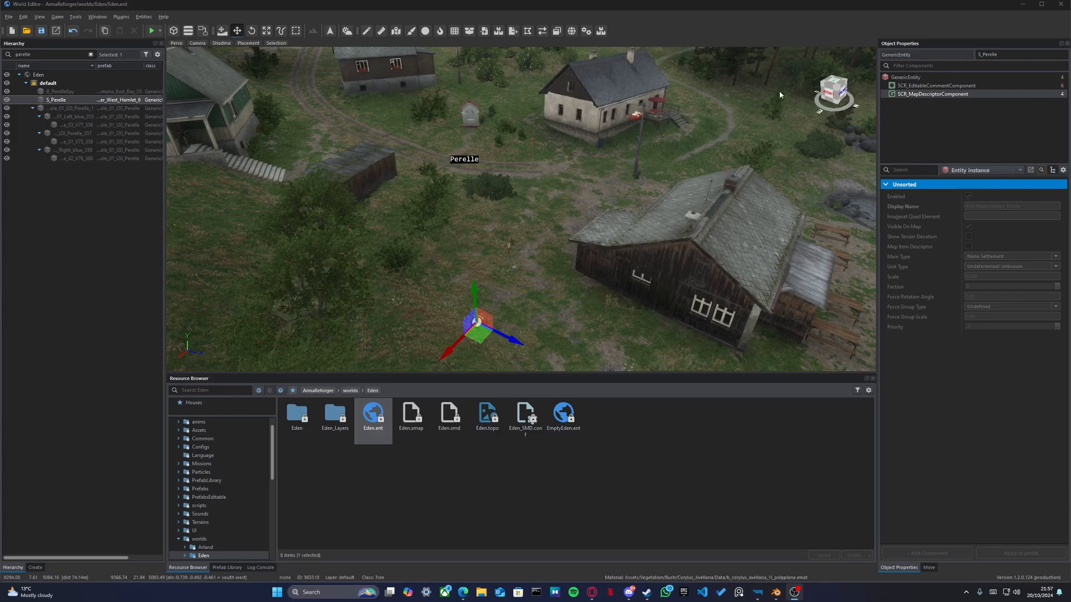
Step: Clear the entity selection and look over the ground around the Perelle label
right_drag(750, 226, 677, 251)
key(s)
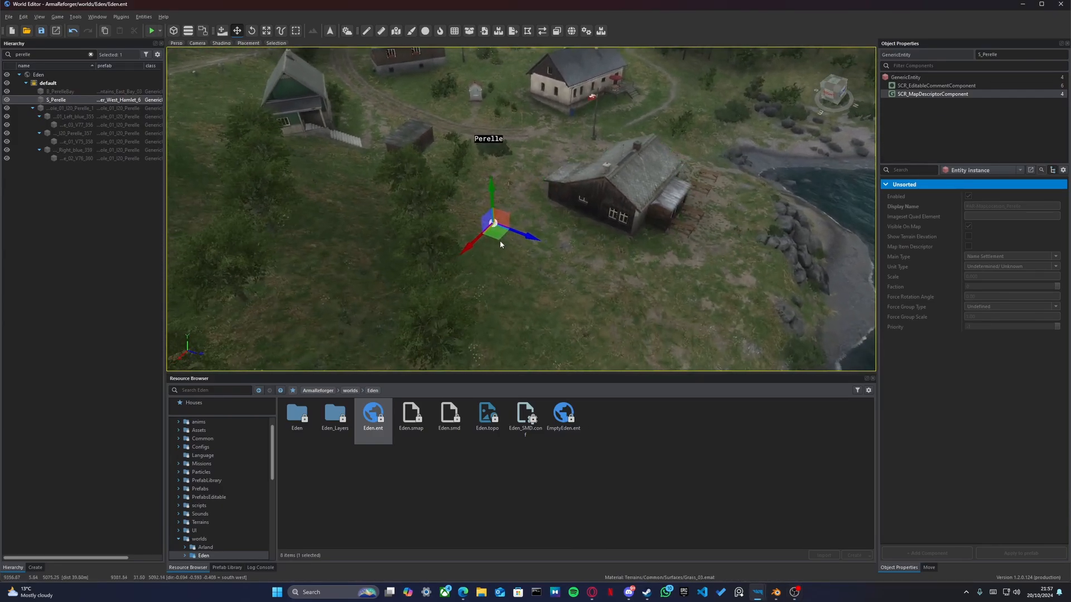
click(576, 290)
right_drag(576, 290, 570, 289)
key(w)
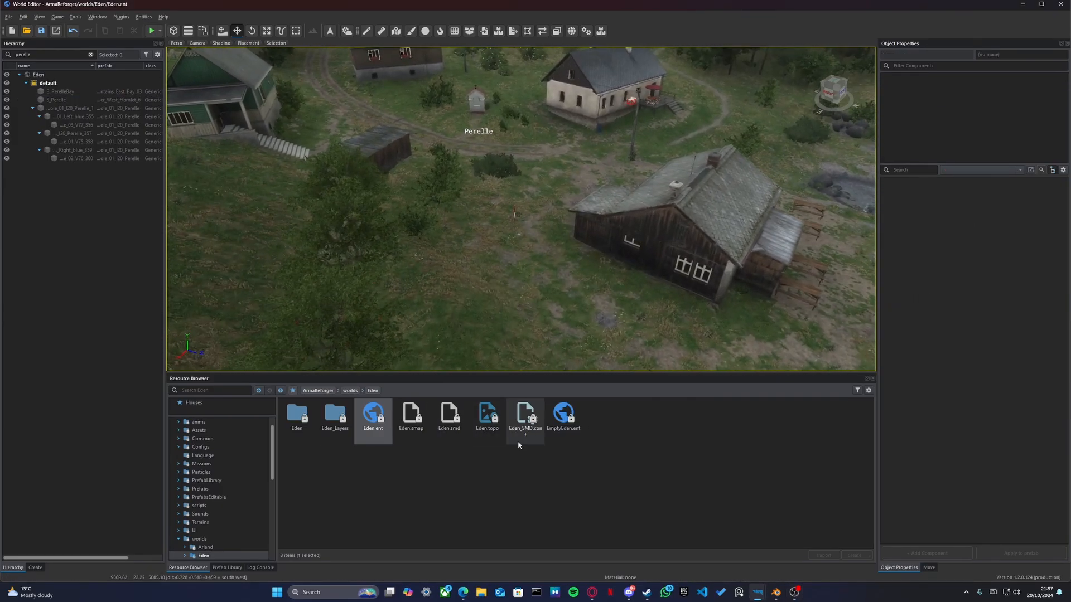
Step: Collapse the ArmaReforger resource tree and show the contents of the WestAvdiivka project folder
click(326, 390)
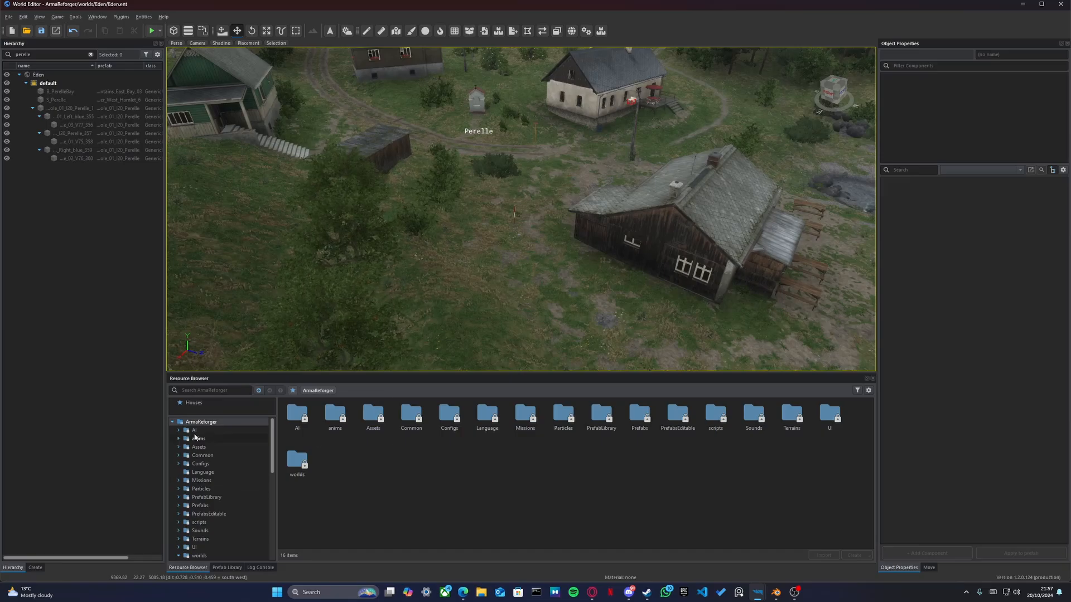
click(172, 423)
click(173, 455)
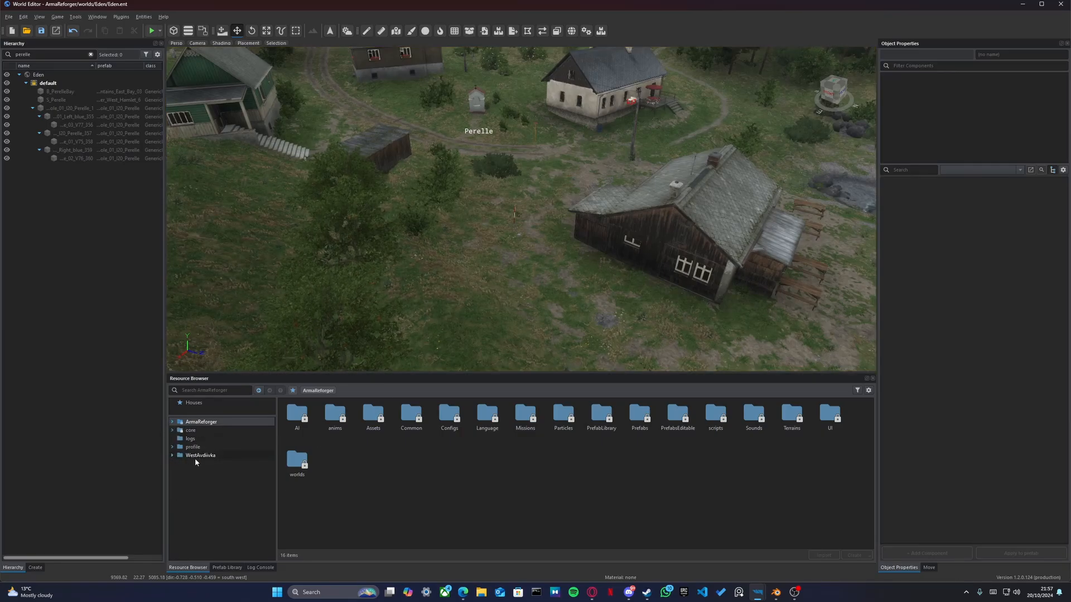
click(195, 458)
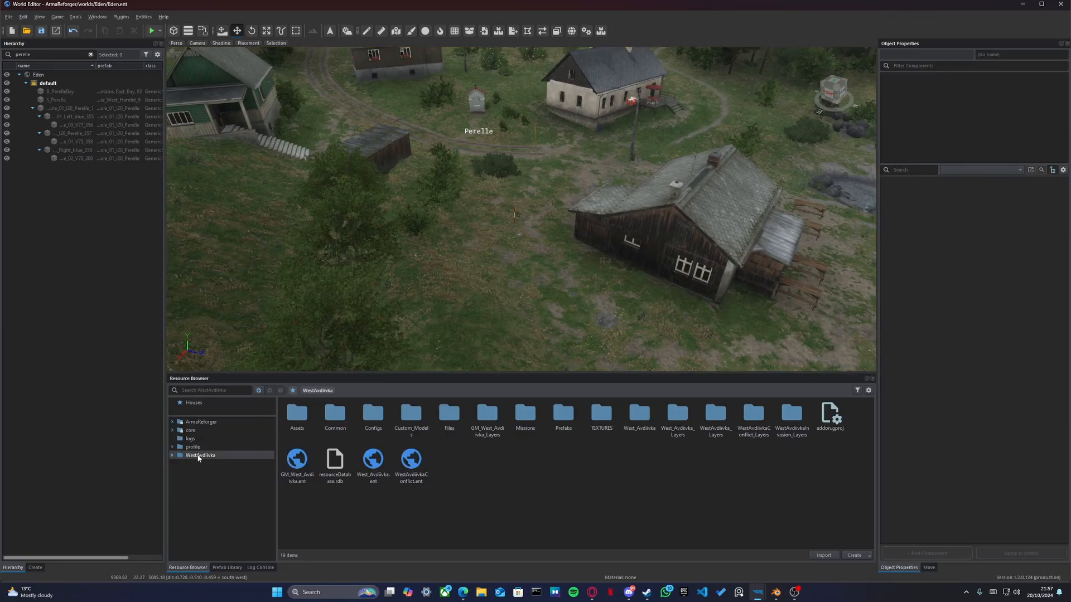
Step: Open the Eden folder inside ArmaReforger's worlds directory to show where the Eden.ent world file is stored
click(192, 423)
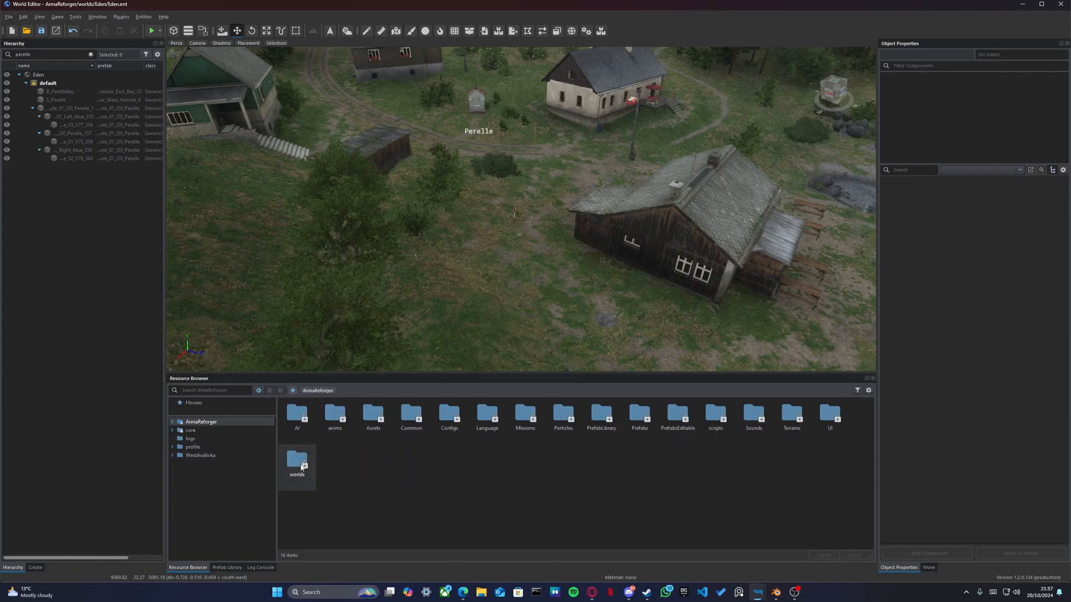
right_drag(599, 240, 669, 218)
scroll(621, 235, up, 2)
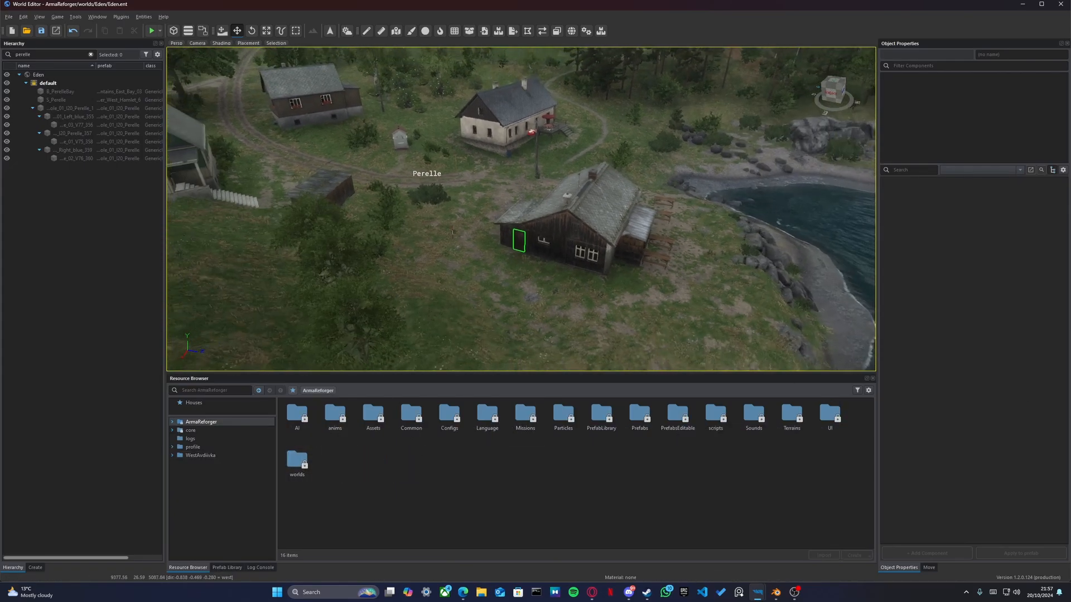
right_drag(581, 247, 685, 240)
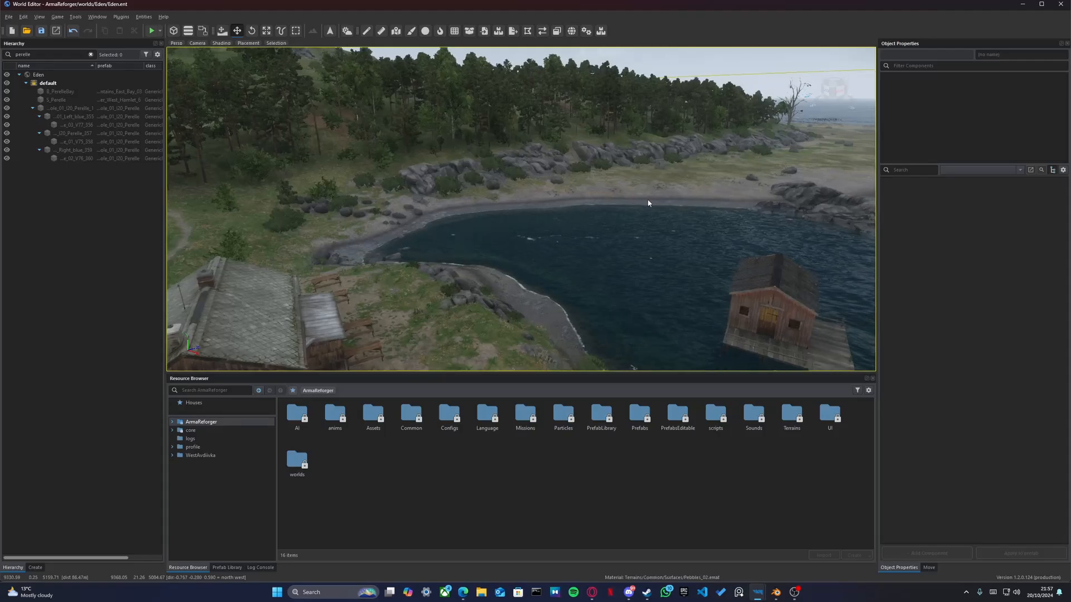
right_drag(650, 203, 604, 165)
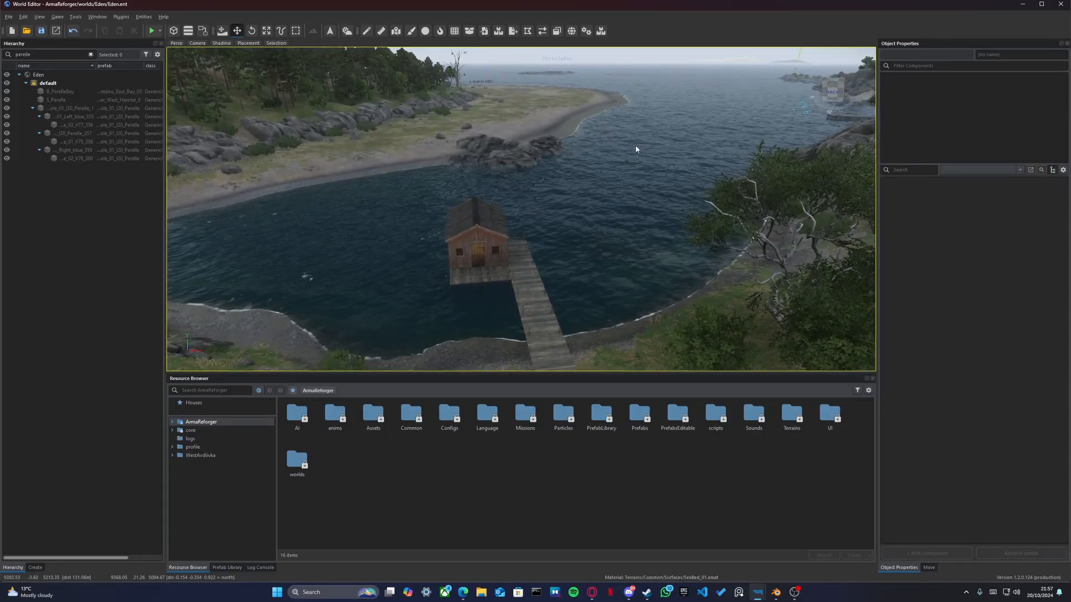
right_drag(614, 263, 426, 253)
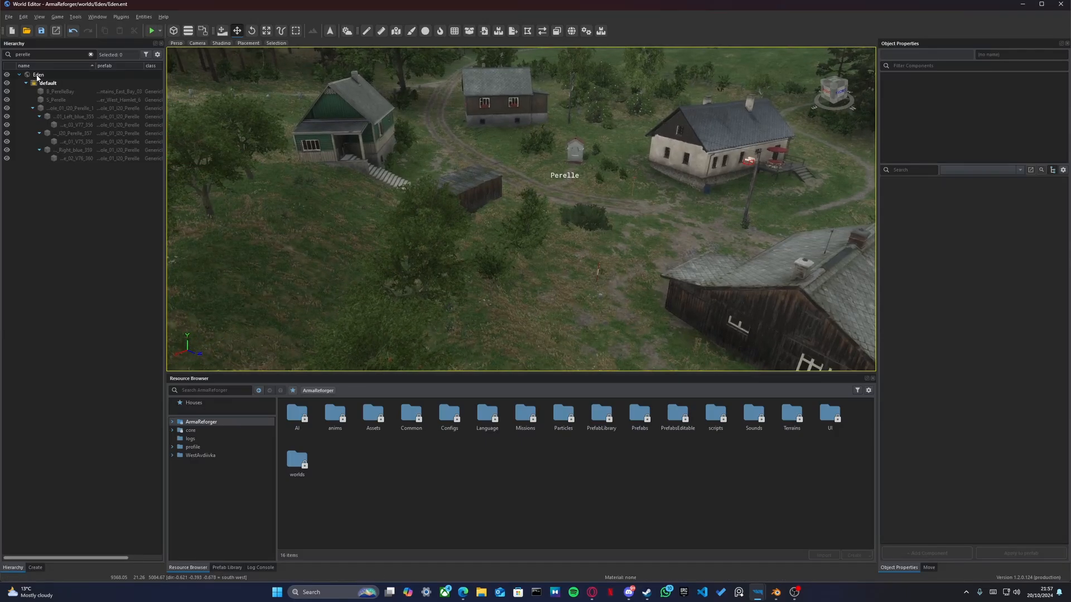
right_drag(409, 270, 457, 318)
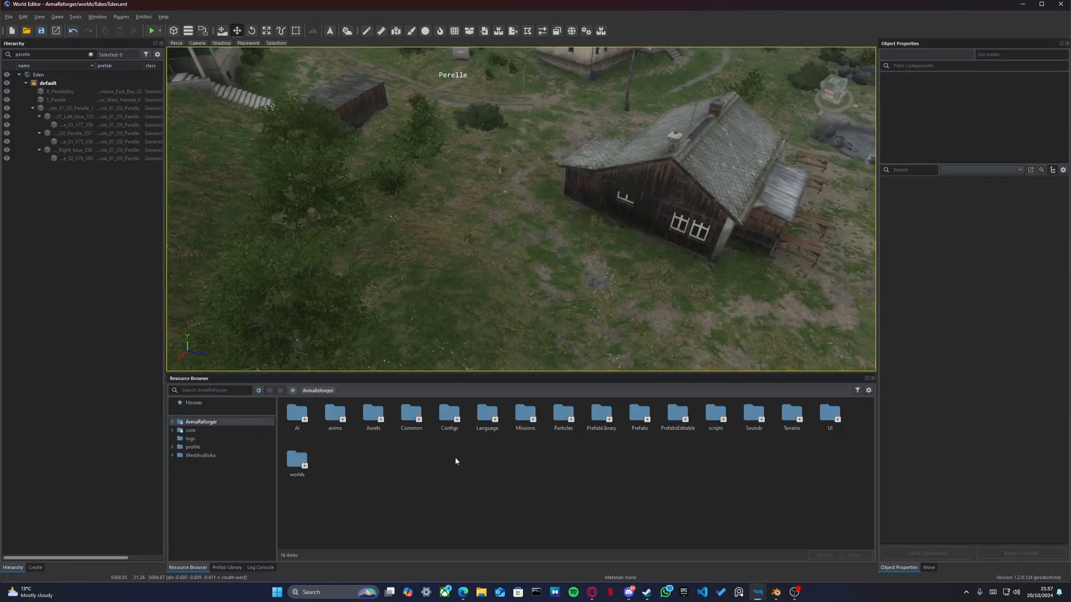
double_click(301, 474)
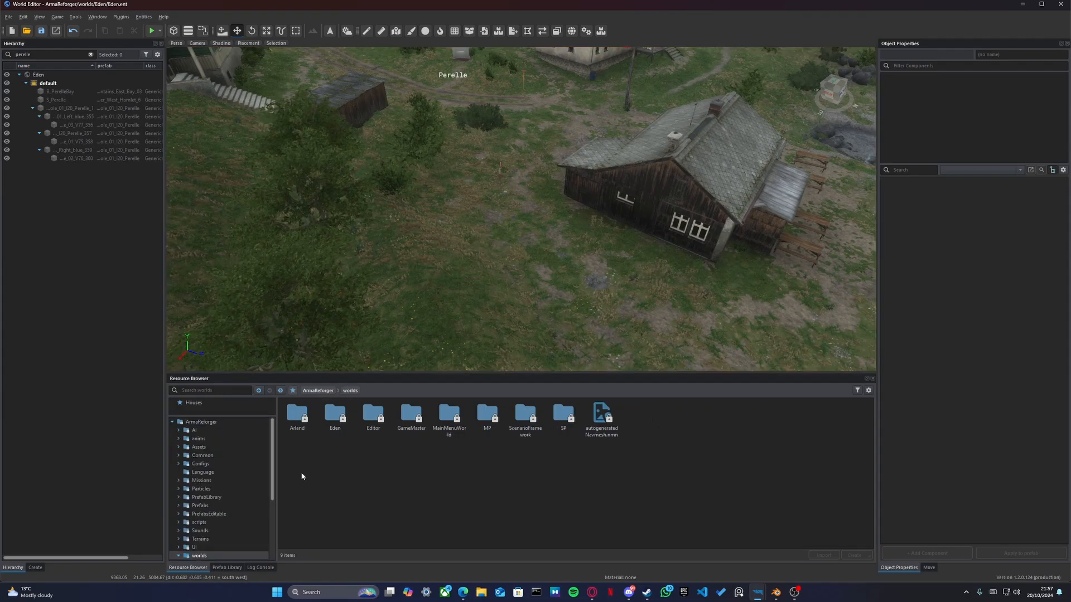
double_click(347, 416)
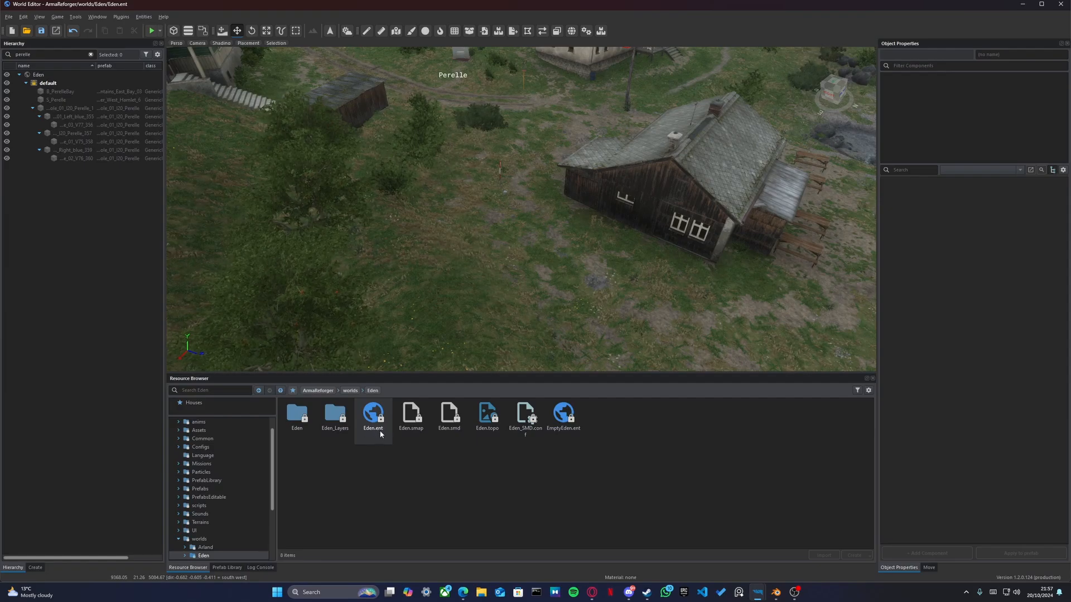
Step: Survey the Perelle settlement, including the wooden house with picnic tables, the jetty and the floating place-name label
mouse_move(480, 276)
right_down()
mouse_move(566, 260)
mouse_move(463, 267)
right_up()
key(w)
right_drag(390, 240, 440, 240)
key(s)
key(w)
right_drag(625, 223, 543, 240)
key(a)
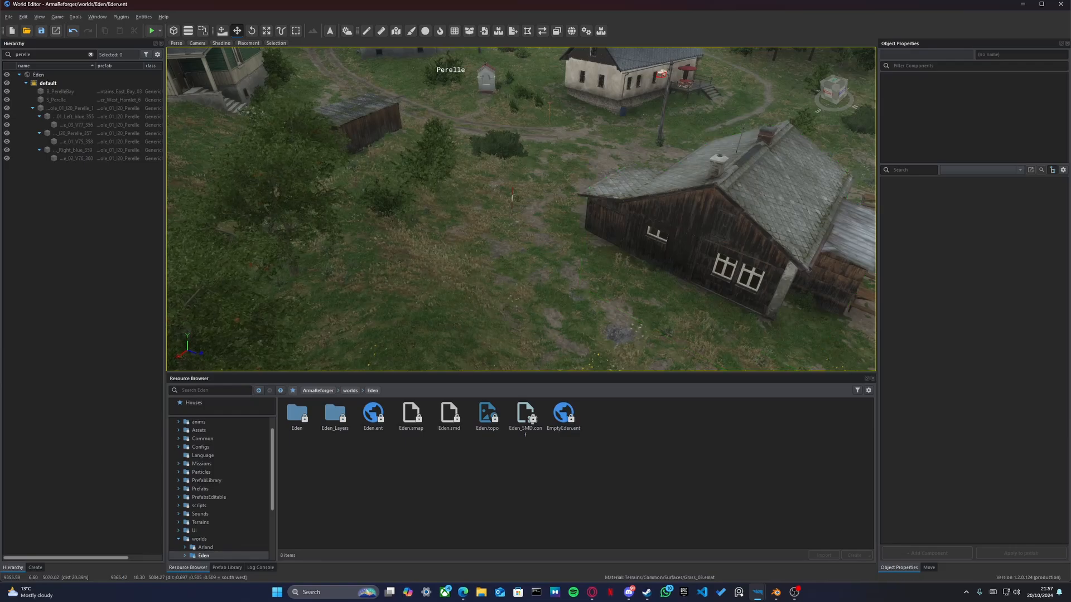
right_drag(385, 326, 349, 334)
key(d)
key(a)
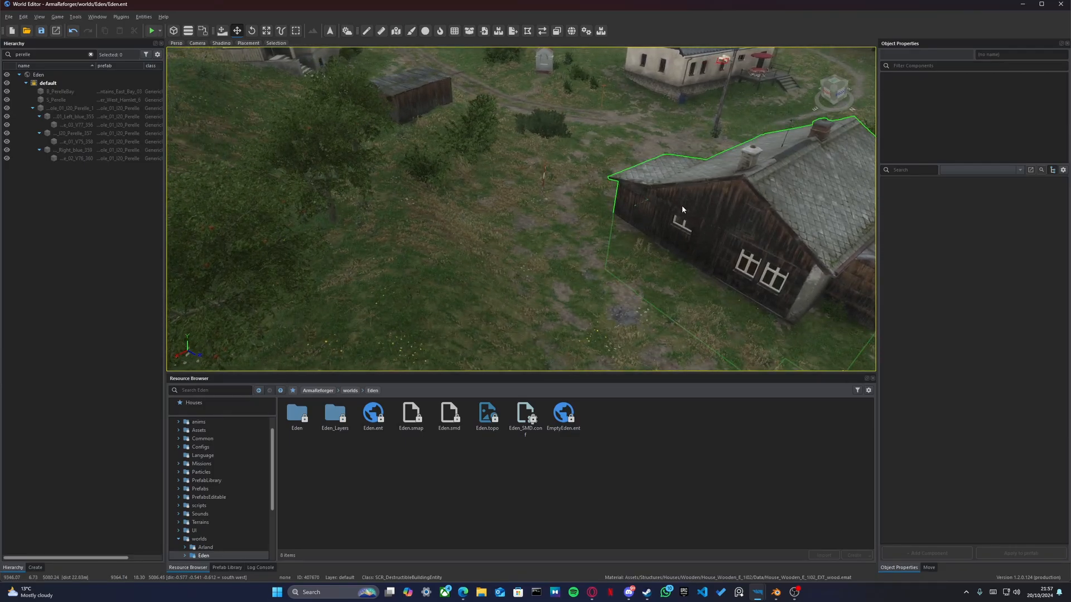
right_drag(532, 258, 343, 243)
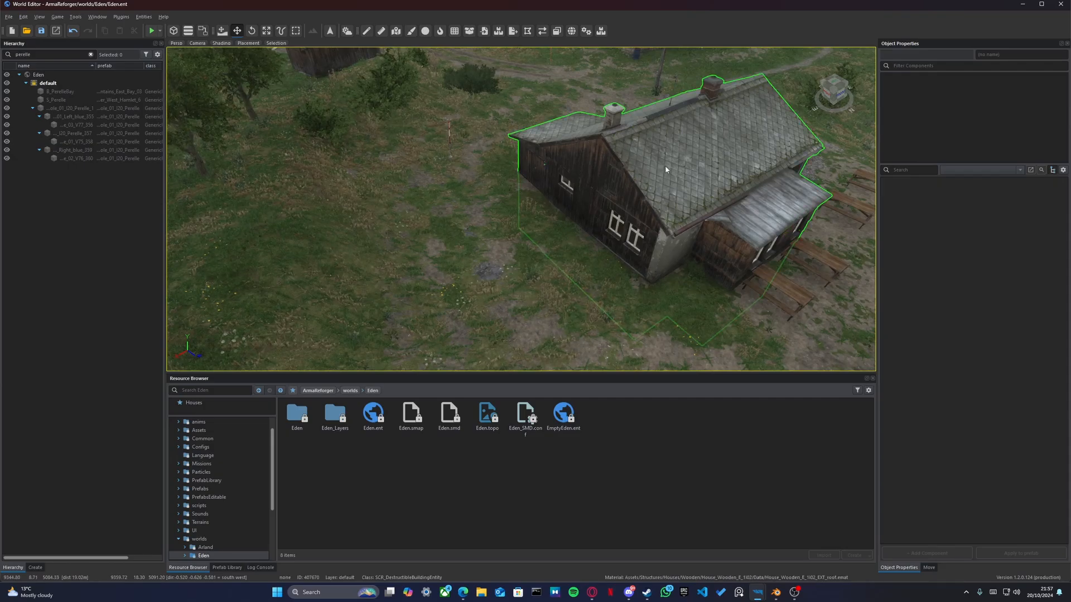
right_drag(665, 171, 718, 178)
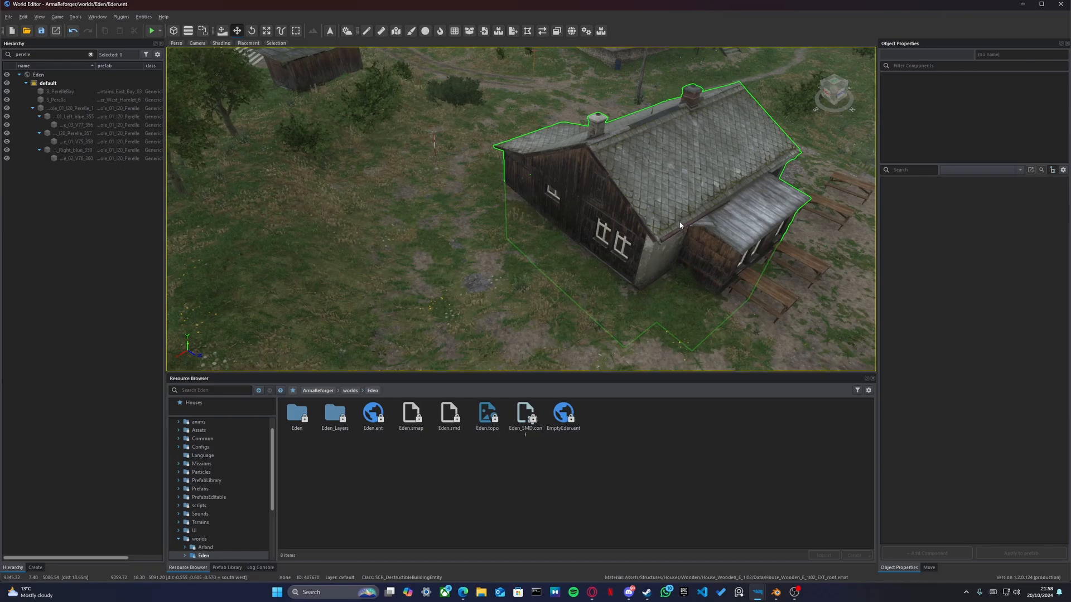
right_drag(497, 179, 574, 187)
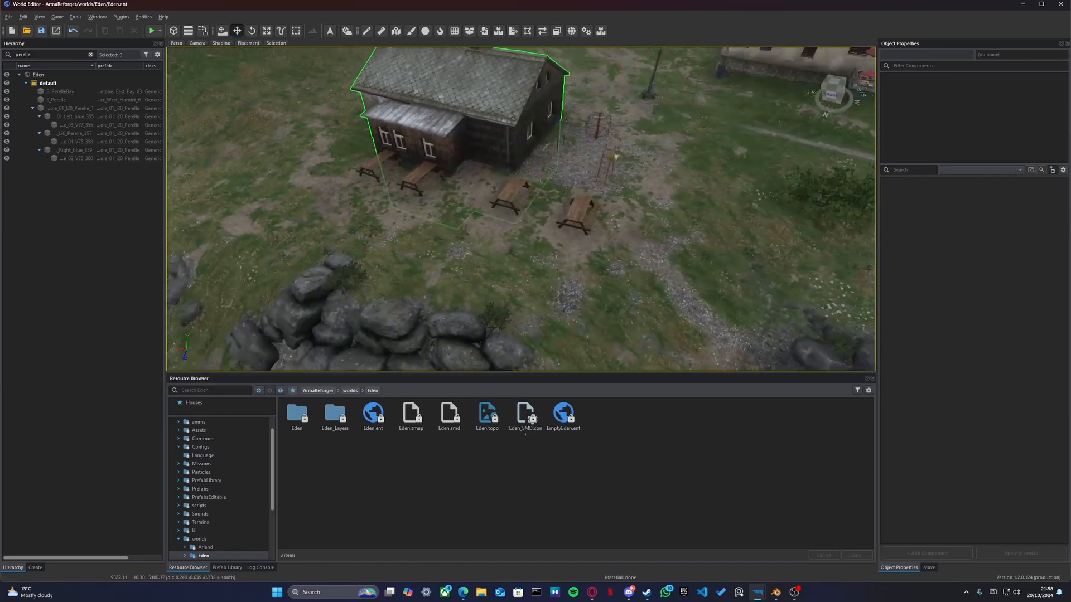
key(s)
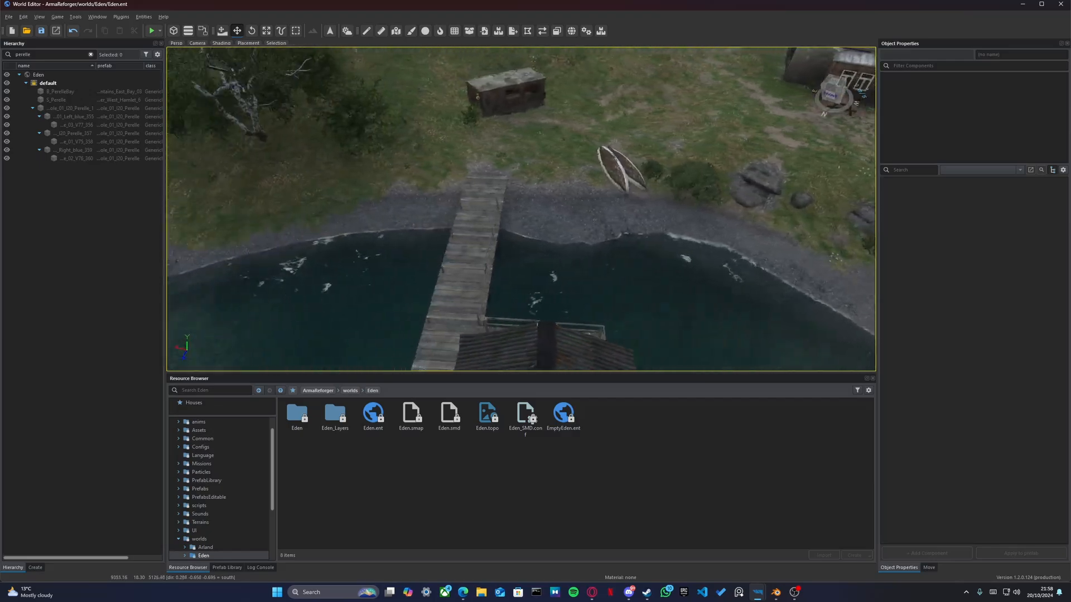
key(w)
right_drag(440, 174, 440, 174)
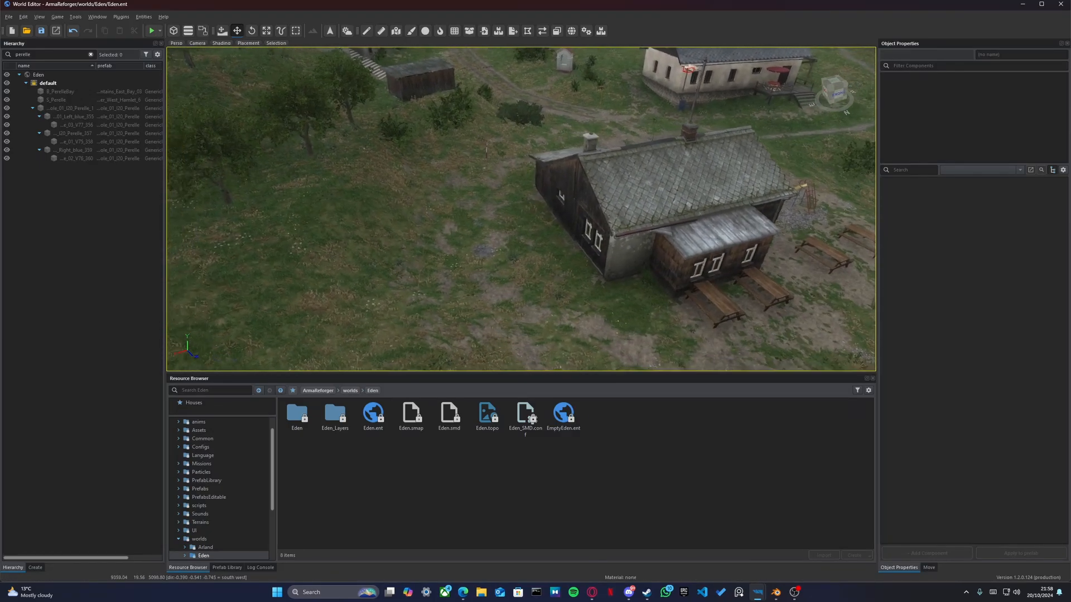
key(a)
right_drag(616, 263, 616, 264)
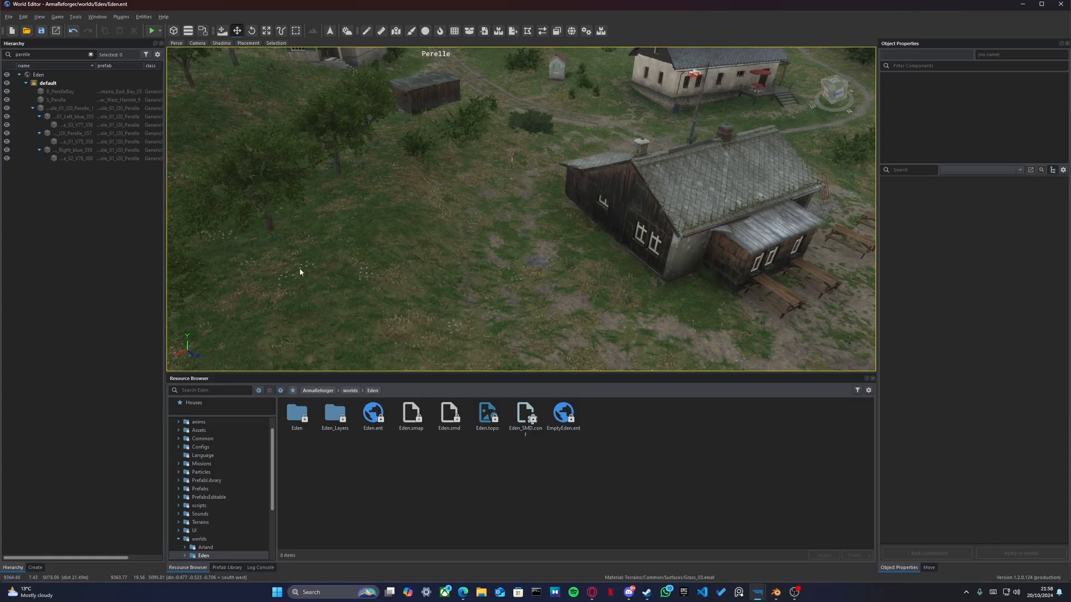
key(w)
right_drag(514, 266, 515, 267)
key(s)
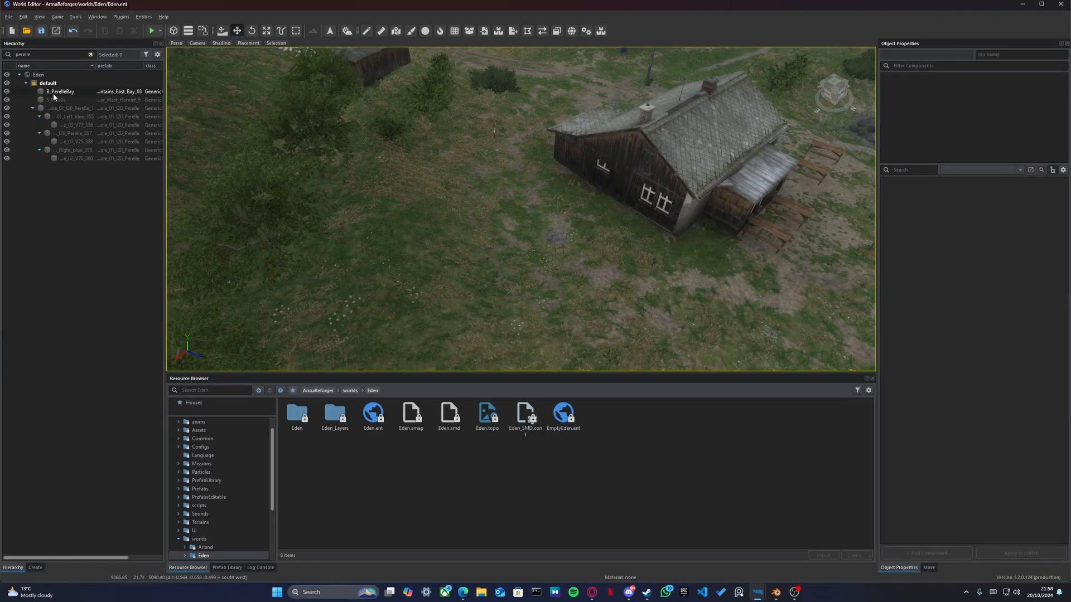
right_drag(290, 145, 290, 145)
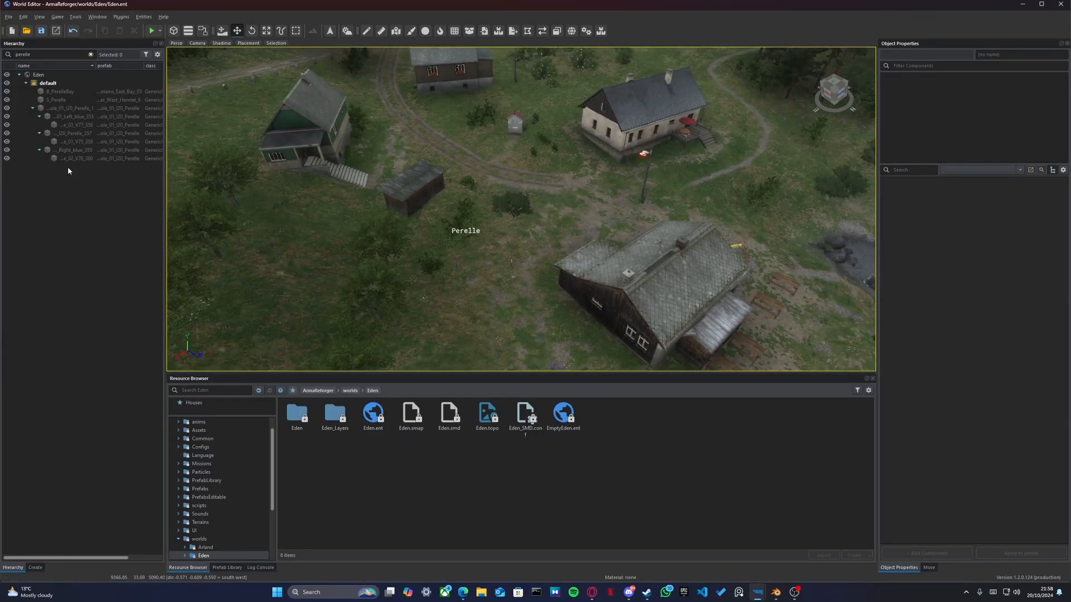
Step: Select the S_Perelle entity and show its GenericEntity transformation and general properties
click(59, 99)
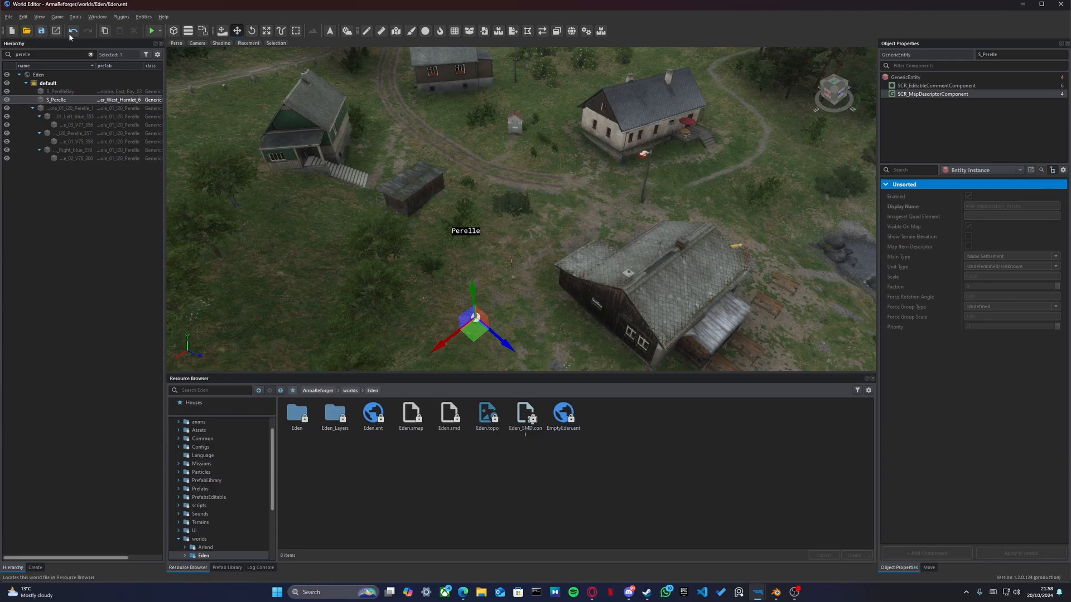
drag(15, 55, 30, 56)
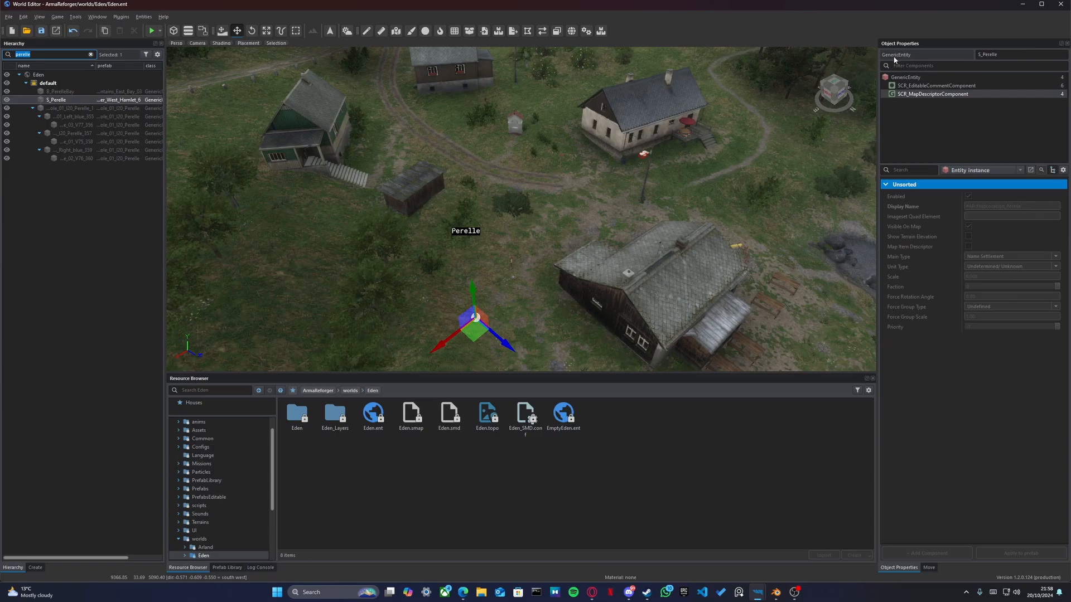
click(905, 77)
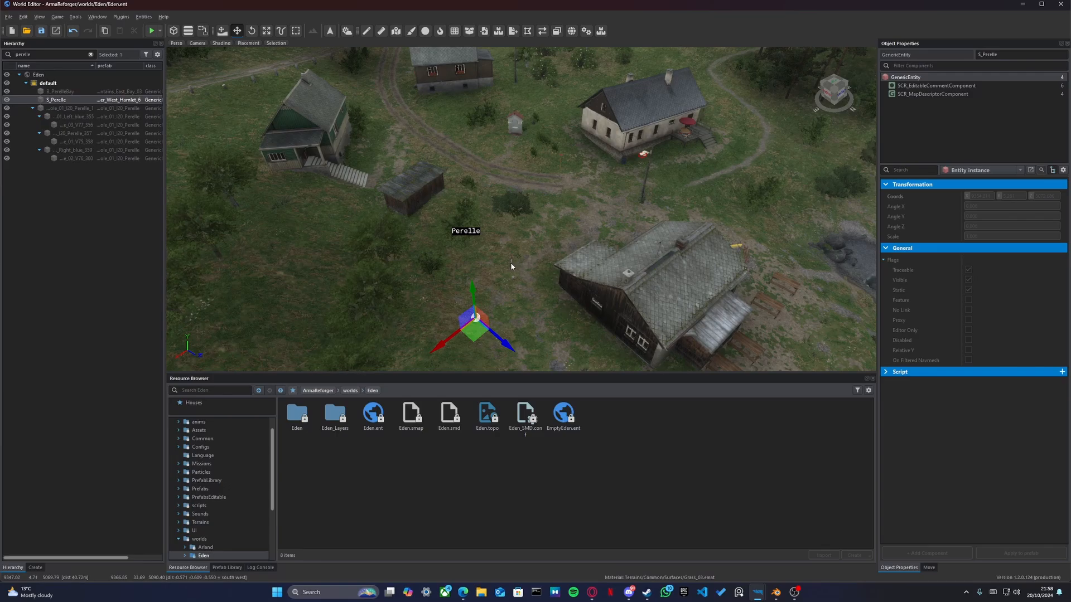
Step: Search the list of creatable entities for "generic" to locate the GenericEntity class
click(35, 567)
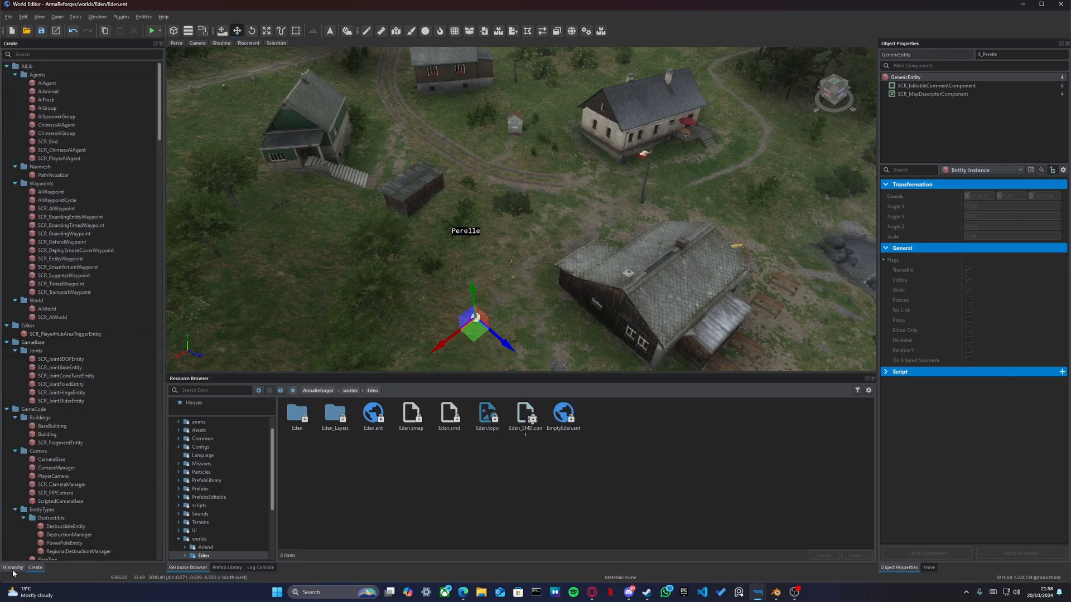
click(63, 55)
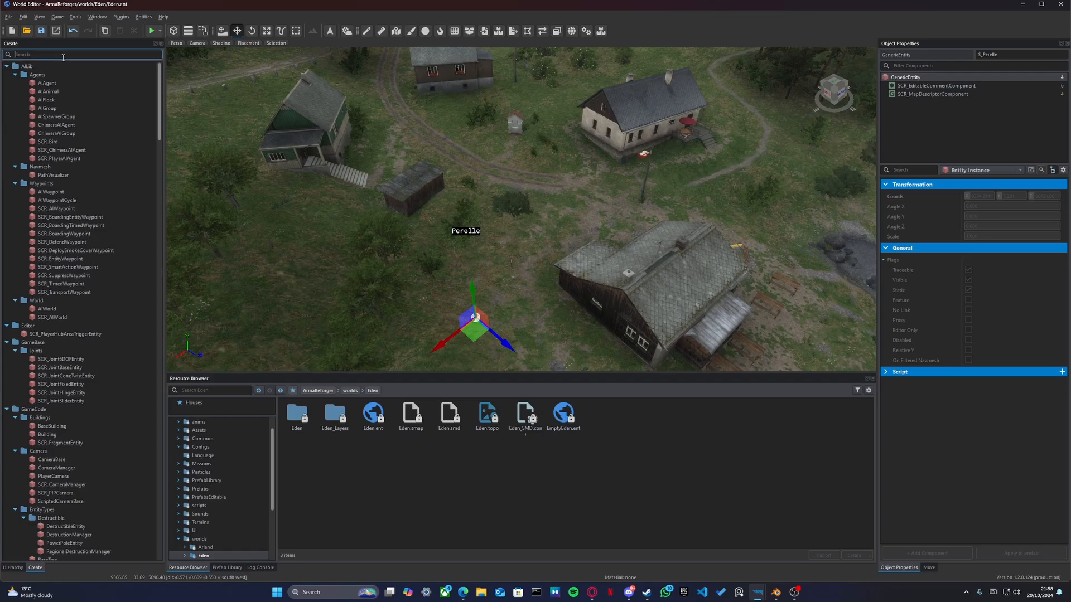
text(gen)
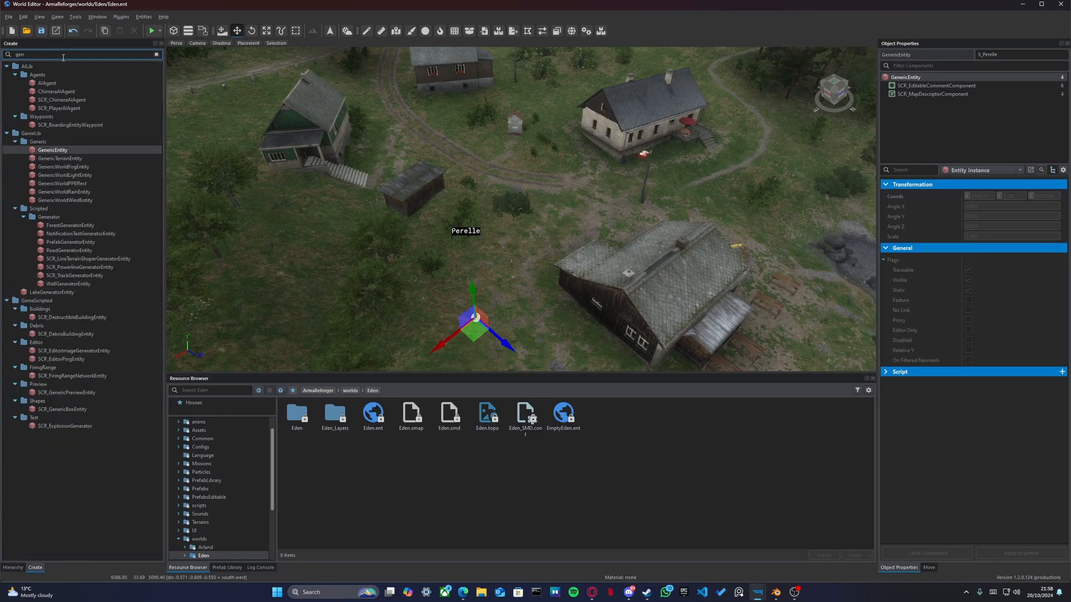
text(eric)
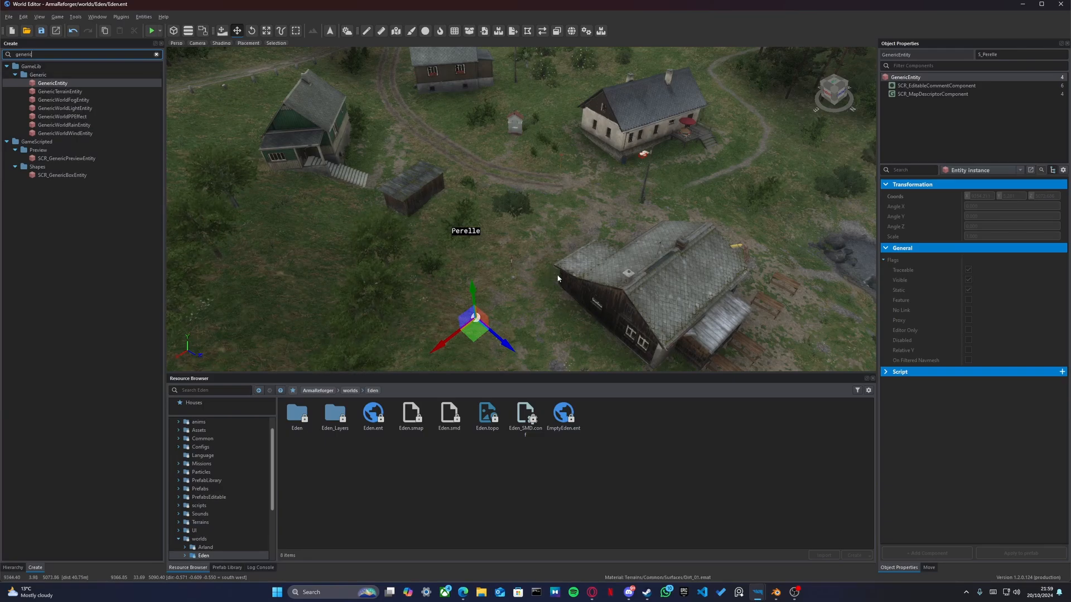
Step: Examine the S_Perelle entity's name and view the properties of its SCR_EditableCommentComponent
double_click(997, 56)
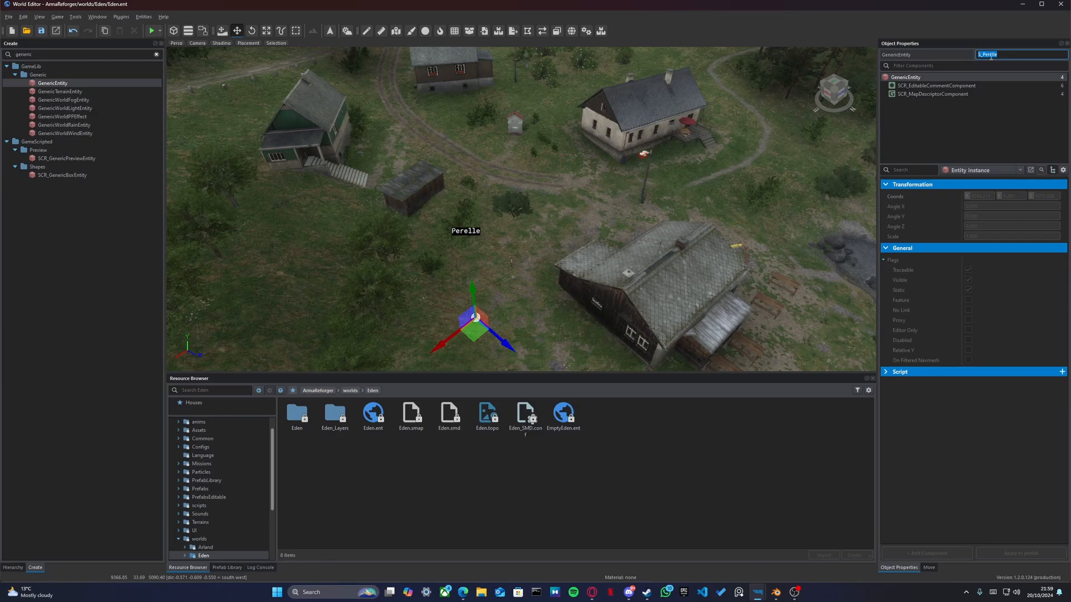
click(977, 56)
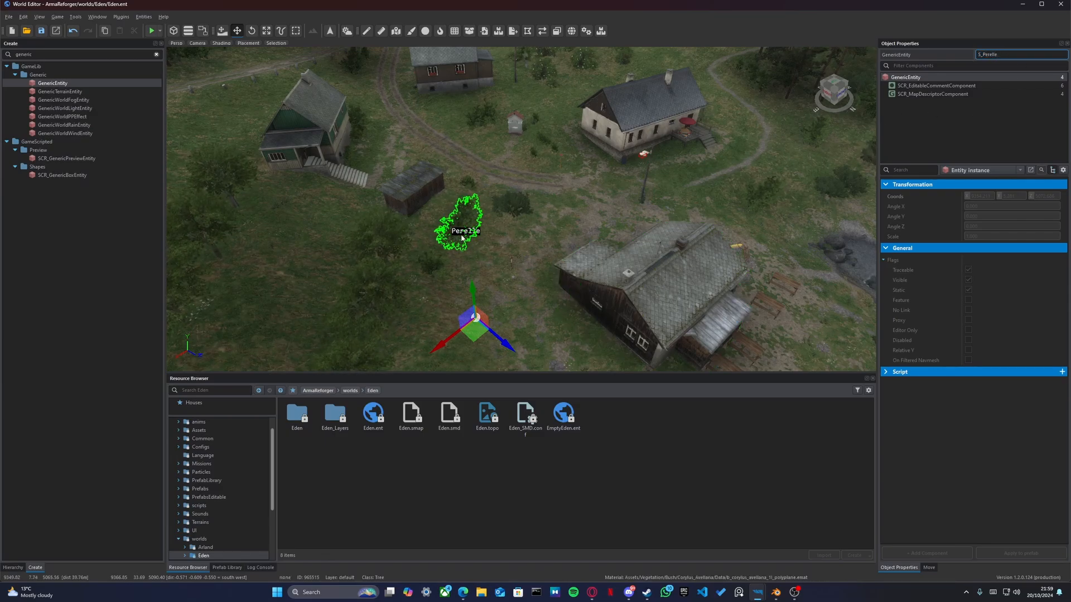
drag(1004, 53, 963, 55)
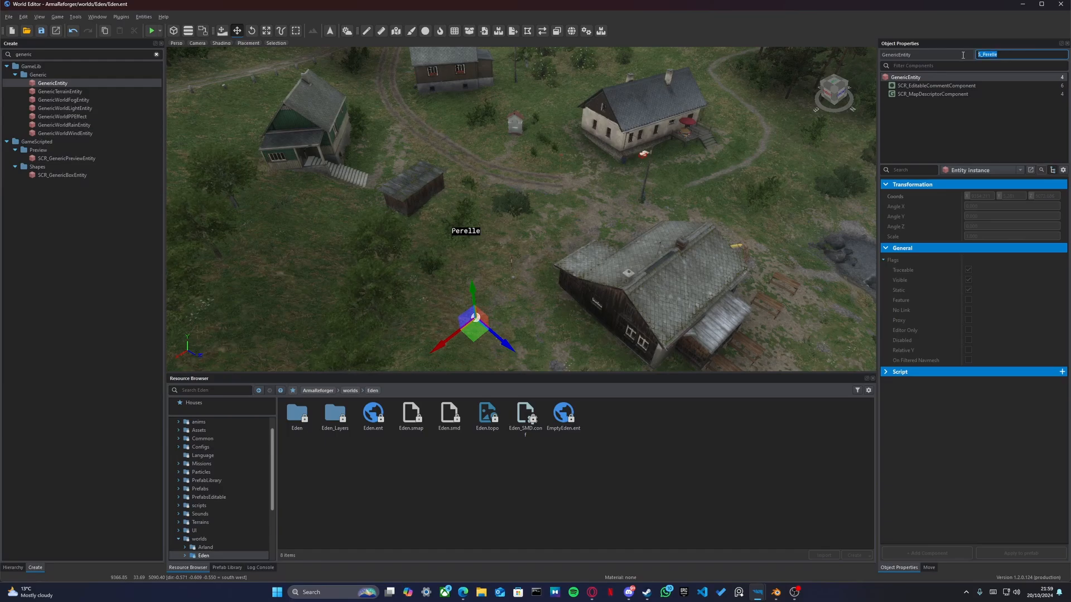
click(1004, 54)
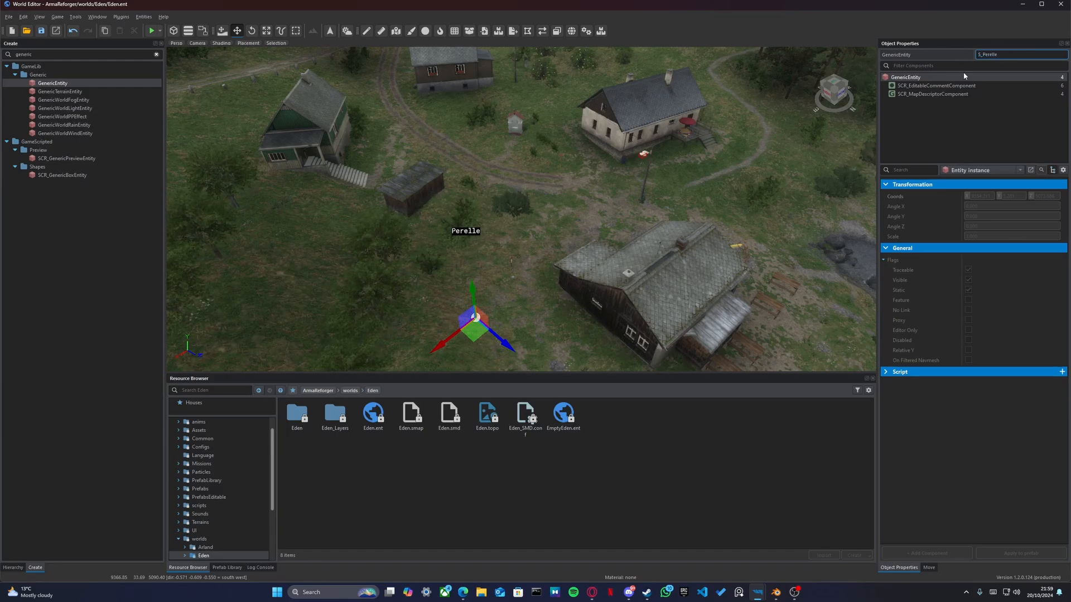
click(905, 86)
key(Down)
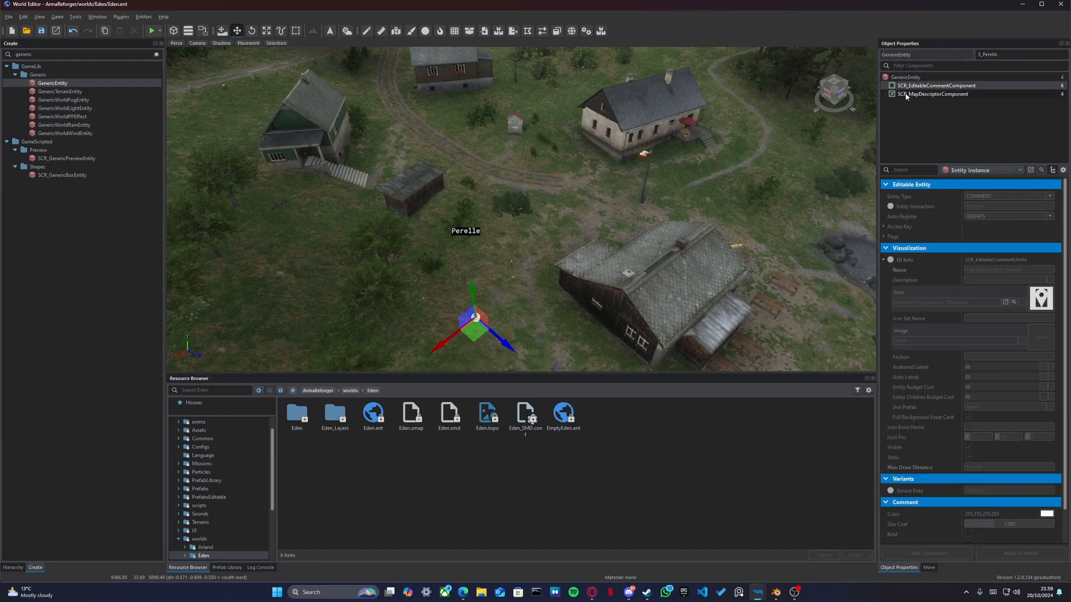
Step: Compare the properties of S_Perelle's GenericEntity, SCR_EditableCommentComponent and SCR_MapDescriptorComponent
key(Up)
key(Up)
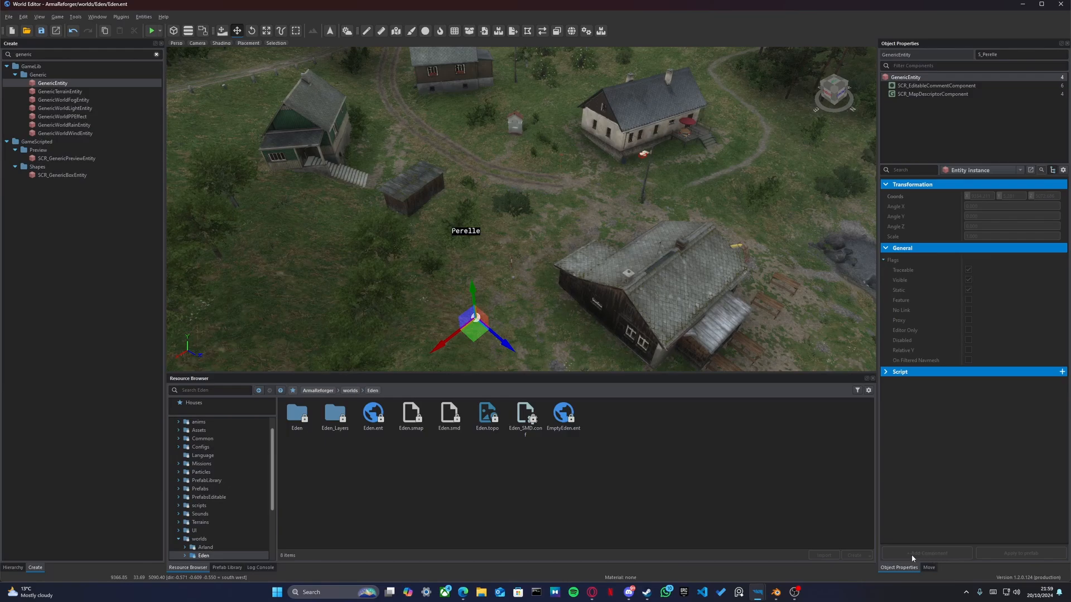
click(914, 86)
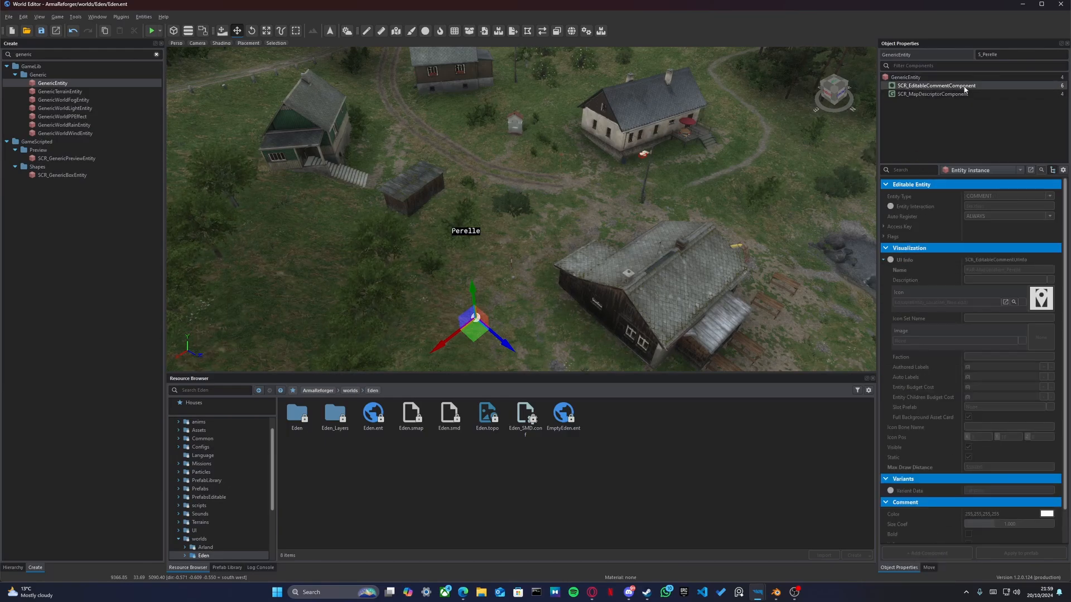
click(905, 95)
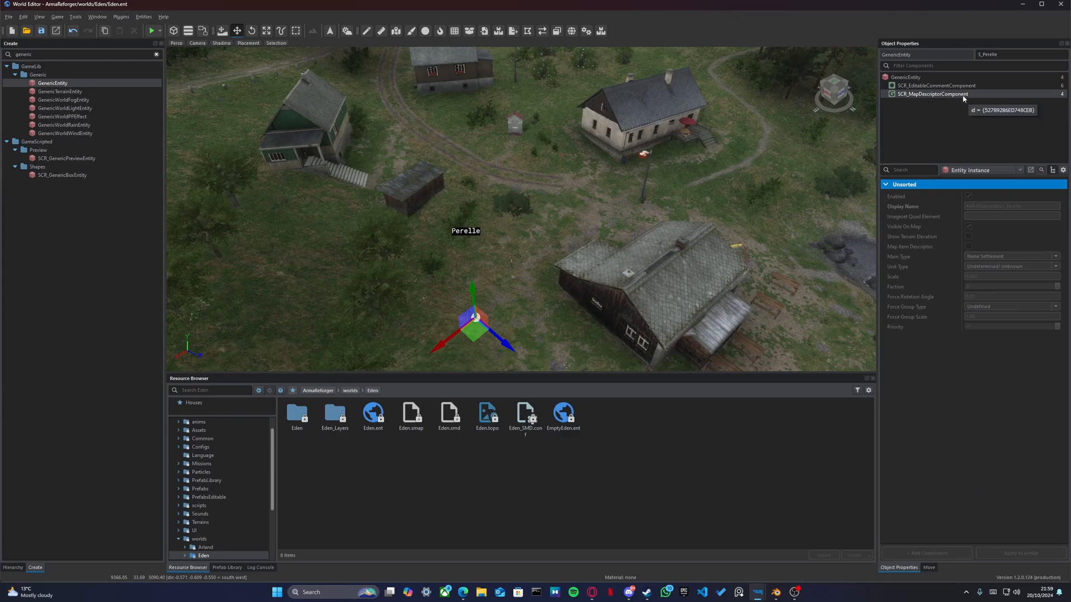
click(913, 86)
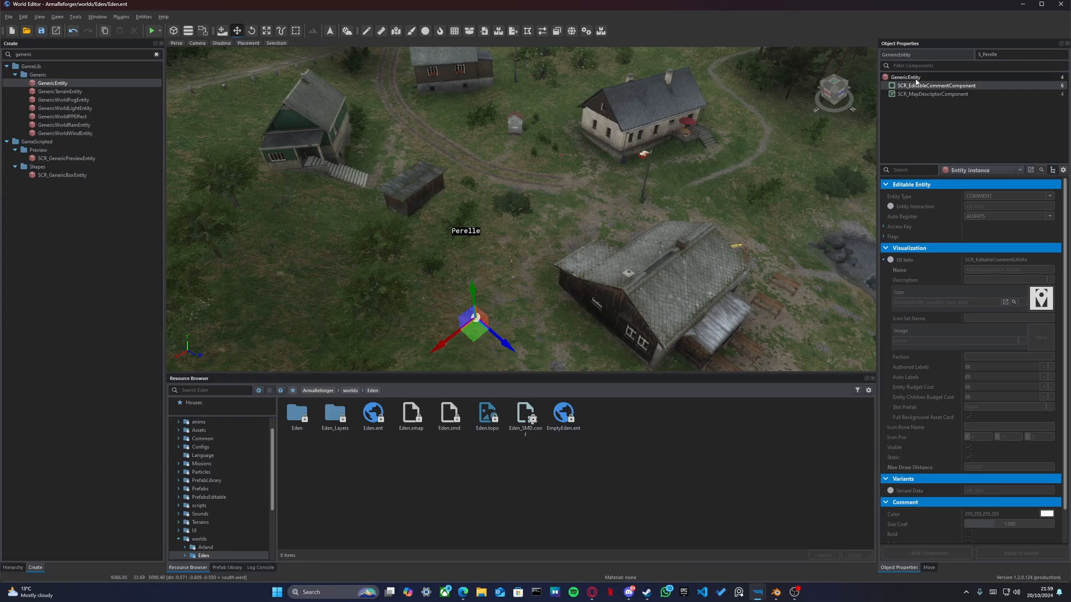
click(895, 78)
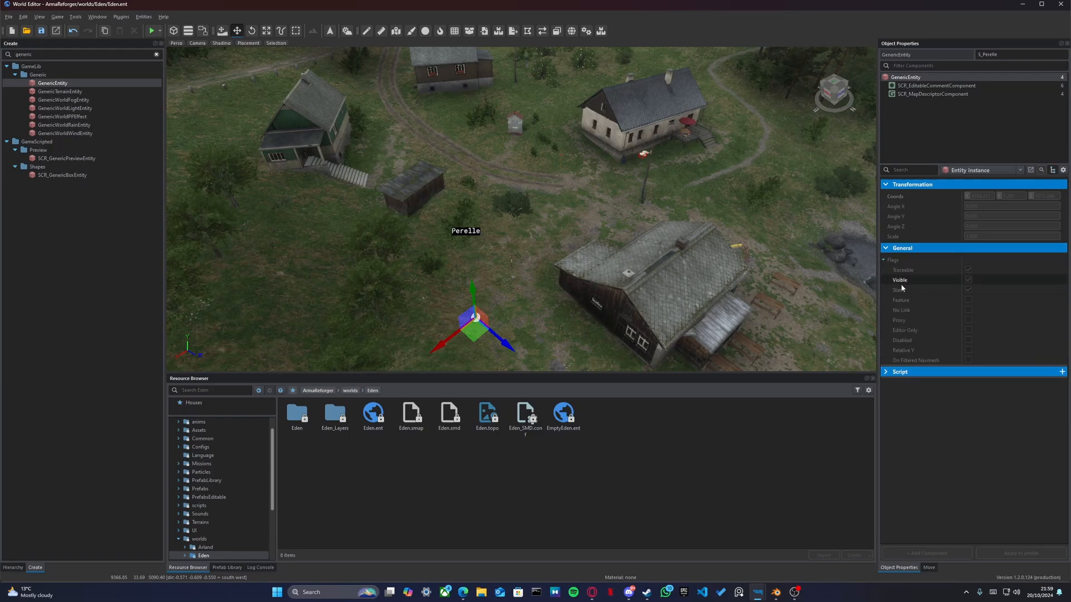
Step: Examine the access keys, flags and visualization settings of S_Perelle's SCR_EditableCommentComponent, then view its SCR_MapDescriptorComponent properties
click(931, 86)
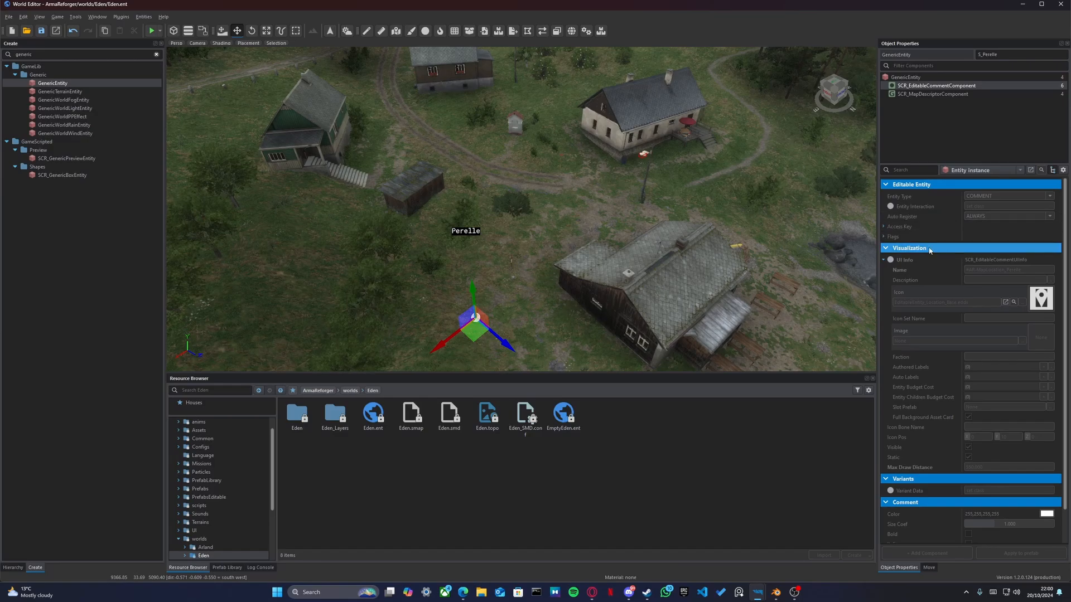
click(885, 227)
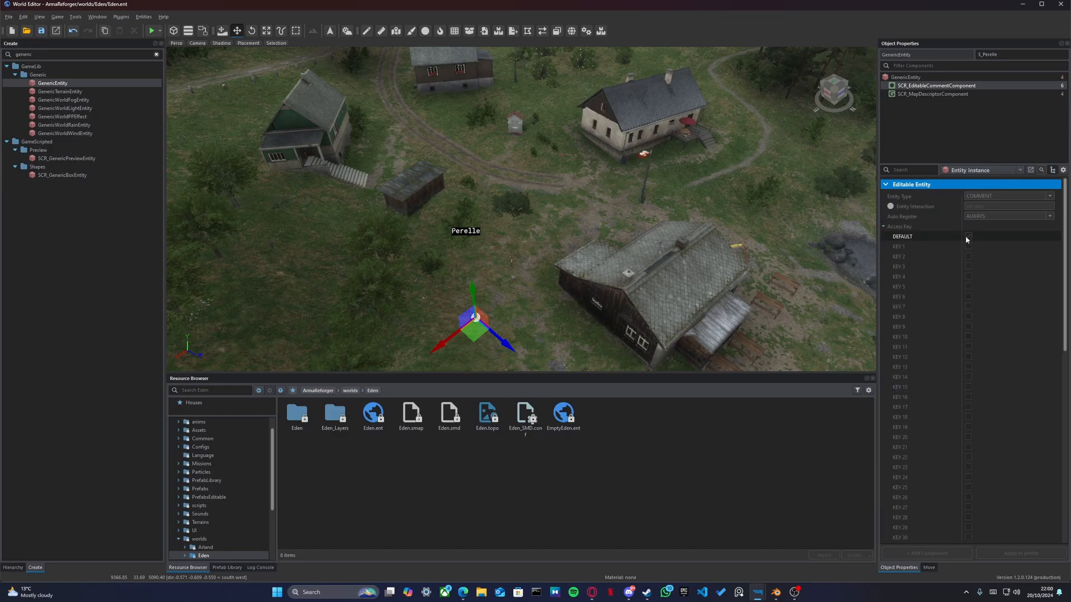
click(884, 227)
click(885, 235)
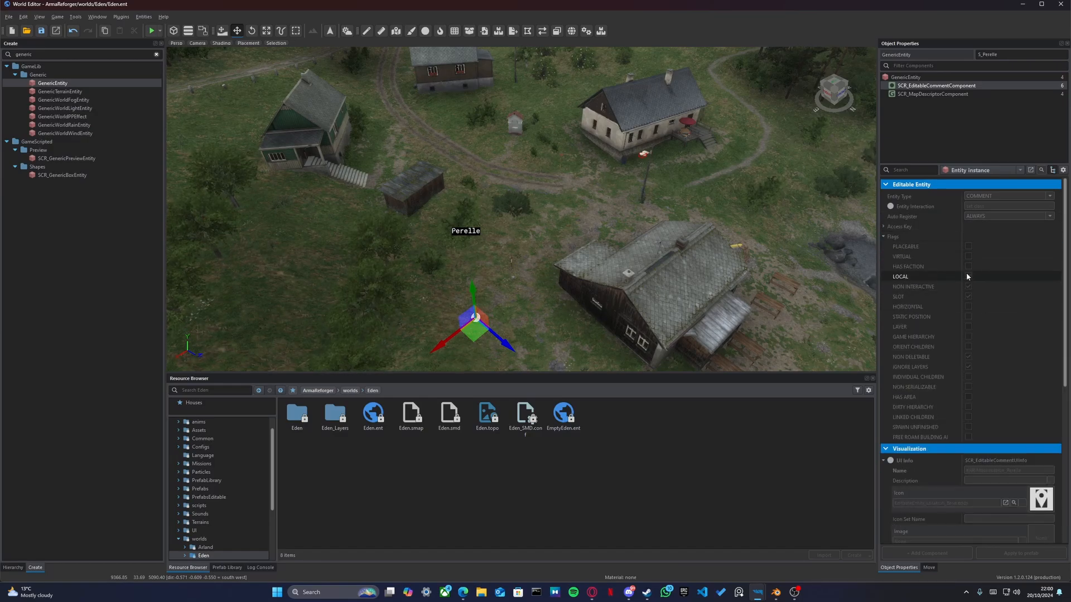
click(968, 298)
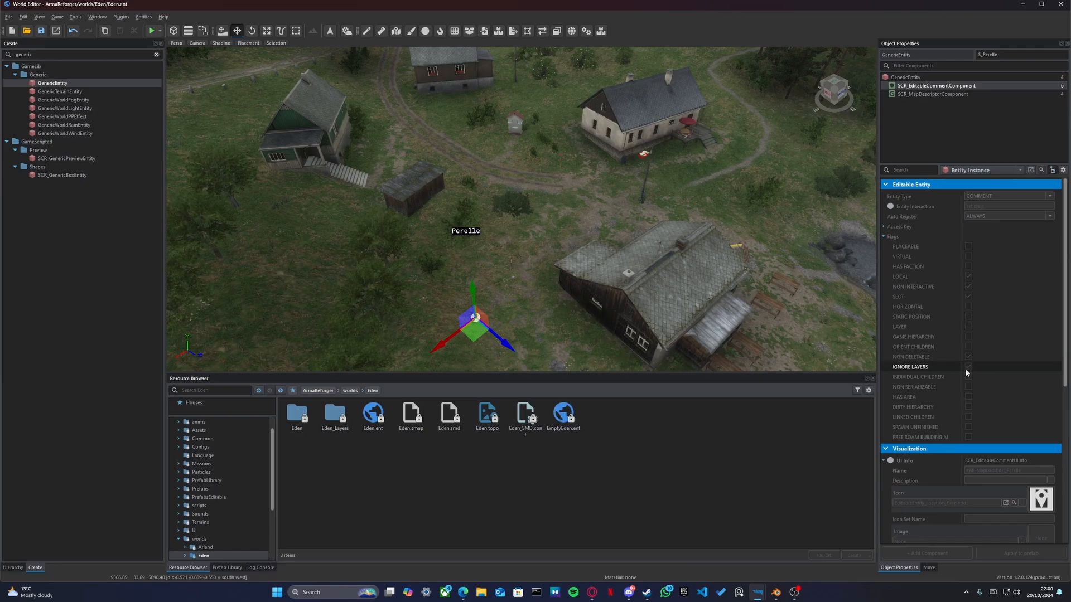
click(967, 357)
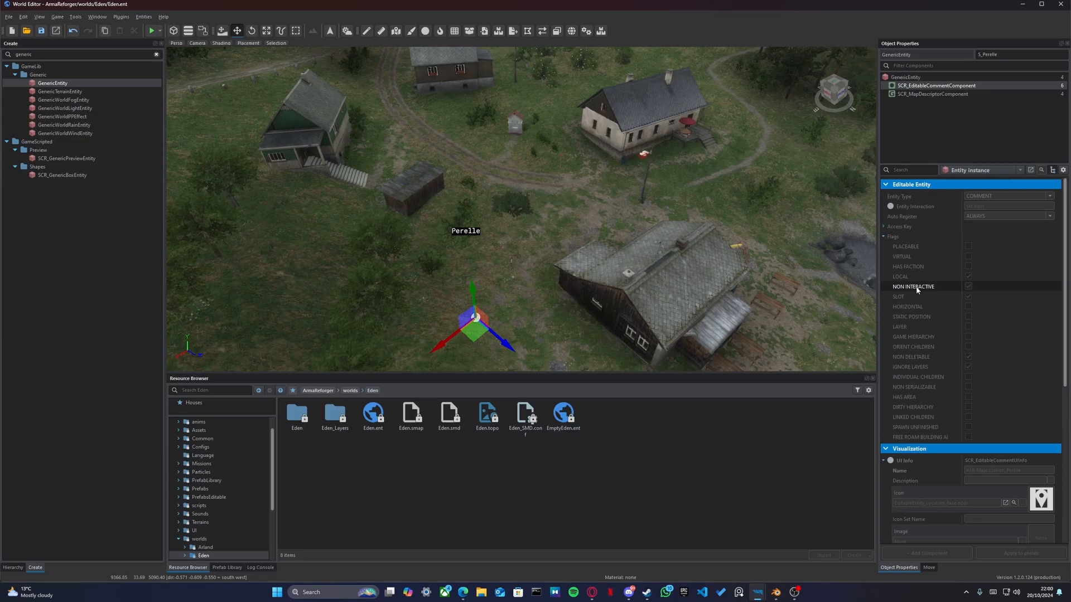
click(887, 237)
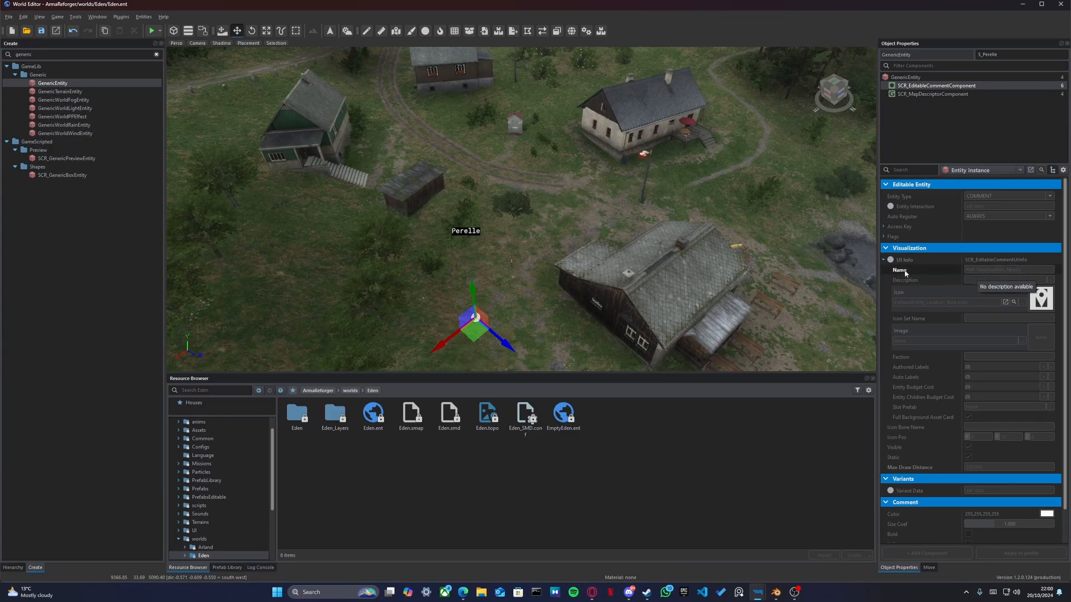
scroll(999, 297, down, 2)
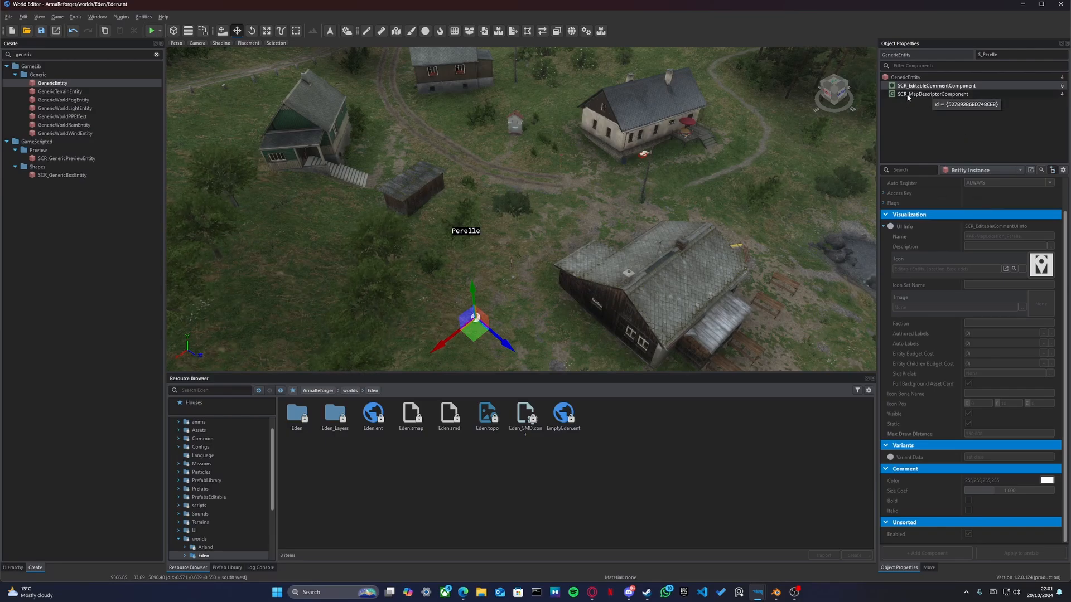
click(926, 95)
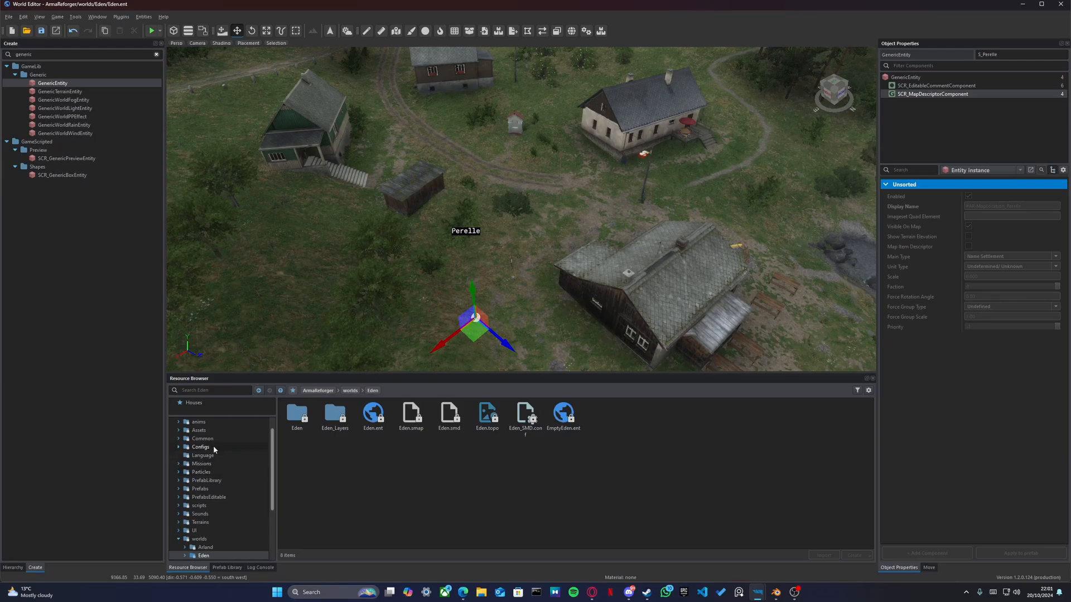
Step: Open the GM_West_Avdiivka.ent world from the WestAvdiivka project
scroll(214, 449, down, 3)
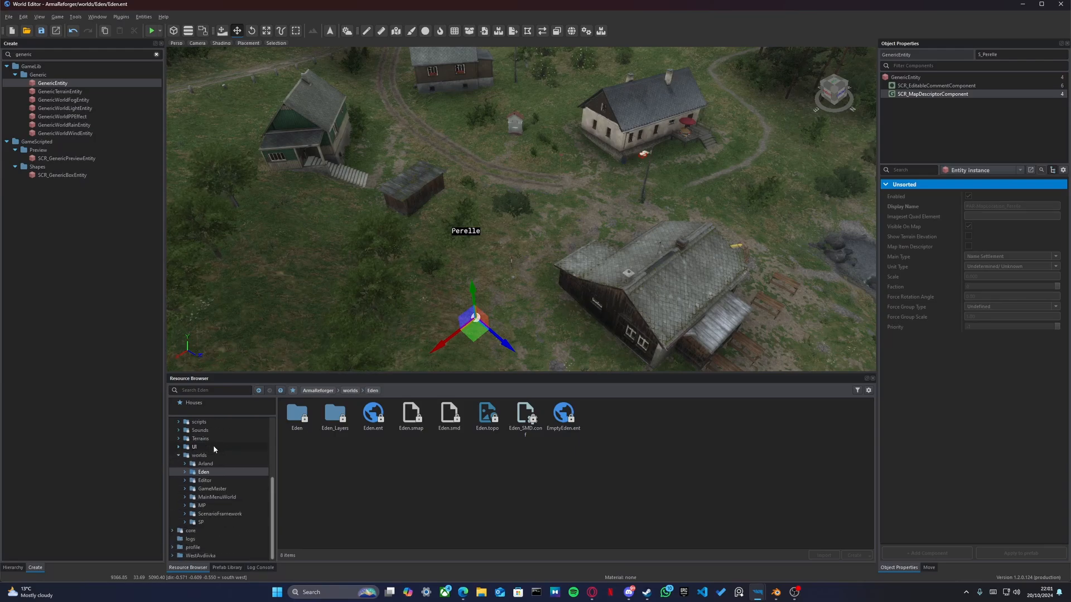
click(204, 555)
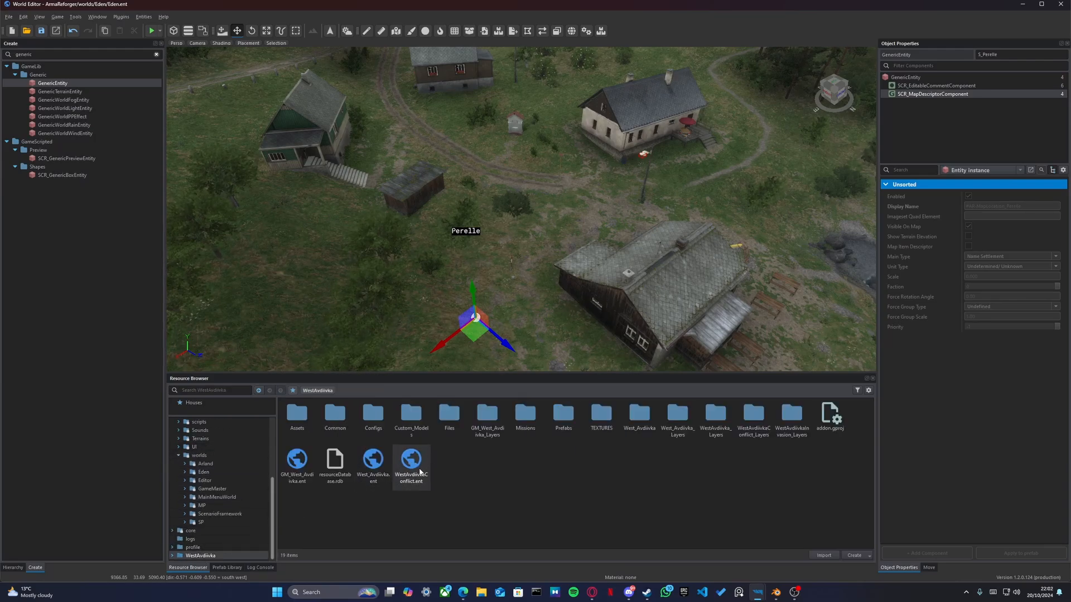
double_click(298, 459)
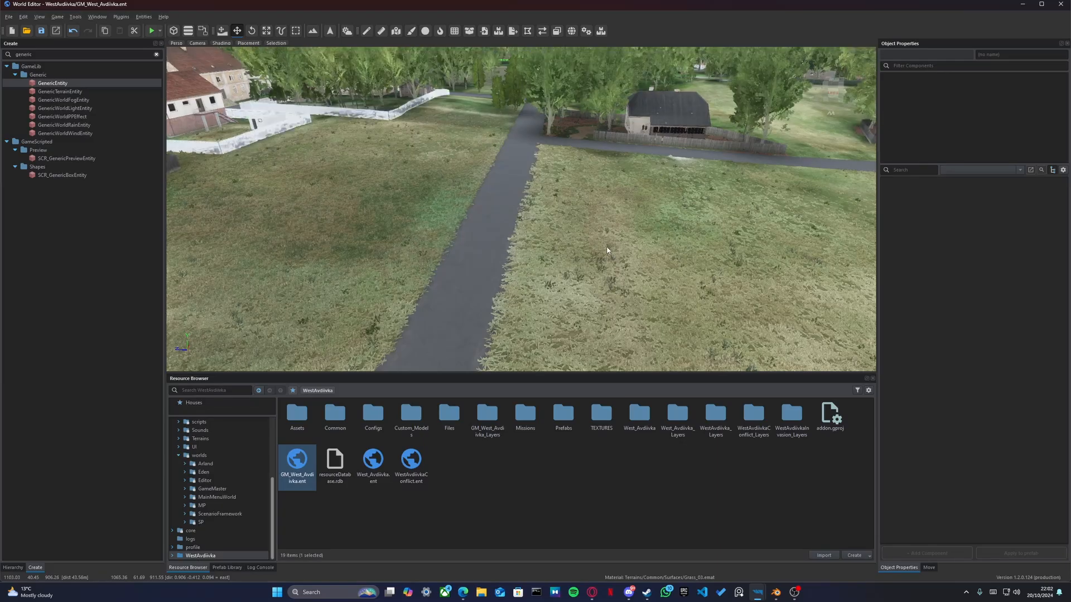
Step: Place a GenericEntity on the asphalt road between the grass fields
key(s)
right_drag(521, 209, 318, 301)
key(s)
right_drag(525, 179, 569, 280)
key(w)
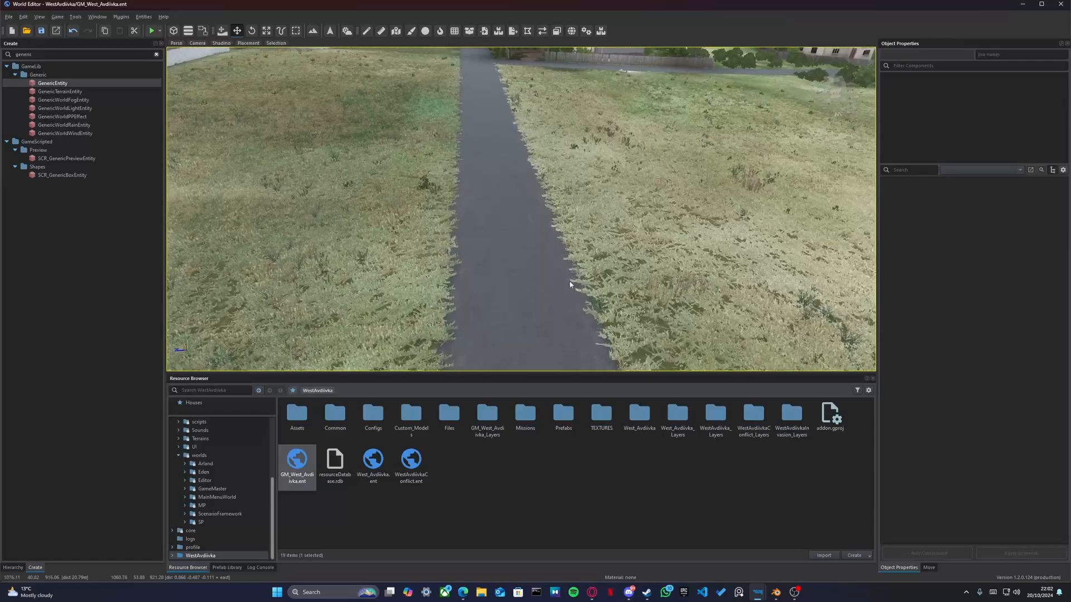
drag(45, 83, 520, 270)
key(w)
mouse_move(520, 269)
right_down()
mouse_move(524, 304)
mouse_move(526, 273)
mouse_move(505, 275)
right_up()
key(w)
key(s)
key(w)
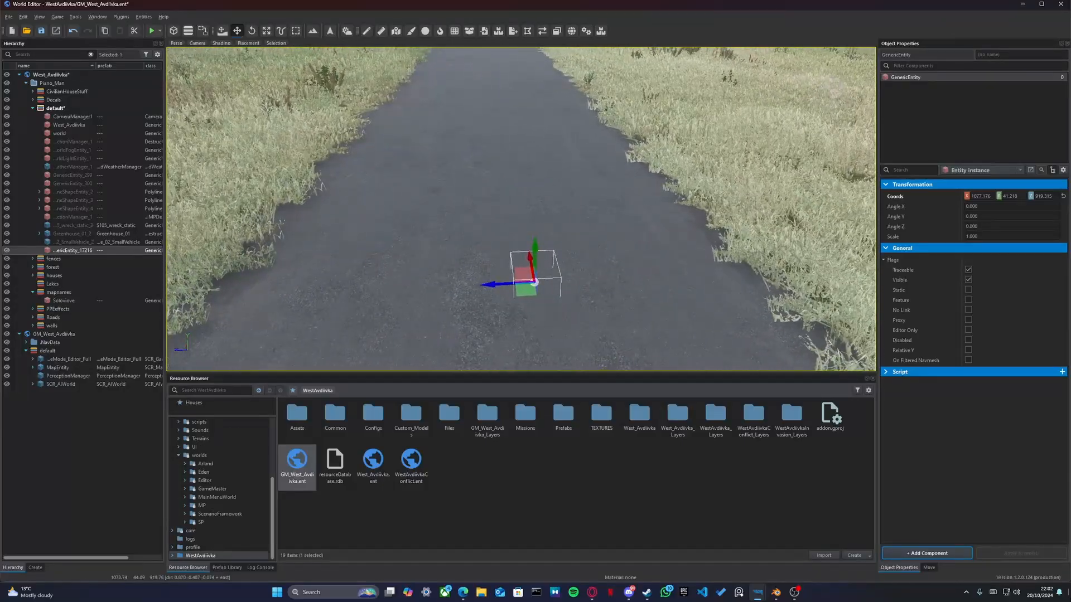
Step: Open the saved screenshot of the B_AnchorBay entity's components in Snipping Tool and shrink its window beside the object properties for reference
click(1060, 596)
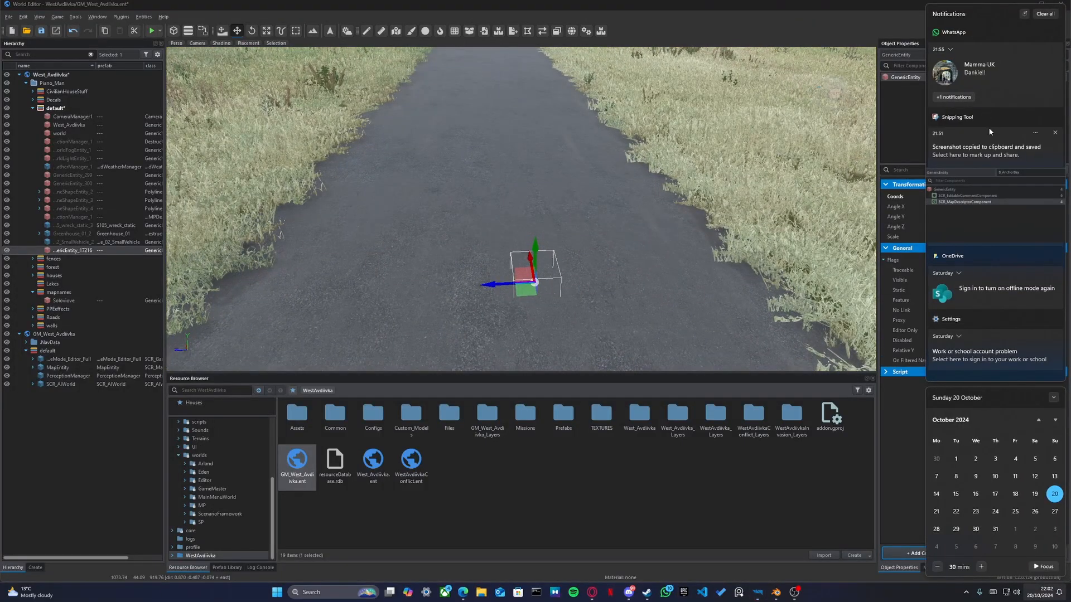
click(1056, 50)
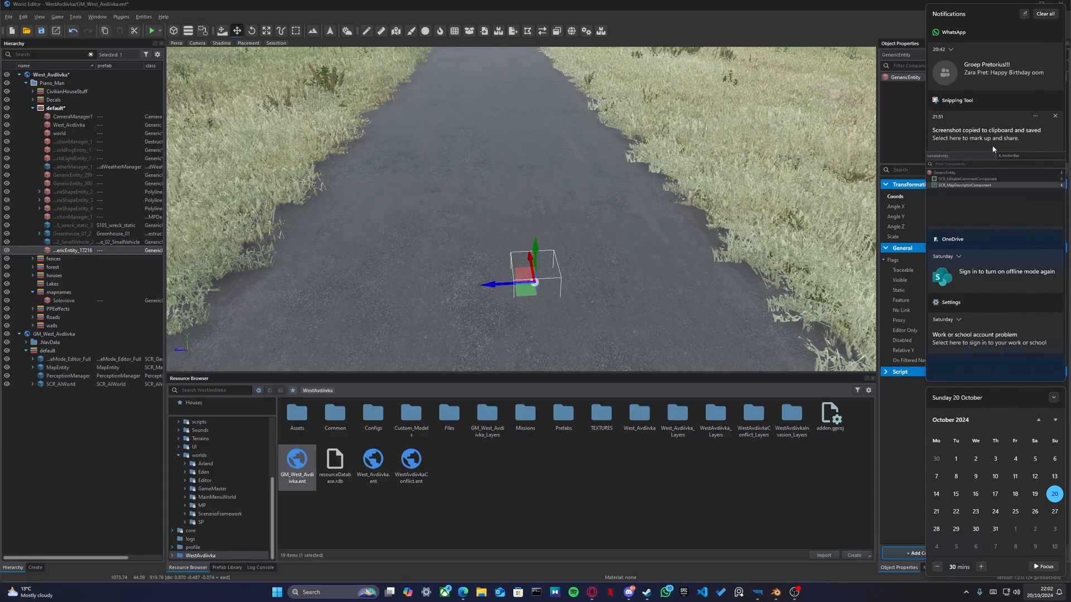
click(977, 200)
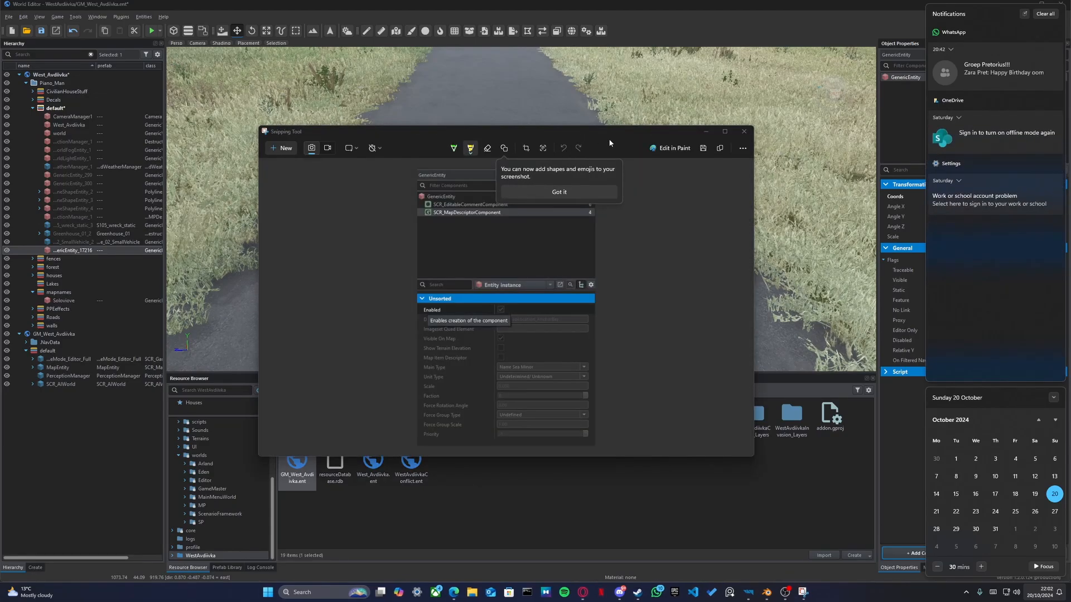
click(1059, 597)
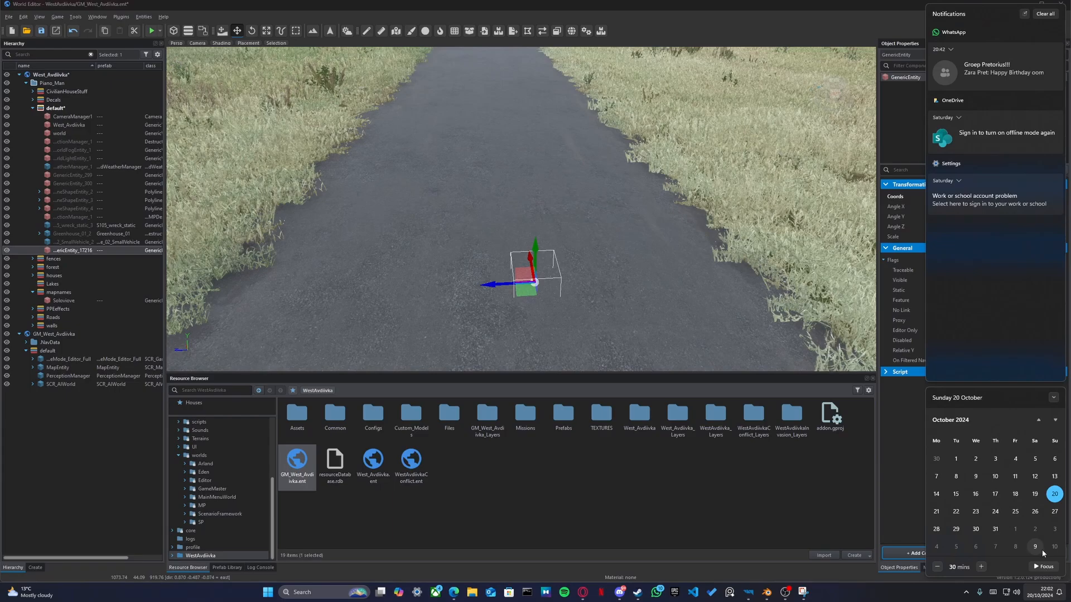
click(904, 553)
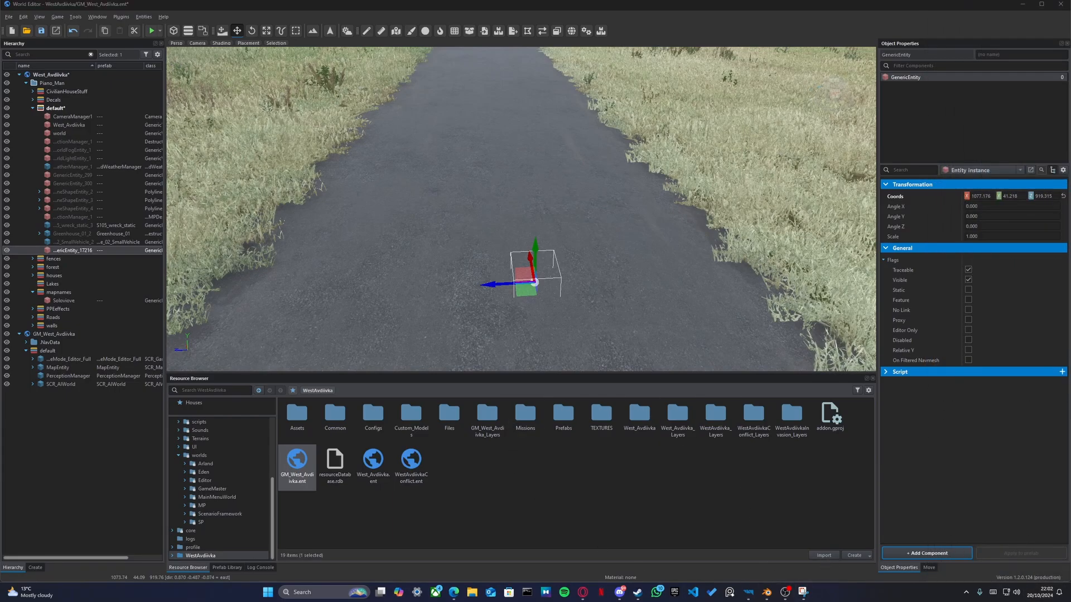
click(803, 593)
drag(550, 118, 706, 69)
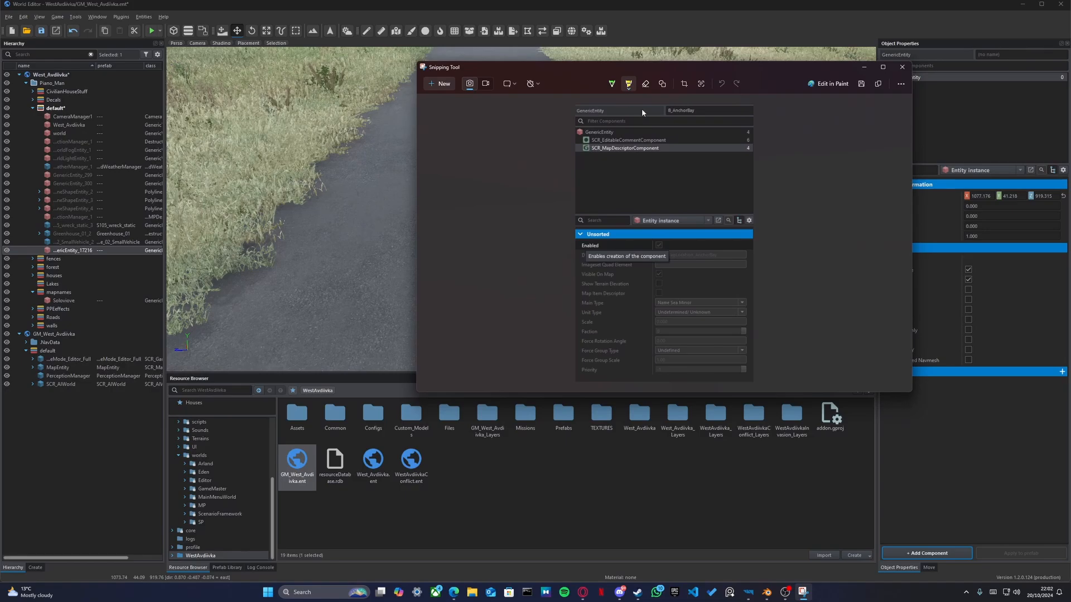
drag(418, 178, 575, 177)
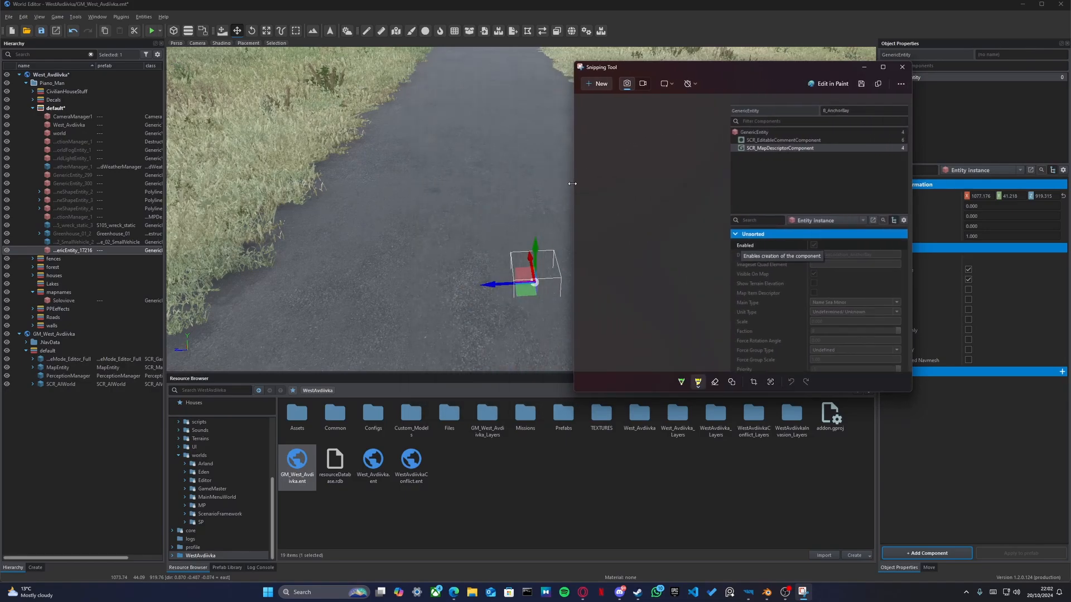
drag(742, 91, 587, 80)
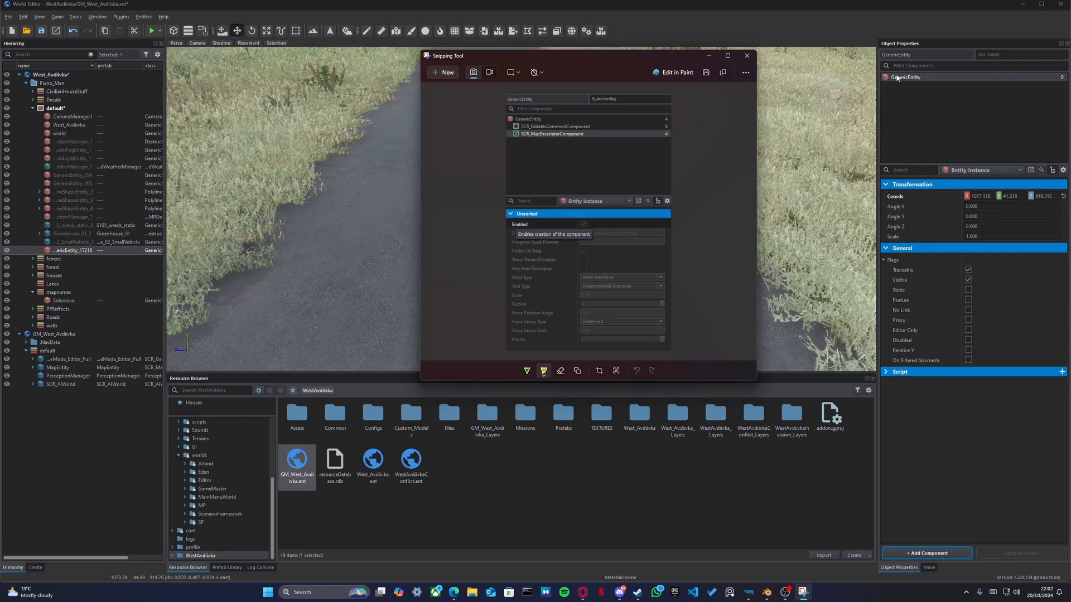
Step: Add an SCR_EditableCommentComponent to the new GenericEntity on the road
click(935, 554)
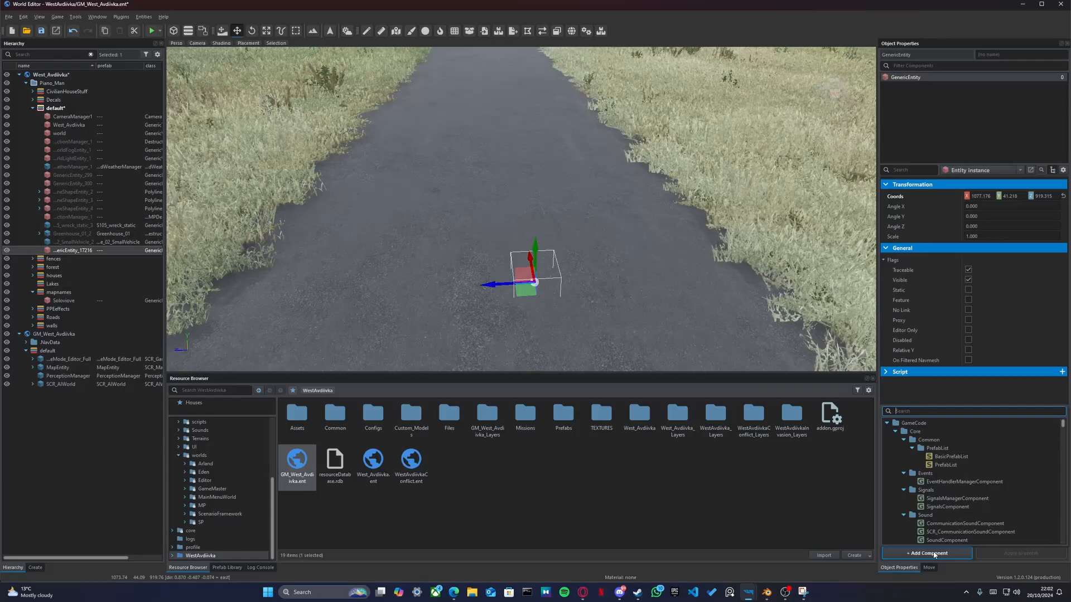
text(scr)
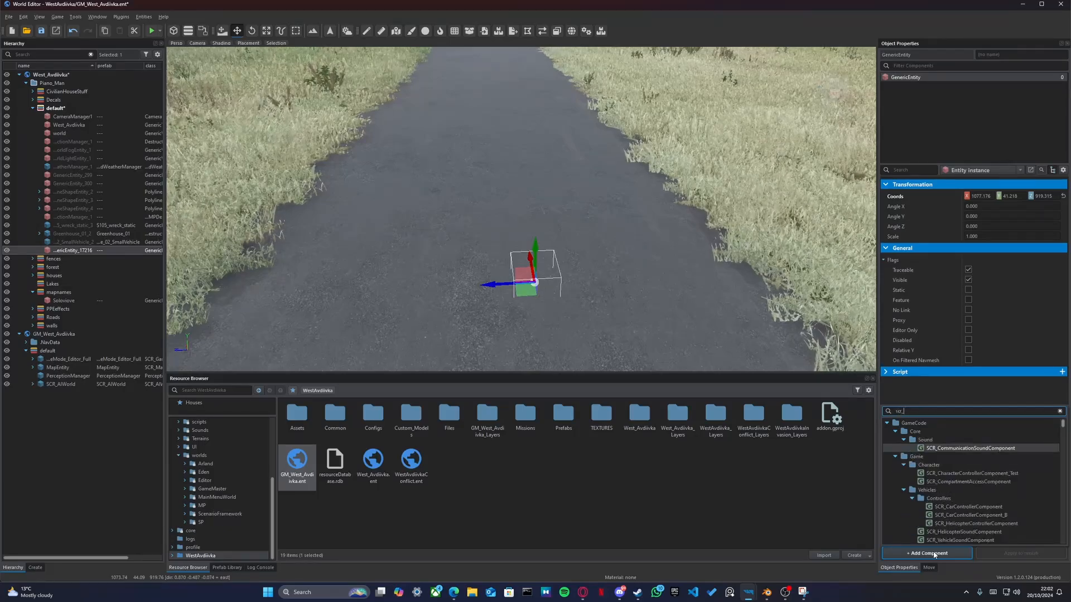
text(_edit)
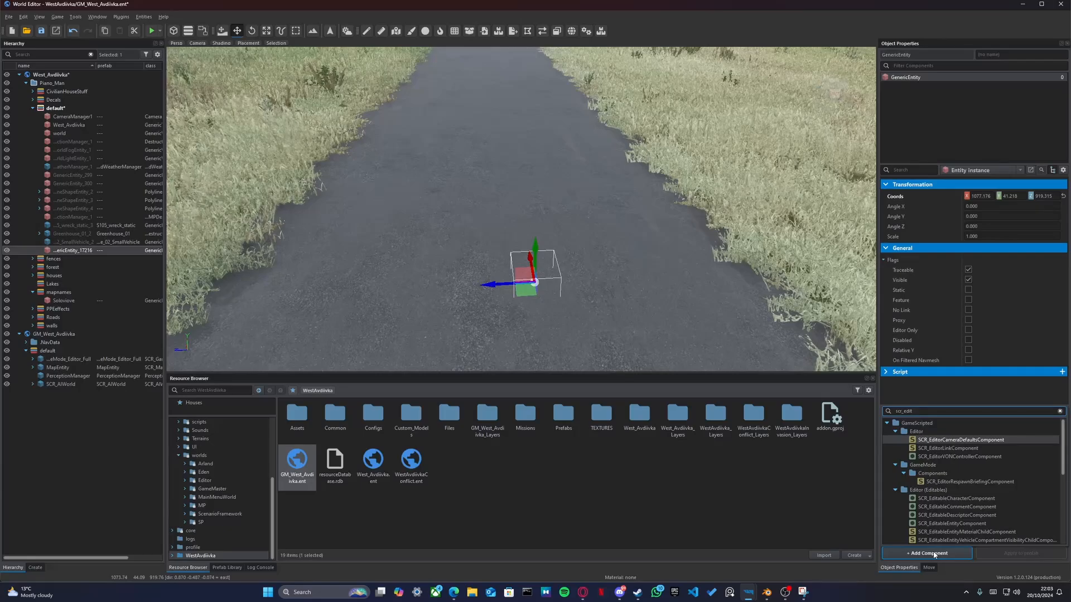
text(able)
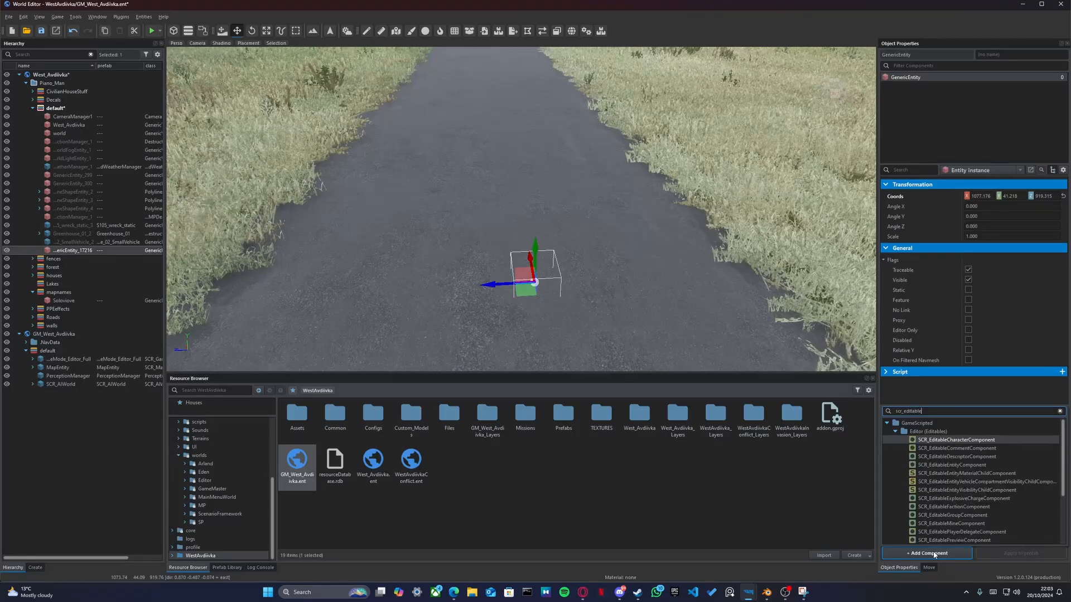
text(ome)
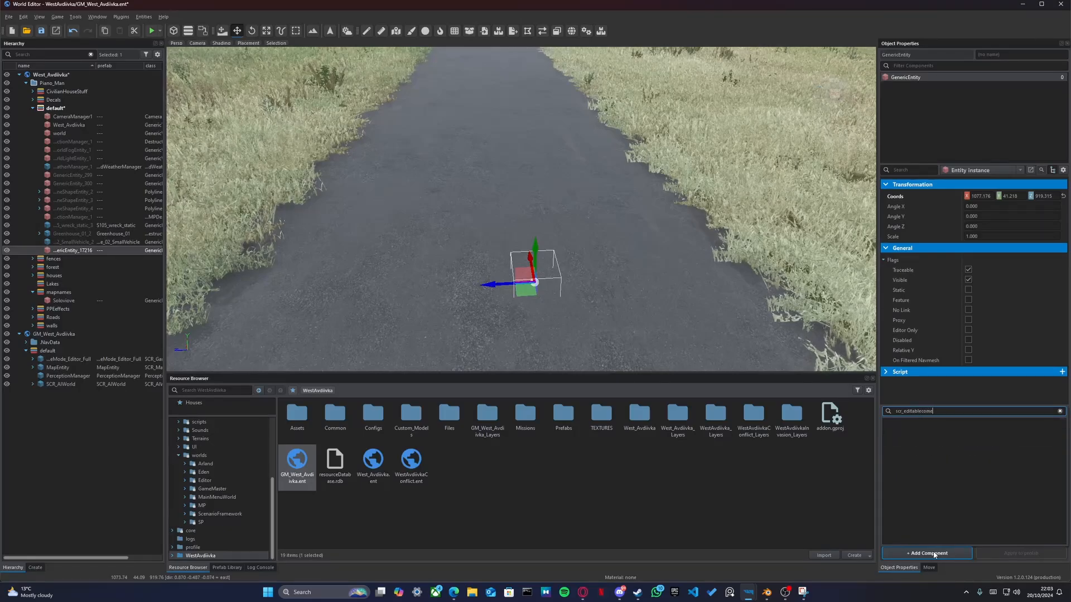
key(BackSpace)
key(BackSpace)
key(BackSpace)
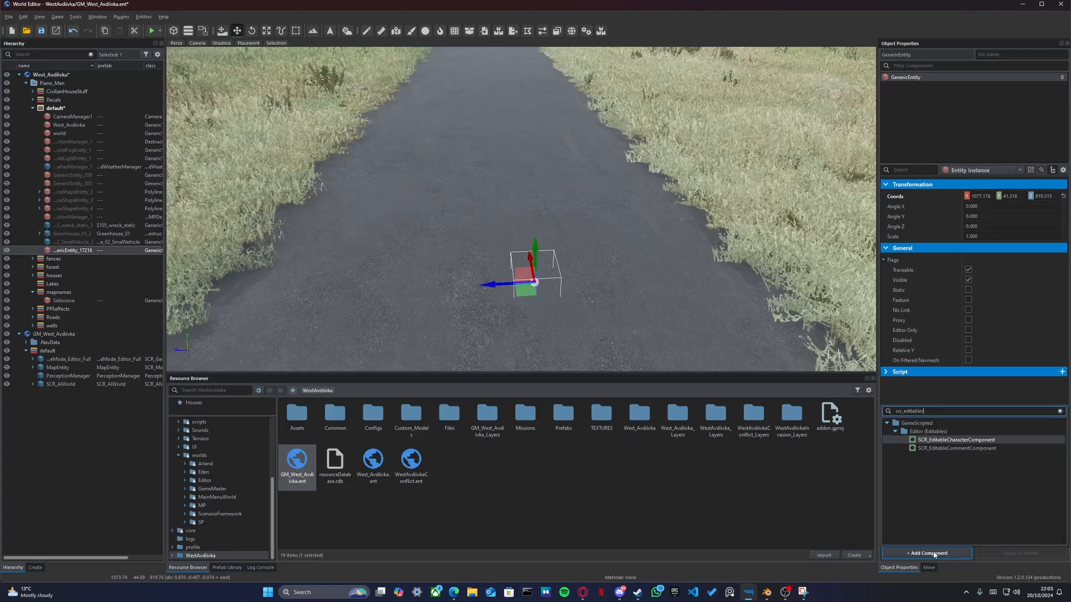
double_click(959, 449)
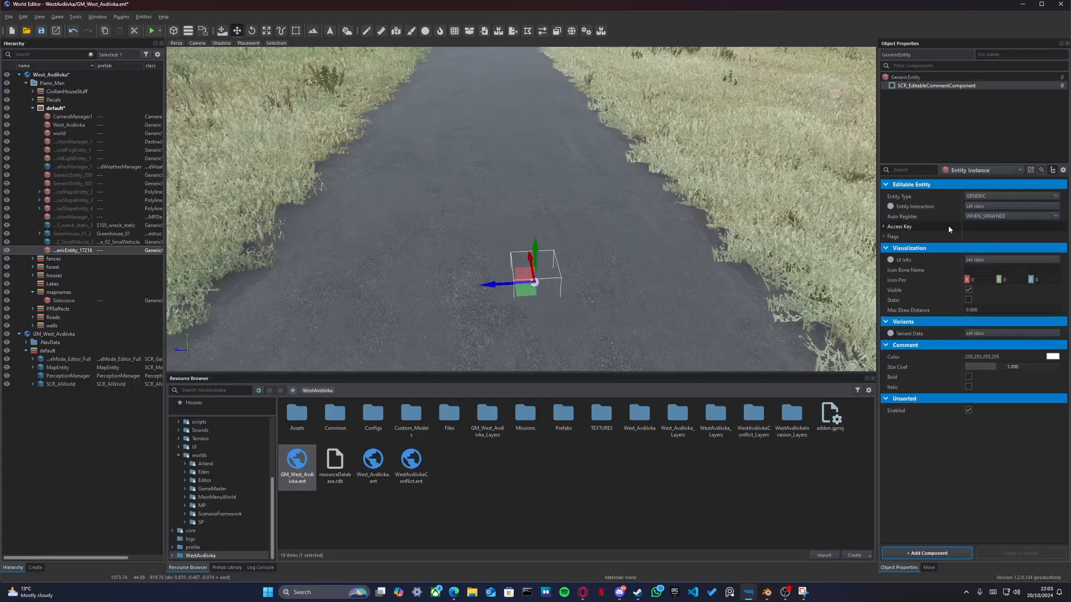
Step: Set the Entity Type of the new entity's SCR_EditableCommentComponent to COMMENT
click(978, 197)
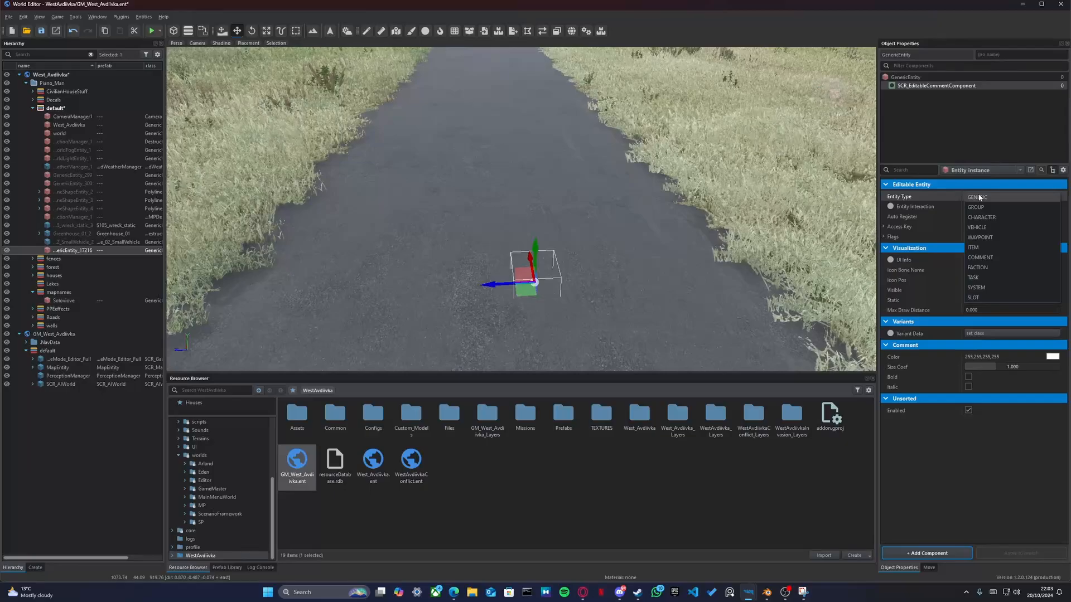
click(981, 258)
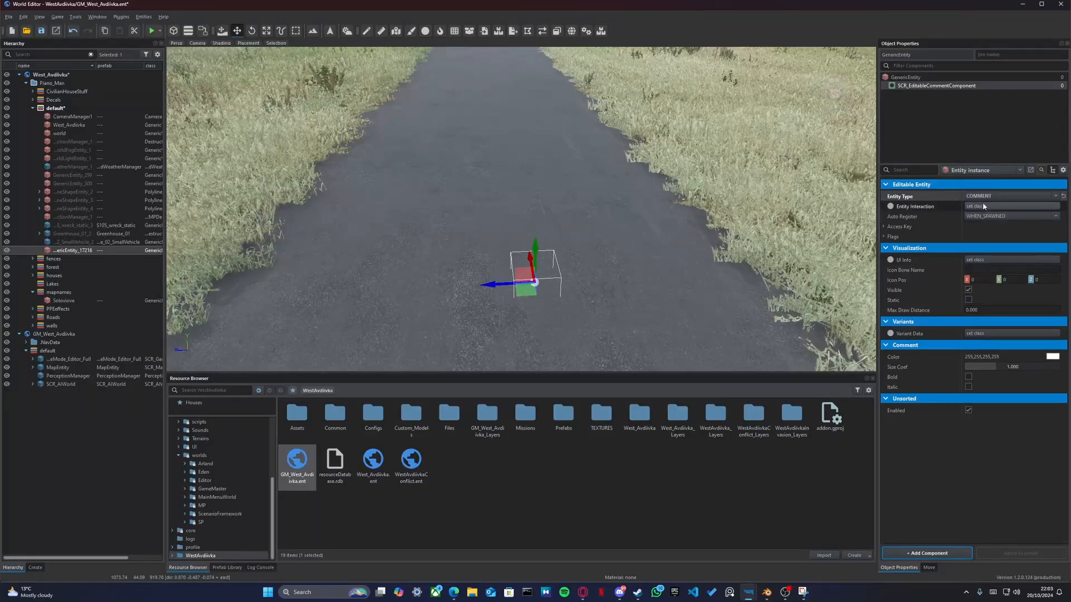
Step: Set Auto Register of the new entity's SCR_EditableCommentComponent to ALWAYS
click(982, 205)
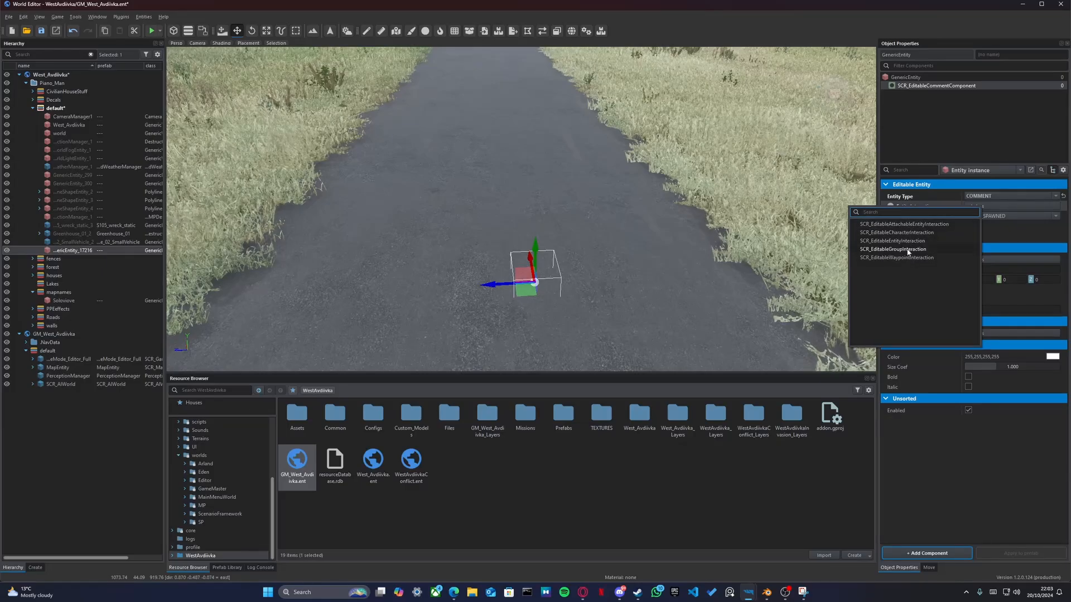
click(1003, 232)
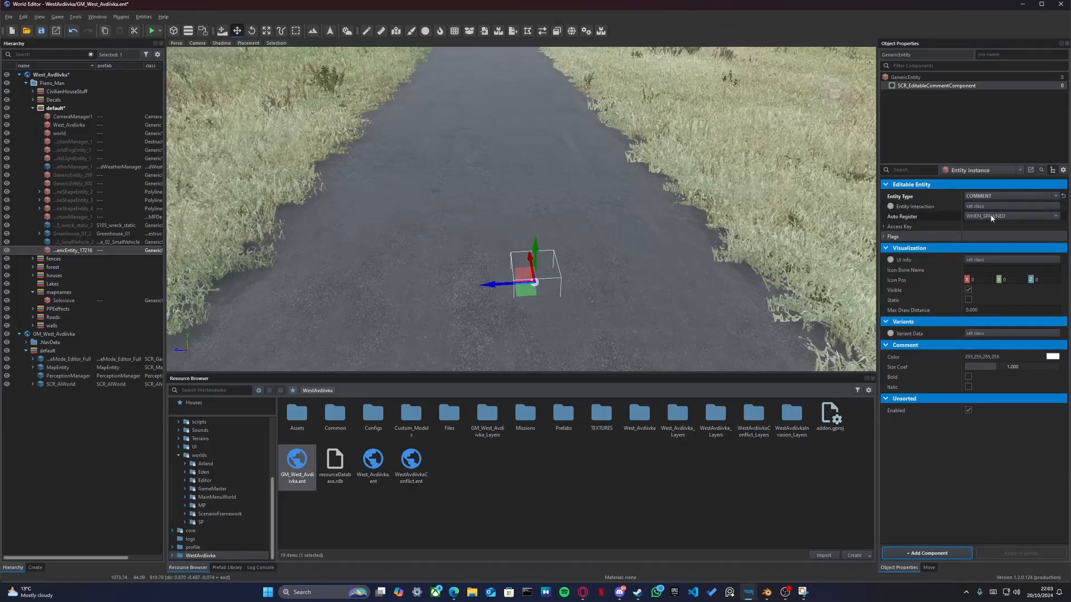
click(1010, 216)
click(987, 232)
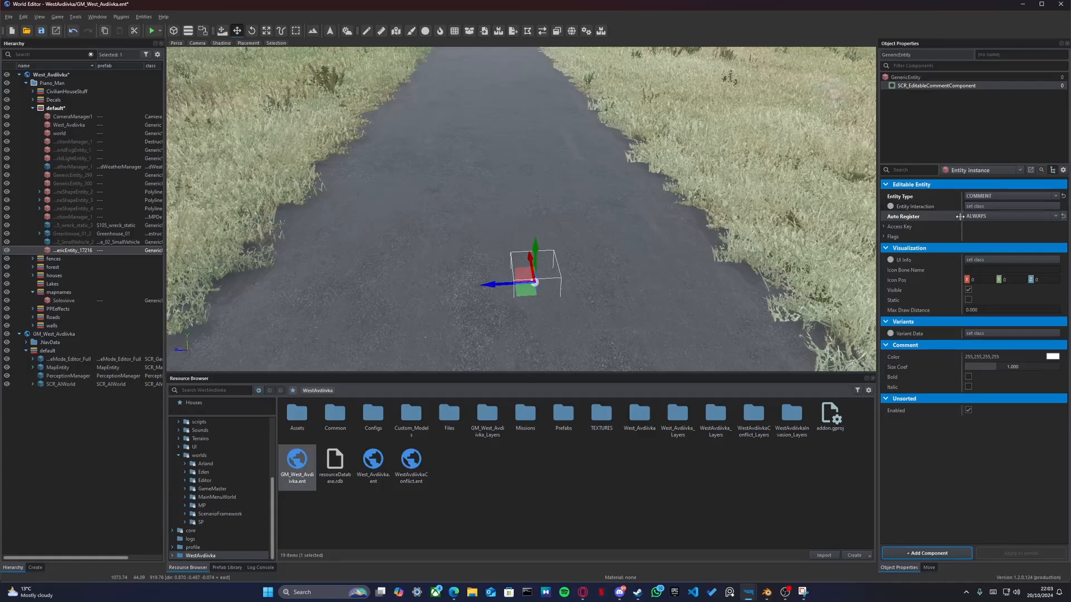
Step: Enable the NON INTERACTIVE, LOCAL and NON DELETABLE flags on the SCR_EditableCommentComponent
click(882, 226)
click(883, 226)
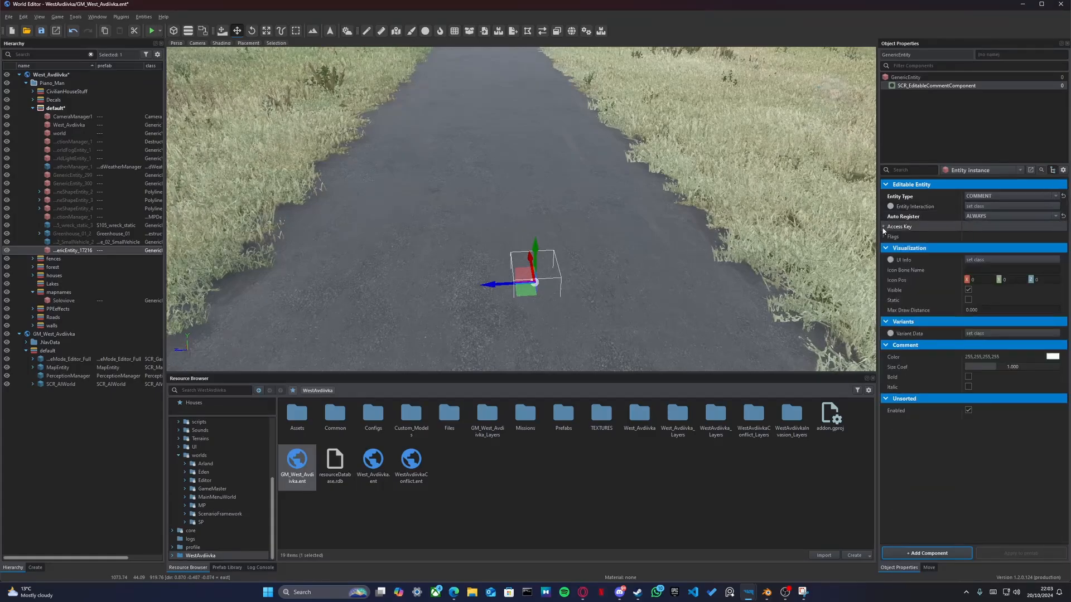
click(884, 237)
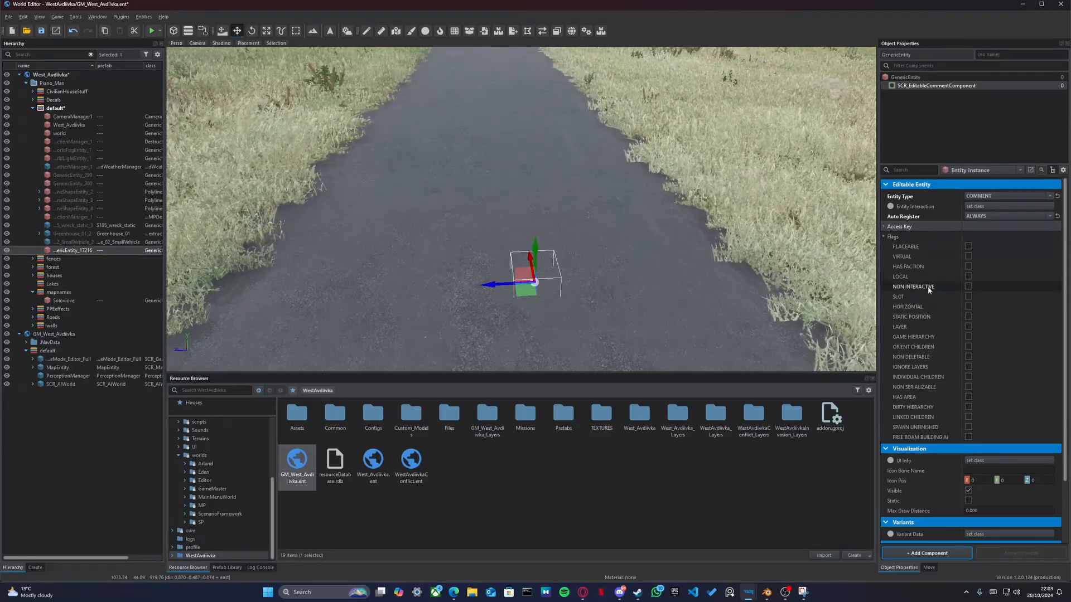
click(969, 286)
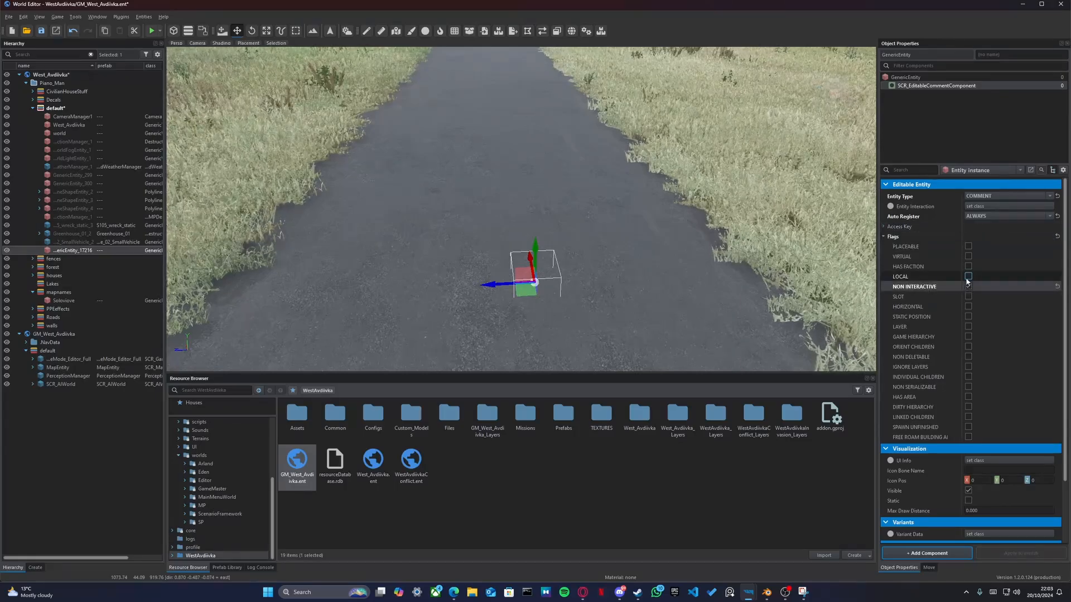
click(969, 276)
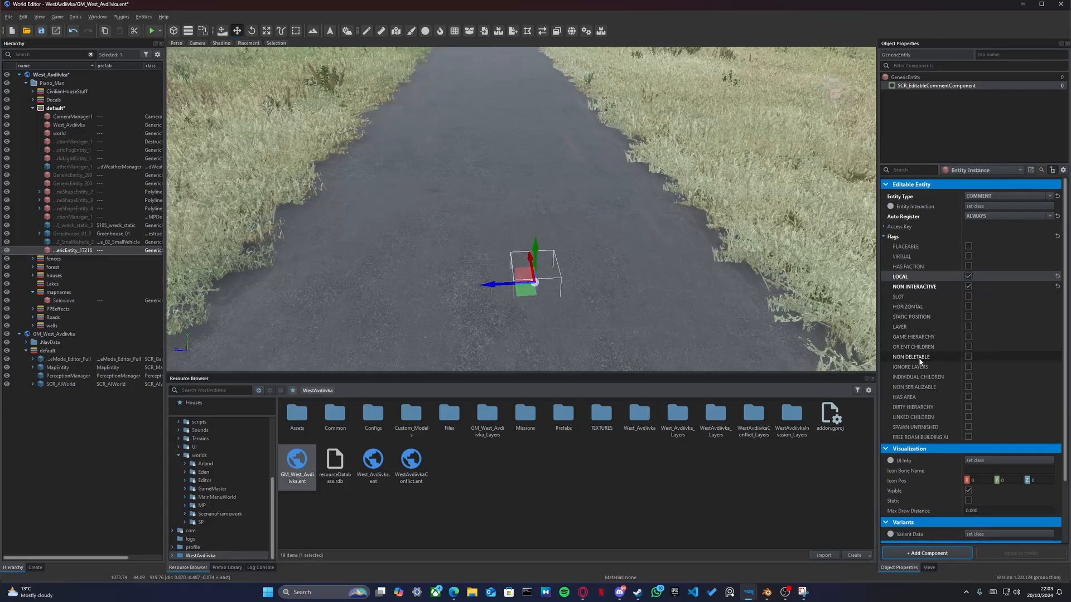
click(969, 357)
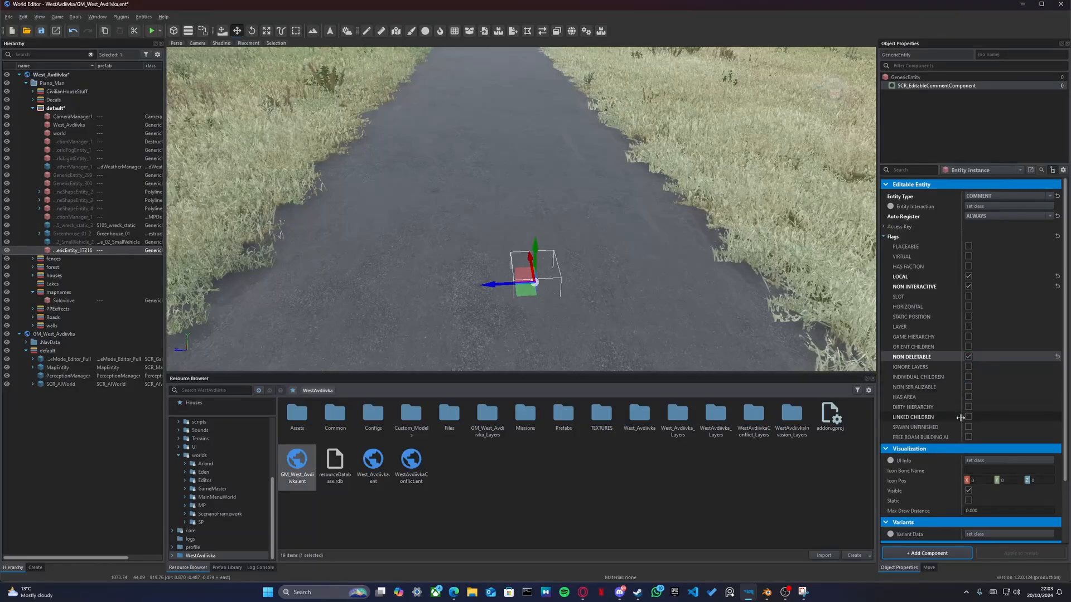
click(918, 237)
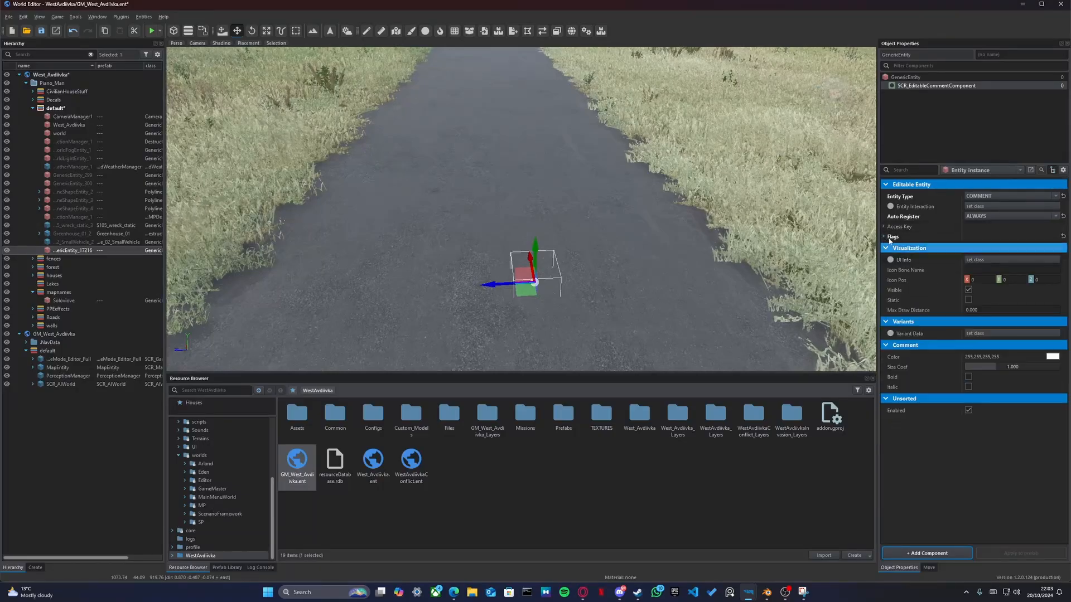
click(974, 260)
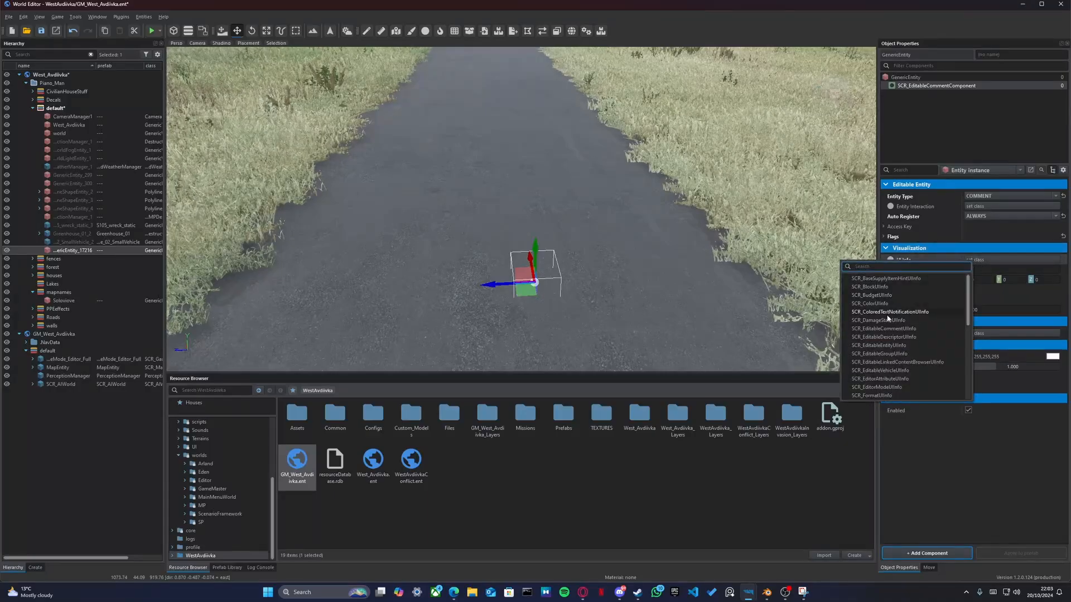
scroll(887, 323, down, 15)
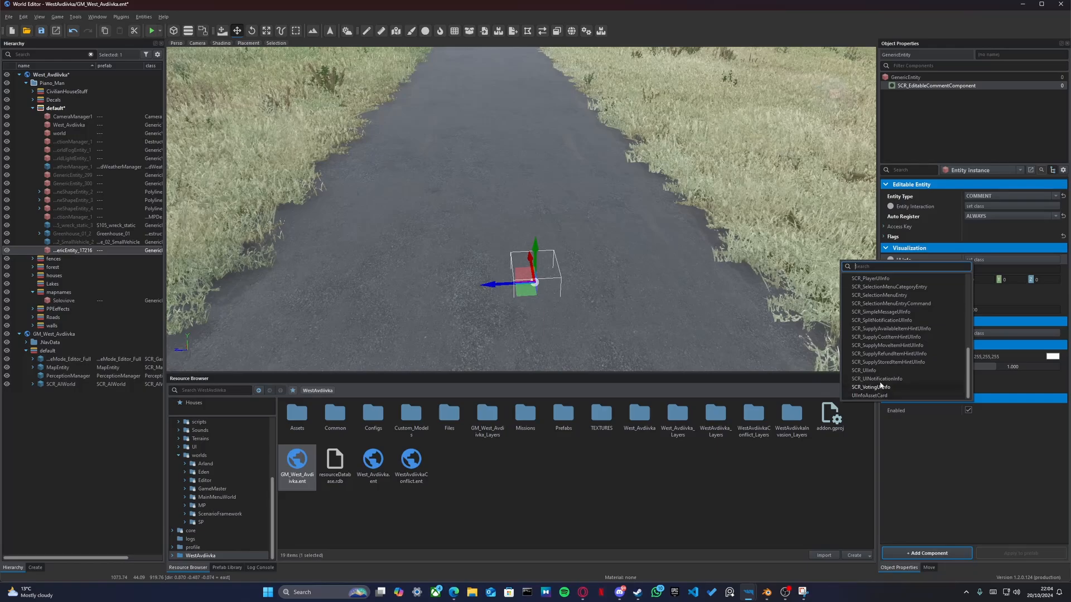
scroll(897, 340, up, 2)
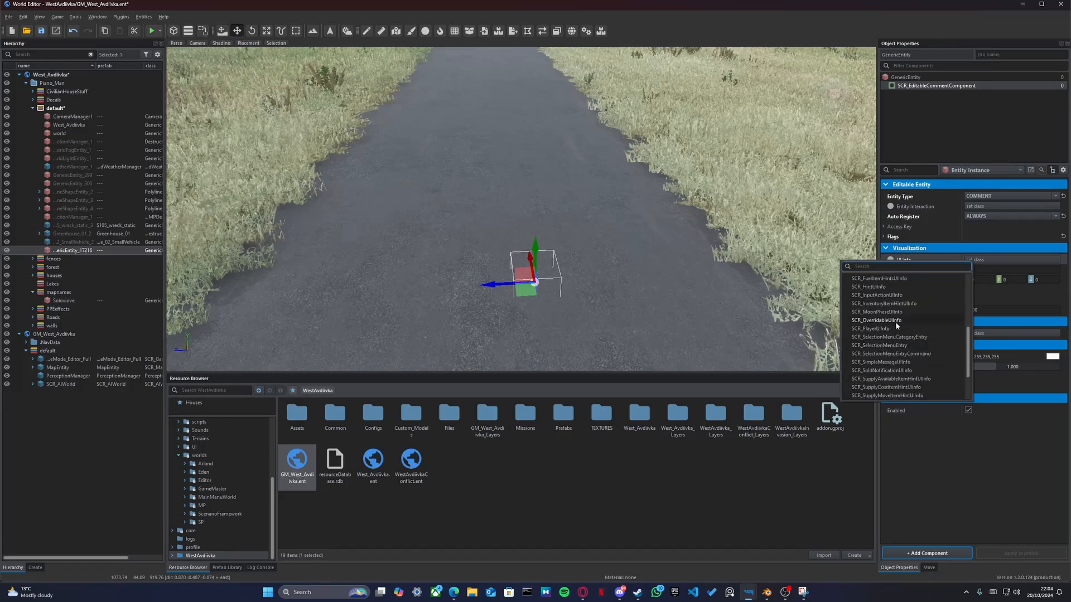
scroll(895, 318, up, 3)
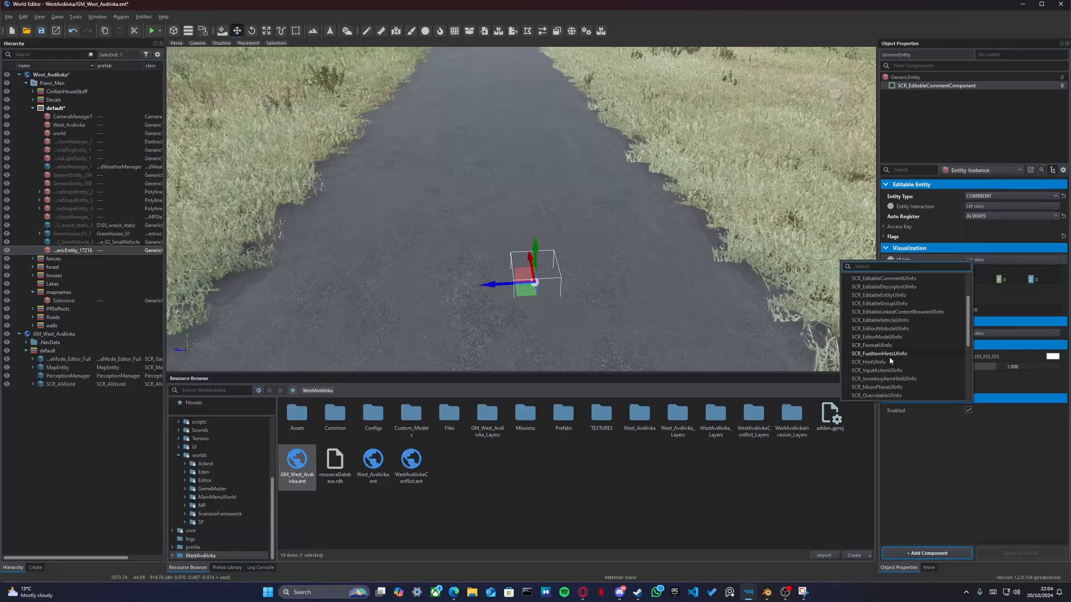
scroll(897, 320, up, 2)
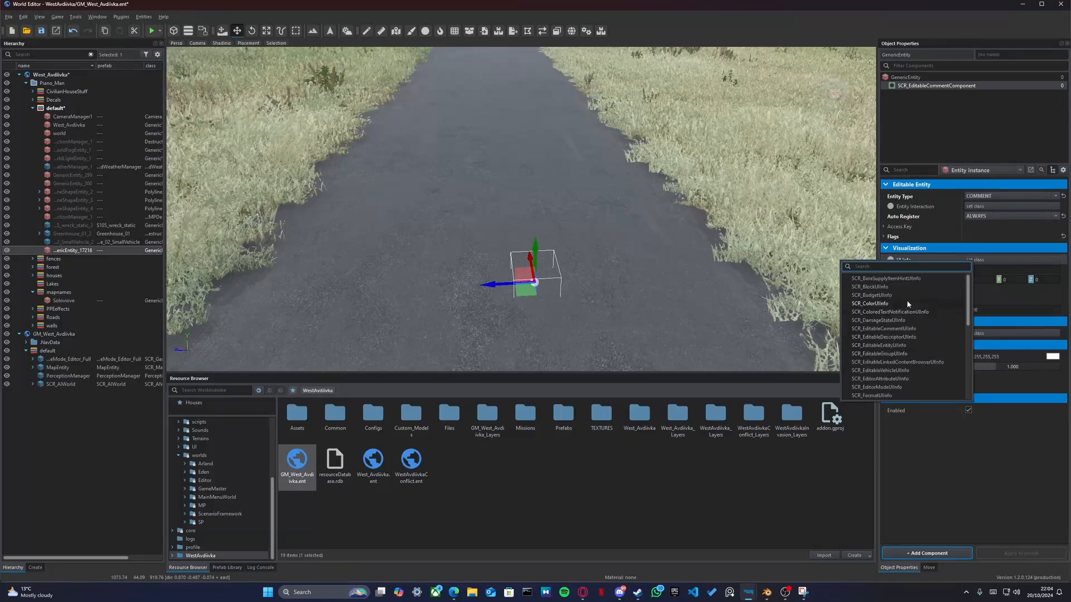
click(1005, 304)
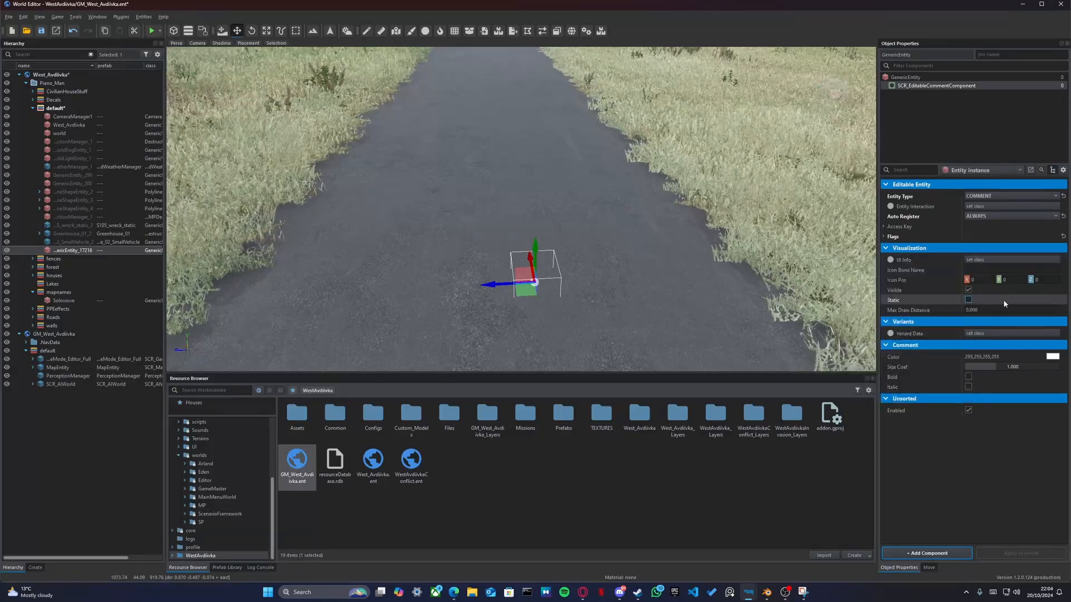
Step: Enable the Static visualization option of the SCR_EditableCommentComponent, leaving its Variant Data unset
click(969, 299)
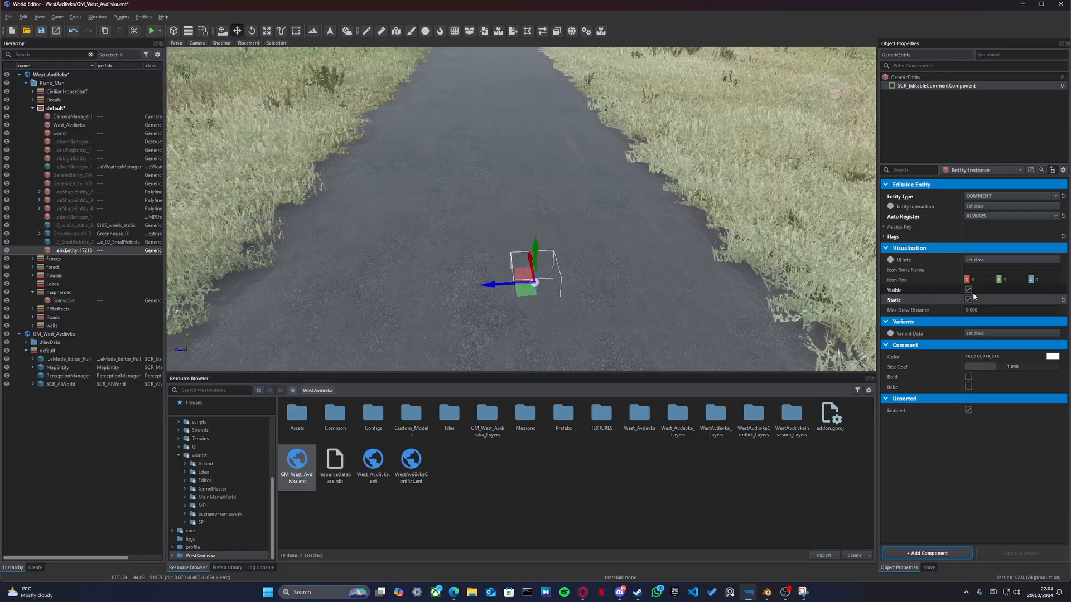
click(983, 335)
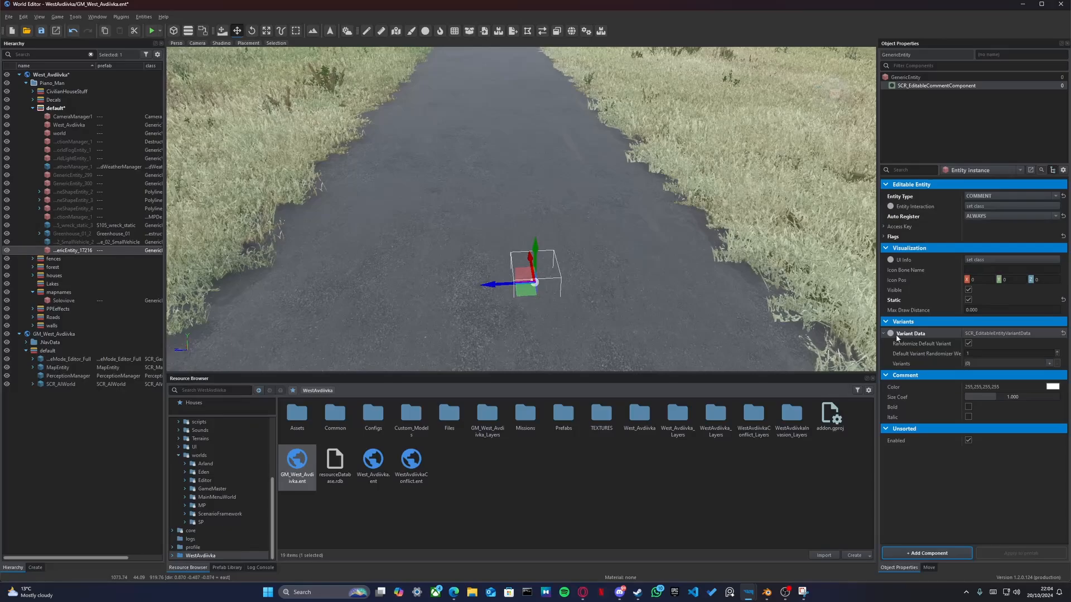
click(1063, 334)
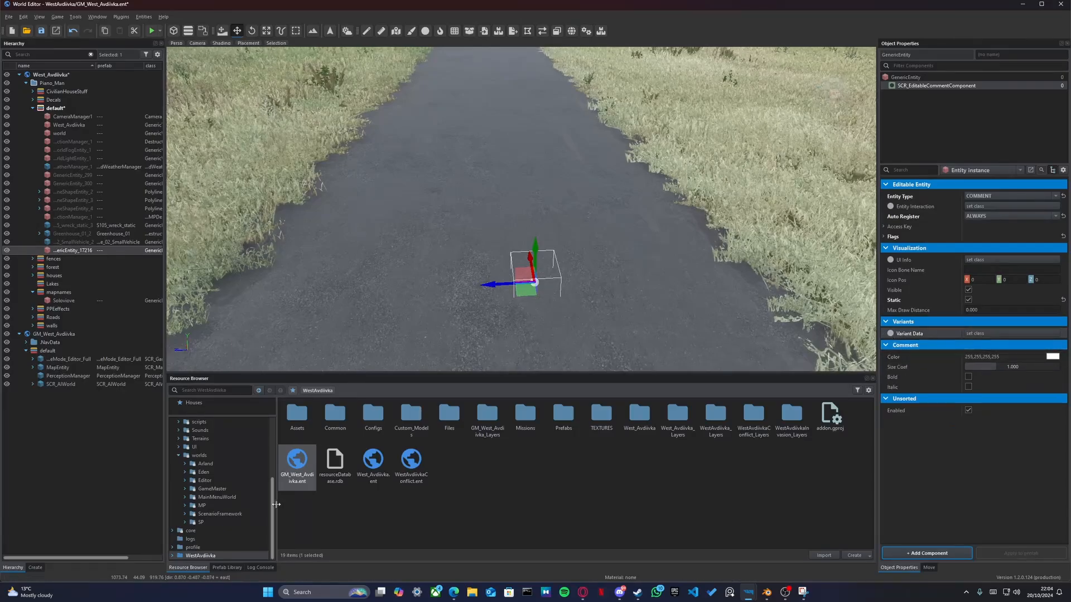
Step: Open the Eden.ent world from ArmaReforger's worlds/Eden folder and close the old B_AnchorBay screenshot in Snipping Tool
scroll(213, 457, up, 4)
scroll(214, 454, down, 3)
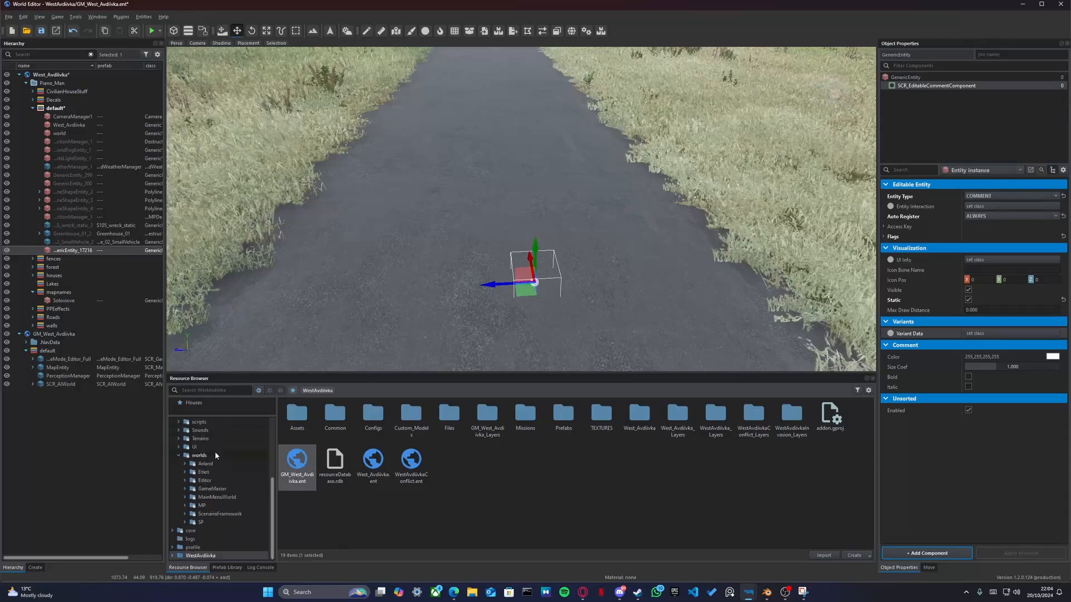
click(199, 481)
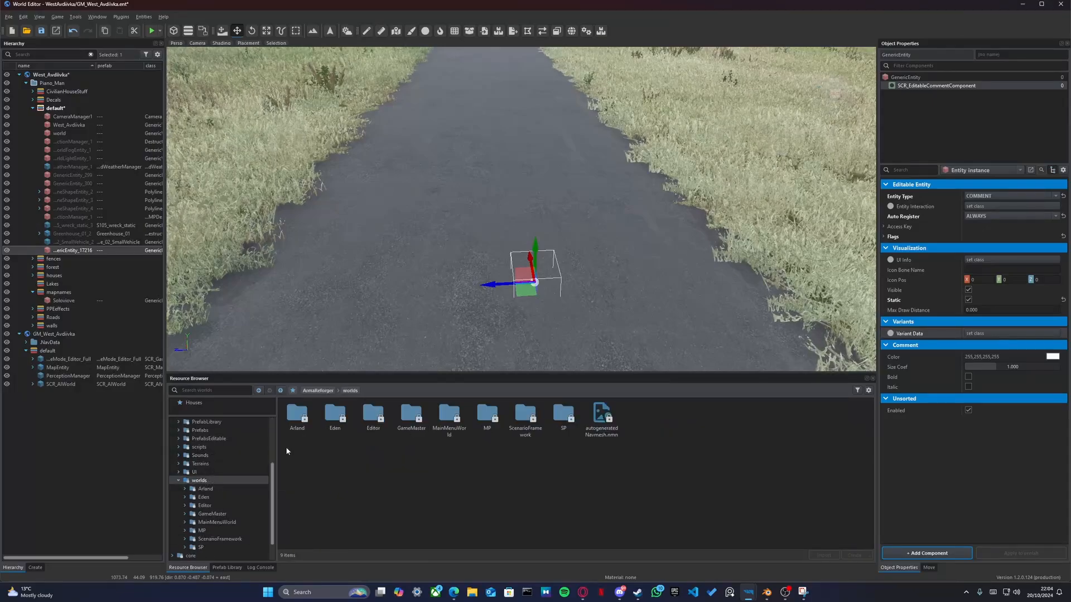
double_click(335, 416)
click(374, 422)
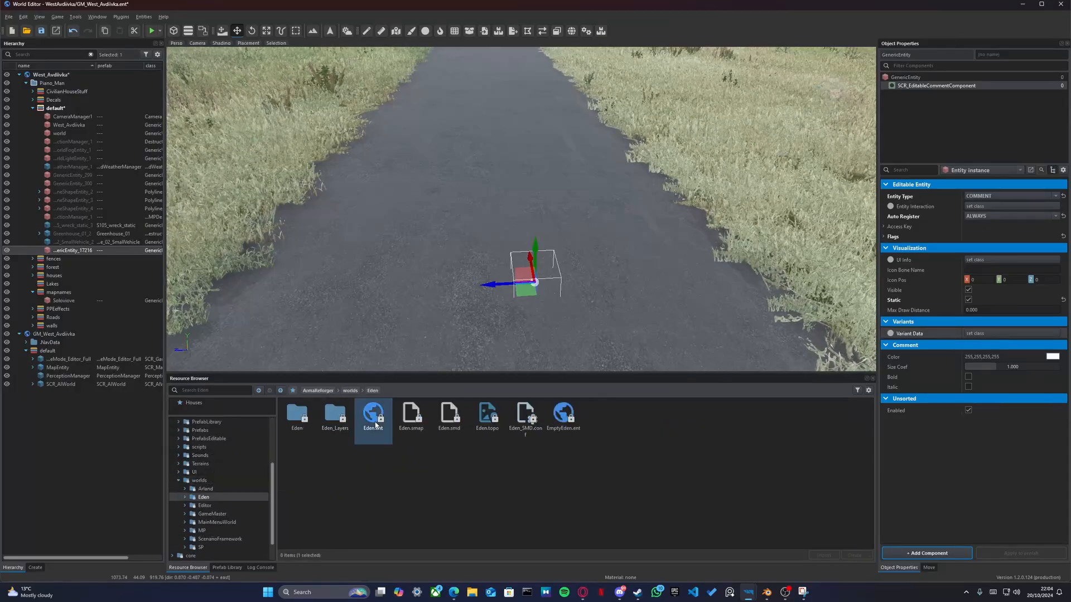
double_click(374, 423)
click(393, 358)
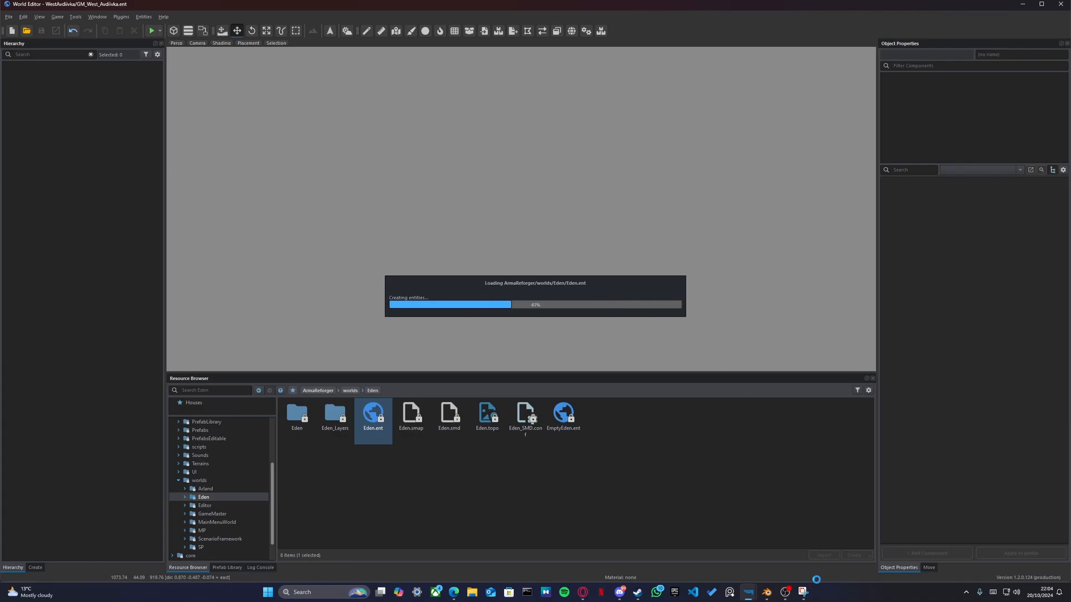
click(804, 598)
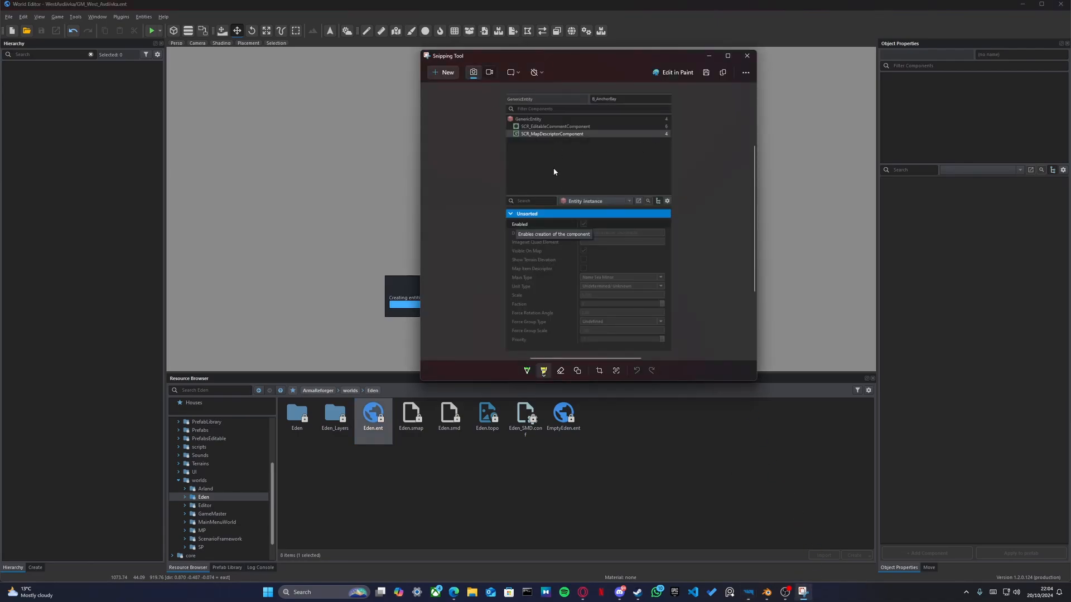
click(753, 59)
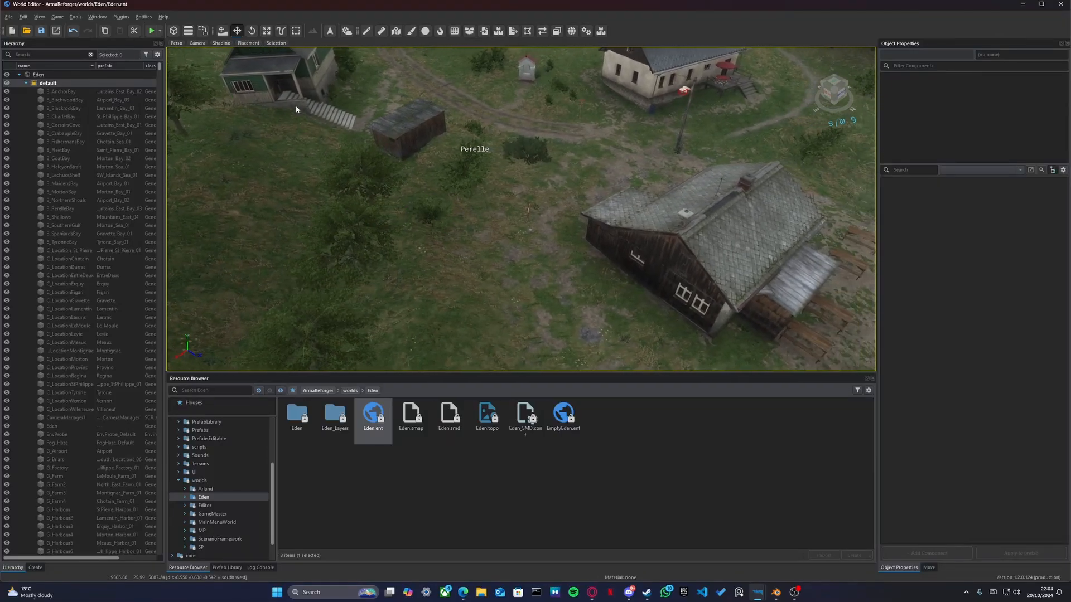
Step: Search the hierarchy for "perelle", select the S_Perelle entity and examine its general flags and SCR_EditableCommentComponent properties
click(61, 54)
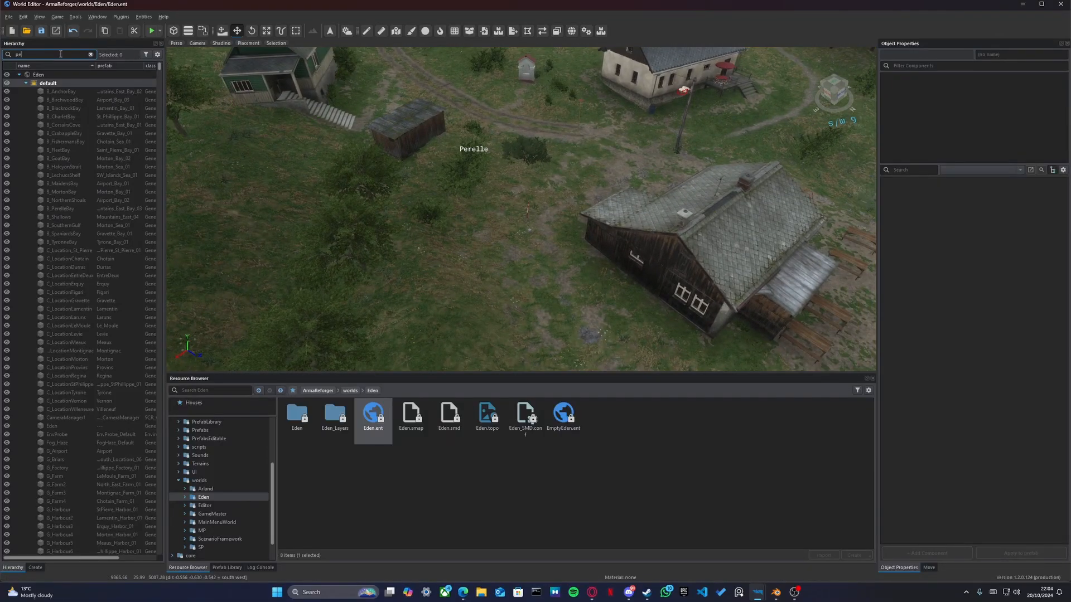
text(perelle)
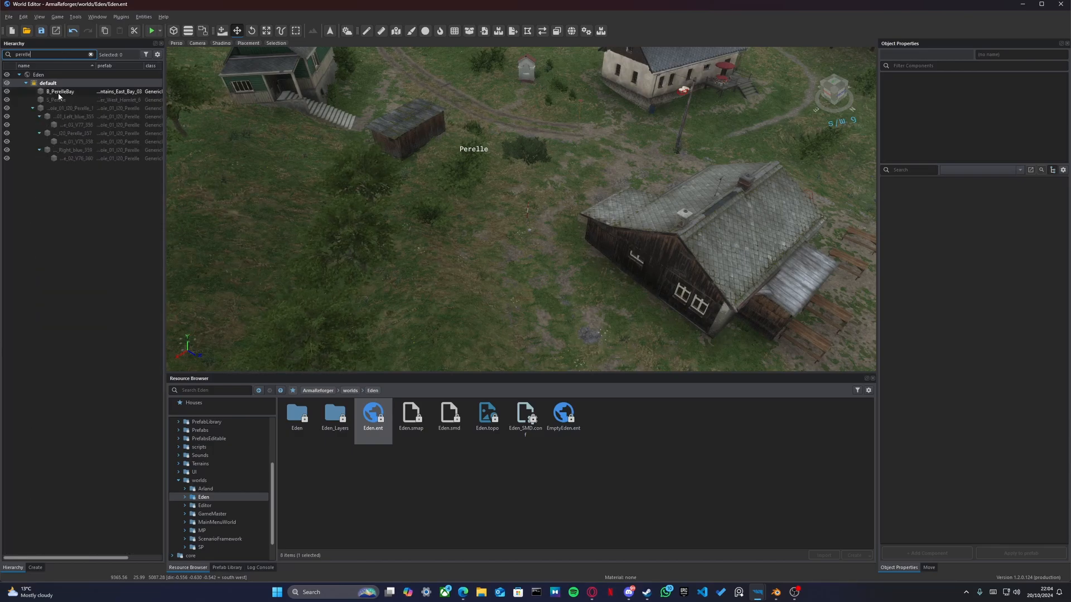
click(58, 99)
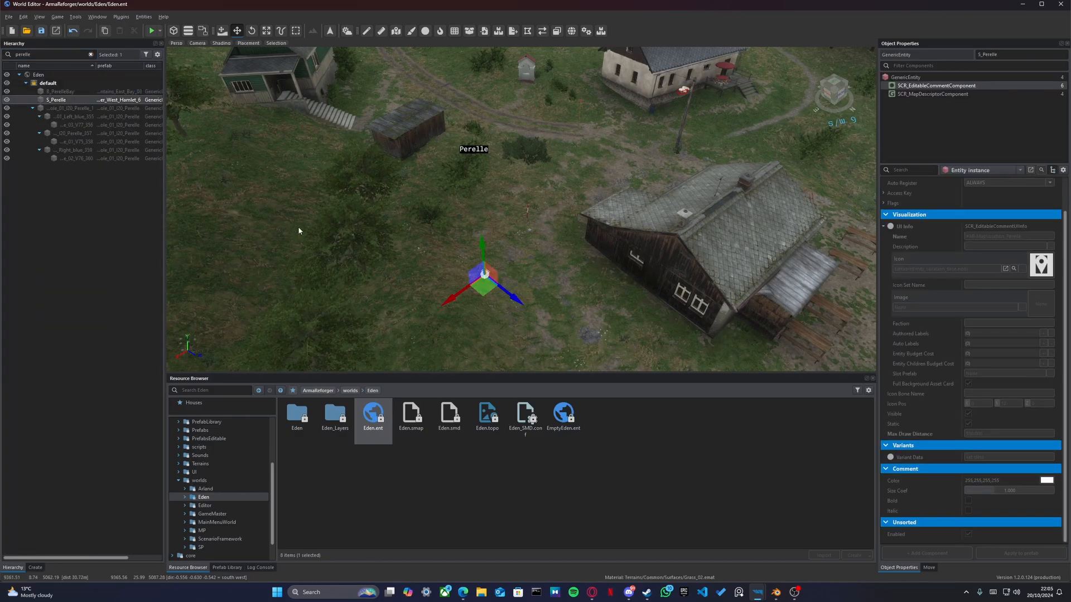
click(906, 77)
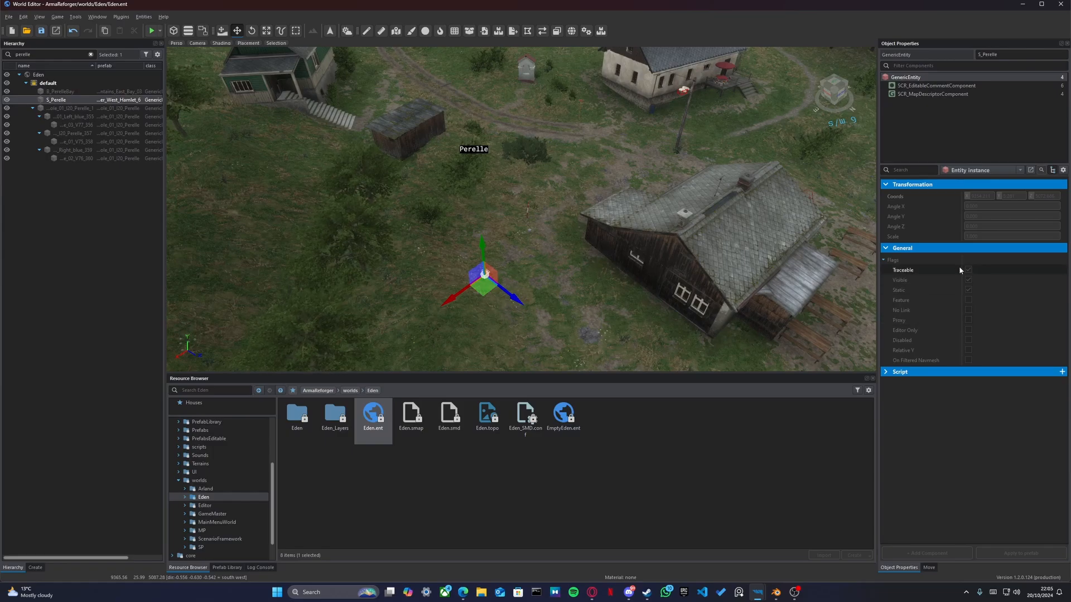
click(966, 289)
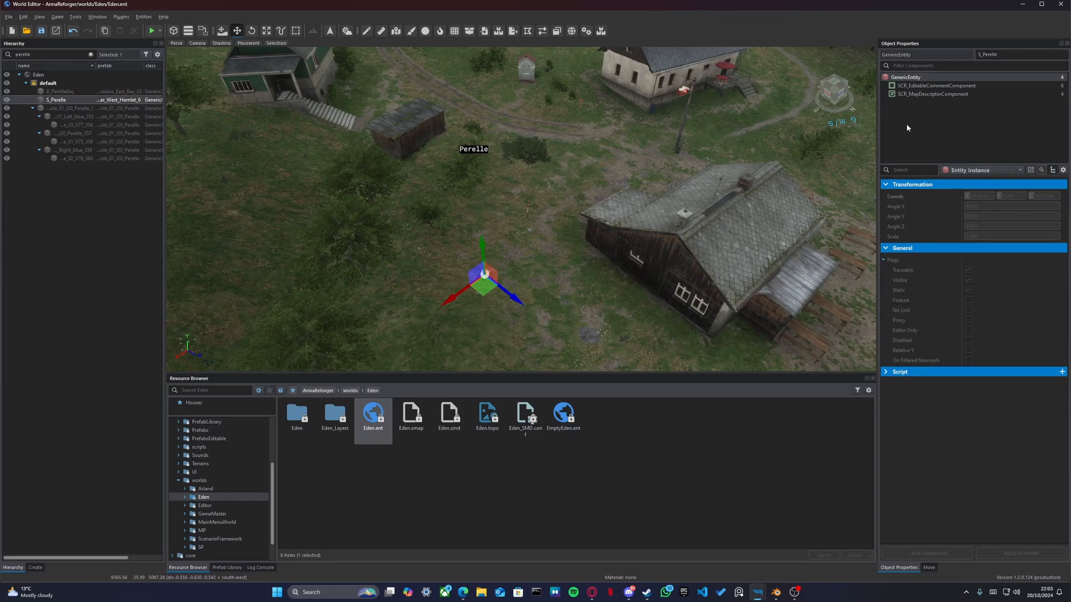
click(927, 86)
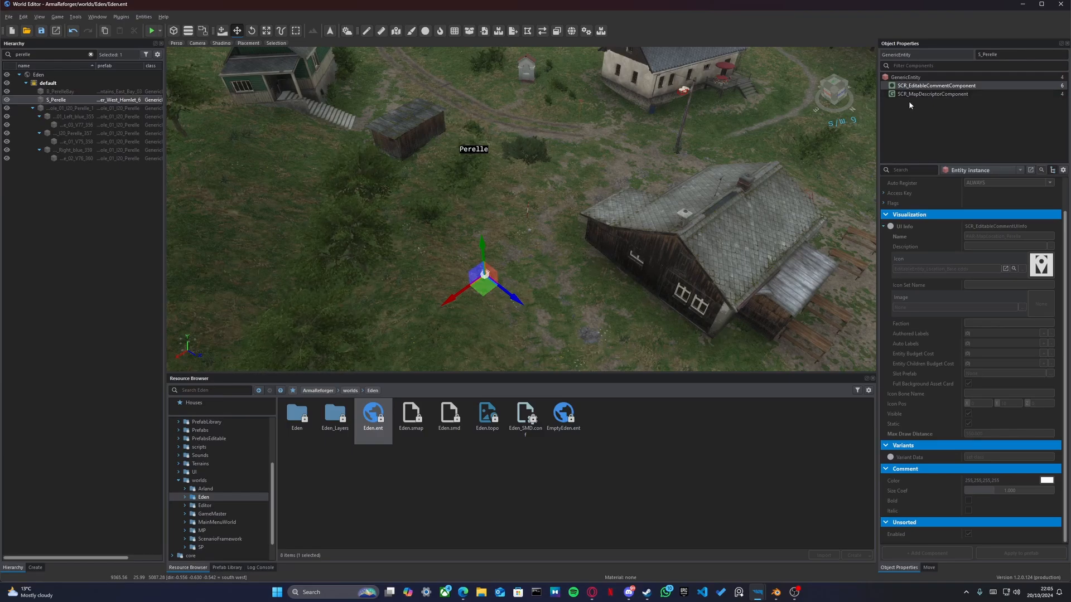
Step: Capture the component list and SCR_EditableCommentComponent properties of S_Perelle as a screenshot and open it in a narrowed Snipping Tool window for reference
key(super+shift+s)
drag(880, 70, 1070, 548)
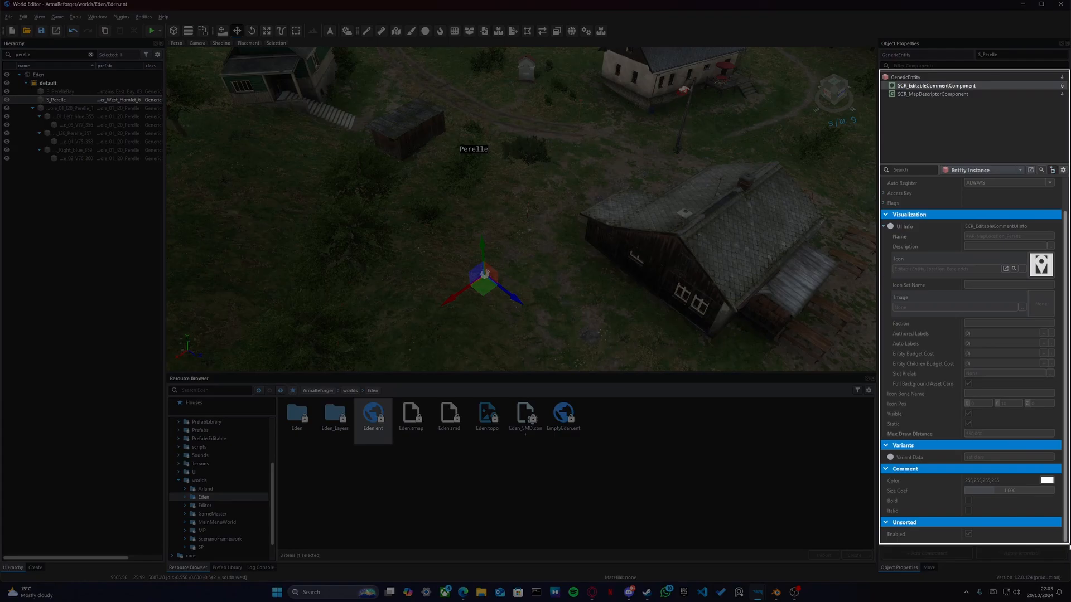
drag(1070, 548, 1070, 548)
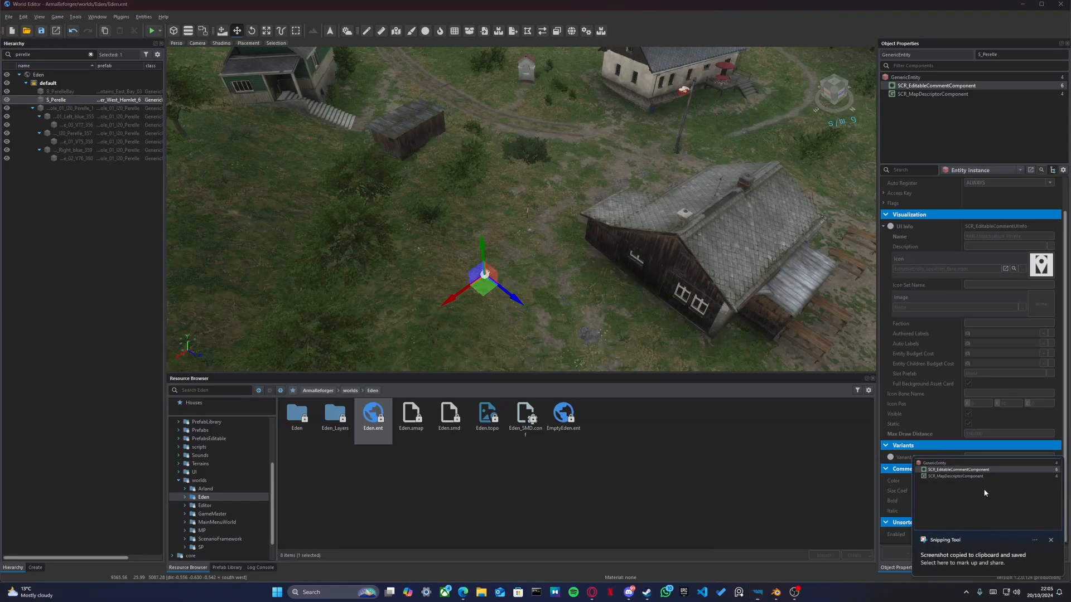
click(985, 493)
drag(593, 41, 490, 74)
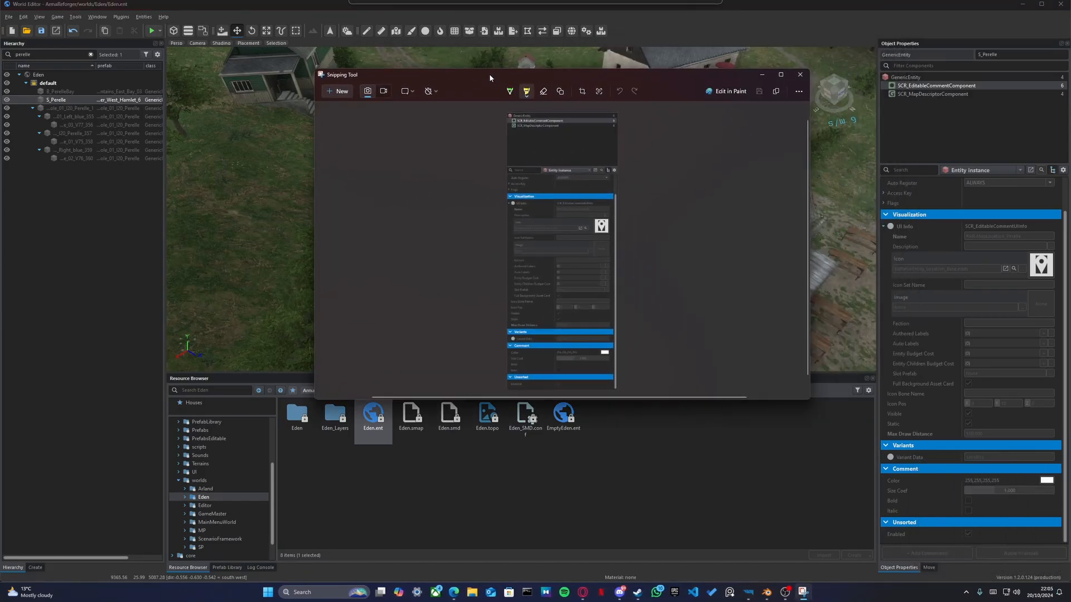
drag(313, 216, 472, 216)
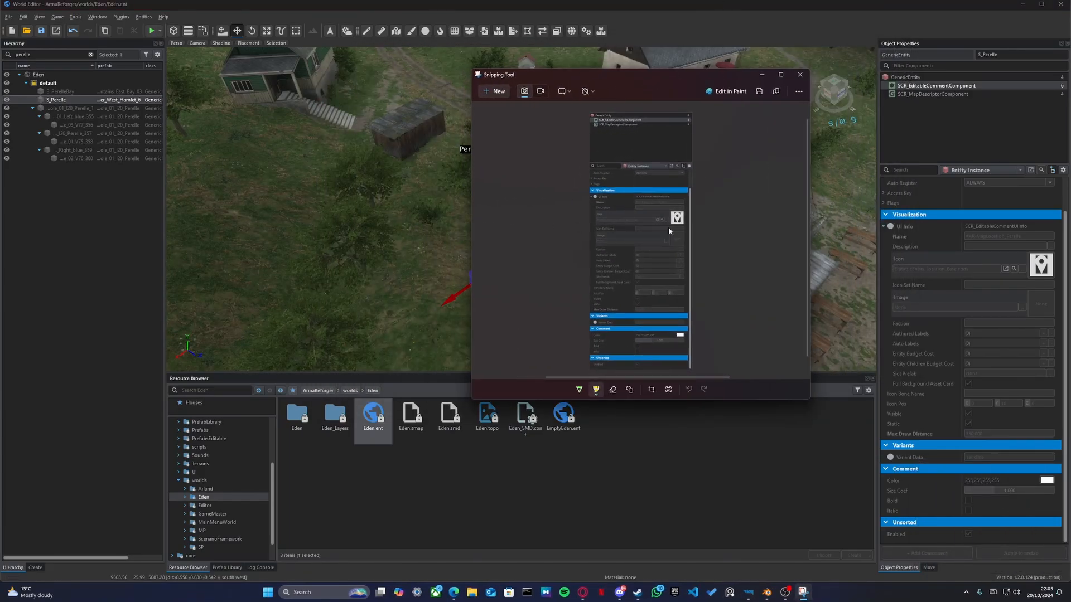
drag(657, 87, 795, 100)
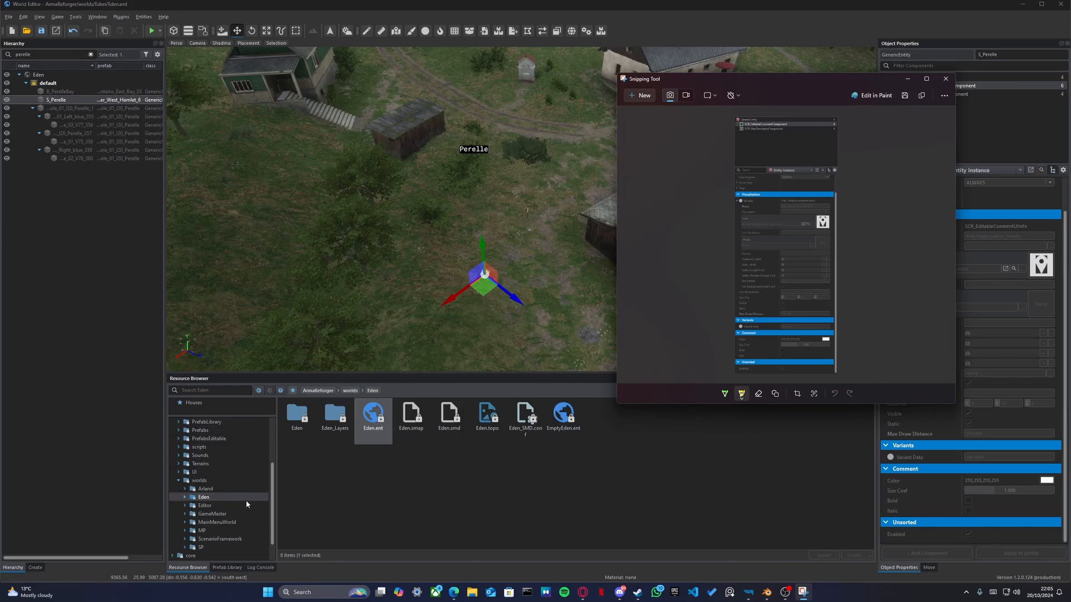
Step: Reopen the GM_West_Avdiivka.ent world from the WestAvdiivka folder, and enlarge and reposition the S_Perelle reference screenshot in Snipping Tool
scroll(231, 538, down, 1)
click(200, 556)
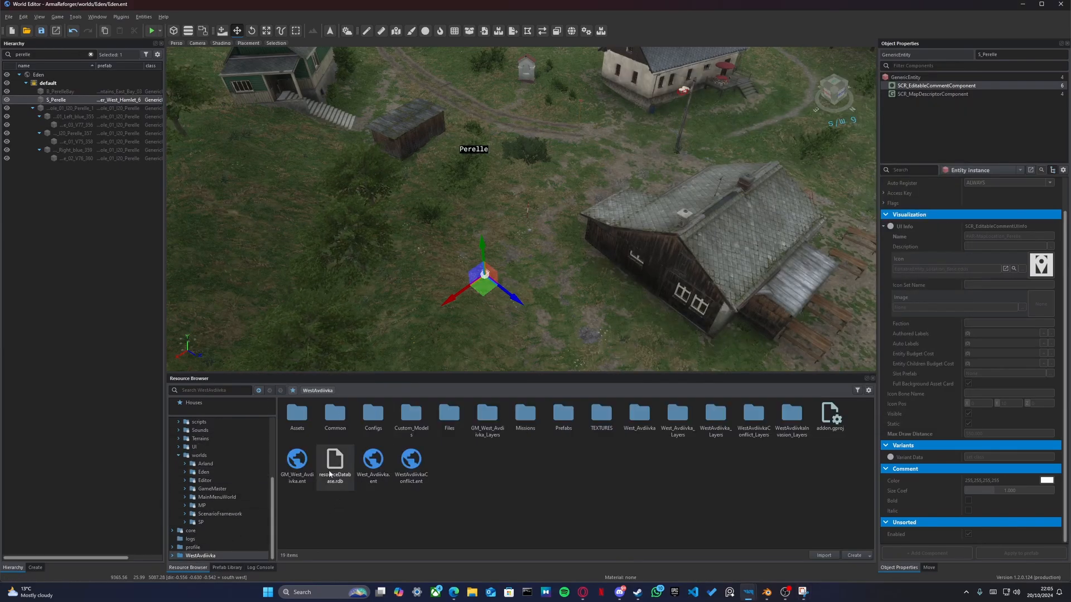
click(297, 463)
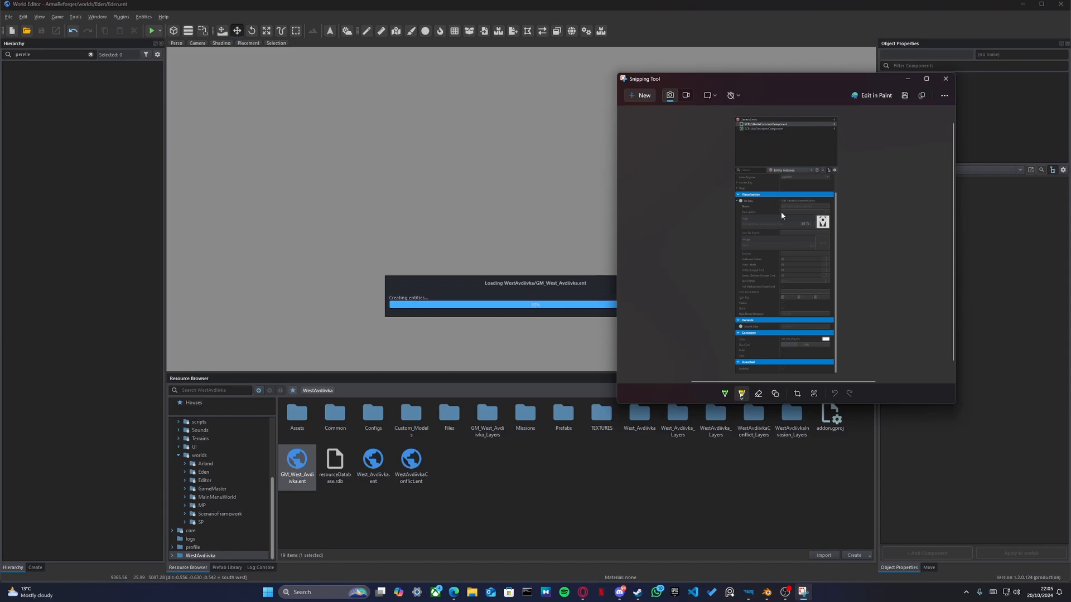
ctrl+scroll(781, 216, up, 3)
scroll(782, 216, down, 2)
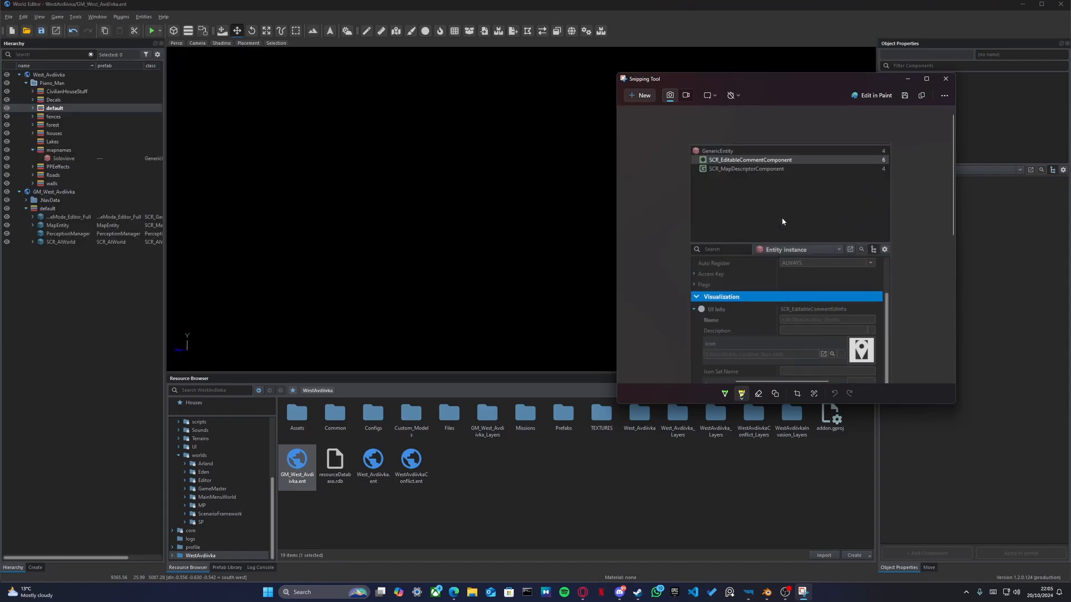
drag(758, 80, 565, 75)
scroll(818, 238, down, 1)
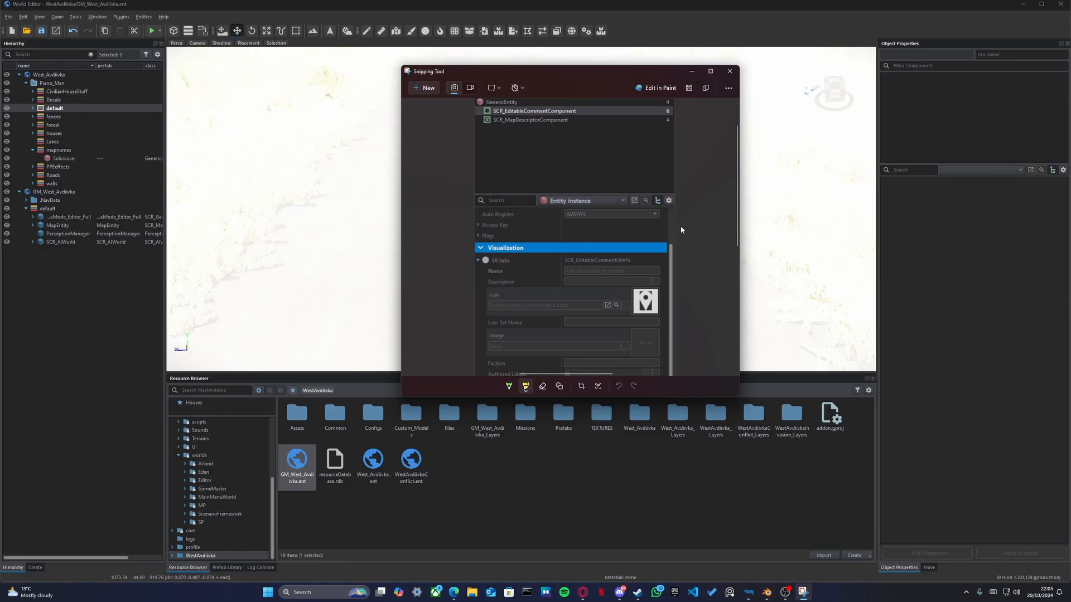
Step: Check the Soloviove entity and the default layer's entities, then select GenericEntity_301 with its SCR_EditableCommentComponent and frame it in the viewport
click(60, 159)
key(f)
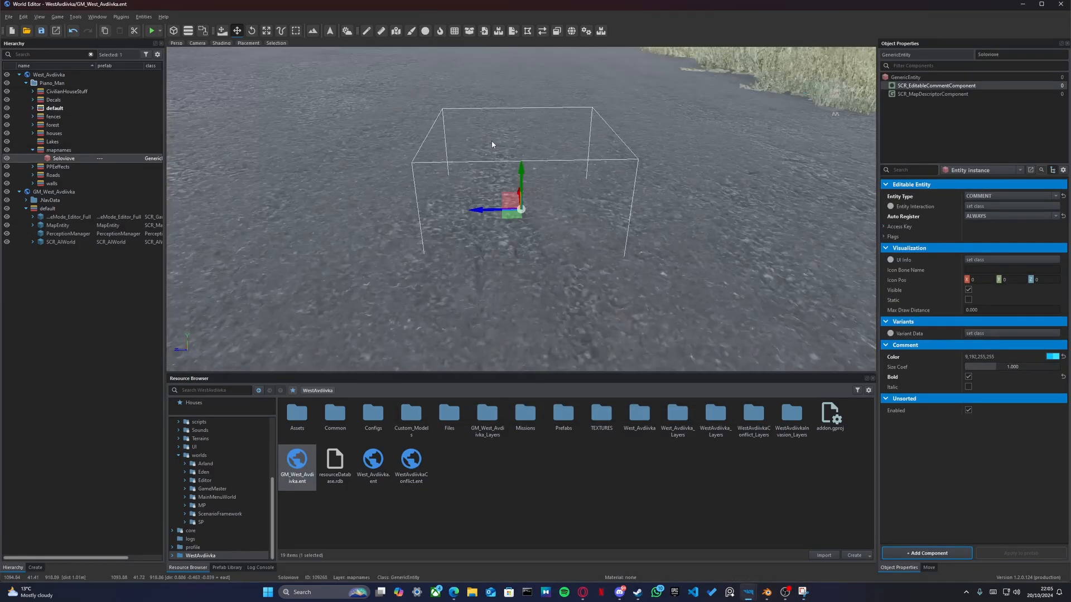
key(s)
mouse_move(492, 145)
right_down()
mouse_move(491, 106)
mouse_move(491, 147)
right_up()
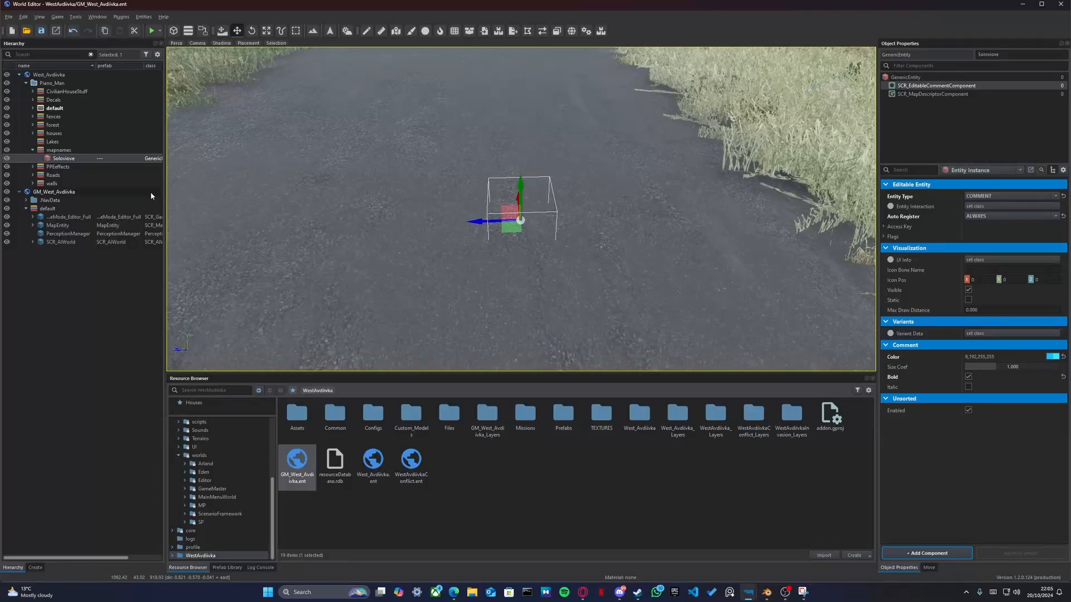
click(33, 108)
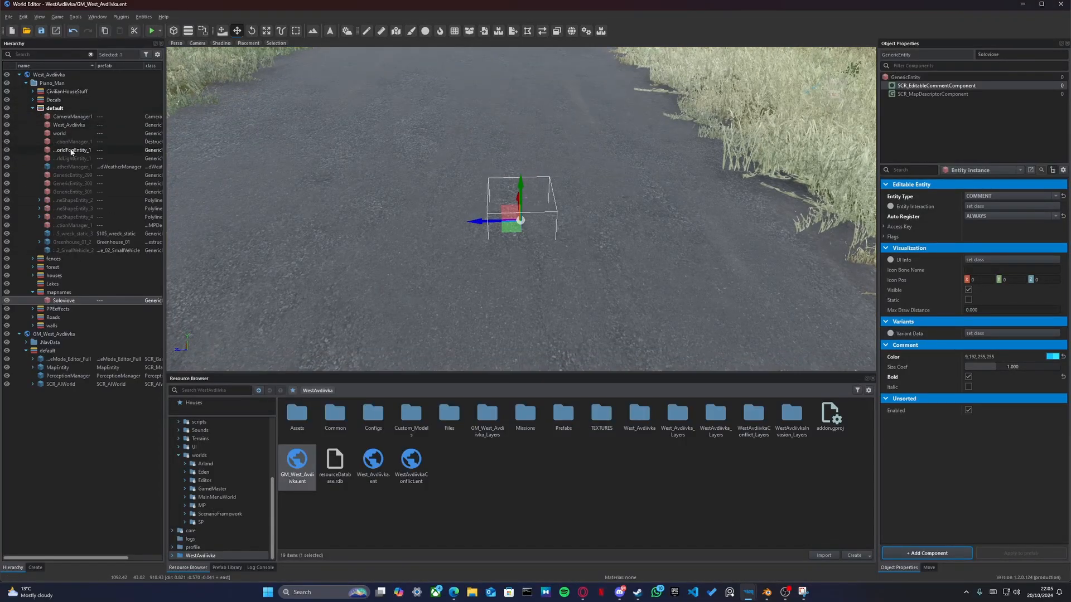
click(72, 225)
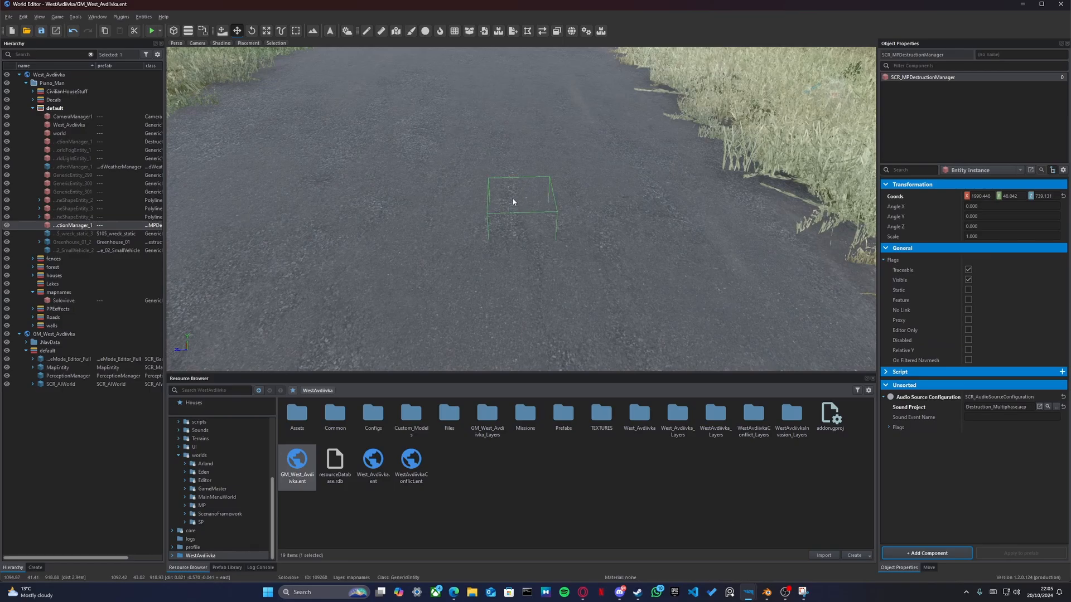
click(76, 217)
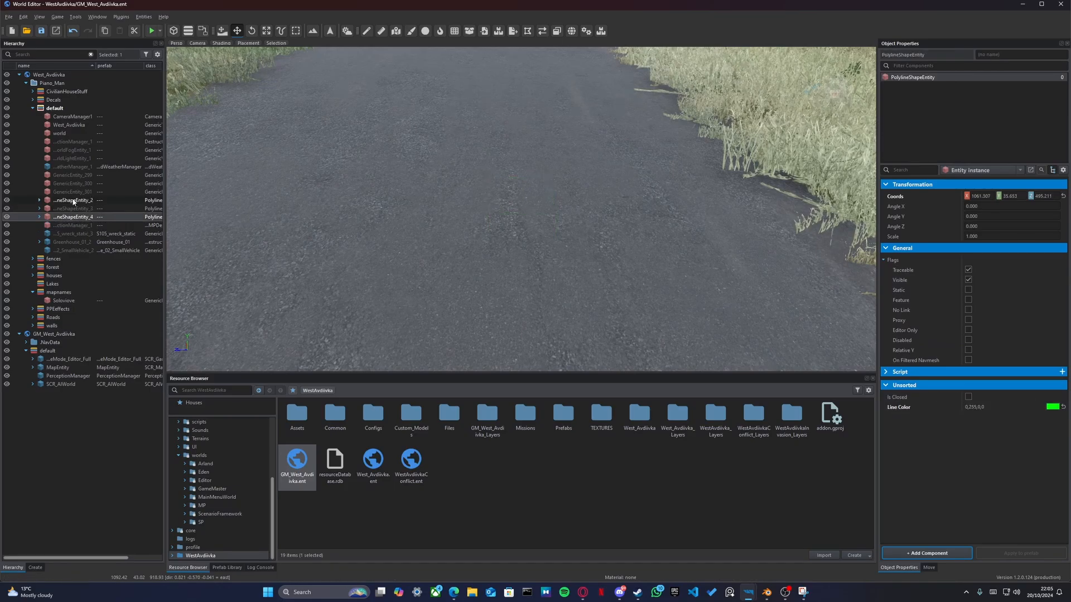
click(73, 192)
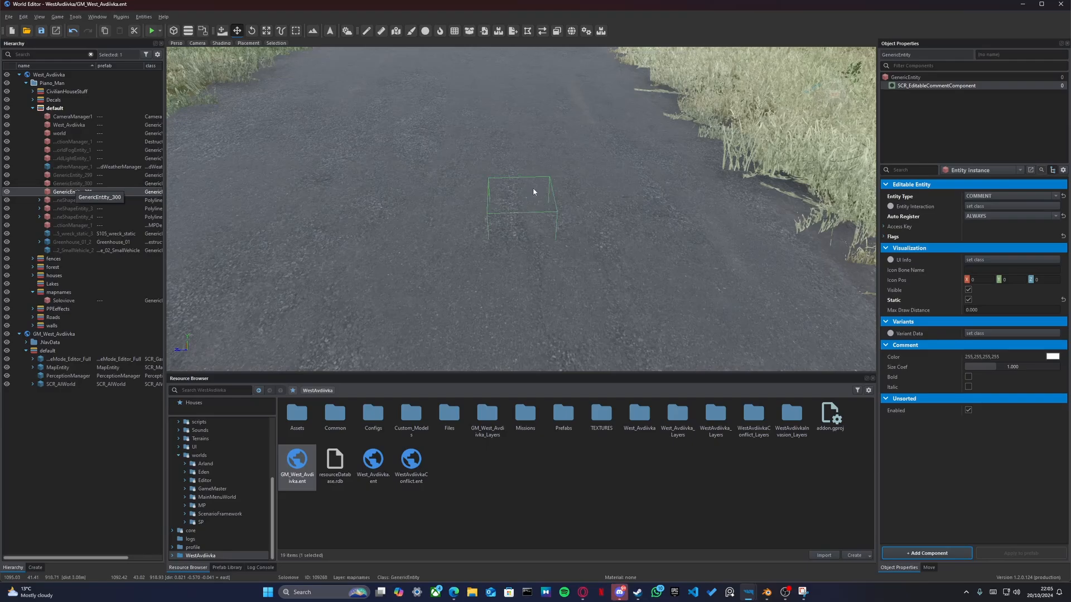
key(f)
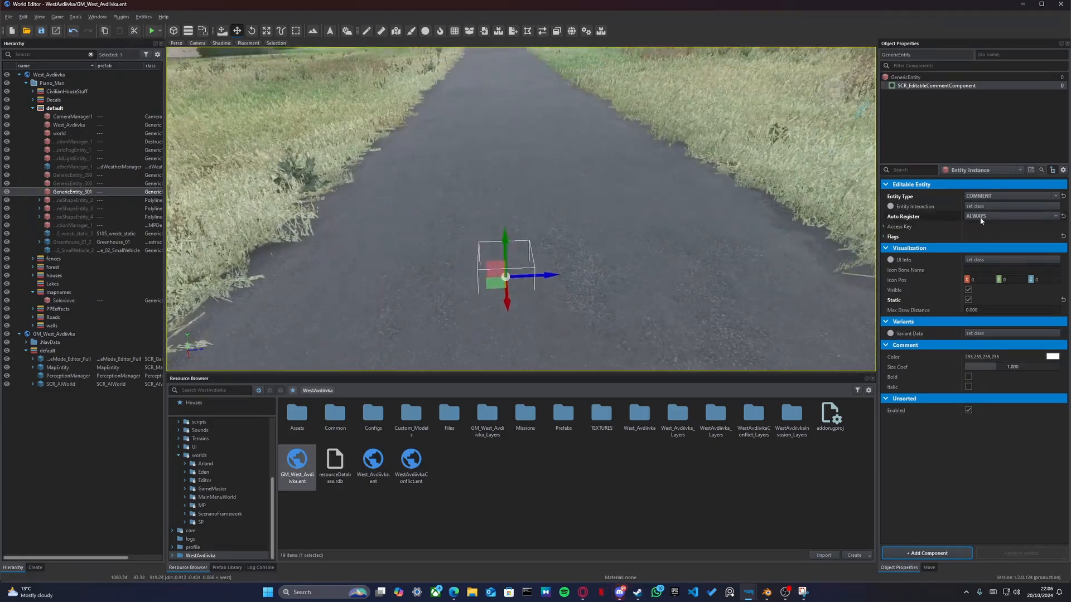
Step: Switch to Google Maps in the browser and copy the village name Soloviove from its map label for the entity's name
click(807, 594)
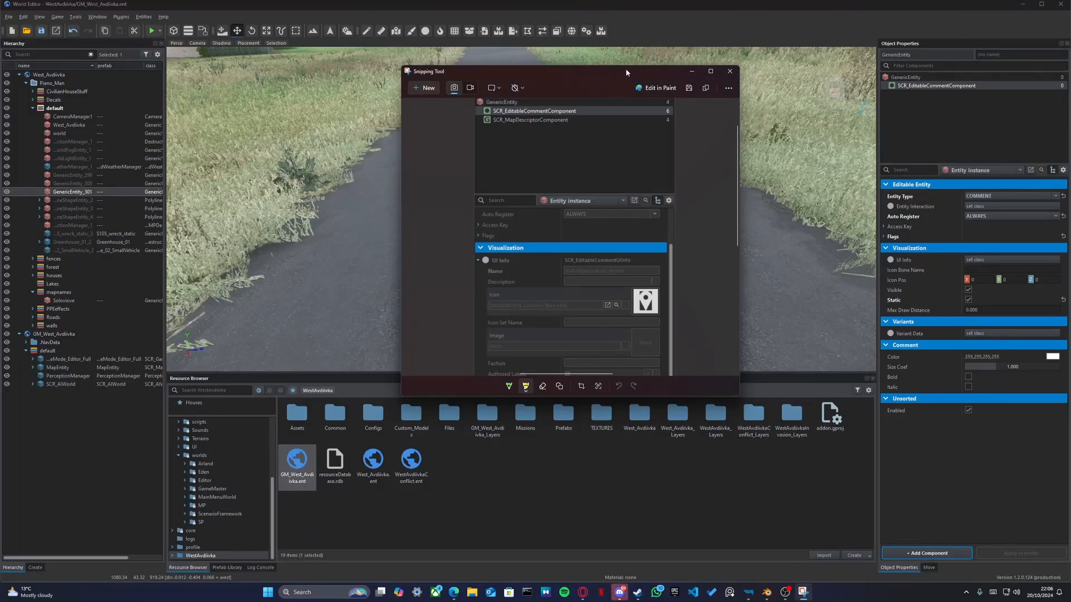
drag(625, 72, 614, 72)
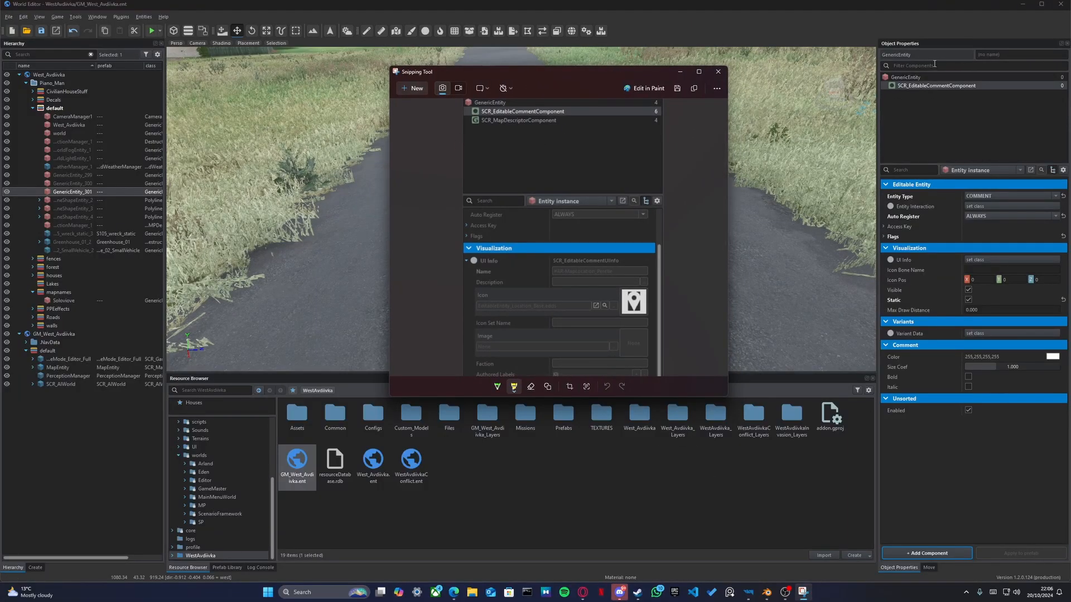
click(987, 58)
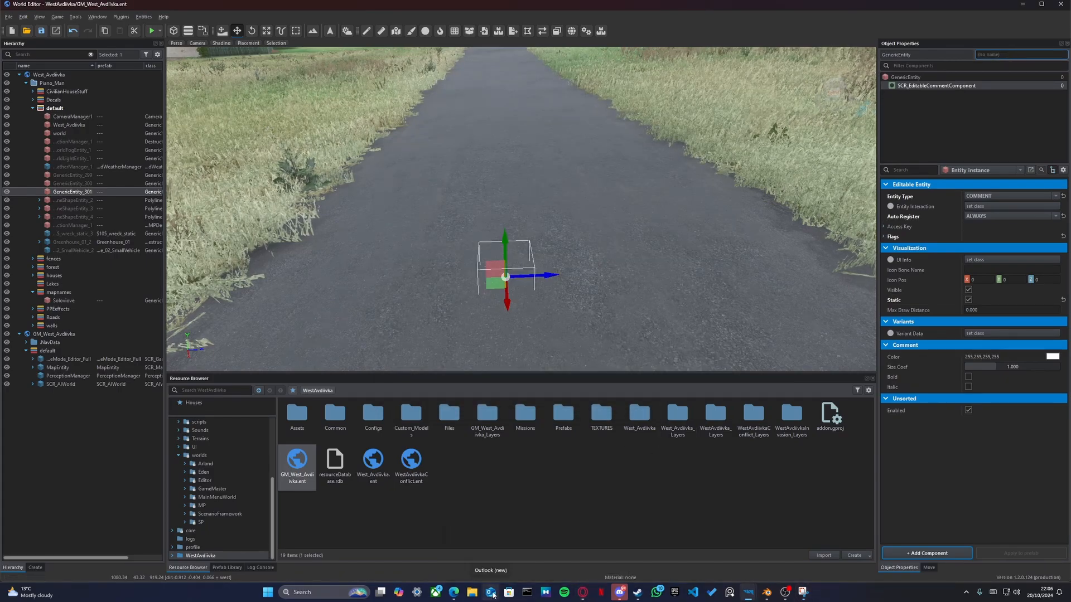
mouse_move(591, 596)
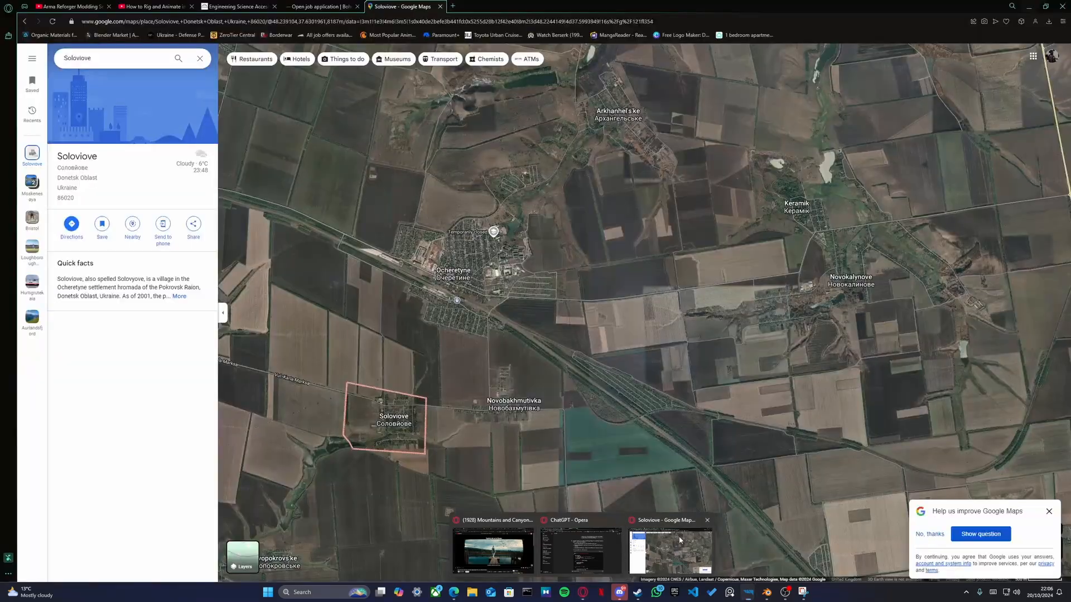
click(678, 549)
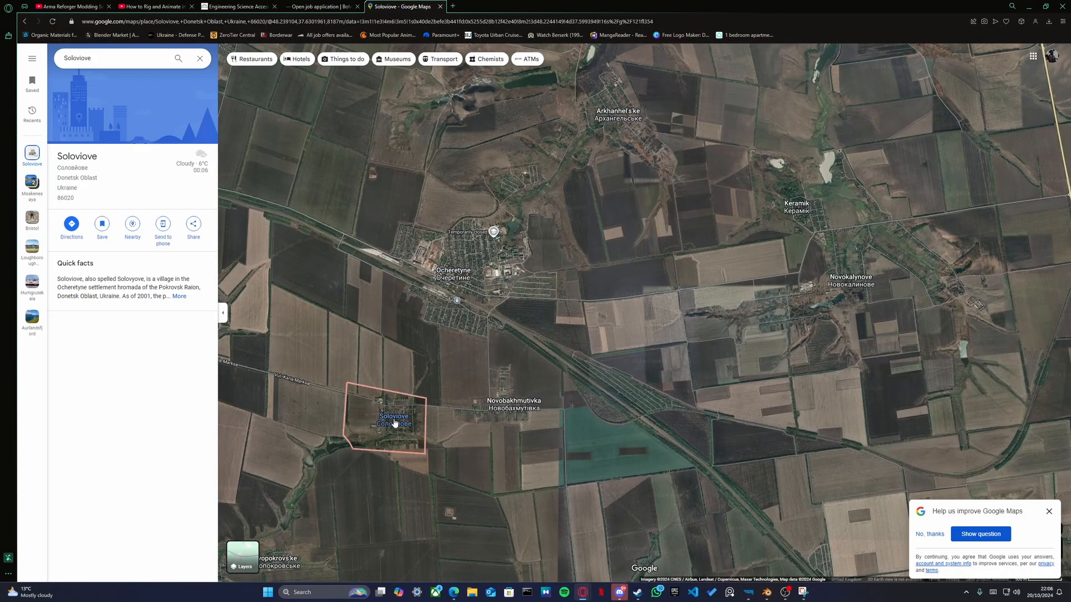
mouse_move(394, 419)
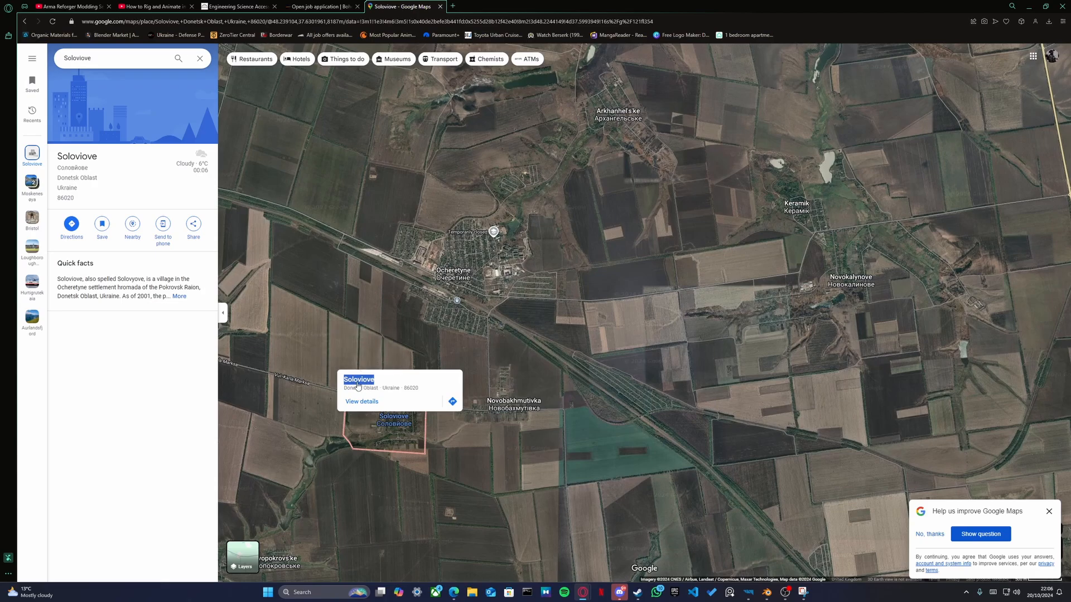
mouse_move(750, 599)
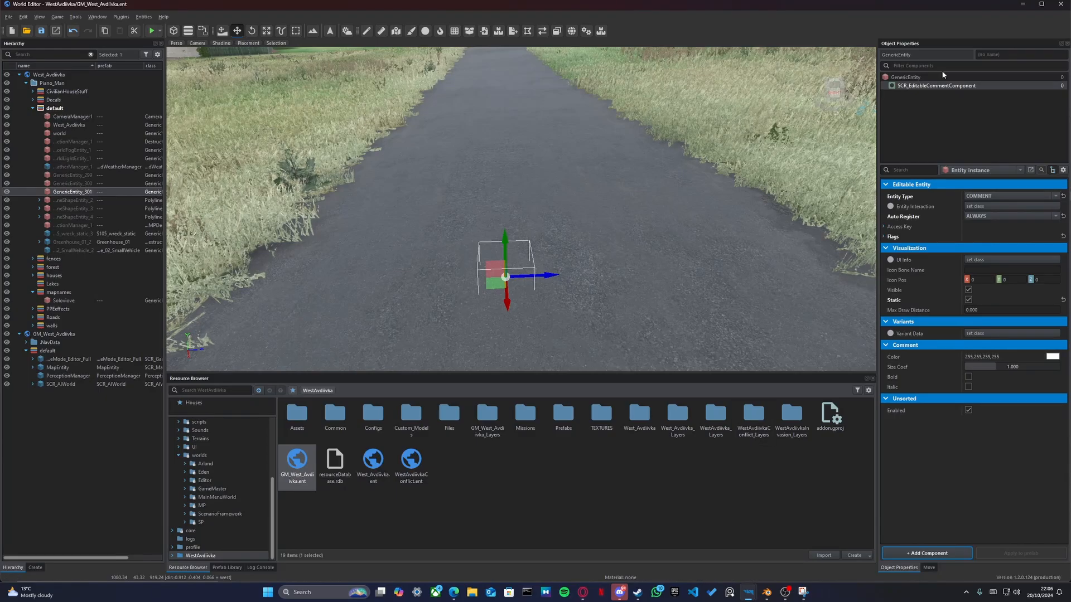
Step: Try to name GenericEntity_301 Soloviove, and review the UI Info settings in the reference screenshot
click(990, 54)
text(Soloviove)
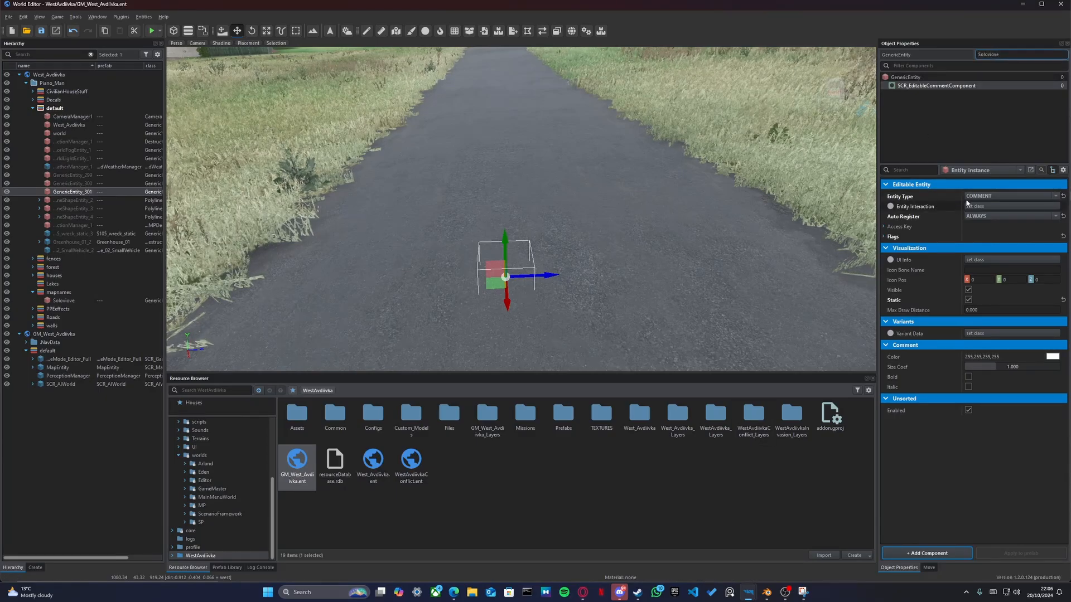
click(767, 538)
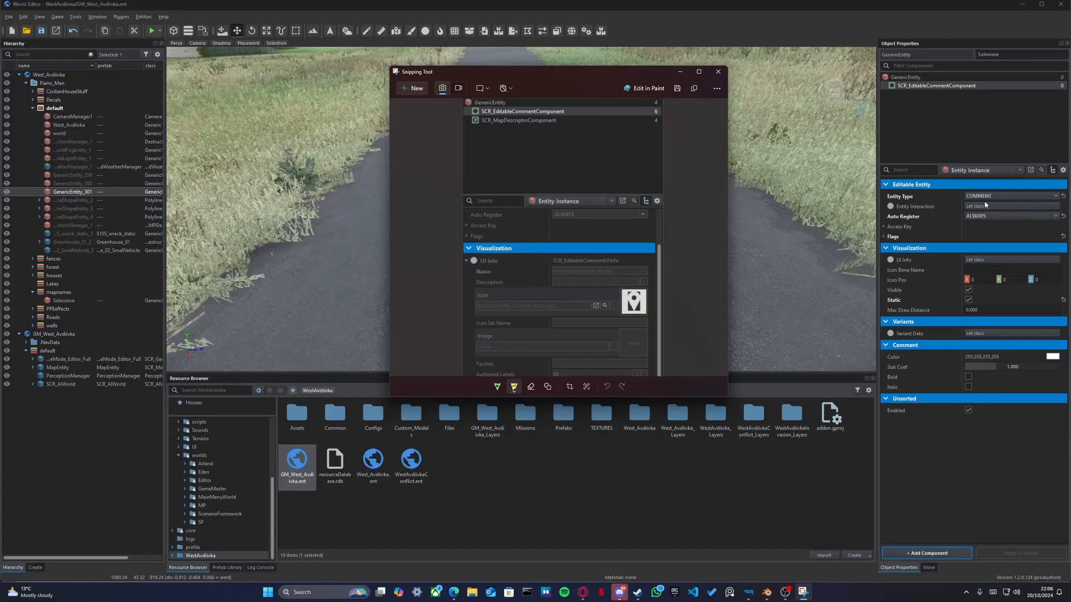
scroll(615, 270, up, 3)
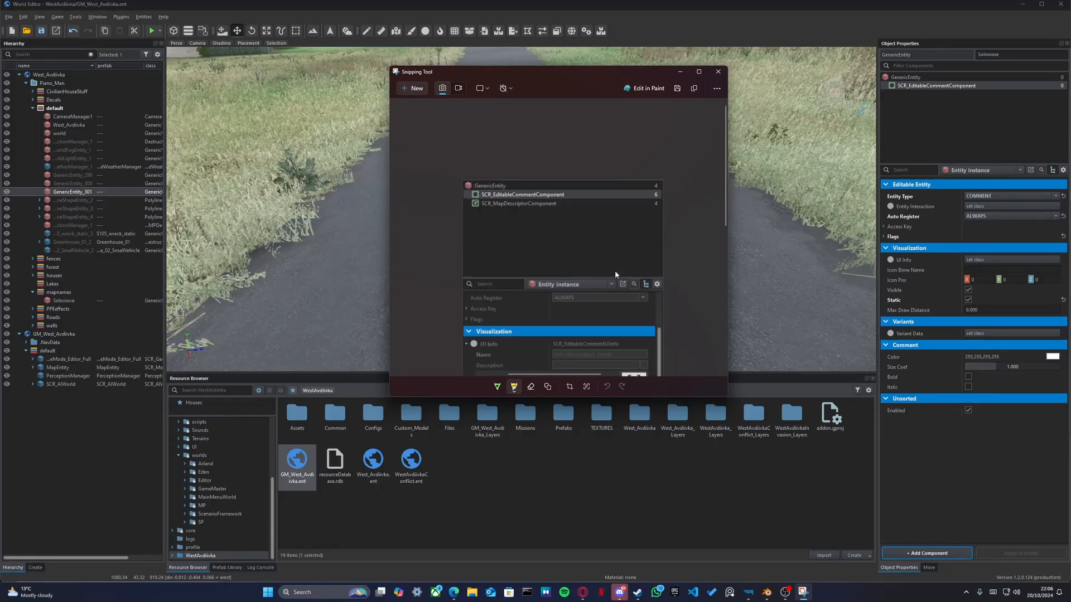
scroll(615, 270, down, 6)
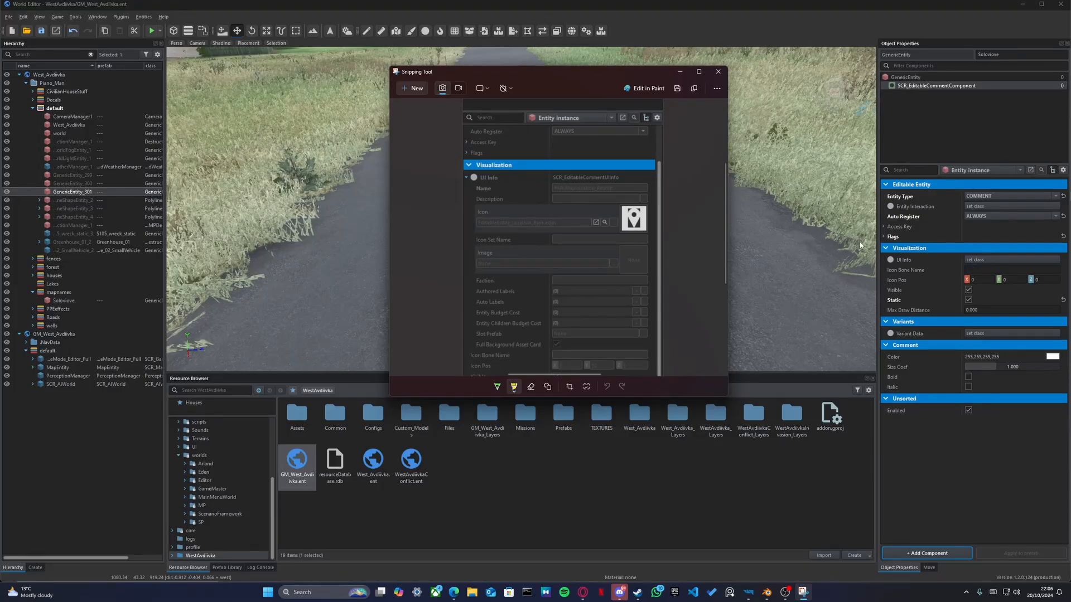
click(977, 260)
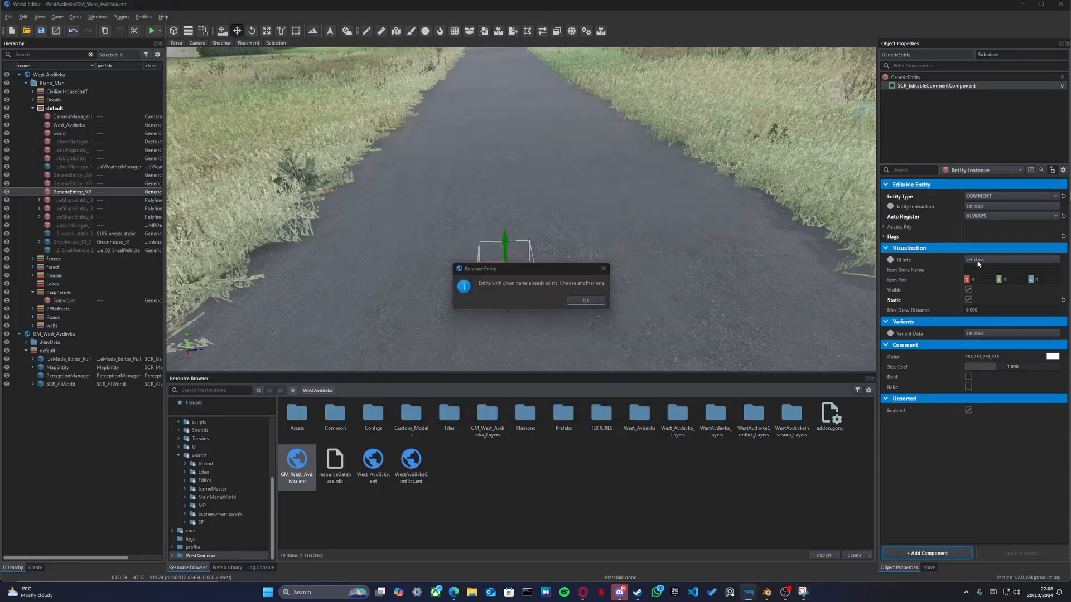
click(585, 300)
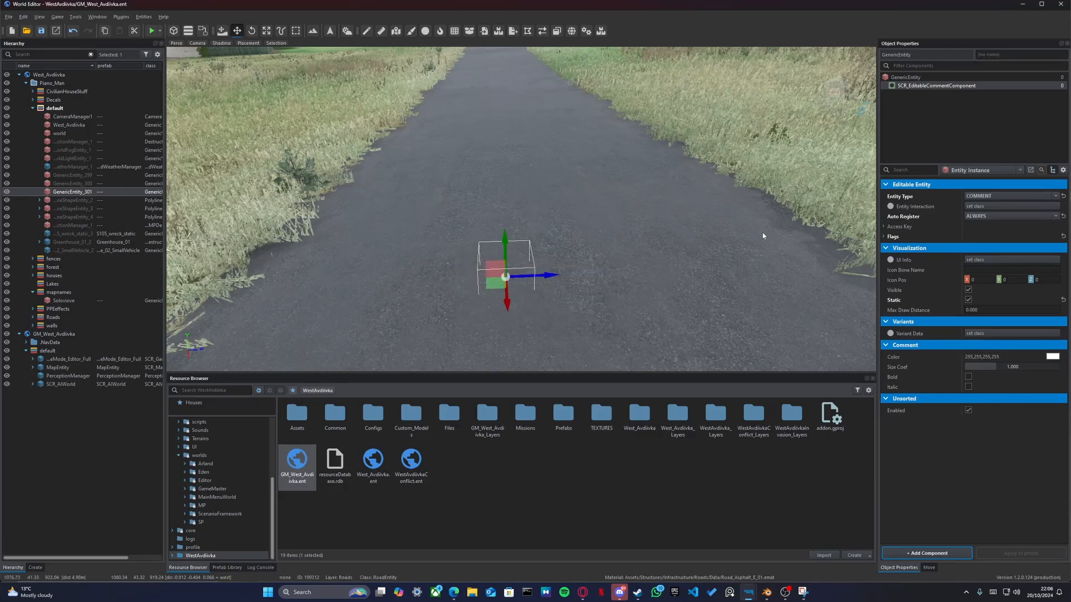
Step: Name the entity S_Soloviove and set its comment component's UI Info class to SCR_EditableCommentUIInfo, as in the reference screenshot
click(992, 54)
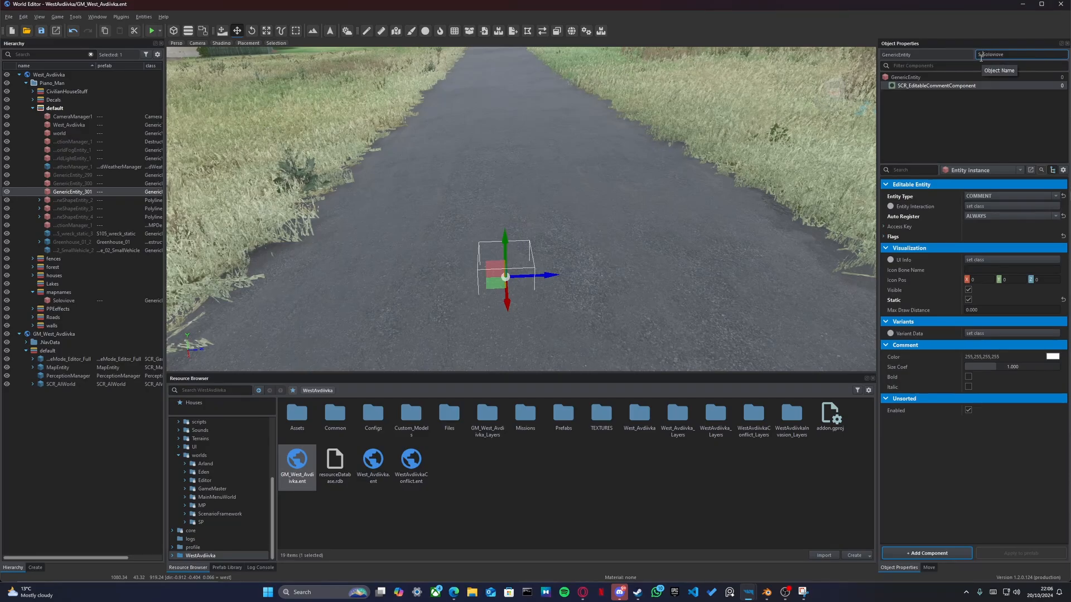
key(Return)
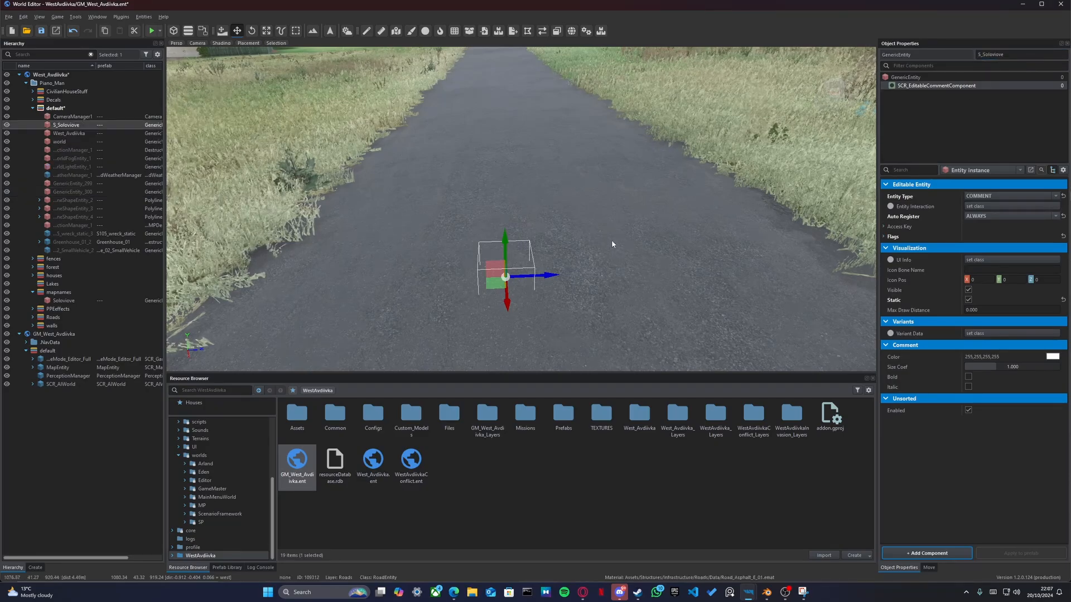
click(803, 593)
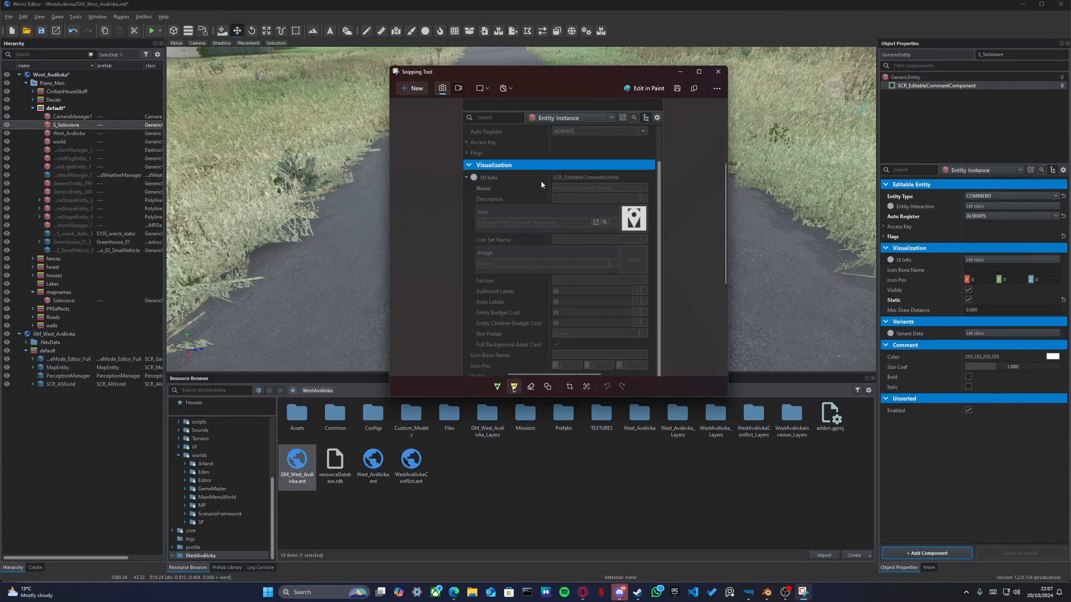
click(966, 261)
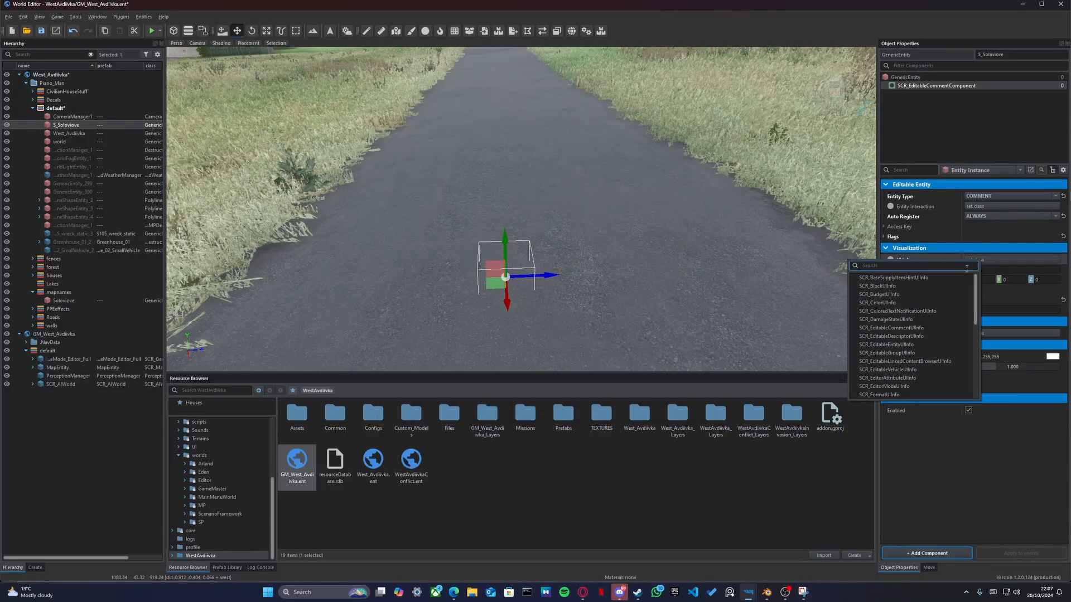
key(alt+Tab)
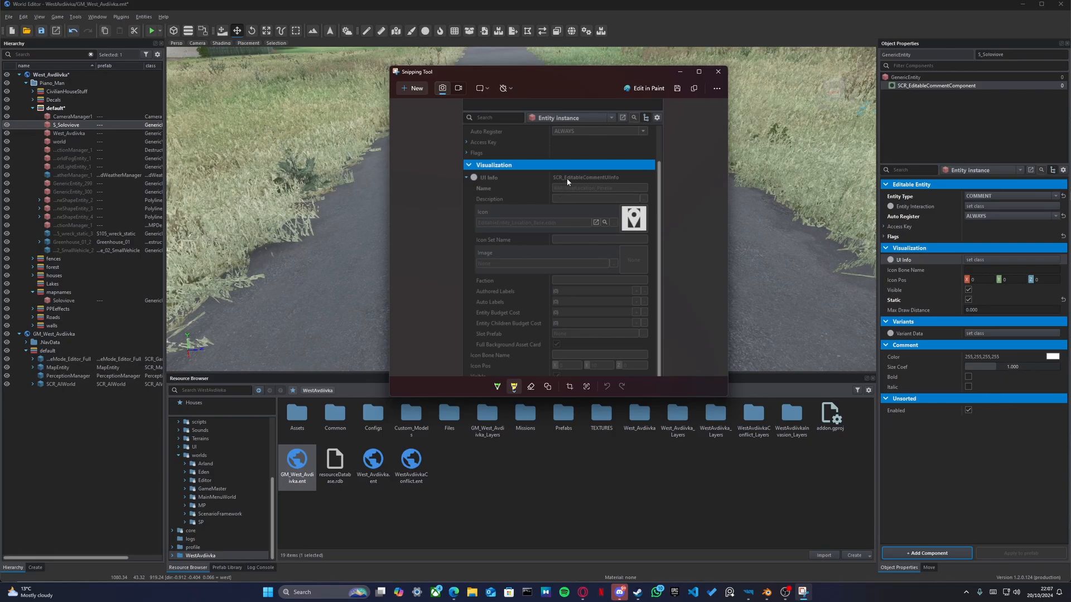
click(977, 259)
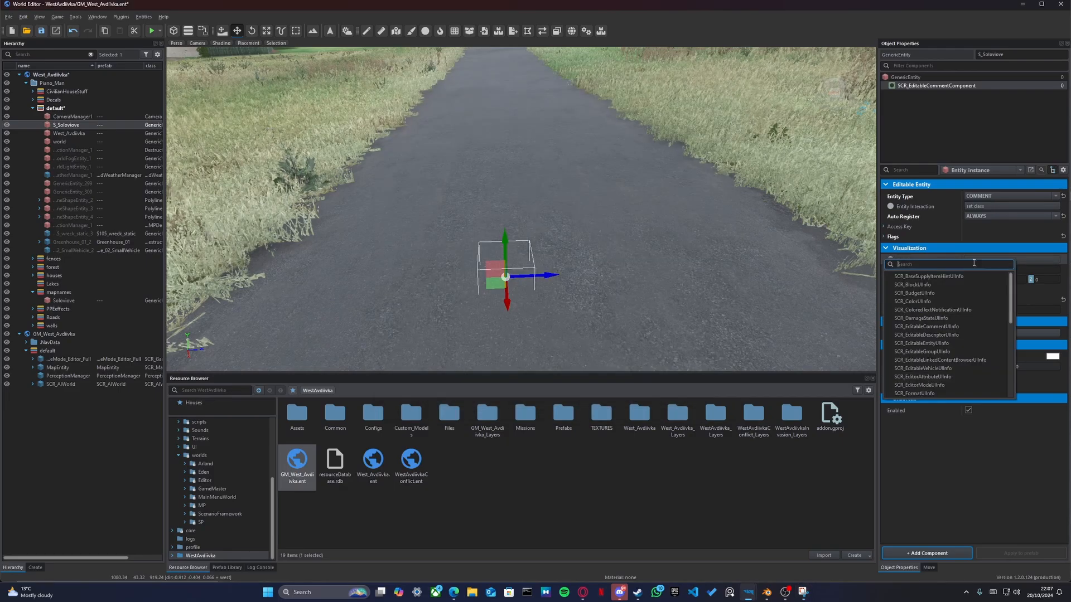
click(926, 327)
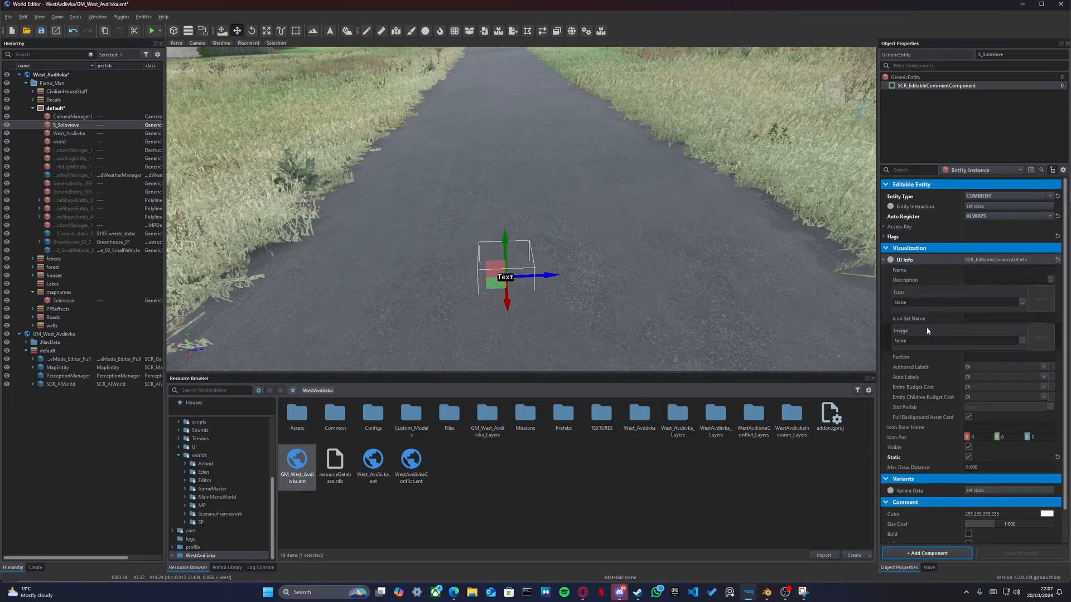
Step: Set the Name in the comment component's UI Info to Soloviove
click(980, 271)
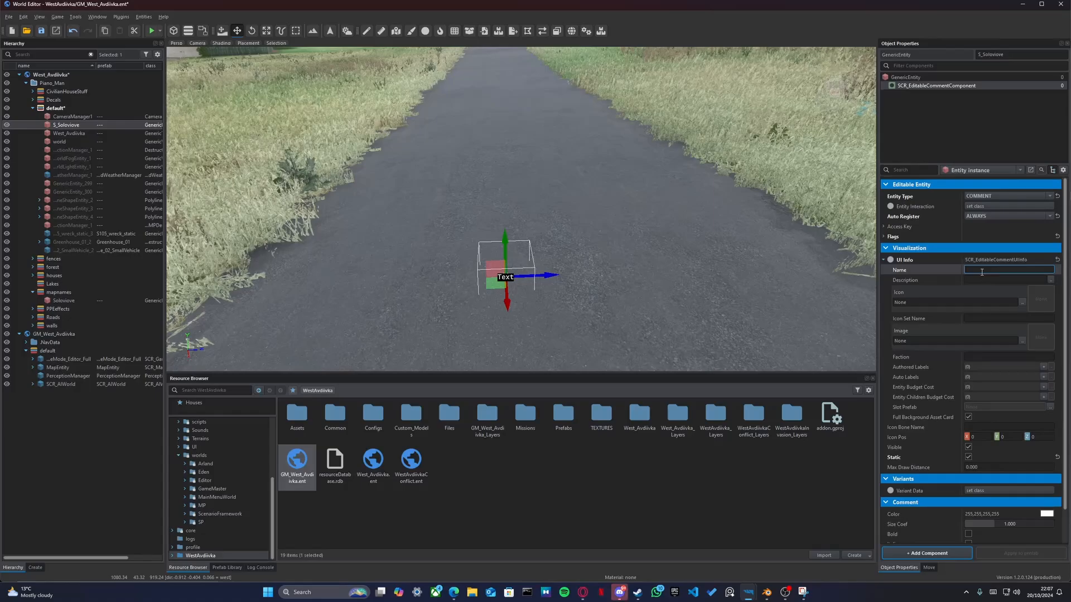
text(Soloviove)
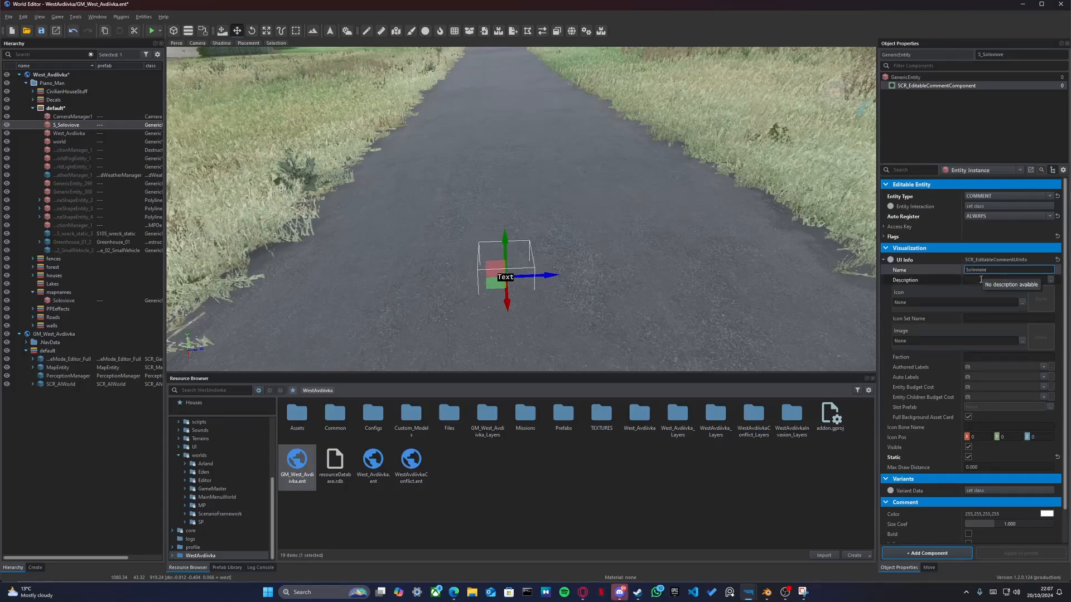
key(Return)
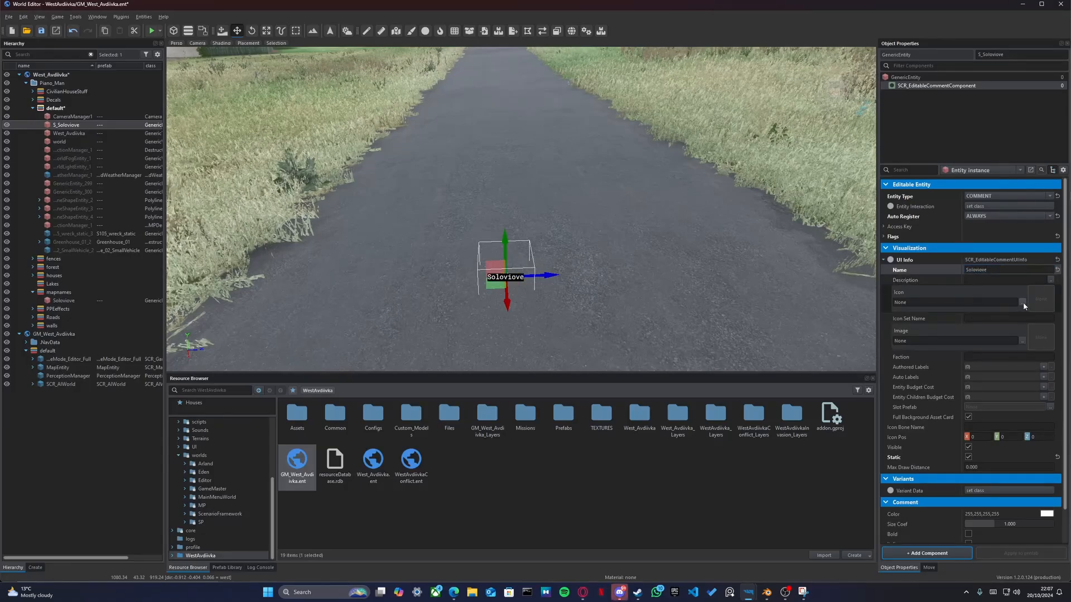
Step: Look into the icon choices for the comment component, and review the Visualization and Comment settings in the reference screenshot
click(1022, 302)
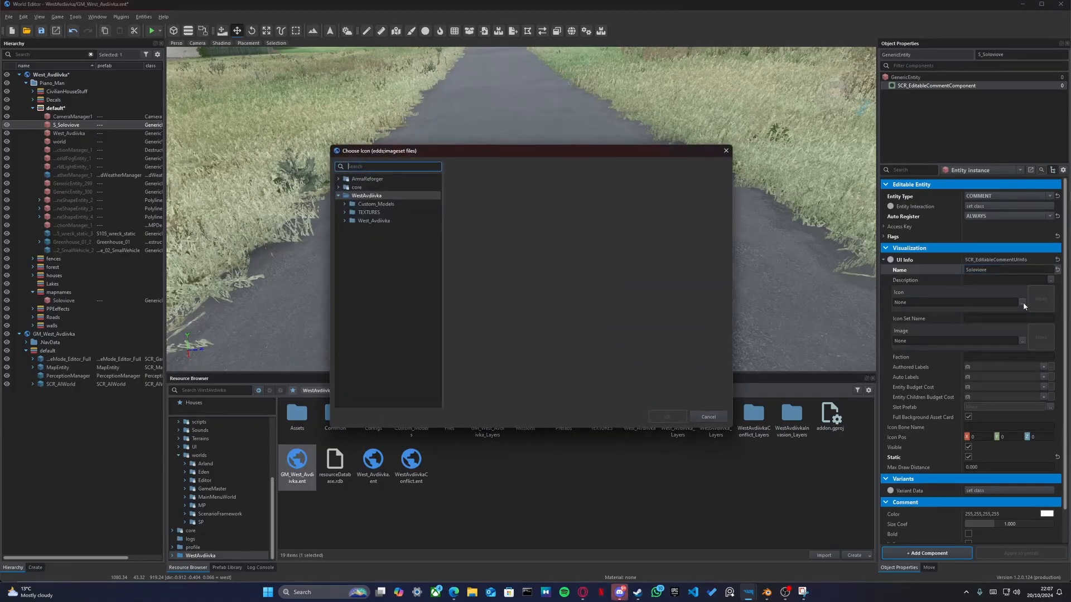
click(726, 152)
scroll(927, 342, down, 1)
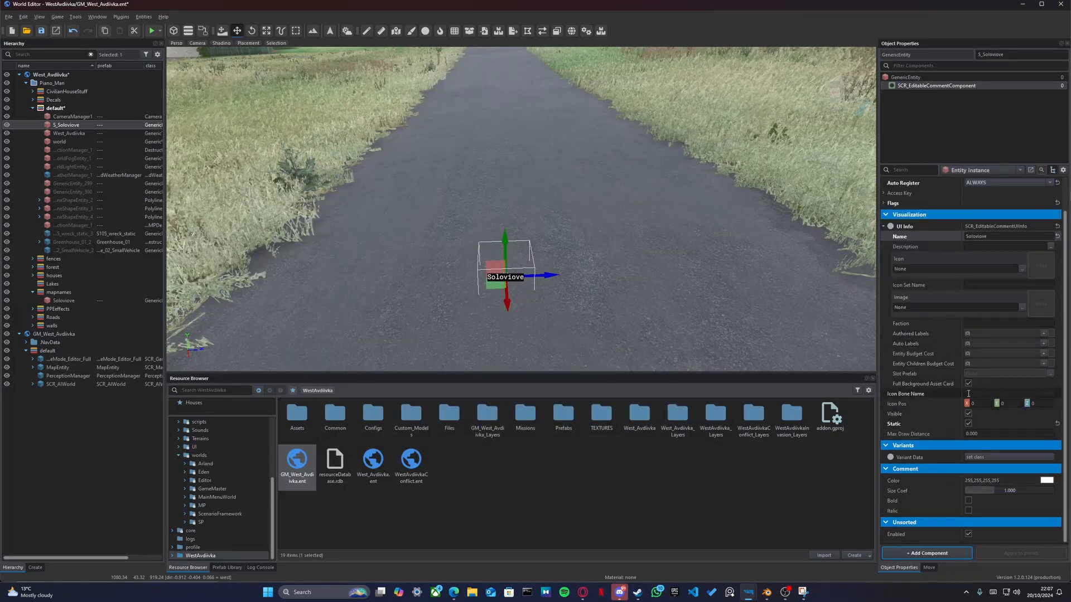
click(805, 593)
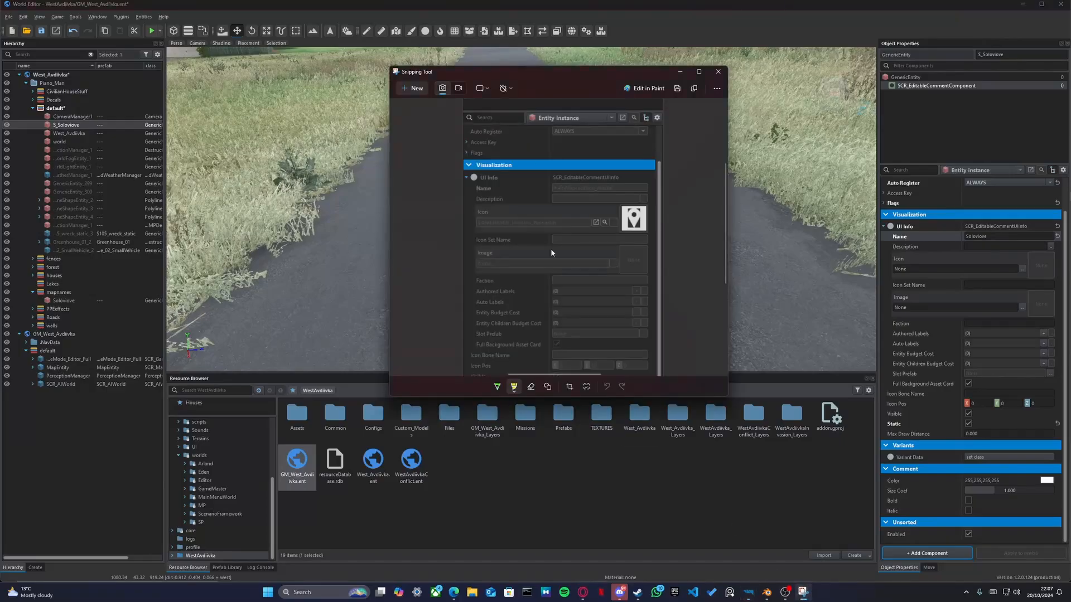
scroll(552, 301, down, 3)
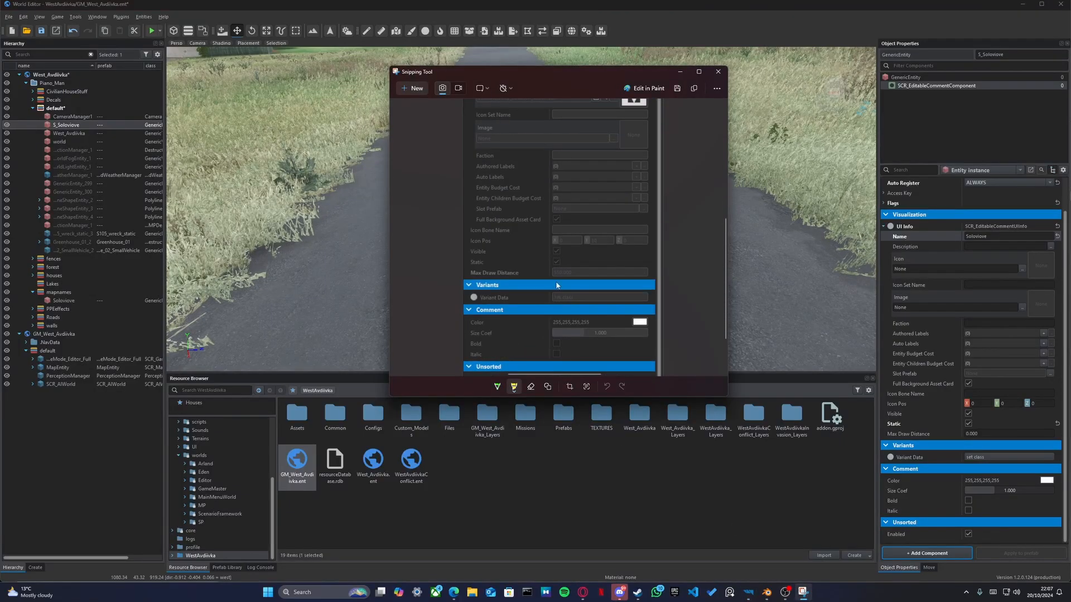
scroll(555, 296, down, 3)
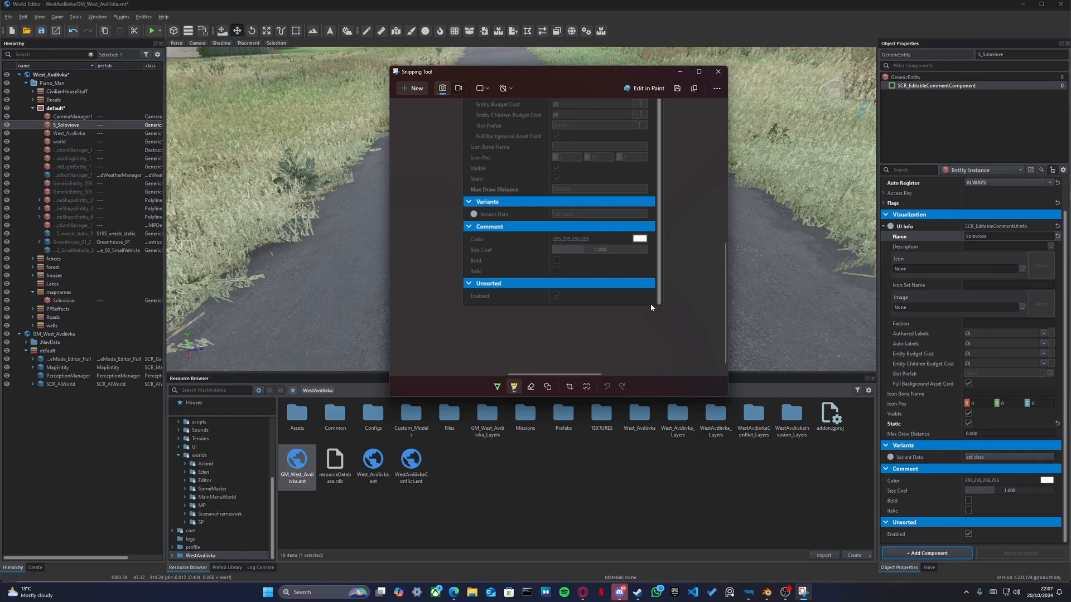
Step: Set the comment component's Color to light cyan, #9cf2ff
click(1046, 481)
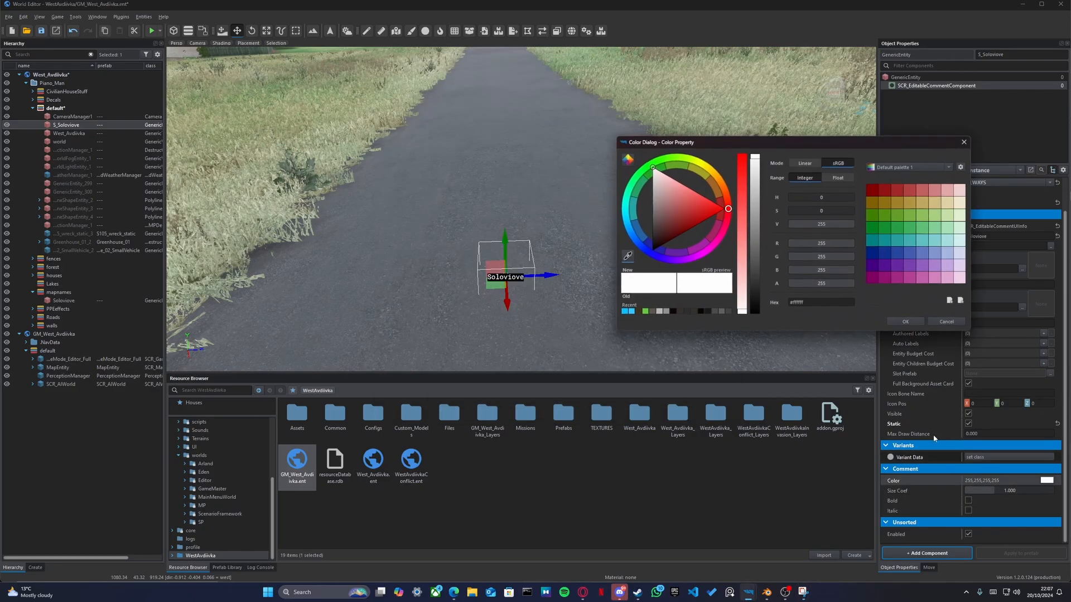
click(624, 216)
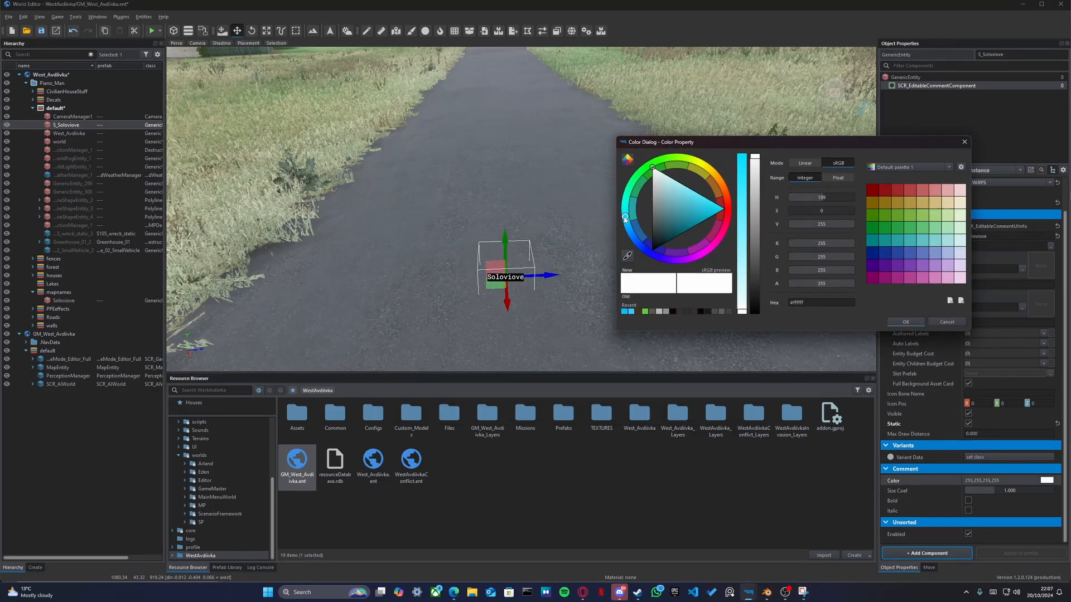
drag(742, 292, 742, 207)
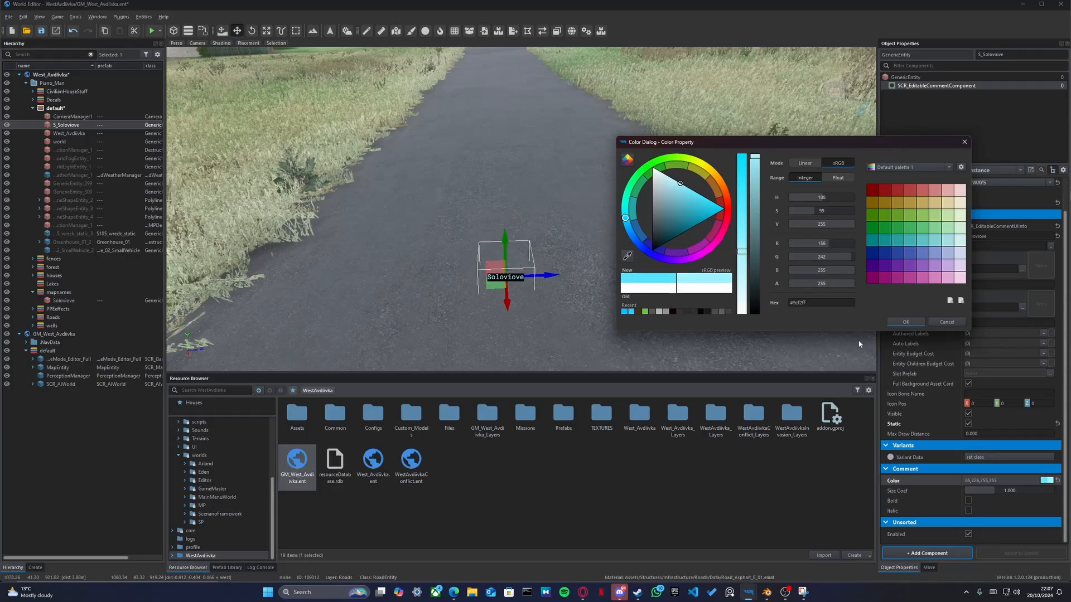
click(906, 322)
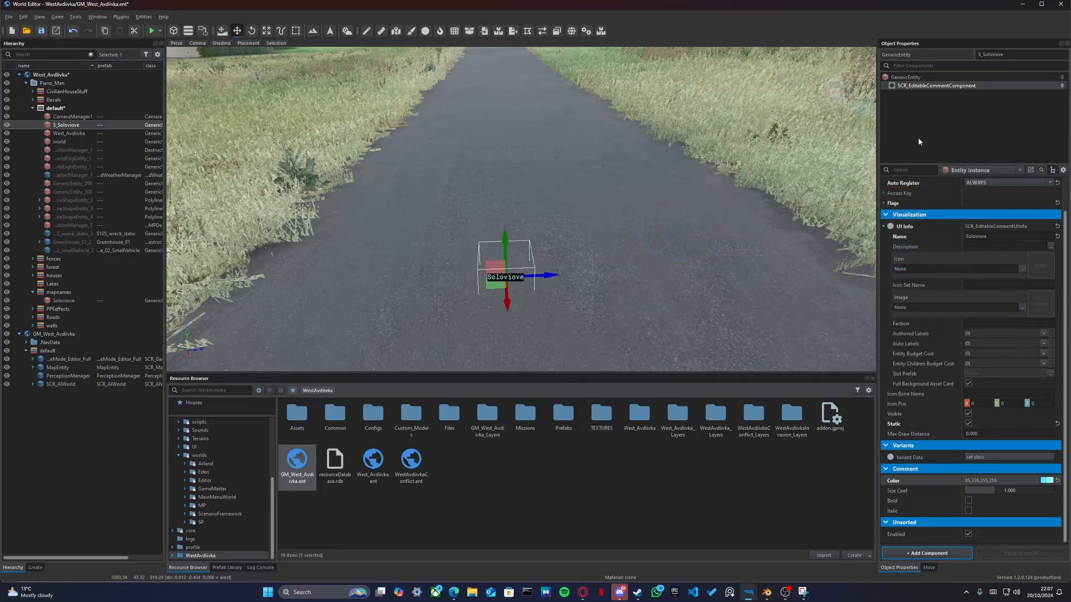
Step: Check the component list in the reference screenshot, and add an SCR_MapDescriptorComponent to the S_Soloviove entity
click(802, 595)
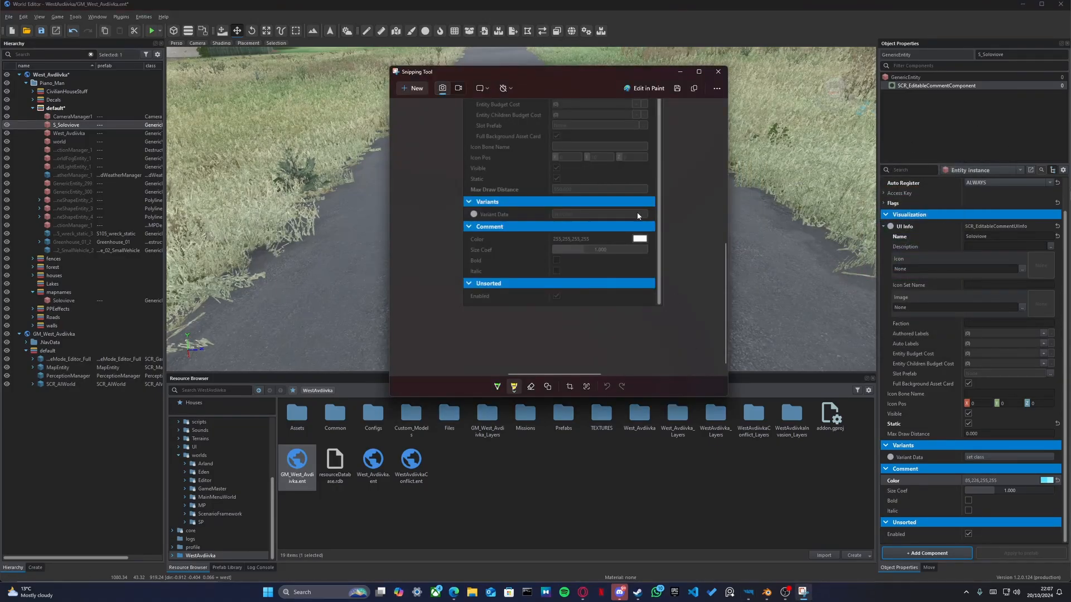
scroll(621, 204, up, 10)
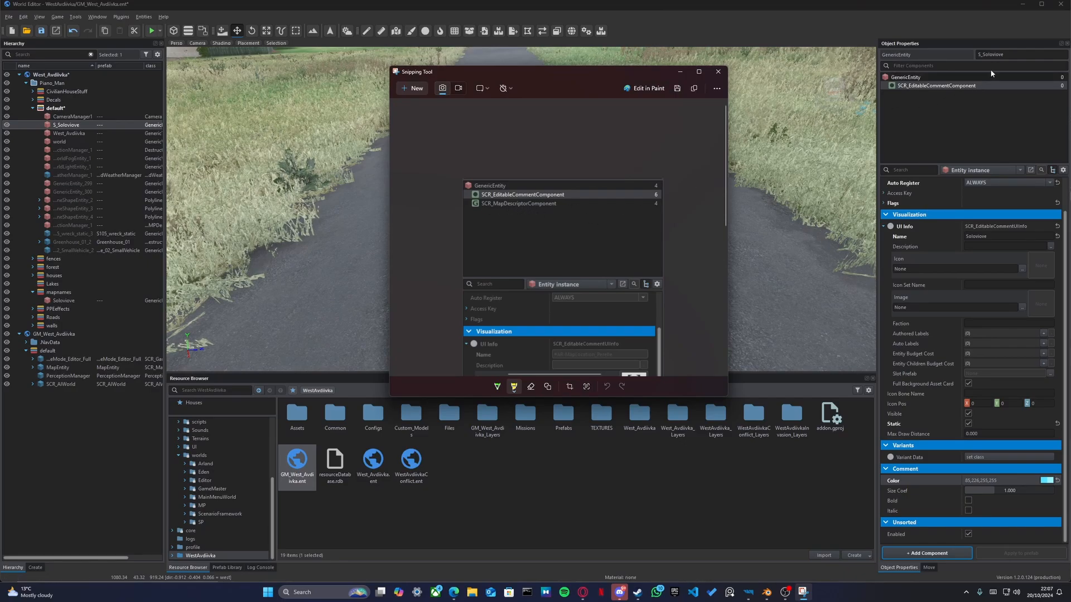
click(718, 72)
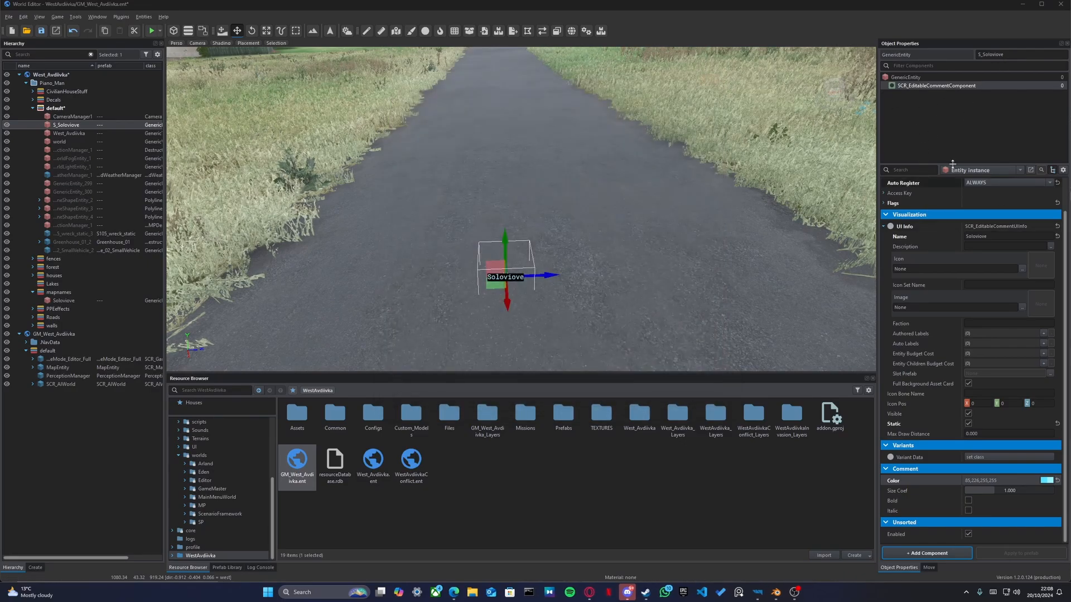
click(937, 554)
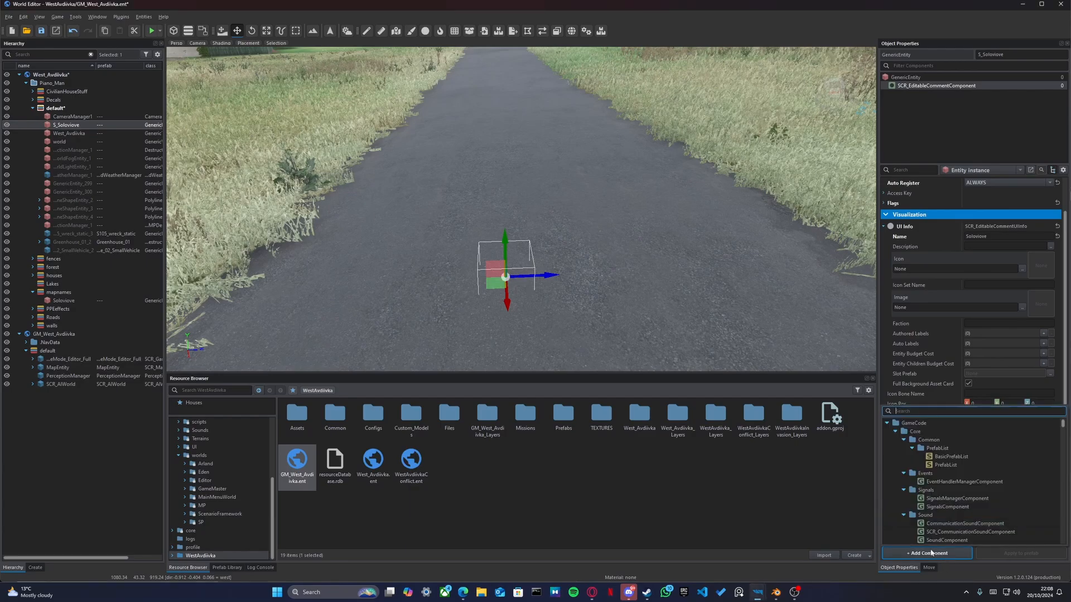
text(s)
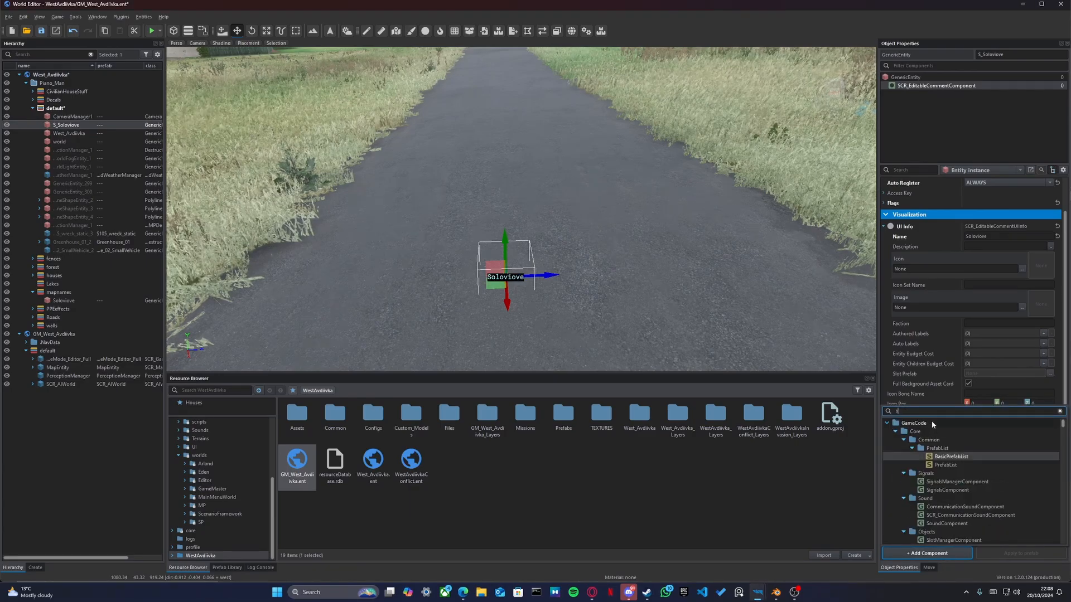
text(cr_mapdis)
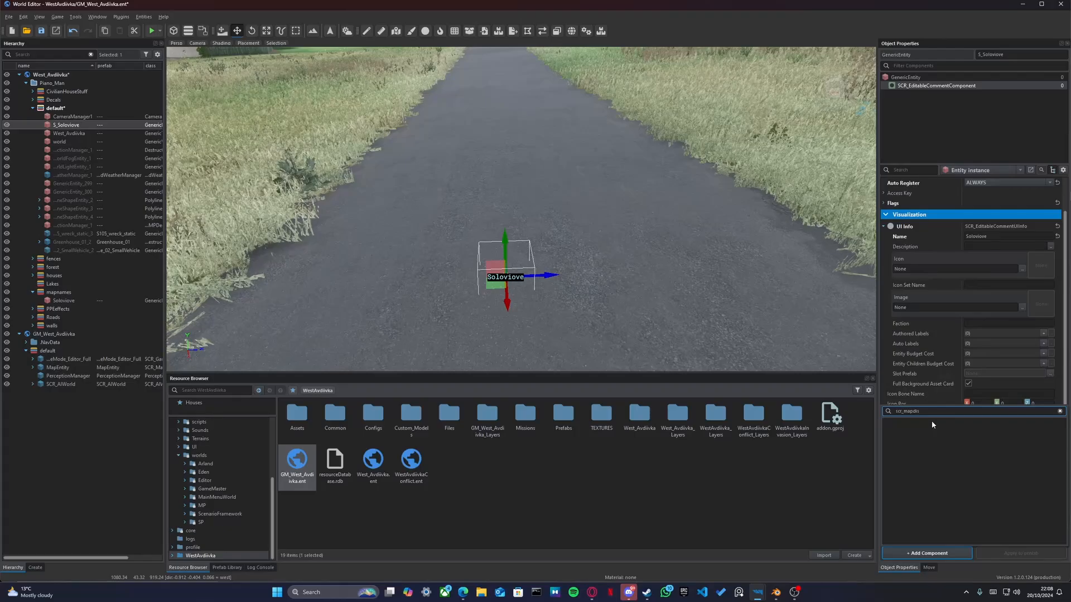
key(BackSpace)
key(BackSpace)
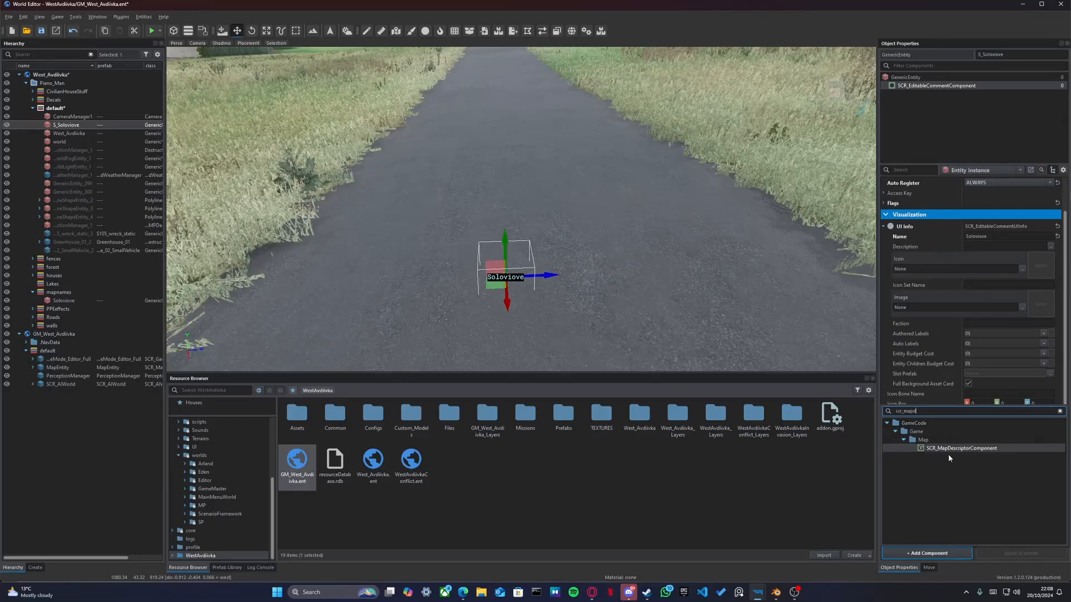
double_click(954, 449)
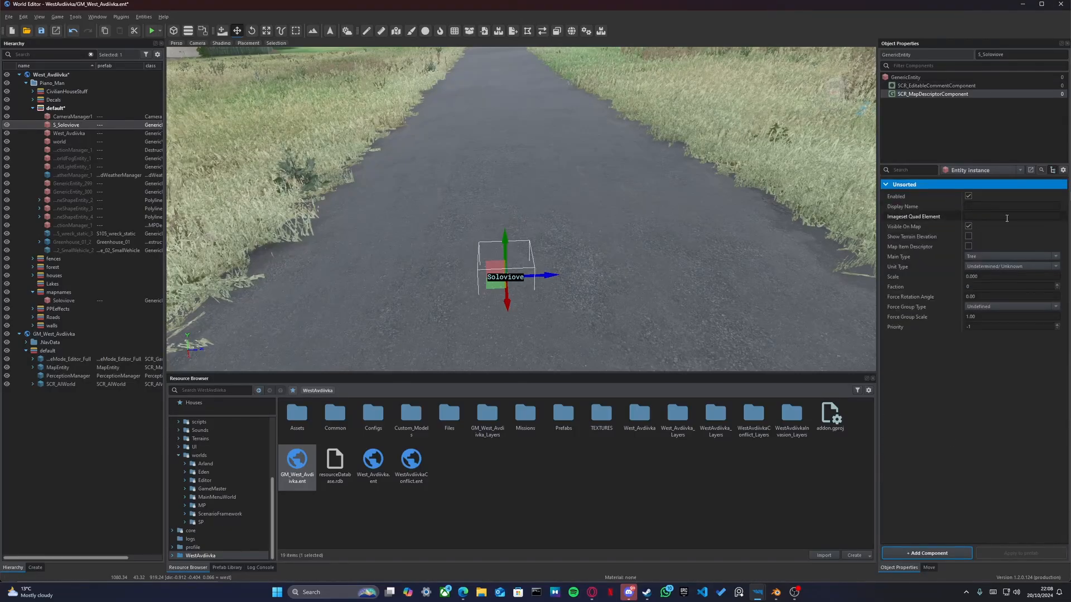
Step: Set the map descriptor component's Display Name to S_Soloviove, copied from the entity's name
click(976, 206)
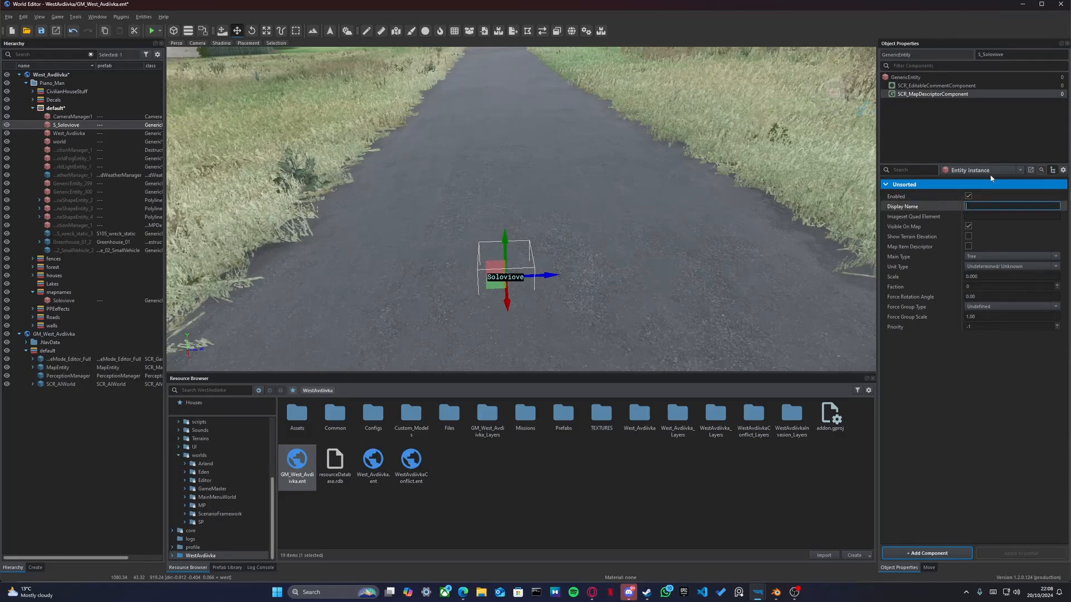
click(1014, 53)
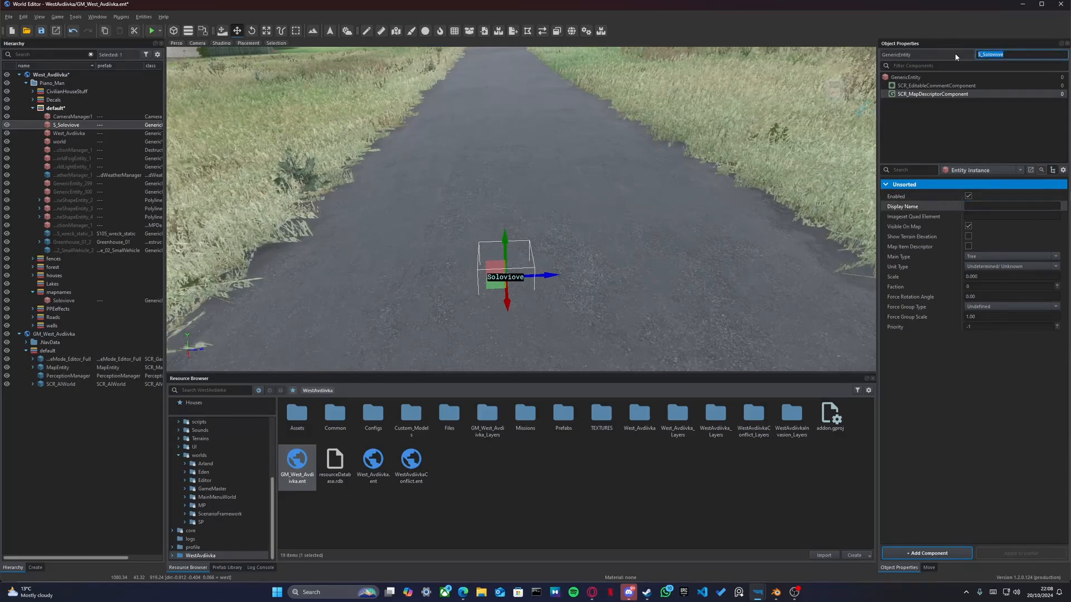
click(995, 206)
text(S_Soloviove)
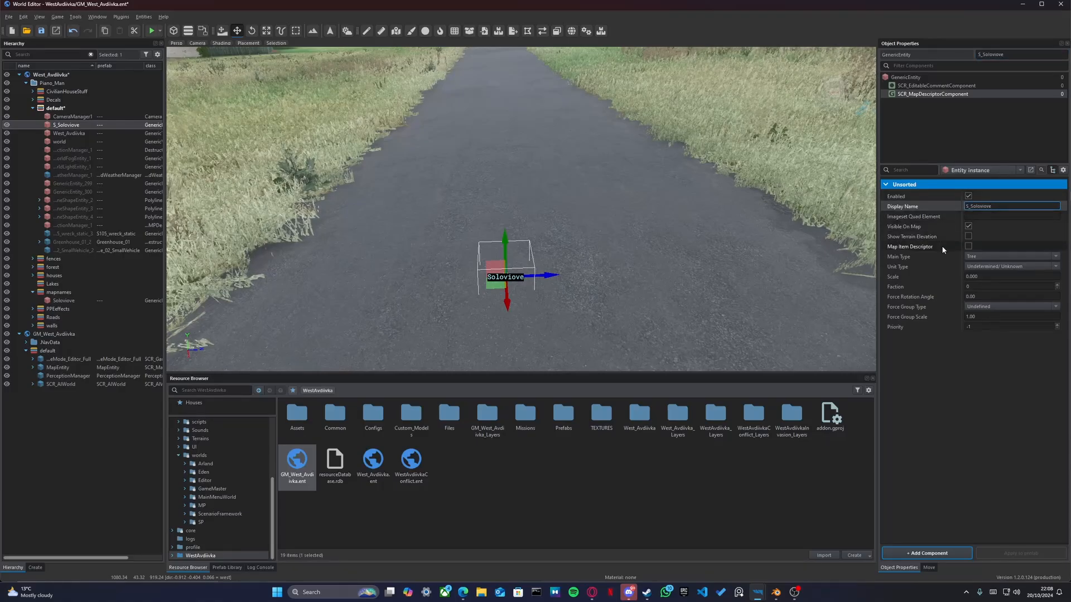
Step: Set the Main Type of the map descriptor component to Name Settlement
click(915, 77)
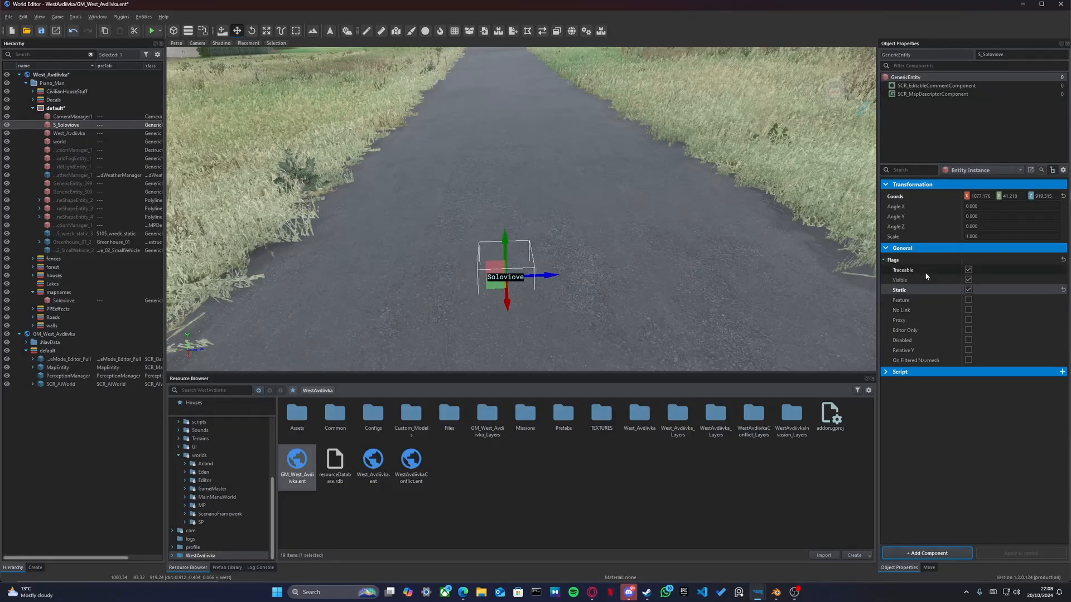
click(940, 95)
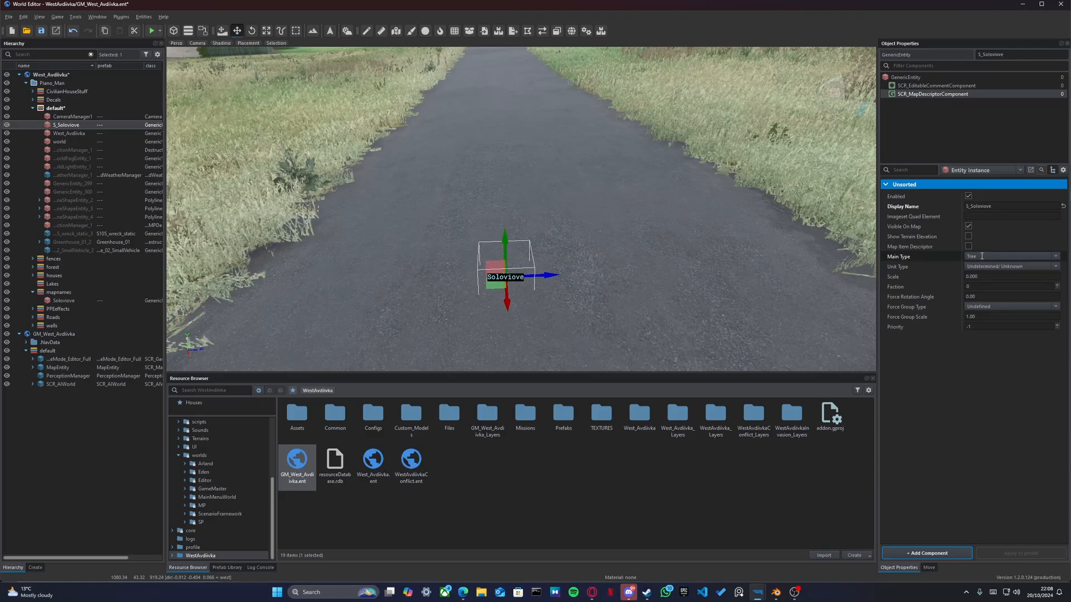
click(1060, 258)
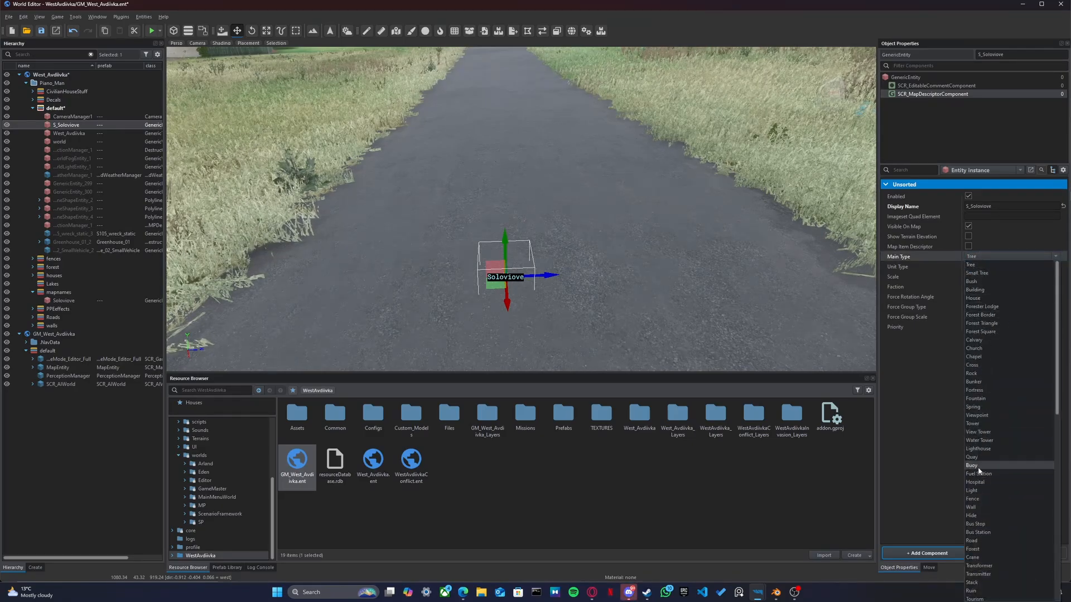
scroll(981, 497, down, 10)
scroll(983, 502, down, 3)
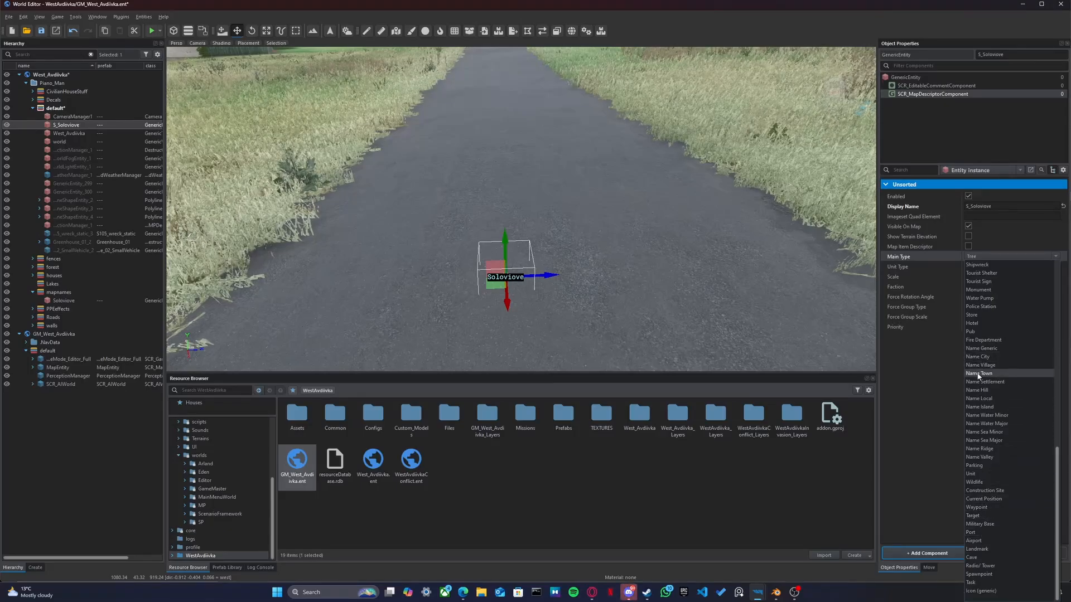
scroll(981, 357, up, 2)
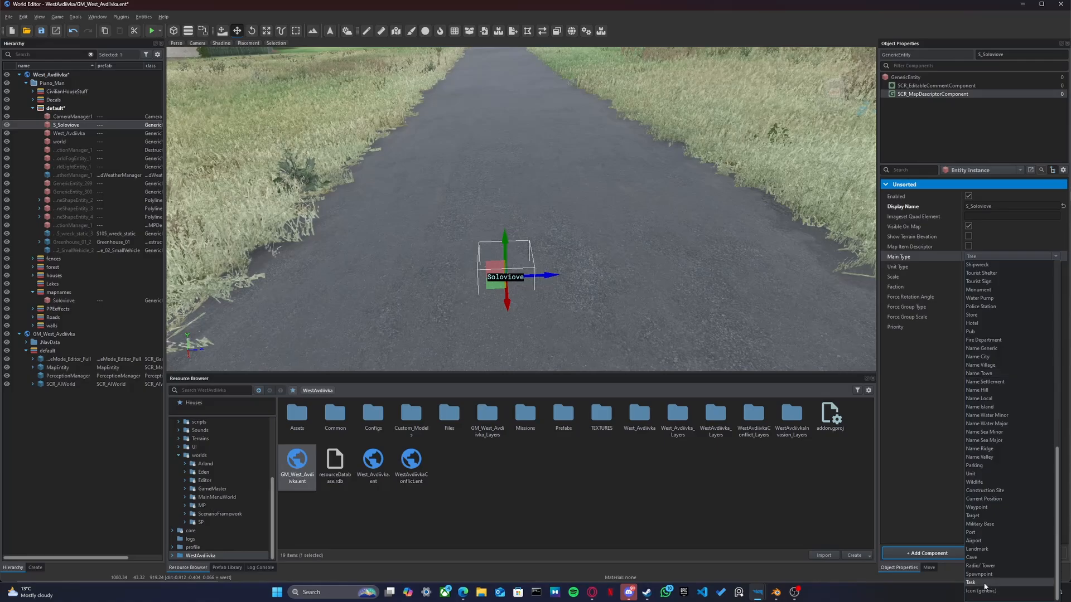
scroll(987, 335, up, 3)
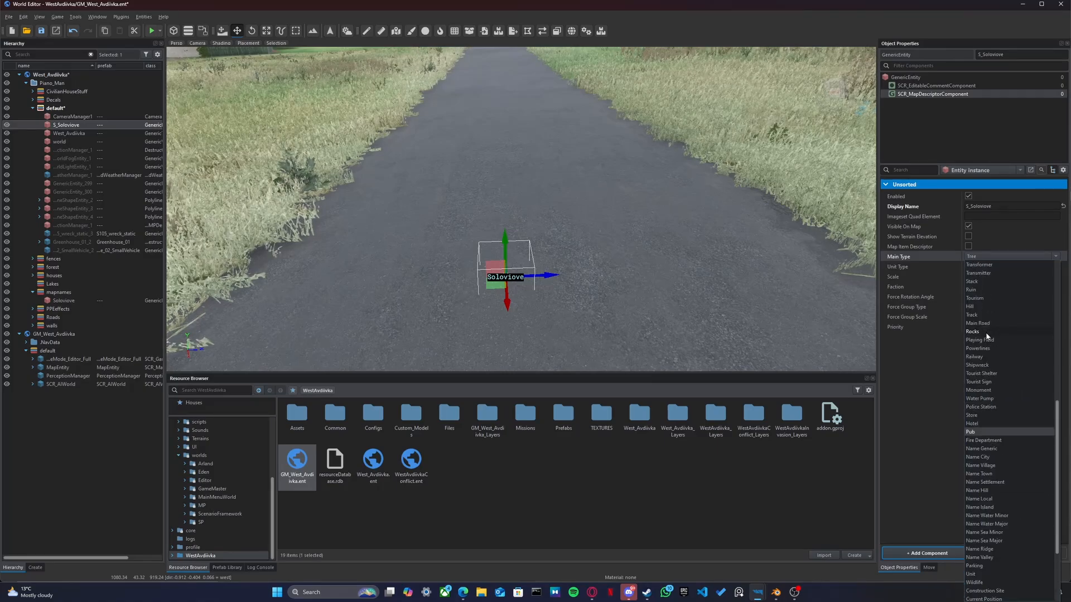
scroll(980, 310, up, 6)
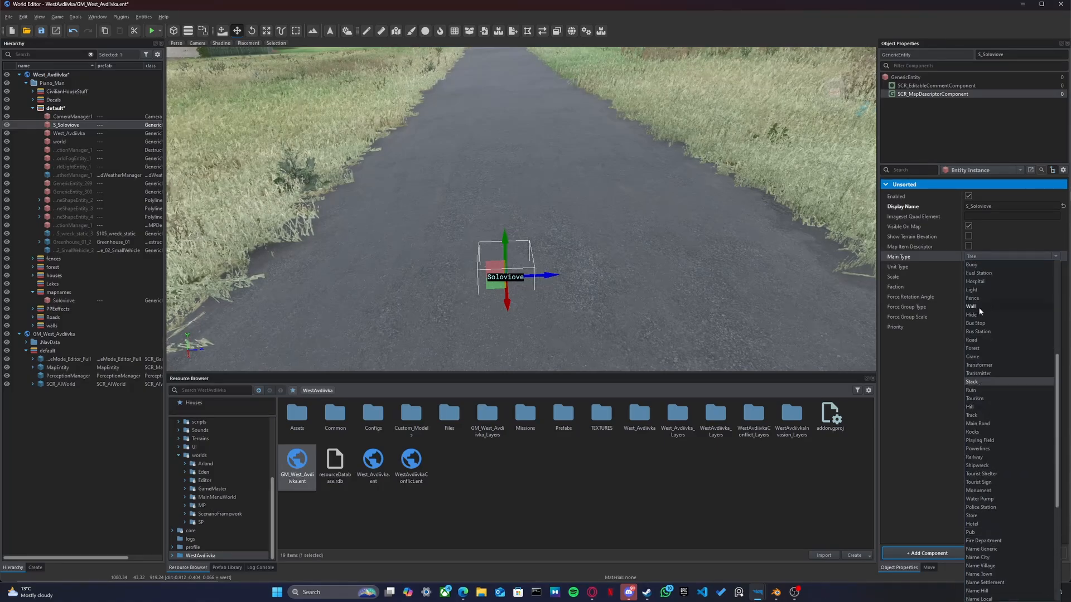
scroll(979, 319, up, 5)
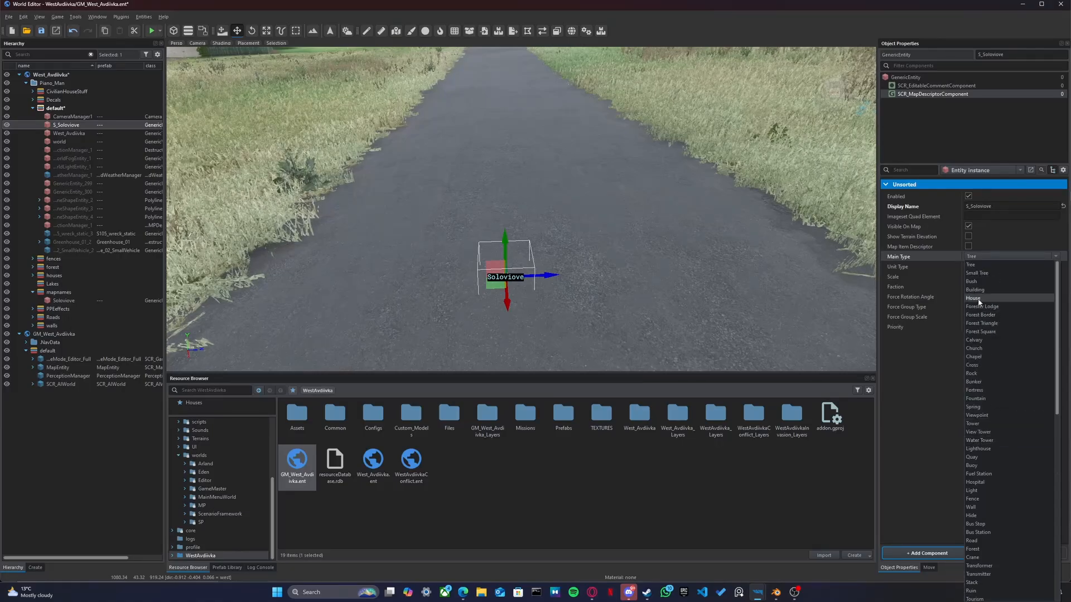
scroll(977, 357, down, 9)
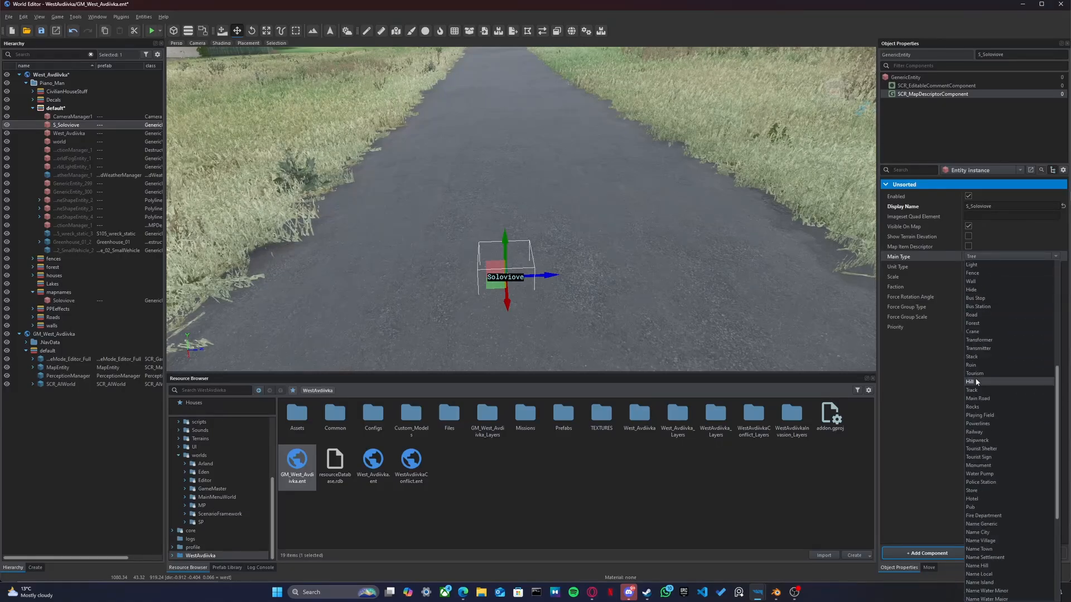
scroll(977, 382, down, 7)
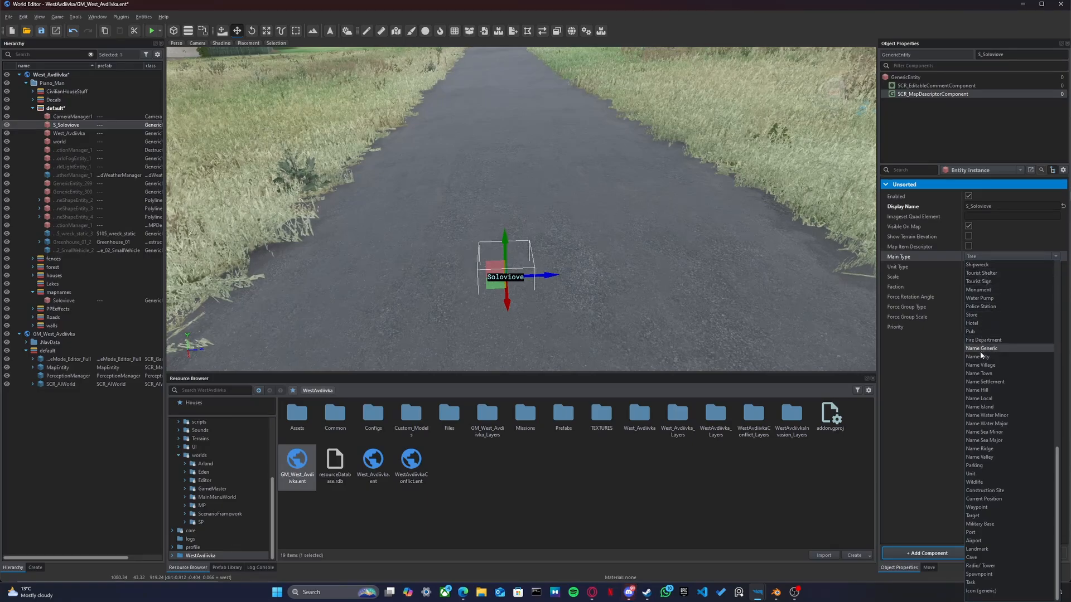
click(983, 383)
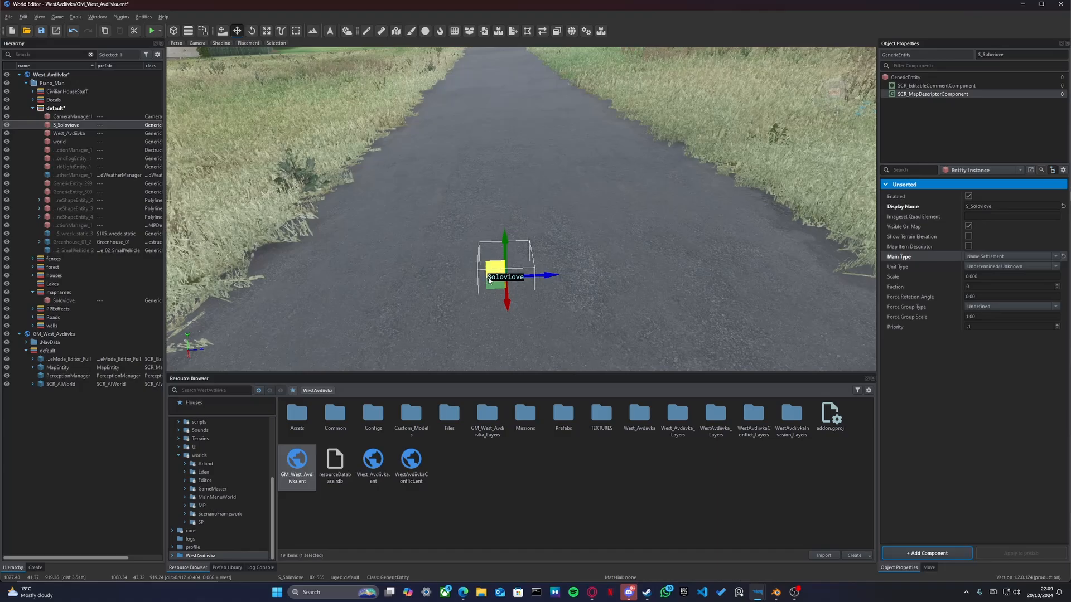
Step: Set the map descriptor component's Scale to 7.100 and raise the comment component's Size Coef to its maximum of 2.000
right_drag(657, 208, 598, 233)
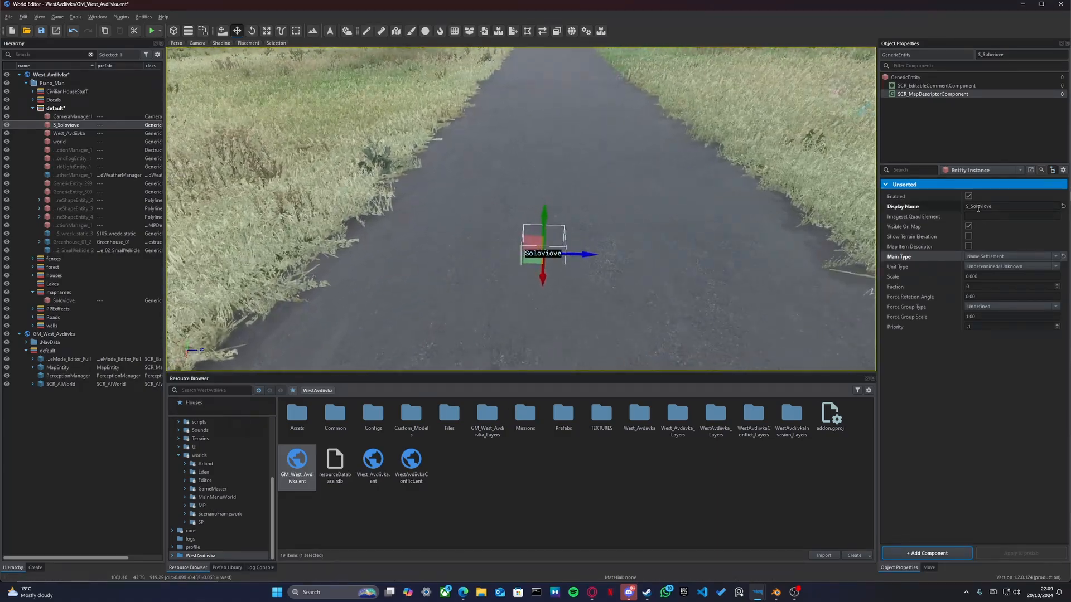
drag(979, 279, 1010, 277)
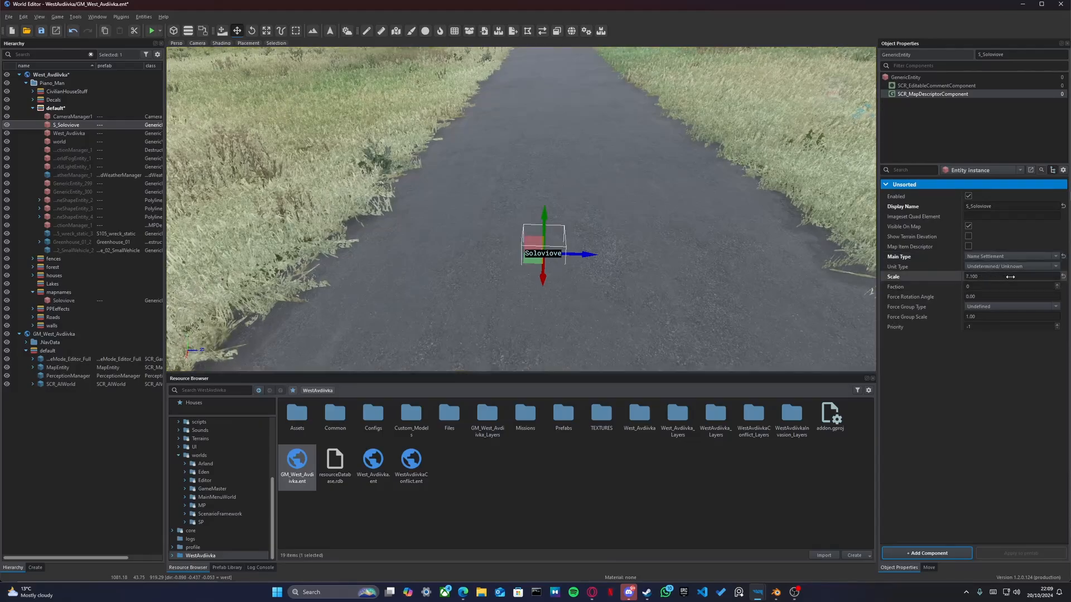
click(937, 86)
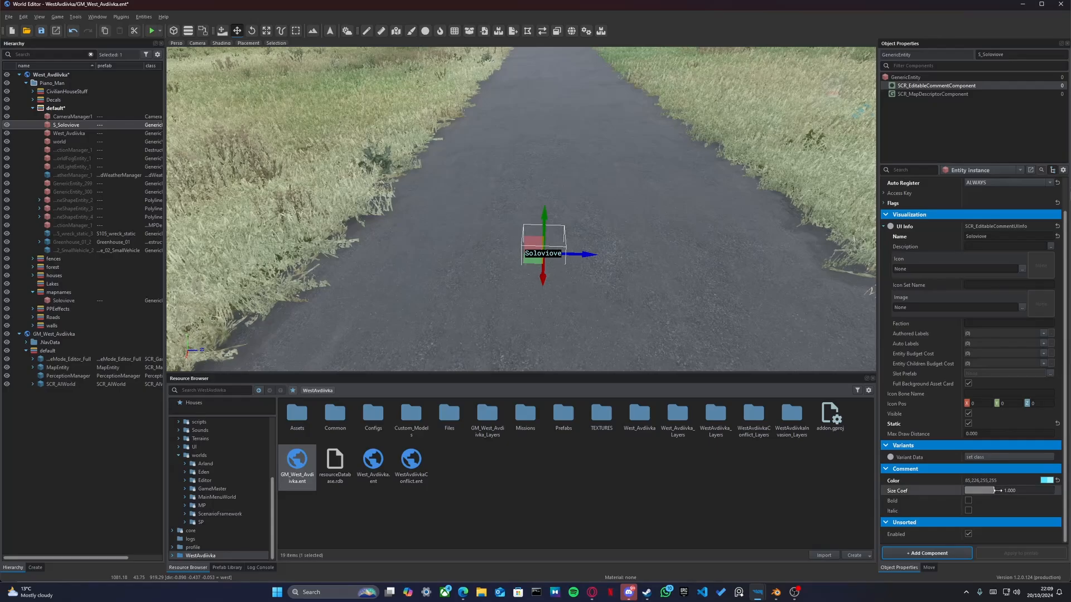
drag(1007, 490, 1065, 492)
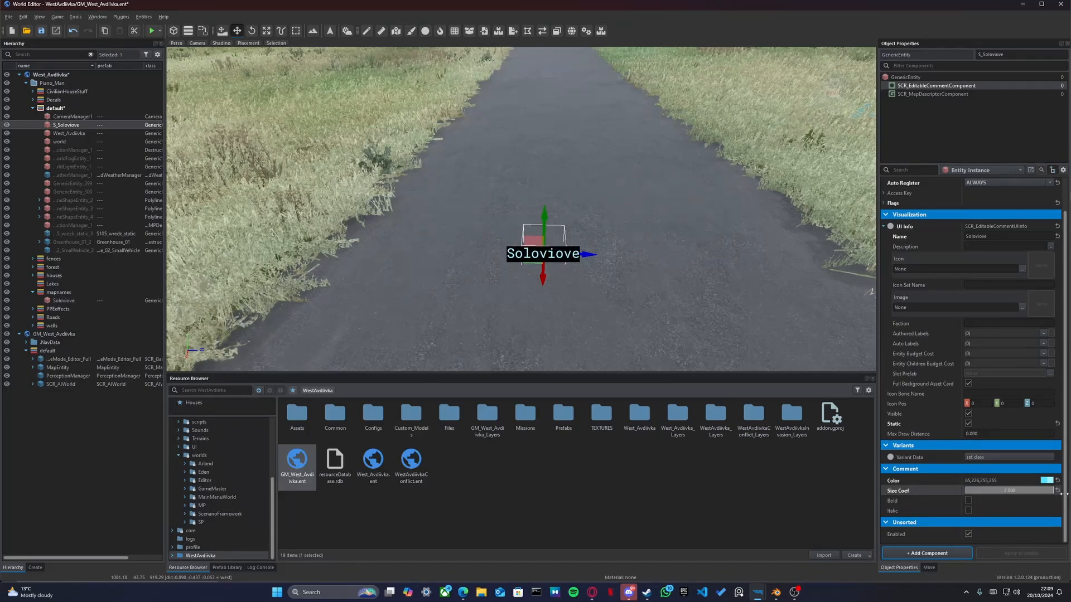
right_drag(522, 234, 581, 245)
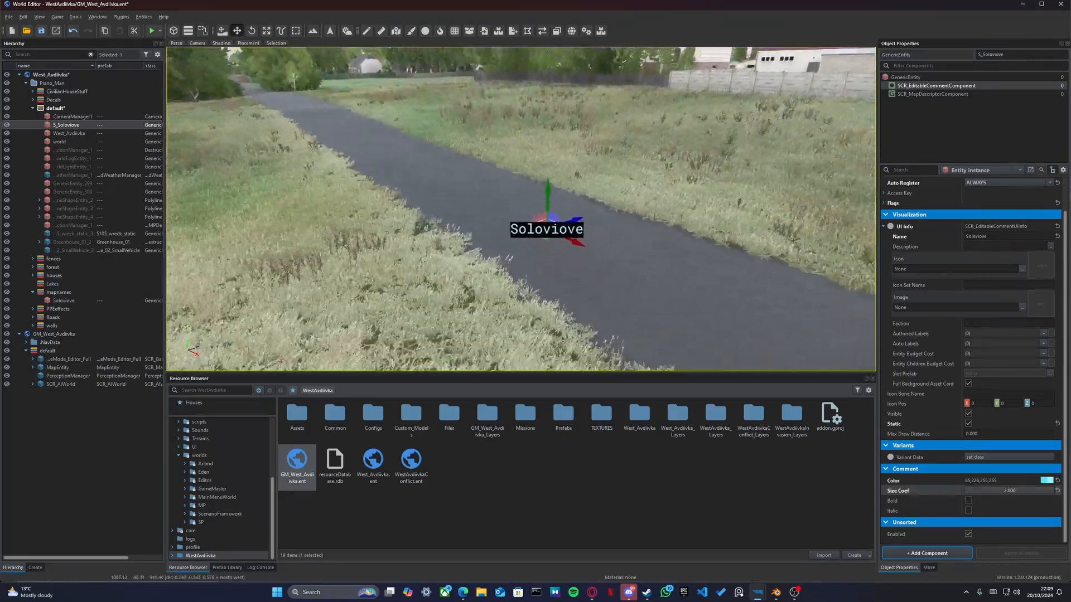
scroll(521, 210, down, 10)
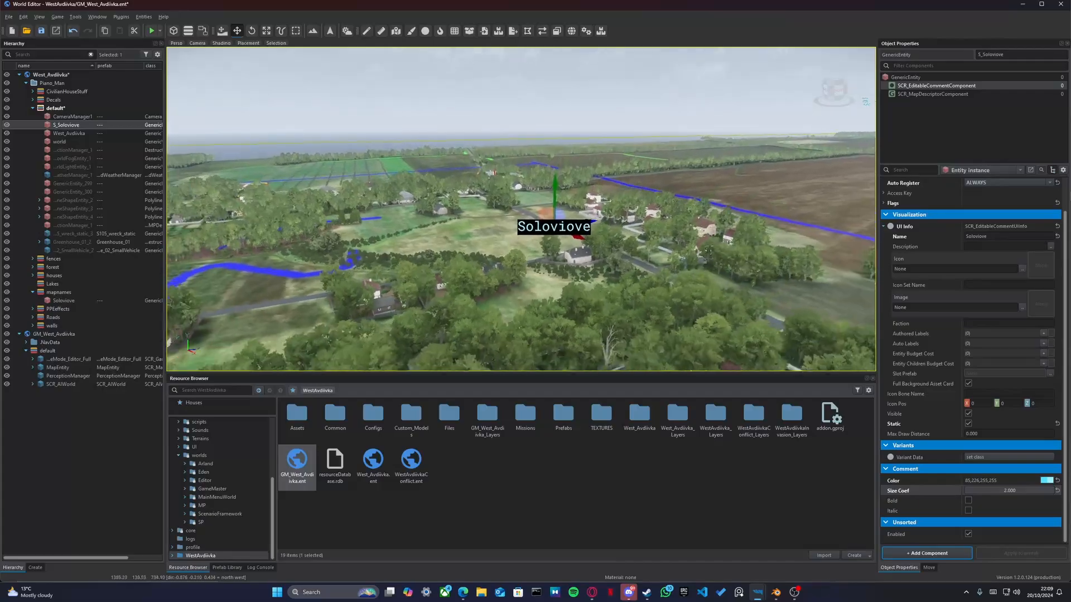
click(1057, 490)
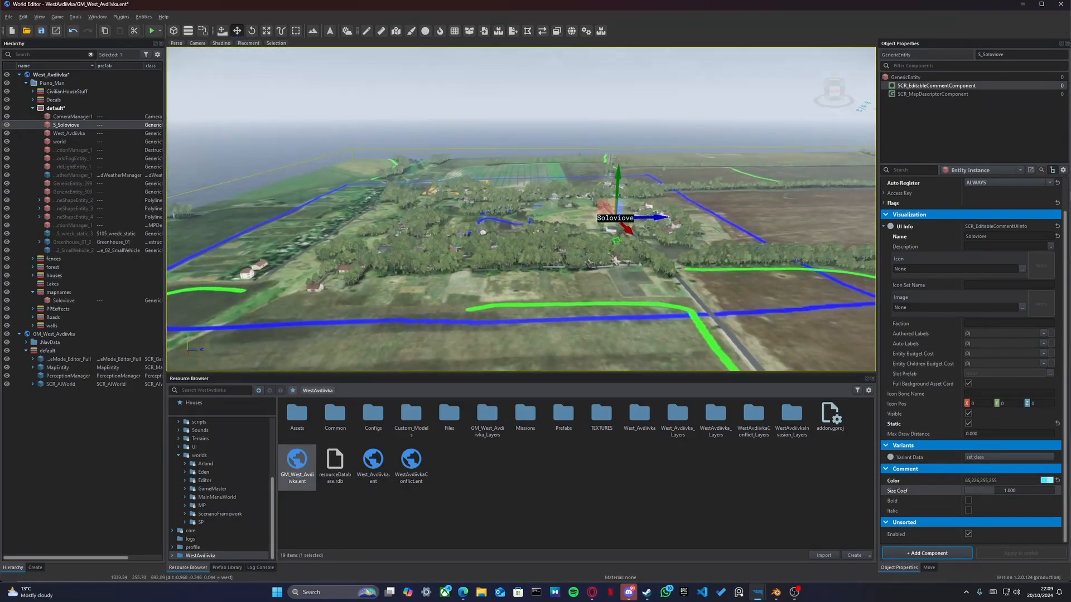
Step: Move the S_Soloviove entity off the road to the bushes beside the blue strip, and toggle its map descriptor's Enabled option to refresh the label
scroll(624, 346, up, 10)
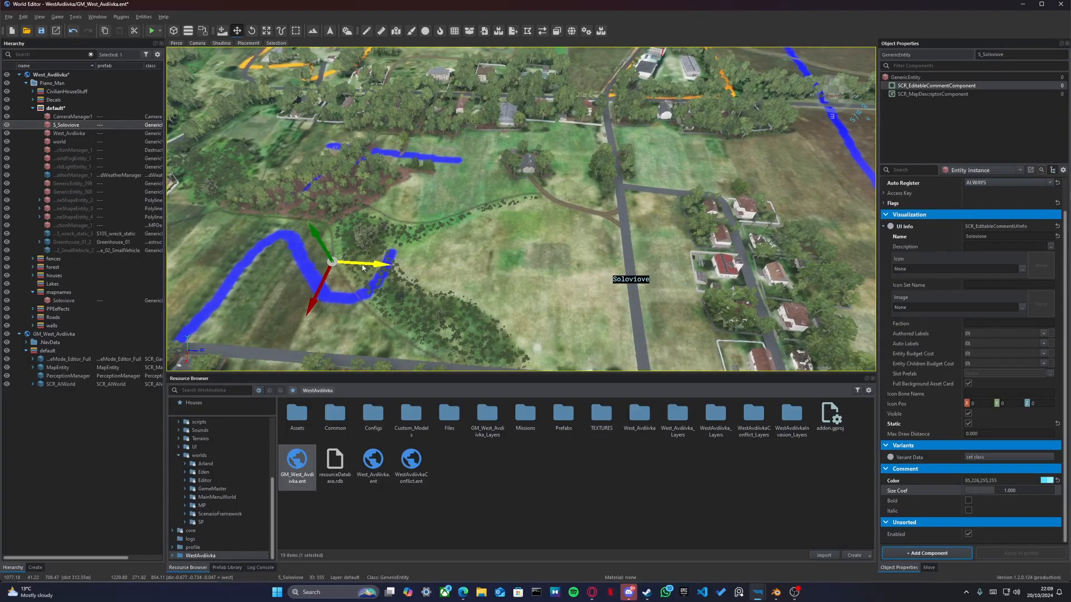
right_drag(346, 256, 507, 257)
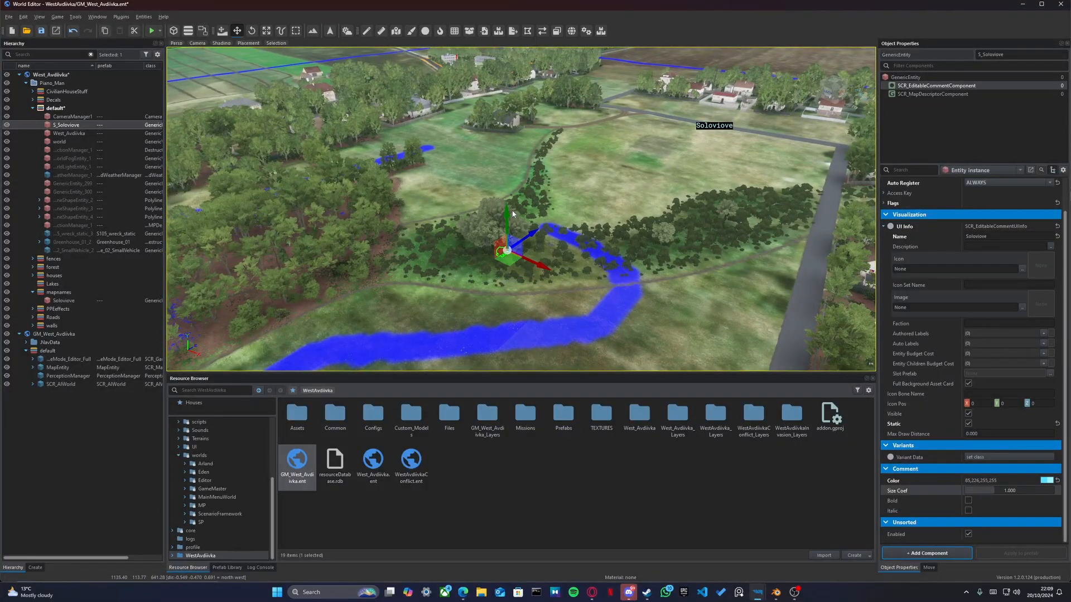
key(w)
right_drag(537, 214, 578, 213)
key(s)
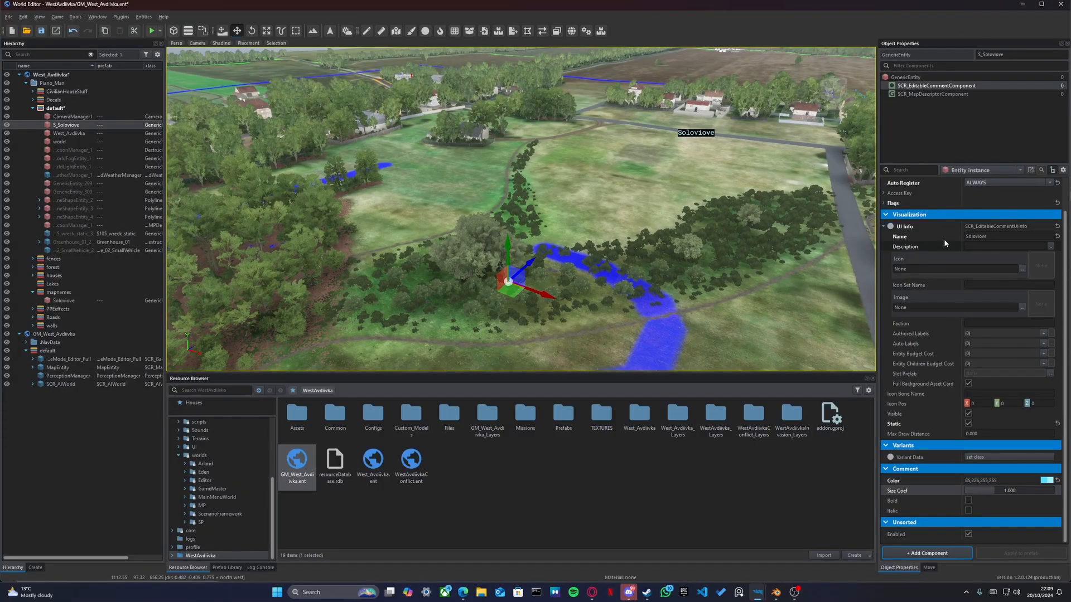
click(918, 95)
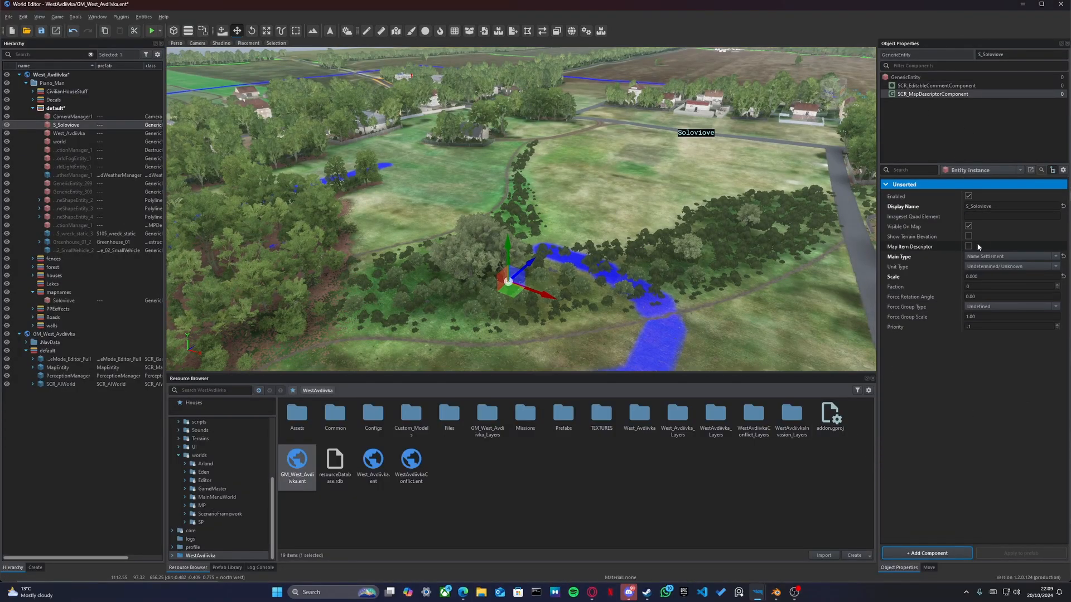
click(969, 196)
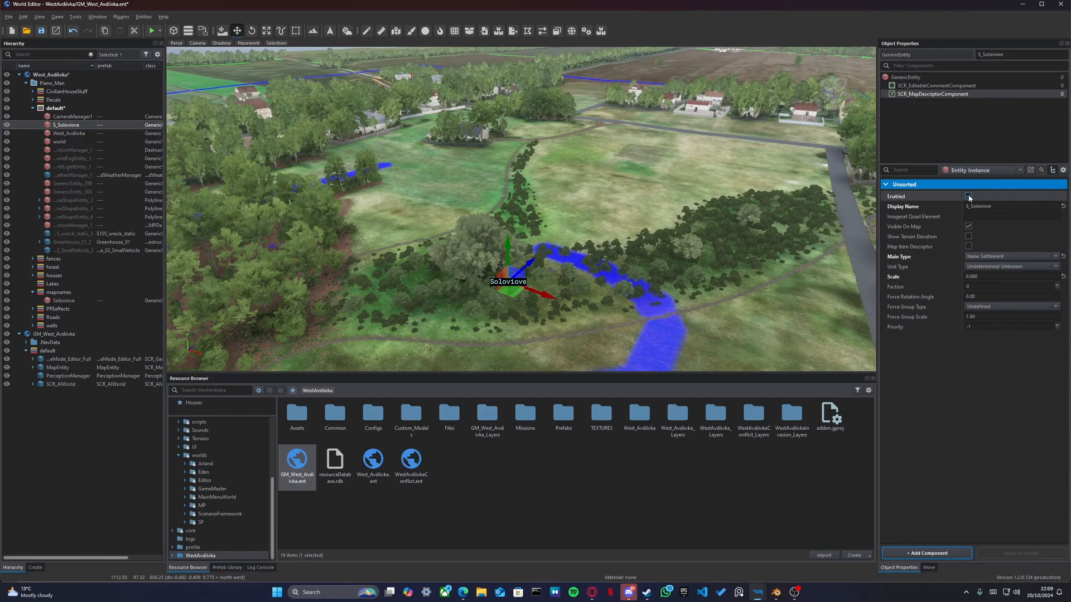
Step: Adjust the S_Soloviove entity's height over the bushes and toggle the map descriptor's Enabled option off and on again to update the label
key(w)
right_drag(834, 188, 602, 173)
key(s)
right_drag(537, 207, 532, 187)
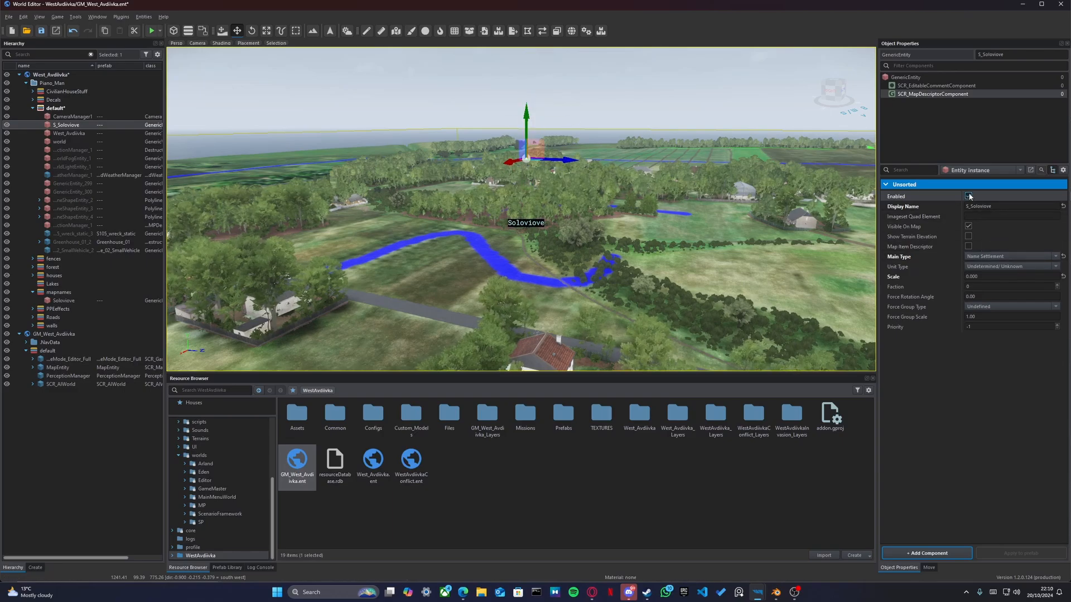
key(a)
right_drag(737, 191, 770, 181)
key(s)
key(d)
key(w)
key(e)
right_drag(535, 184, 563, 240)
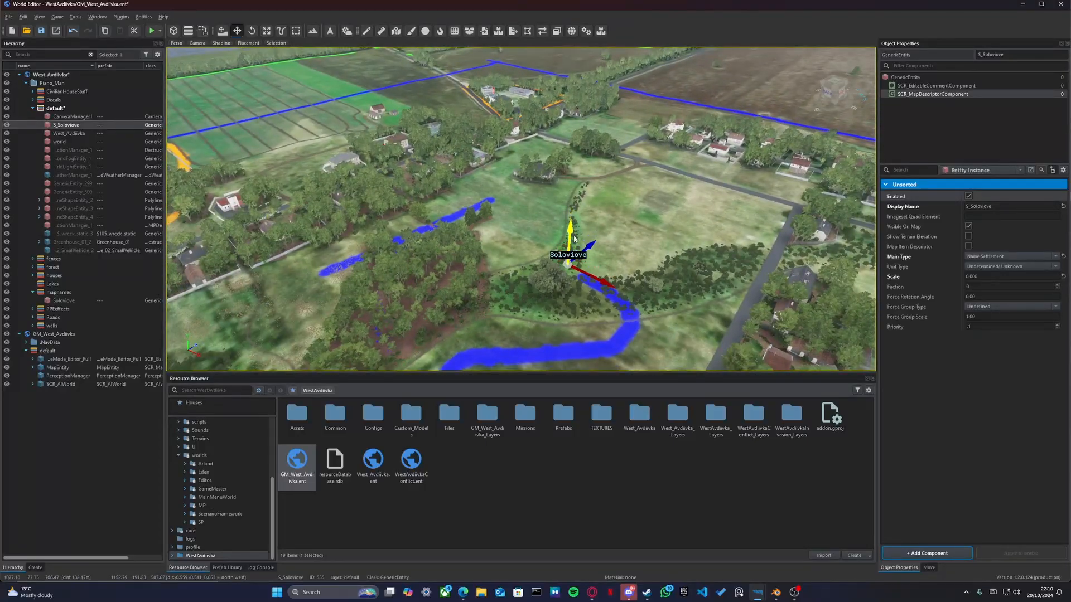
double_click(971, 199)
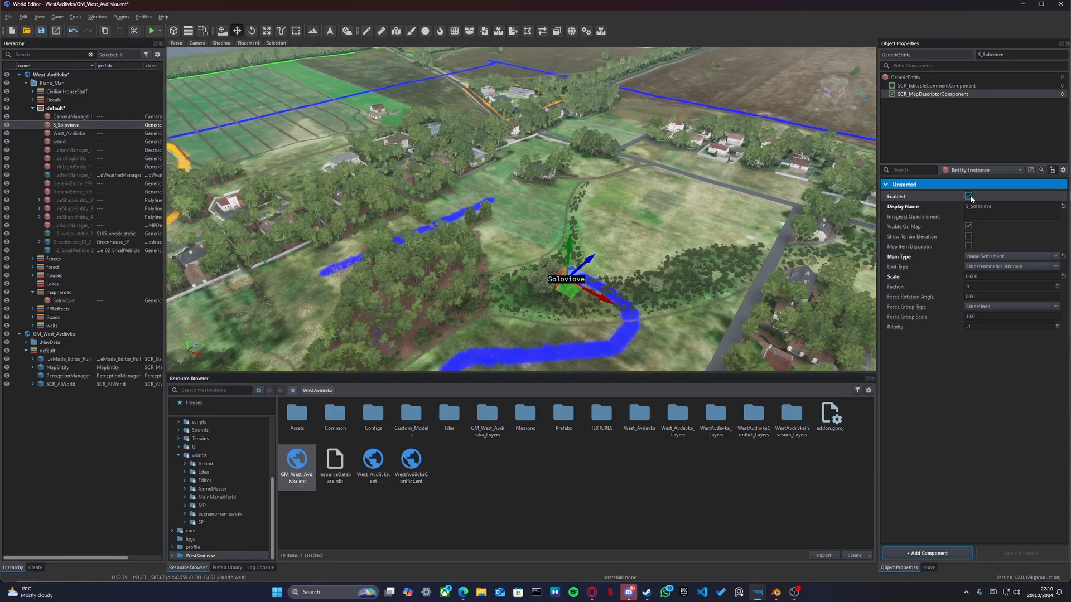
Step: Save the world with the repositioned S_Soloviove entity and start play mode
key(w)
right_drag(698, 272, 702, 262)
key(ctrl+s)
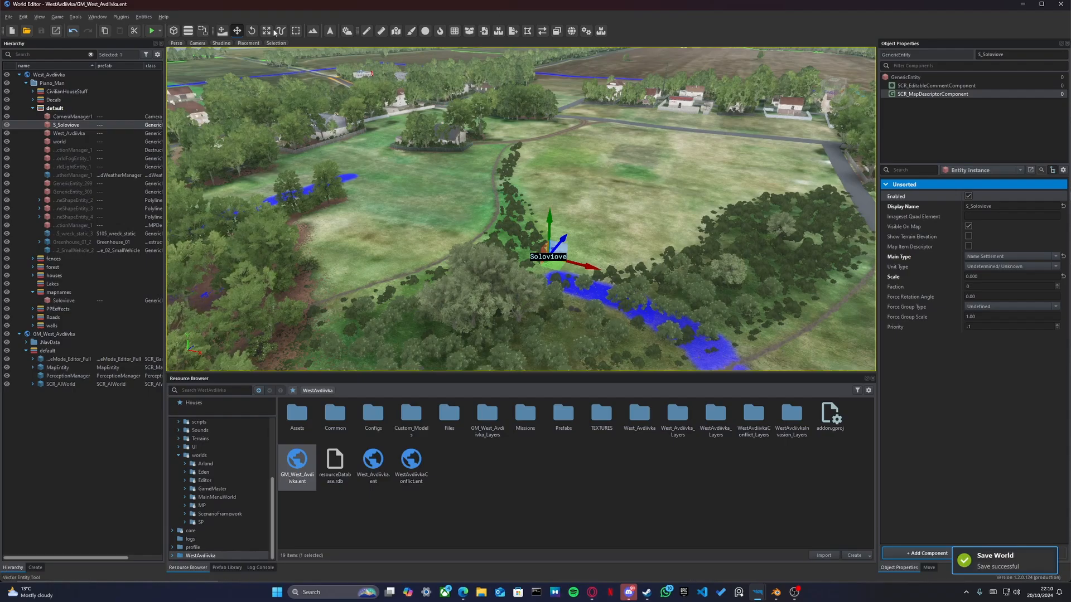
click(155, 33)
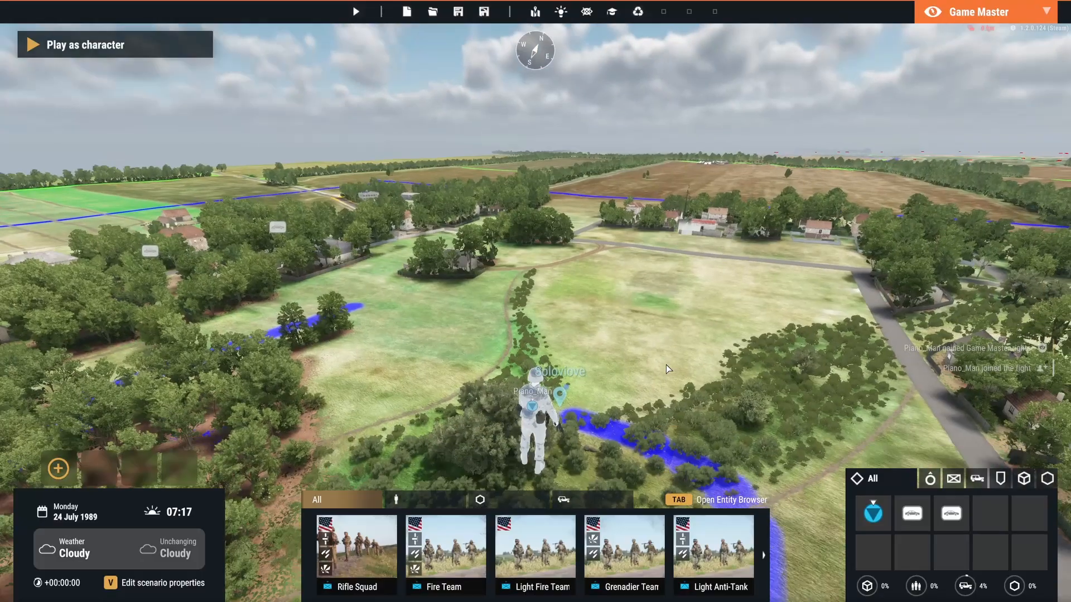
Step: Examine the Soloviove location marker in the Game Master view from several angles, both close up and far away
mouse_move(666, 364)
right_down()
mouse_move(637, 359)
mouse_move(681, 383)
mouse_move(547, 357)
right_up()
key(t)
key(s)
scroll(546, 357, up, 5)
key(w)
key(w)
key(a)
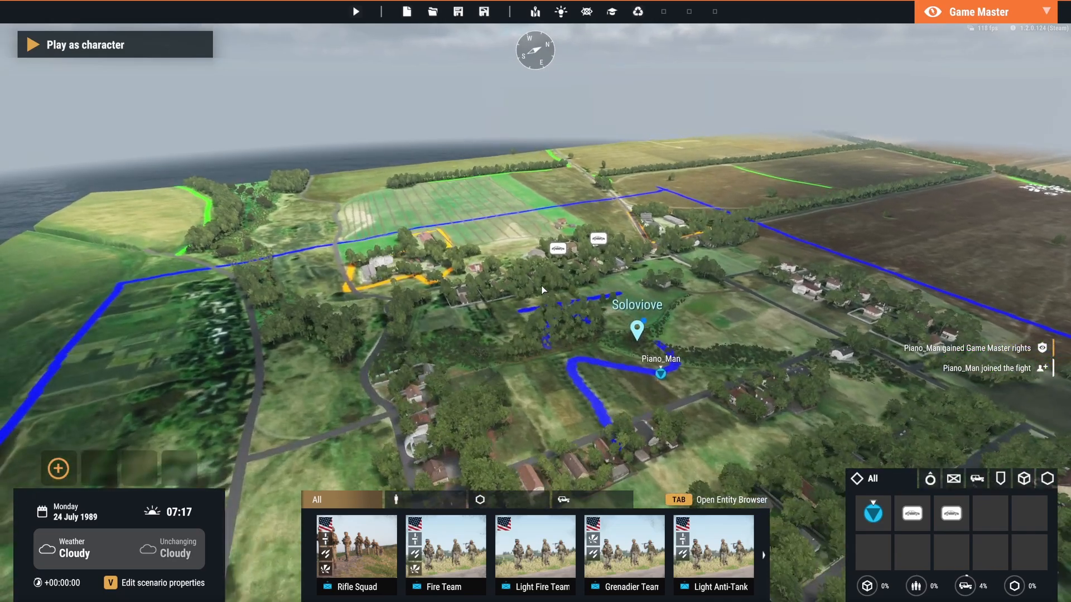
right_drag(541, 286, 686, 284)
key(w)
key(w)
mouse_move(603, 190)
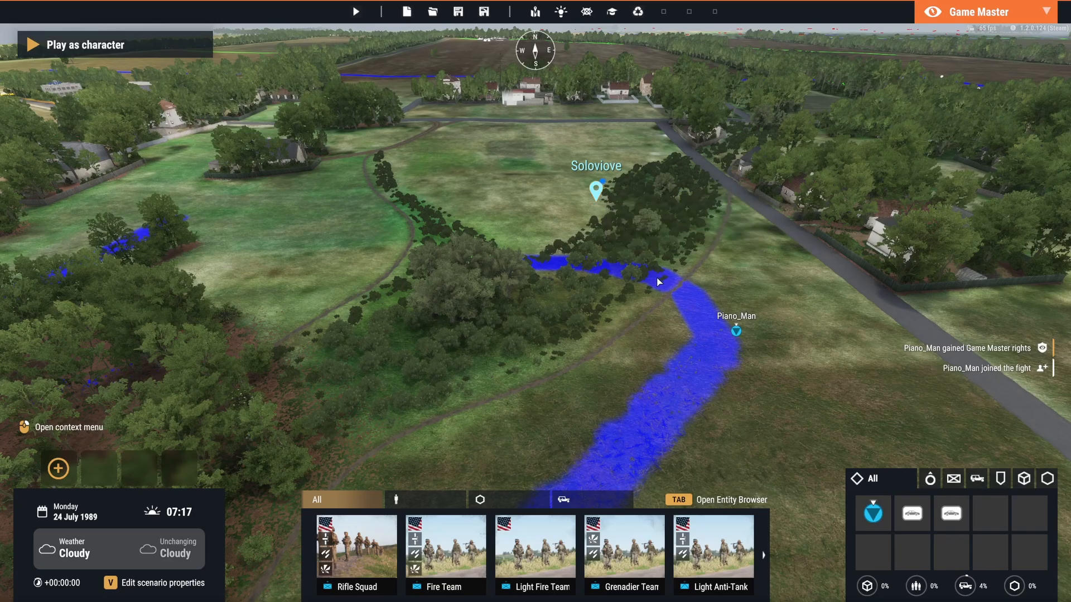
scroll(614, 223, up, 3)
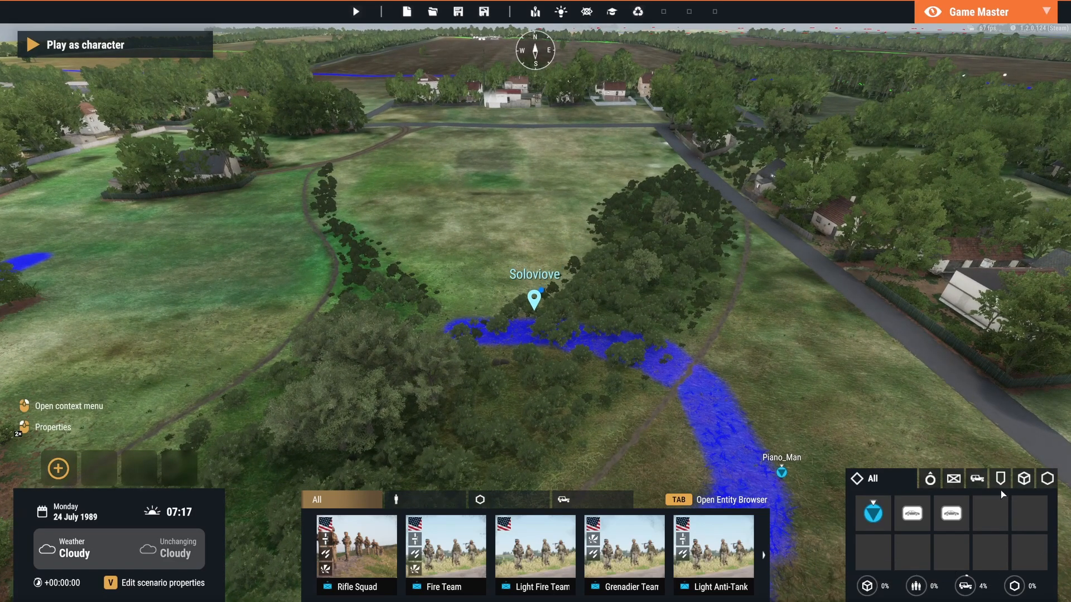
click(858, 480)
scroll(771, 310, down, 10)
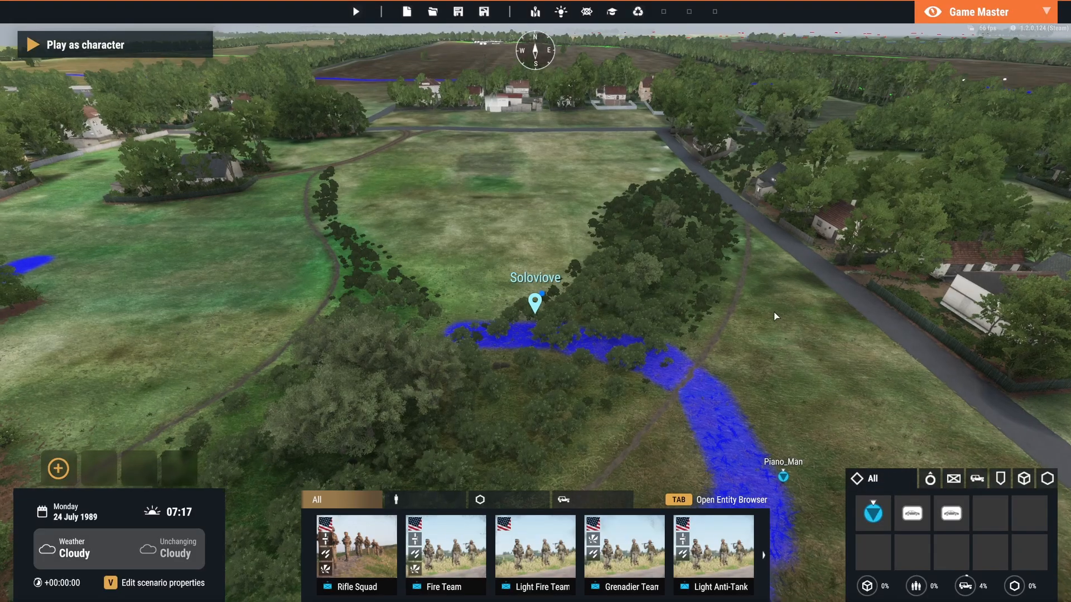
scroll(772, 314, up, 8)
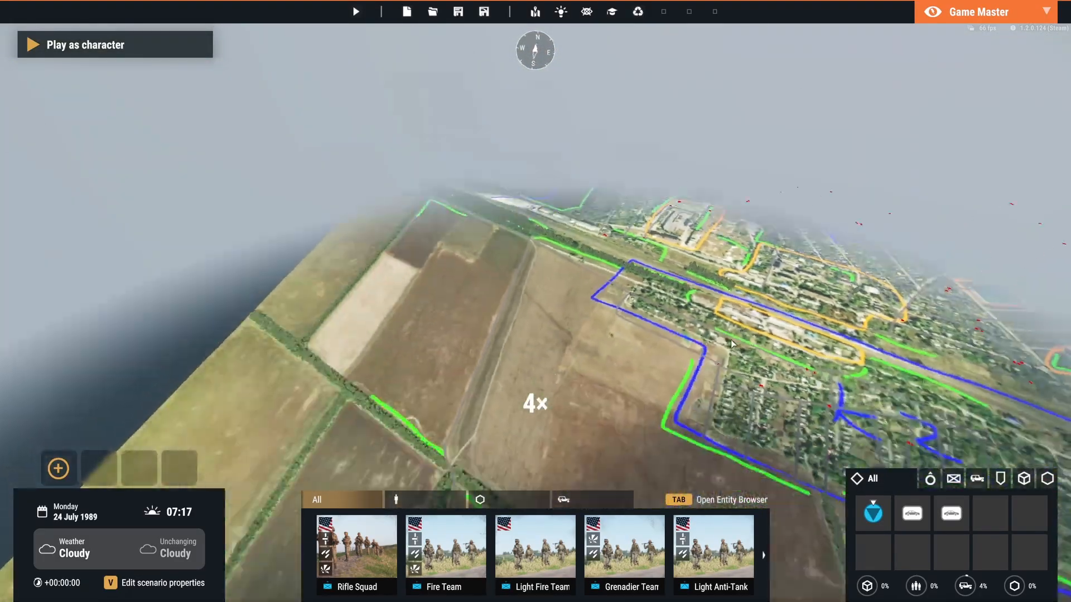
mouse_move(771, 315)
right_down()
mouse_move(664, 342)
mouse_move(490, 283)
mouse_move(446, 283)
mouse_move(702, 307)
right_up()
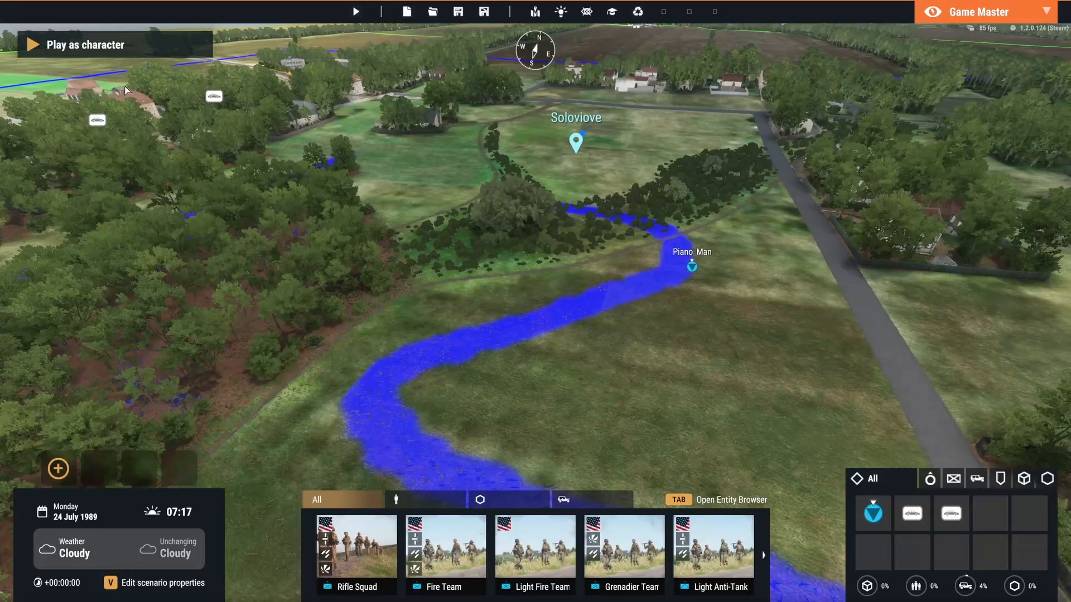
Step: Play as the character, examine the S_Soloviove name on the in-game map at different zoom levels, and return to the editor
click(34, 44)
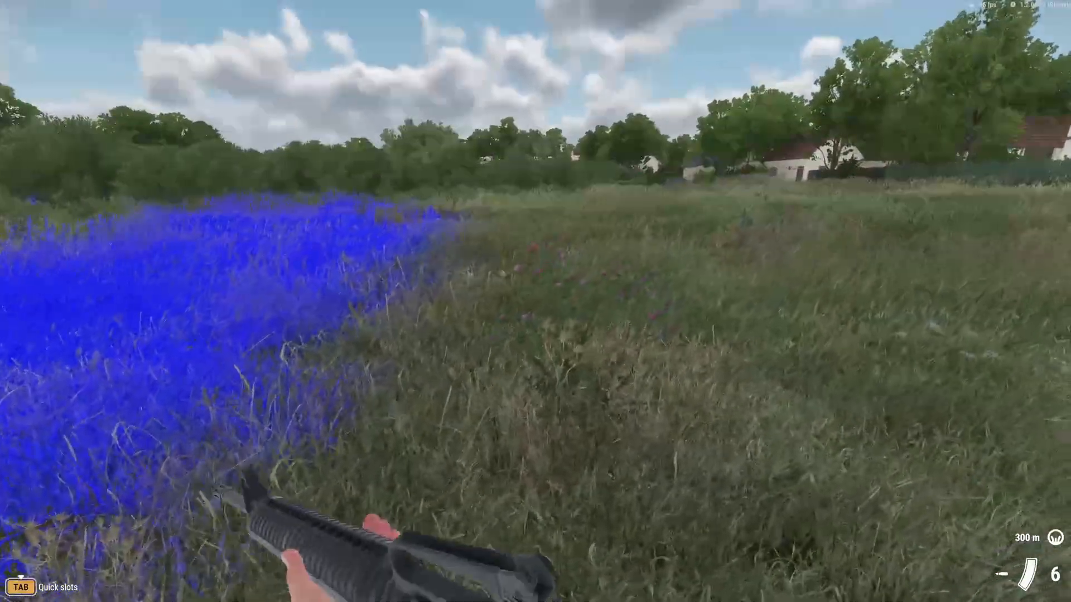
key(m)
right_drag(342, 379, 687, 152)
scroll(477, 295, up, 3)
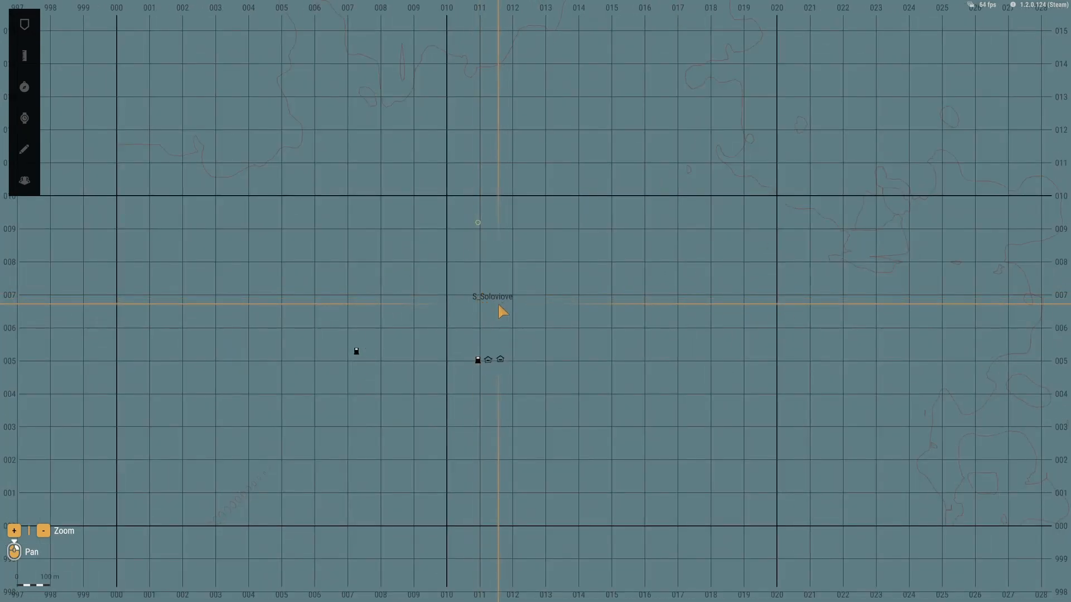
scroll(496, 307, down, 3)
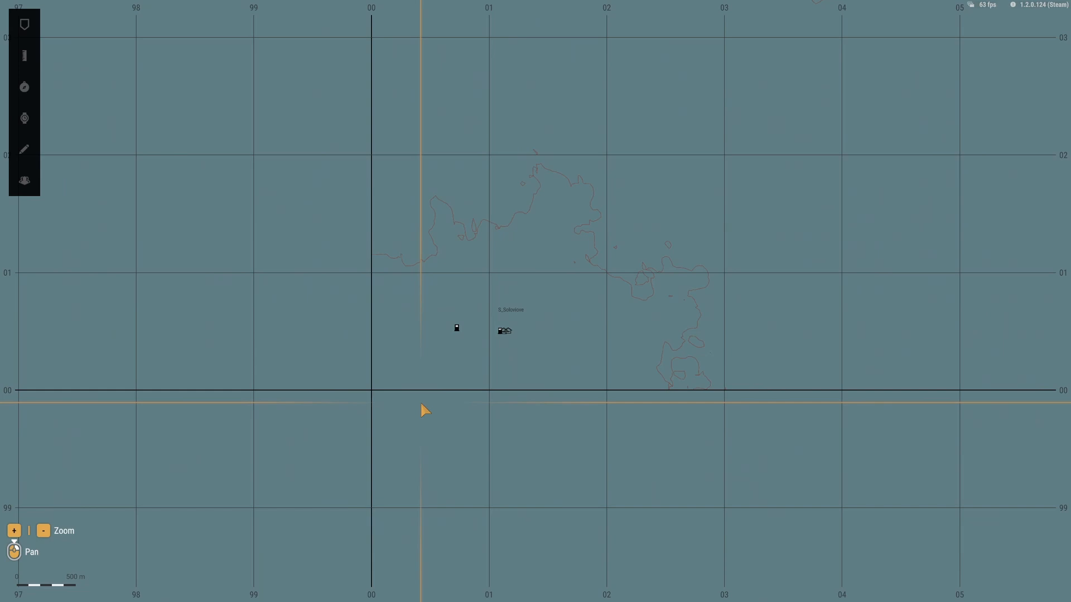
key(Escape)
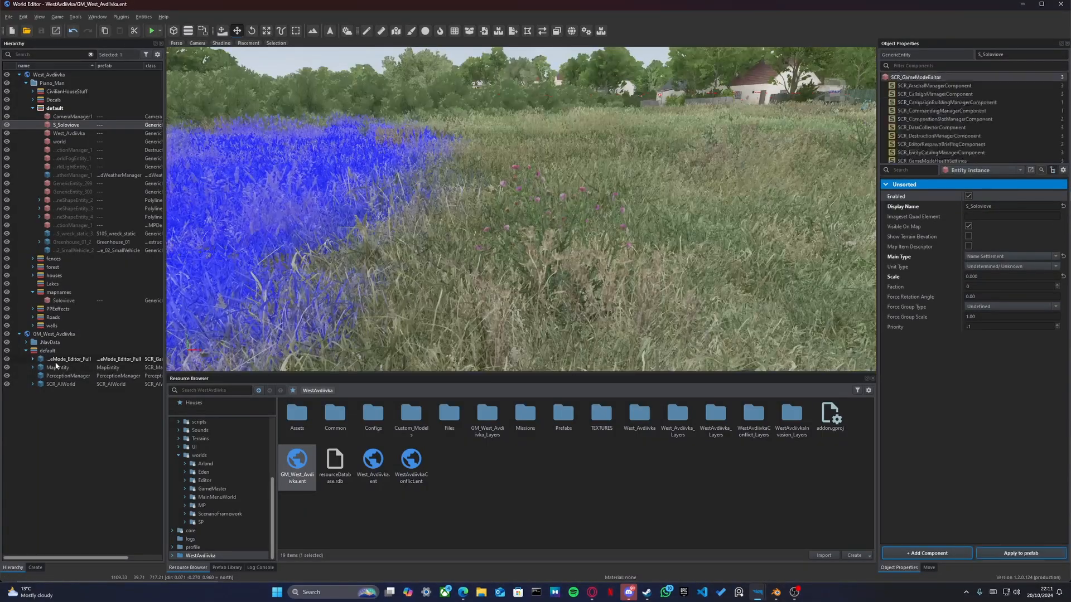
Step: Assign GM_West_Avdiivka.topo from the Files folder as the MapEntity's Map Geometry Data
click(66, 368)
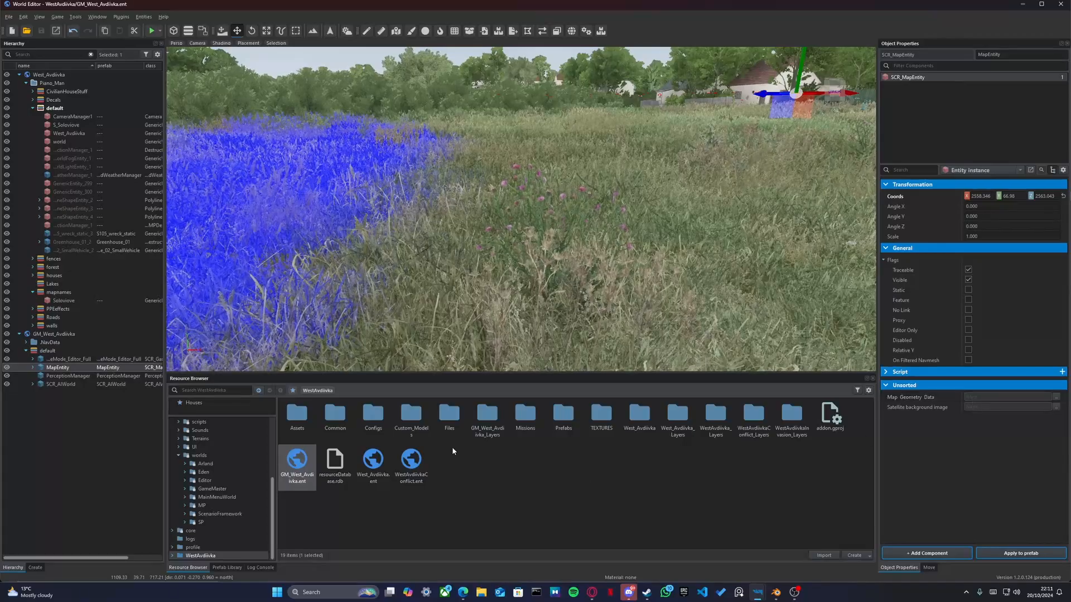
click(1055, 397)
click(439, 187)
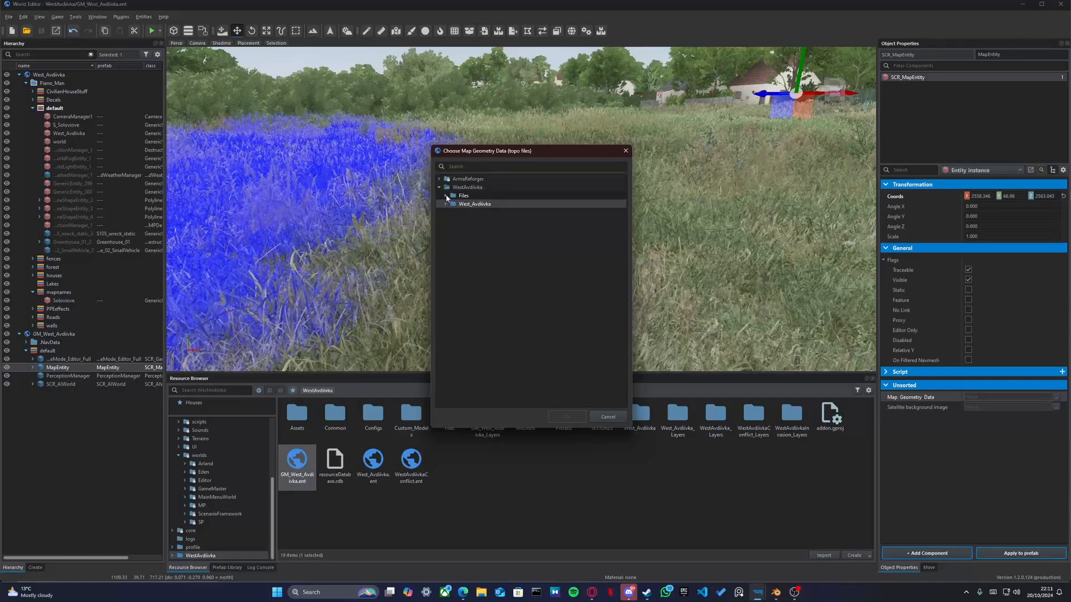
click(445, 196)
click(504, 204)
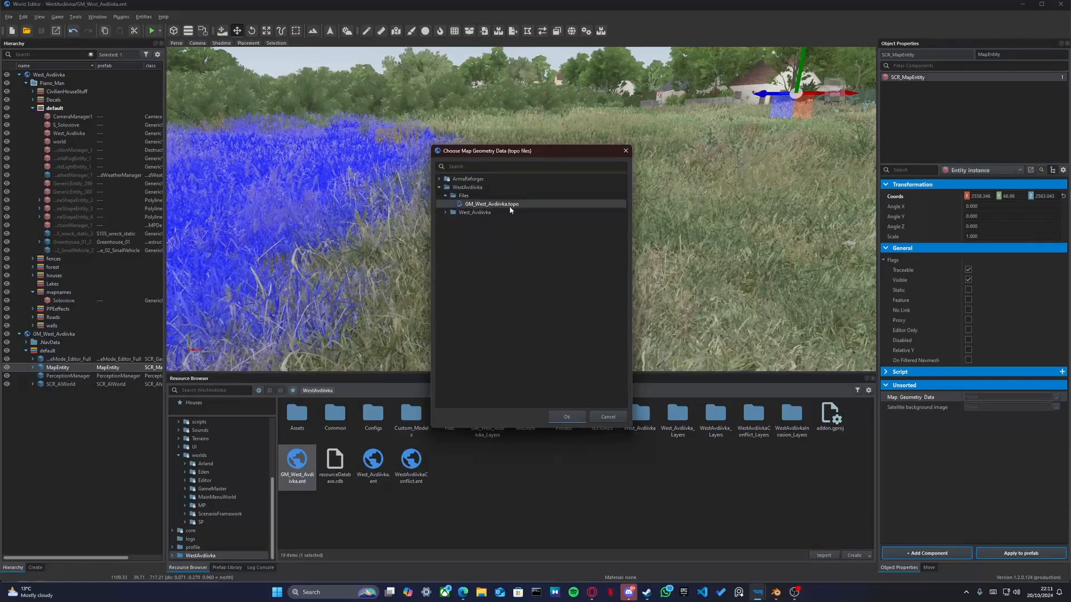
click(567, 418)
Step: Assign the satmap .edds file from the West_Avdiivka folder as the MapEntity's Satellite background image
click(445, 212)
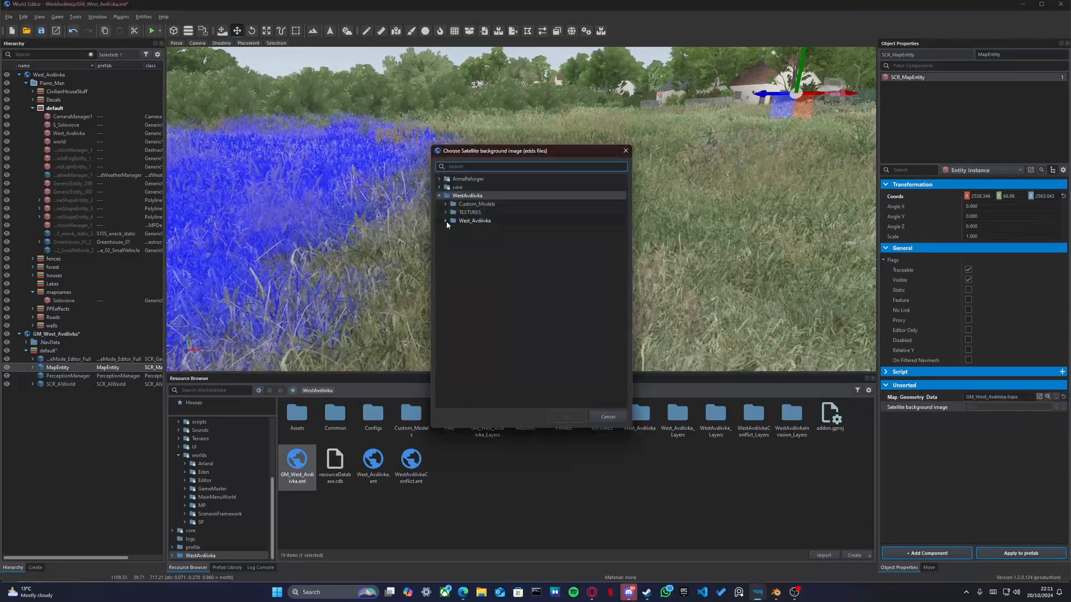
click(456, 229)
click(567, 417)
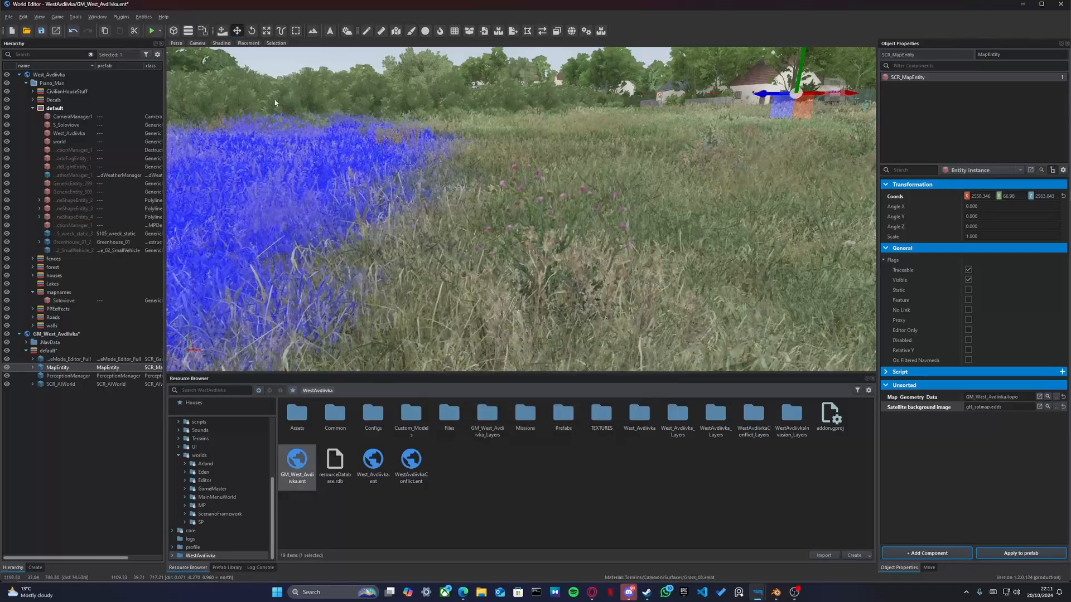
Step: Save the world with the updated MapEntity, and start play mode with the in-game map open
key(ctrl+z)
click(151, 33)
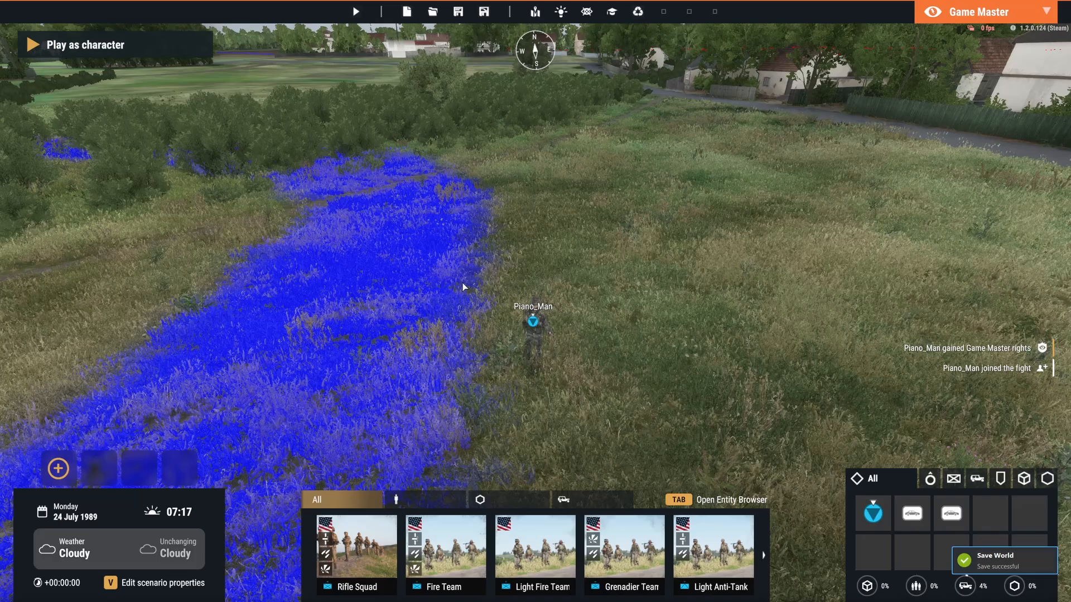
key(m)
scroll(548, 284, down, 3)
Step: Examine the S_Soloviove name among the surrounding roads and buildings on the in-game map at different zoom levels
drag(548, 285, 875, 162)
scroll(692, 340, up, 2)
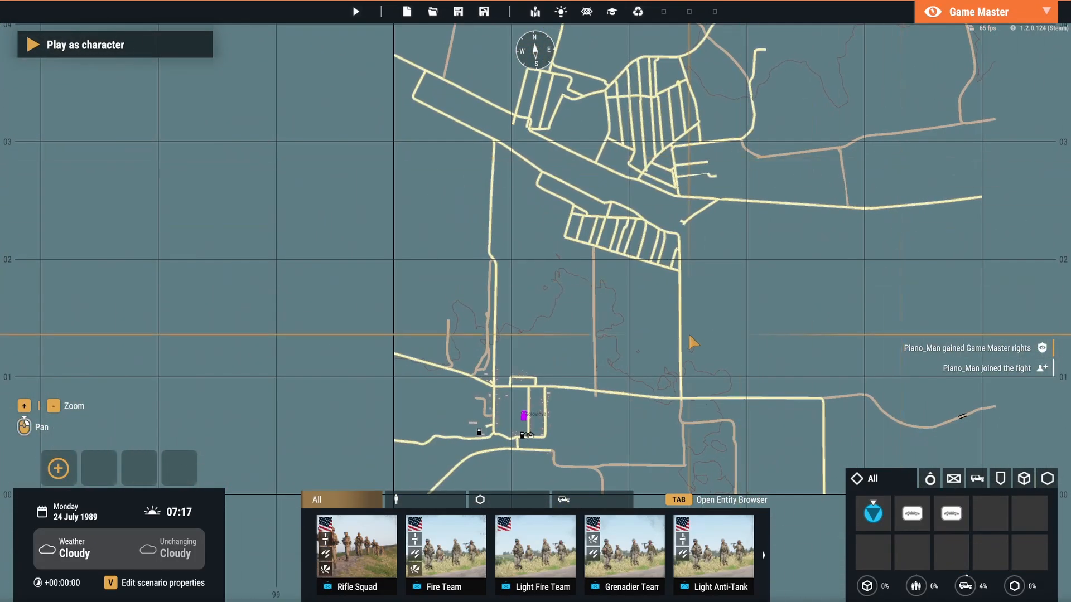
drag(694, 342, 630, 237)
scroll(482, 283, up, 4)
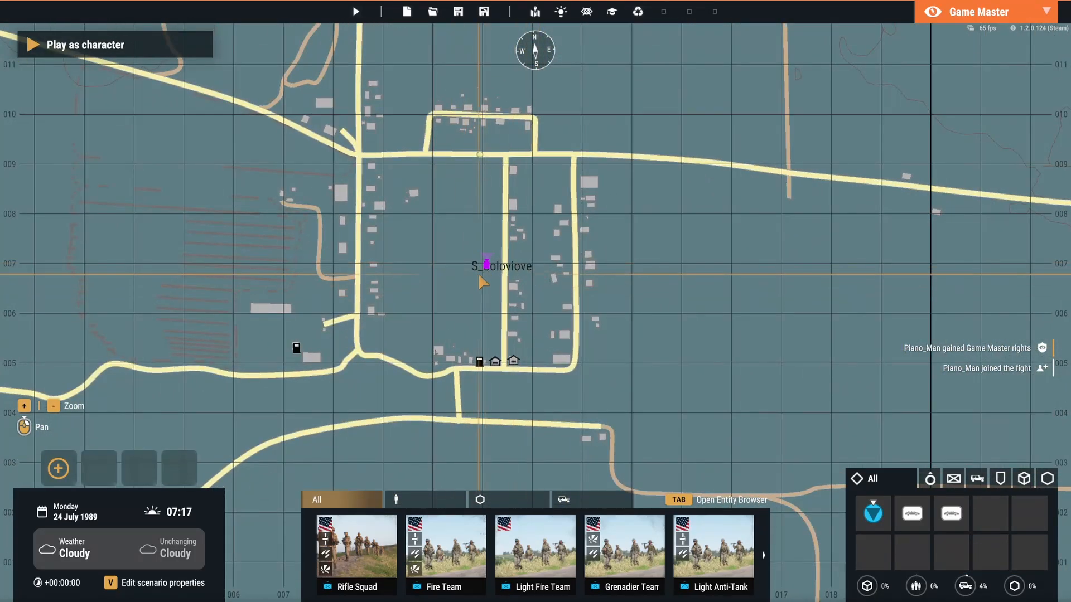
scroll(483, 283, up, 3)
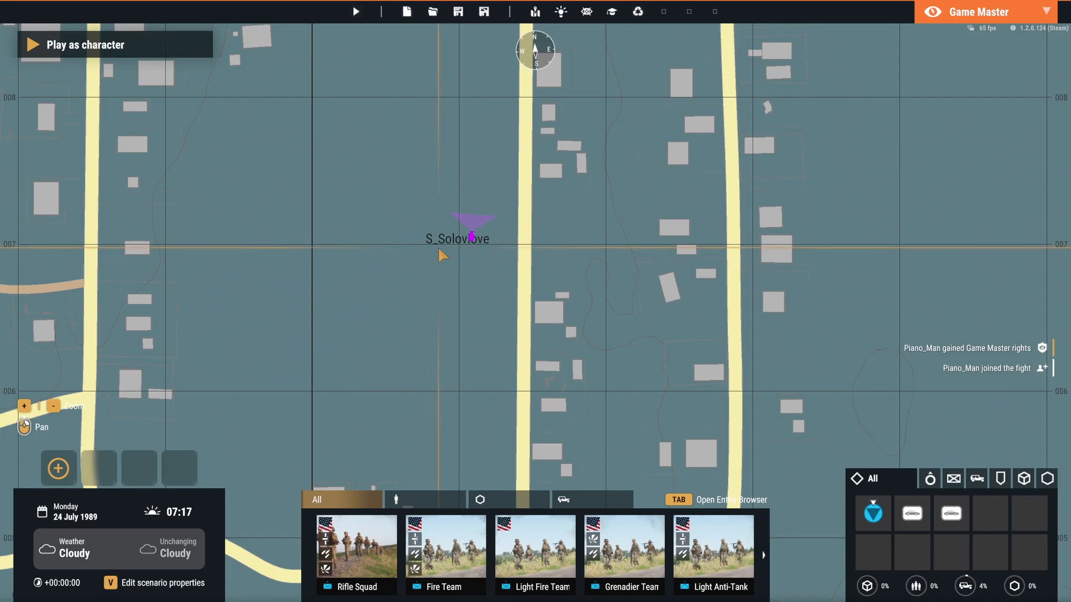
scroll(443, 255, down, 1)
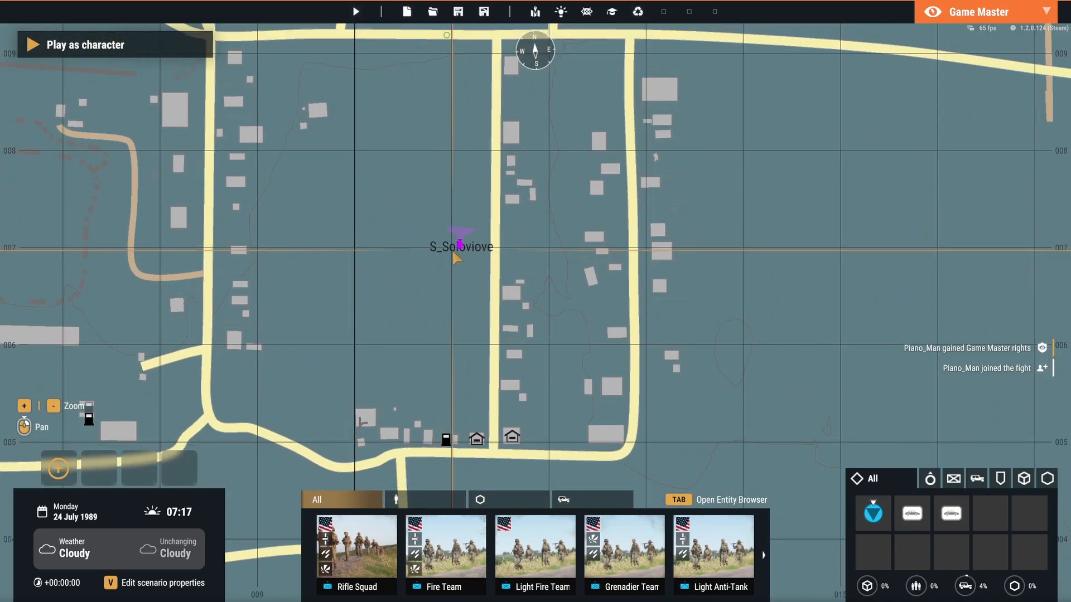
scroll(493, 270, down, 1)
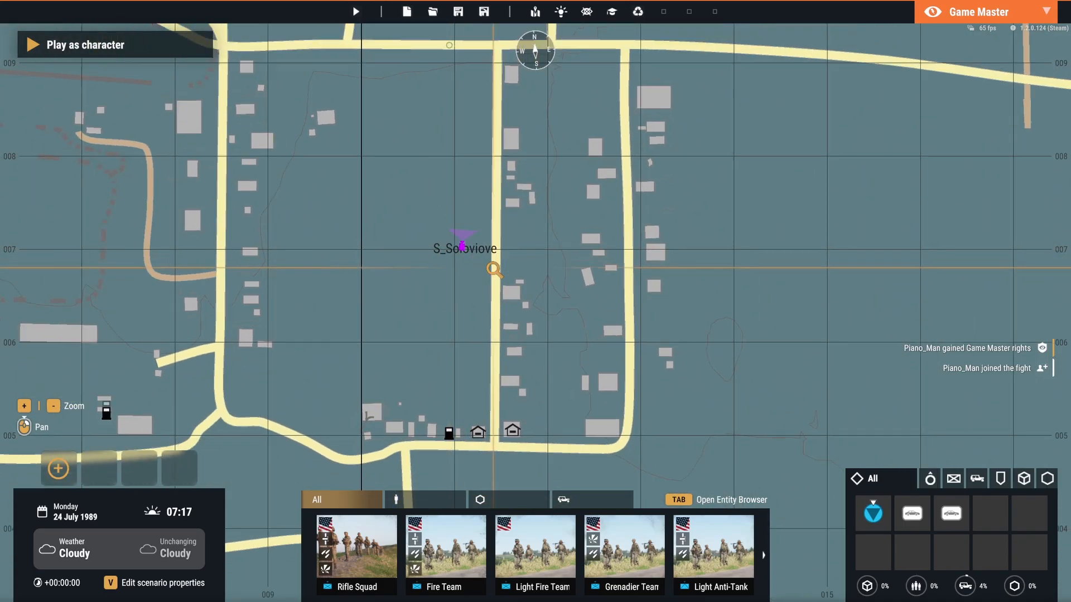
scroll(494, 269, down, 3)
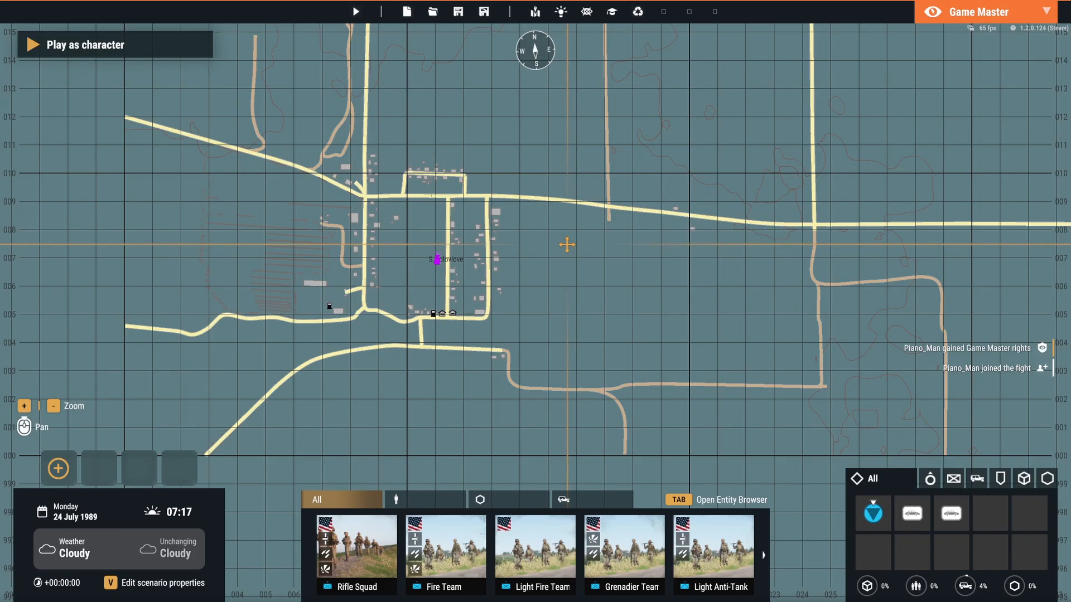
Step: Examine the road network and surroundings of the location name on the in-game map at different zoom levels, and return to the editor
drag(567, 245, 395, 268)
scroll(397, 267, down, 2)
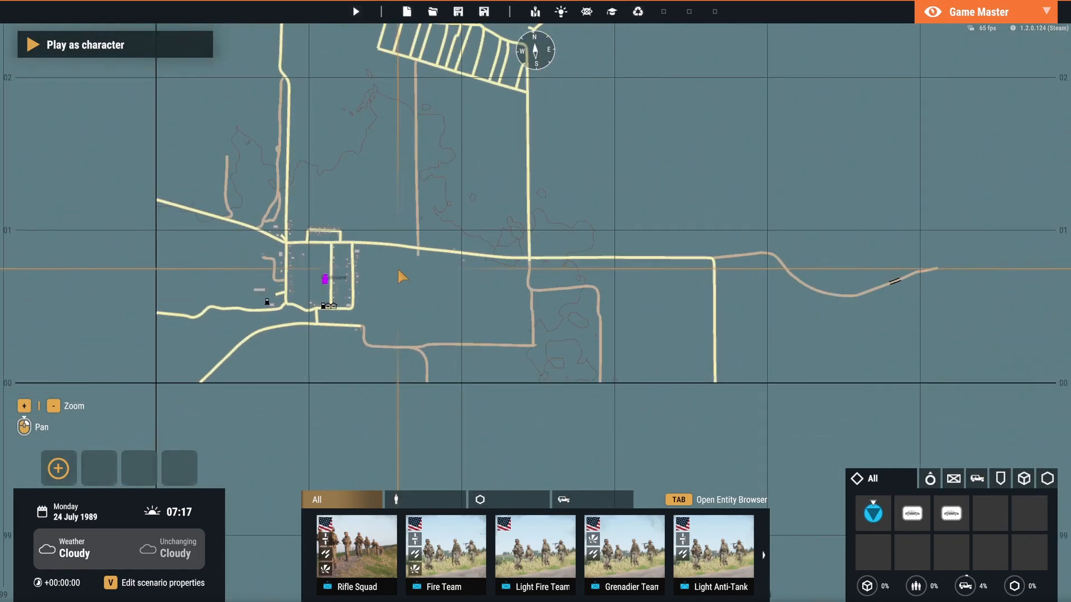
scroll(432, 221, up, 5)
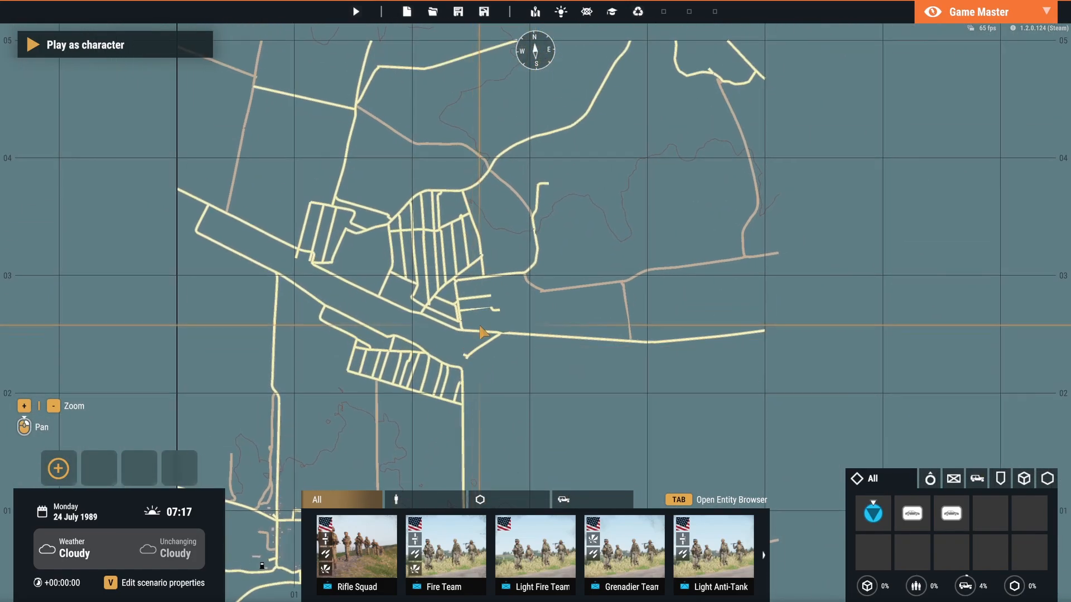
scroll(481, 327, down, 2)
scroll(463, 356, up, 2)
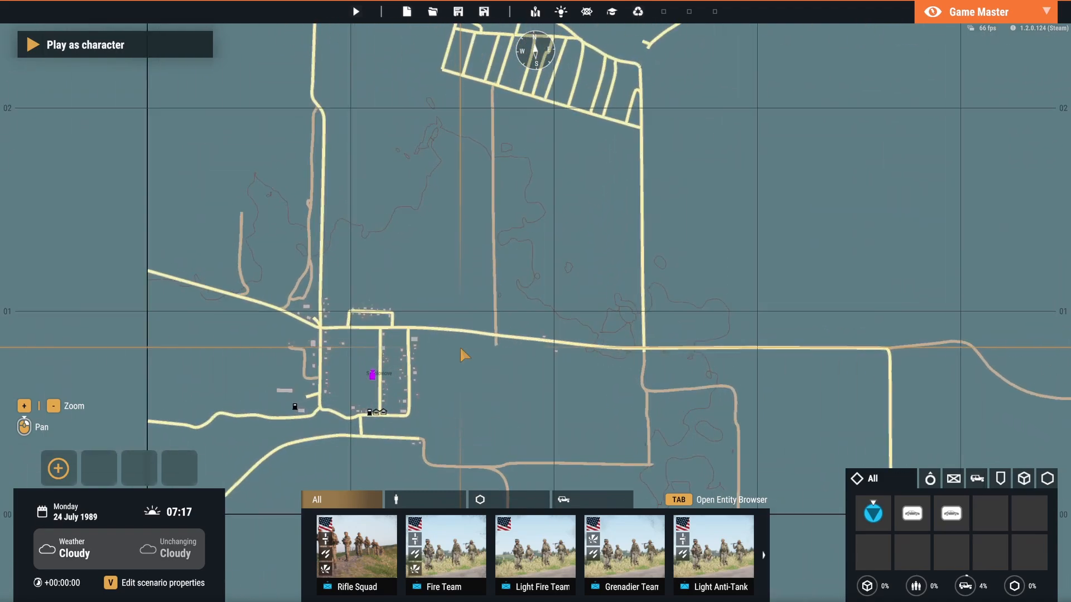
drag(463, 355, 431, 242)
drag(591, 280, 628, 297)
key(Escape)
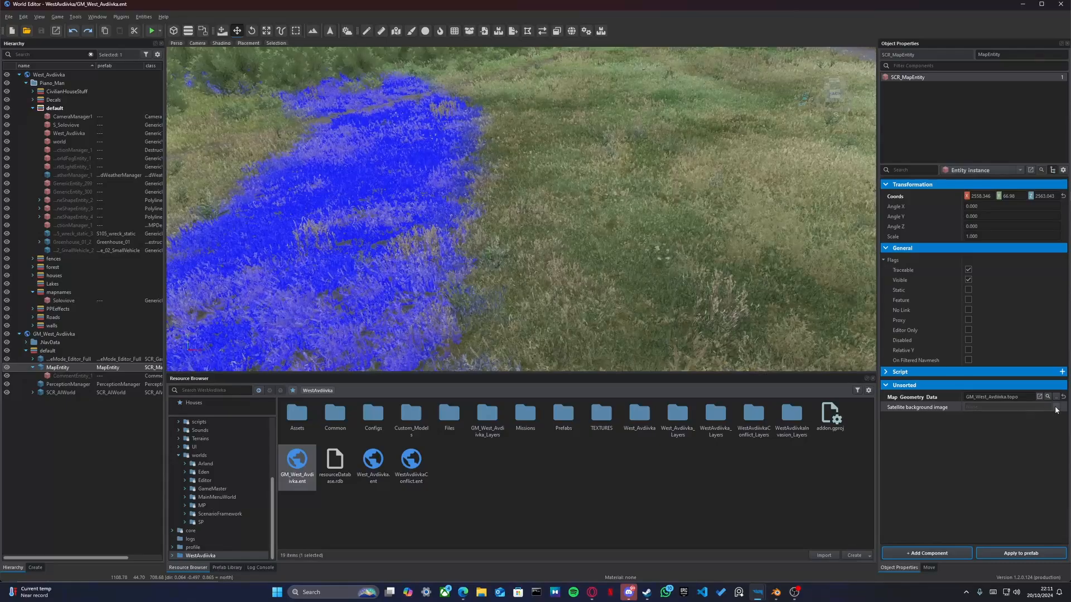
Step: Assign gtt_satmap.edds from the West_Avdiivka folder as the MapEntity's Satellite background image and deselect the entity
click(1056, 407)
click(445, 220)
click(469, 229)
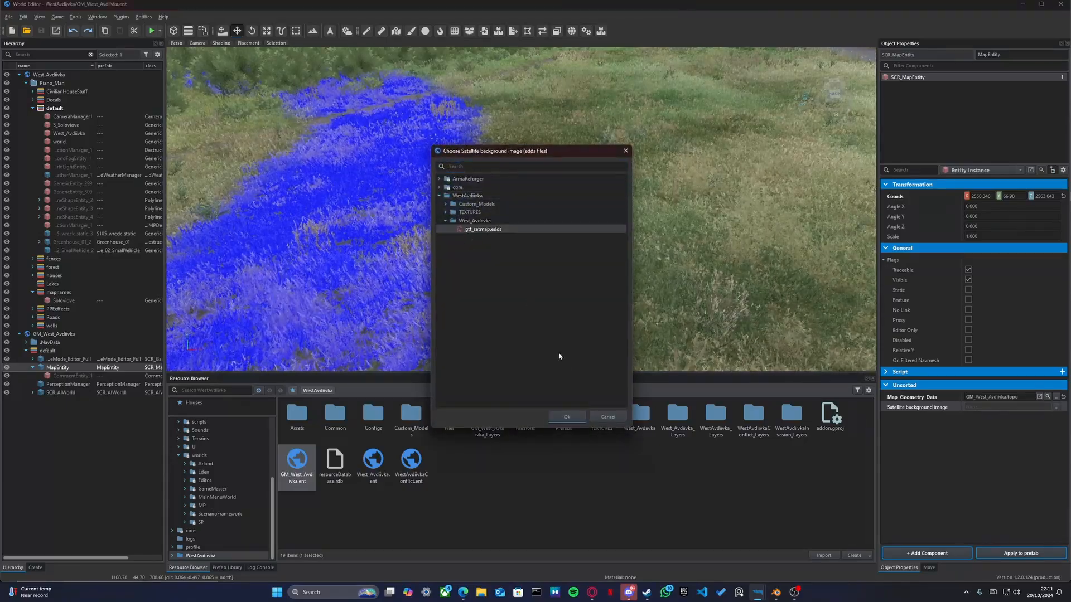
click(569, 418)
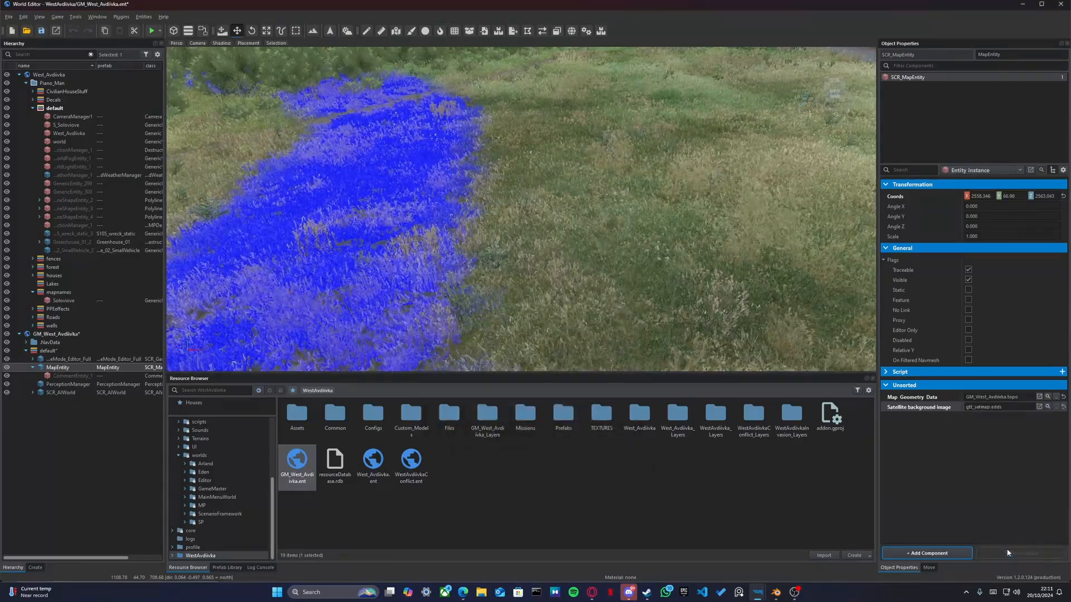
click(605, 257)
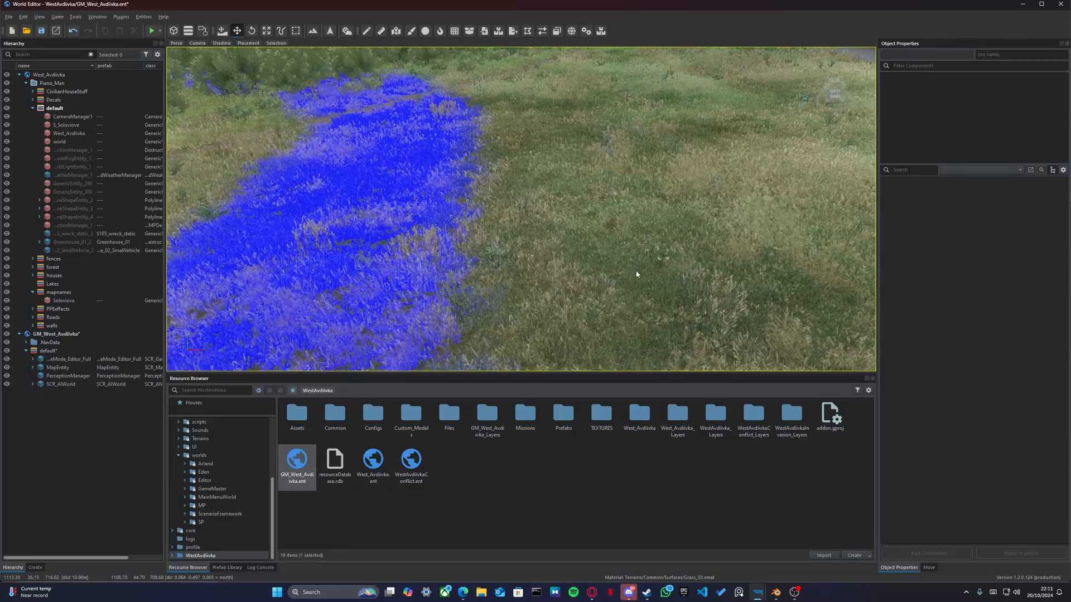
Step: Start play mode and inspect the satellite imagery and S_Soloviove name on the in-game map, close up and zoomed out
click(152, 30)
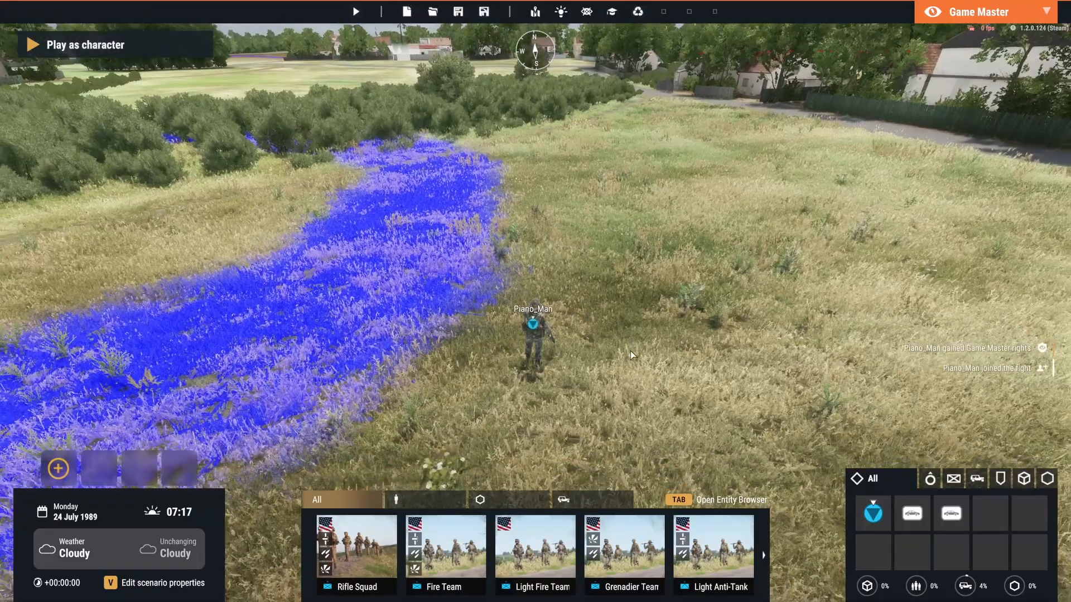
key(m)
scroll(461, 321, up, 5)
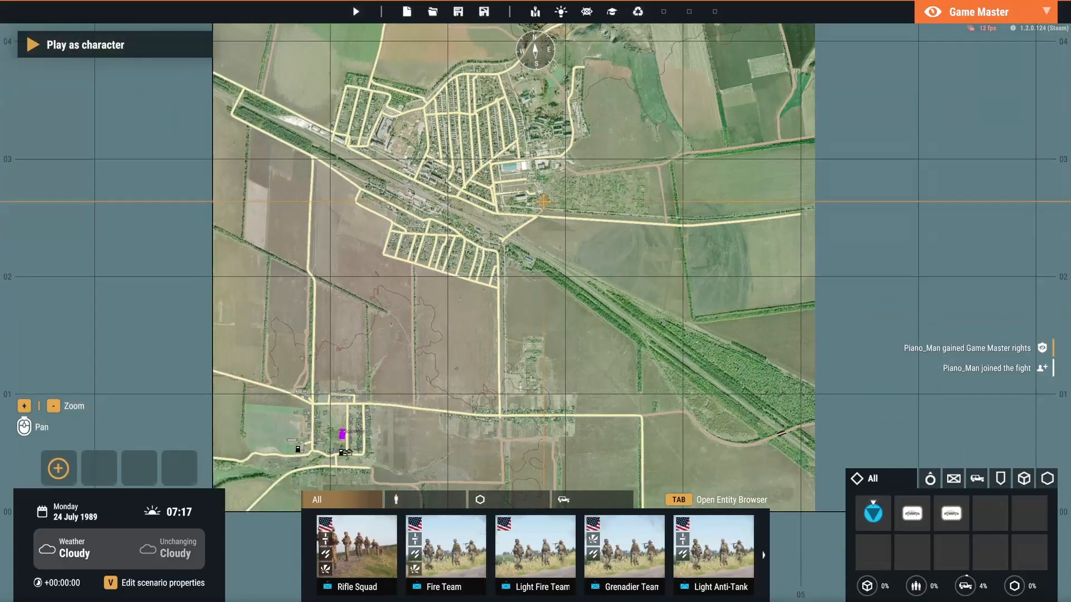
scroll(461, 321, up, 5)
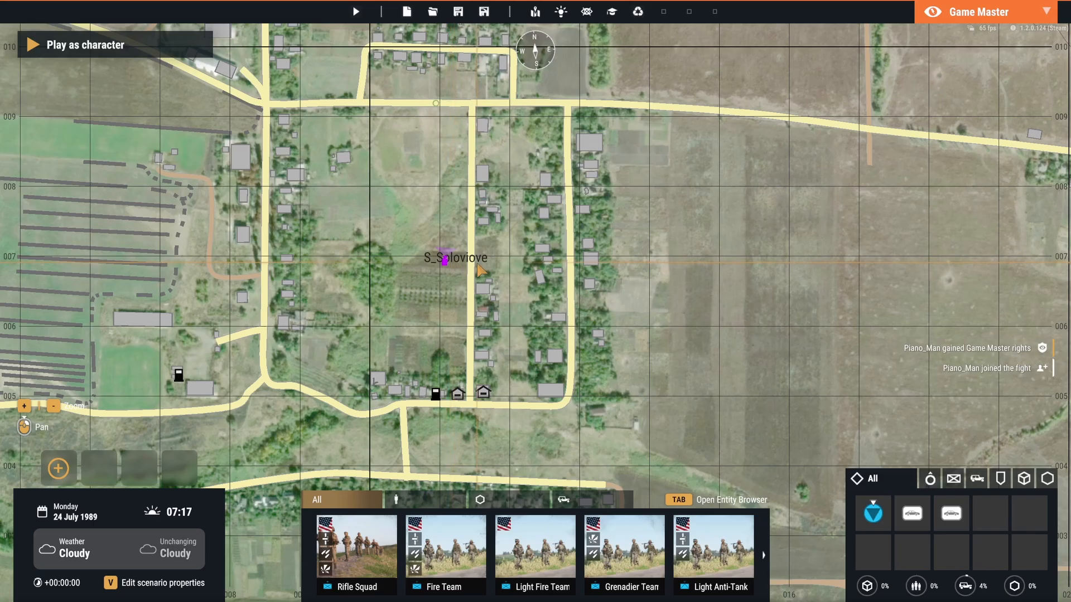
scroll(524, 273, down, 5)
drag(703, 202, 547, 262)
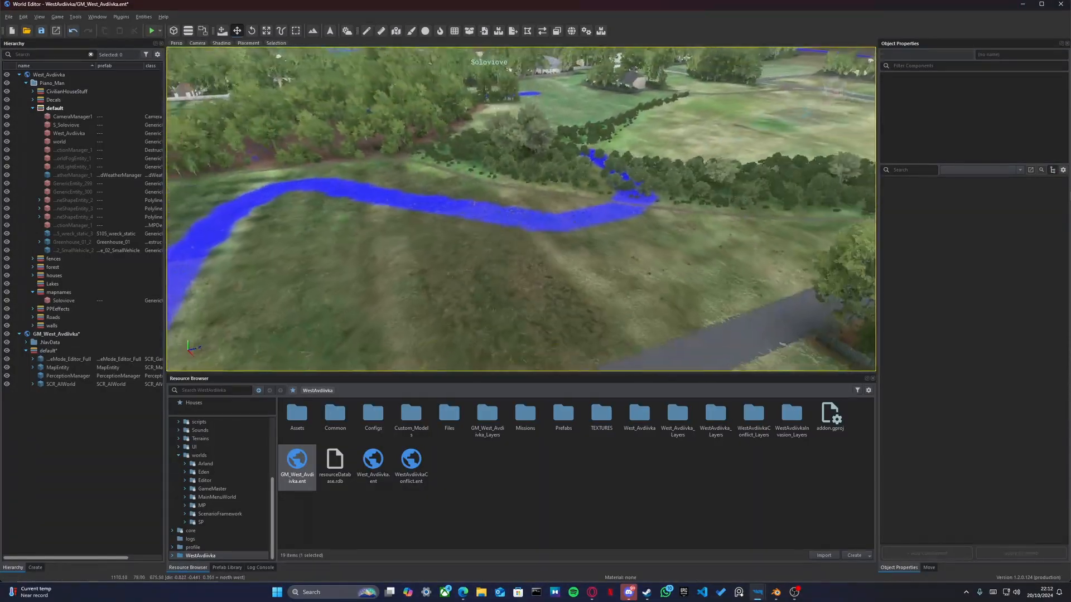
Step: Delete the Soloviove entity from the mapnames layer and move S_Soloviove from the default layer into mapnames
key(w)
right_drag(518, 95, 560, 111)
key(w)
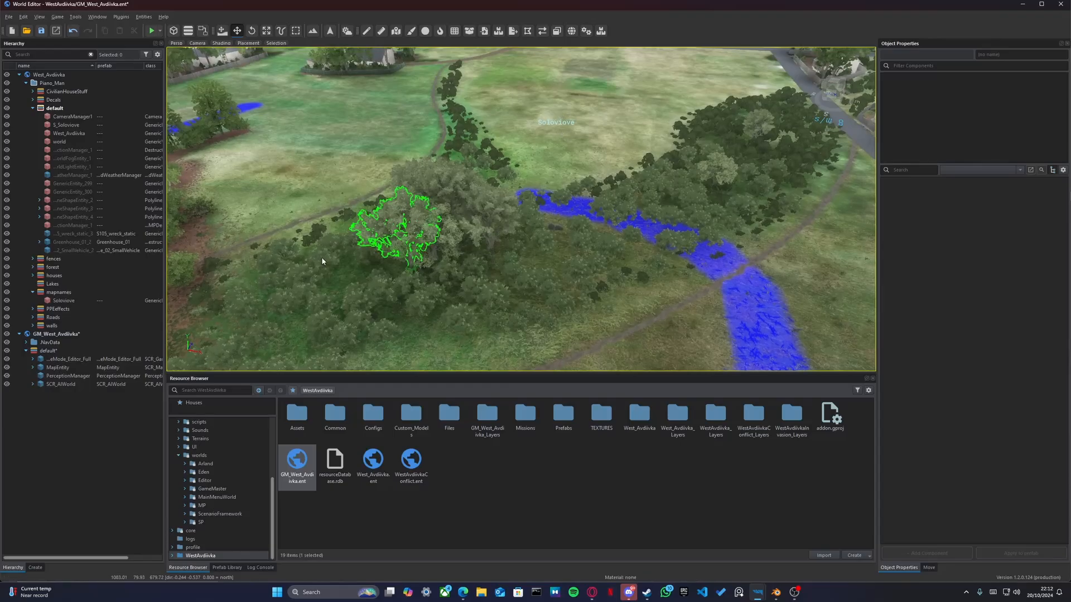
click(69, 302)
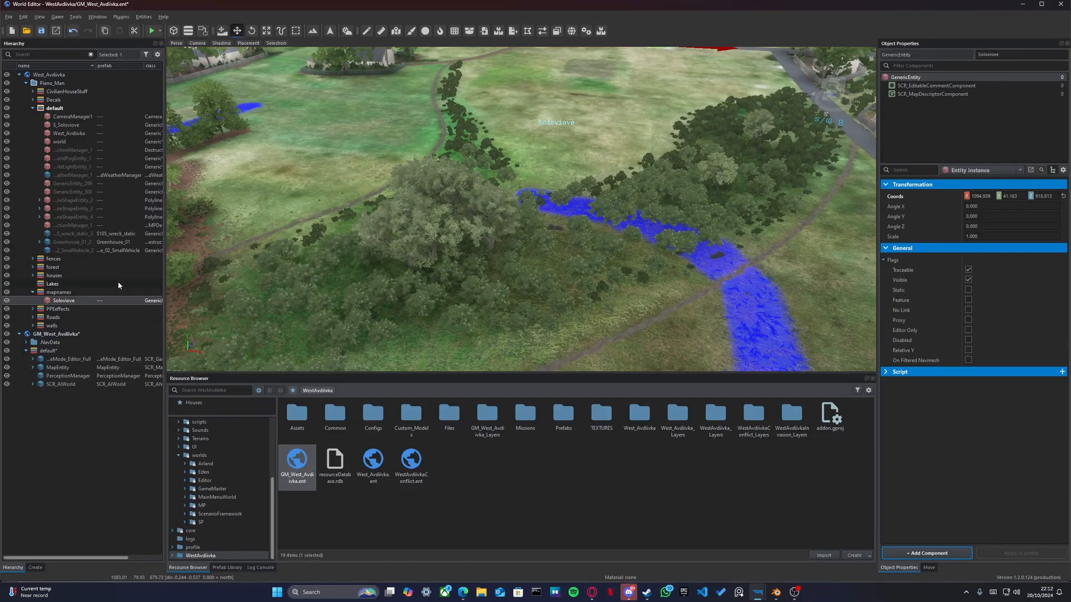
key(s)
right_drag(613, 196, 639, 176)
key(Delete)
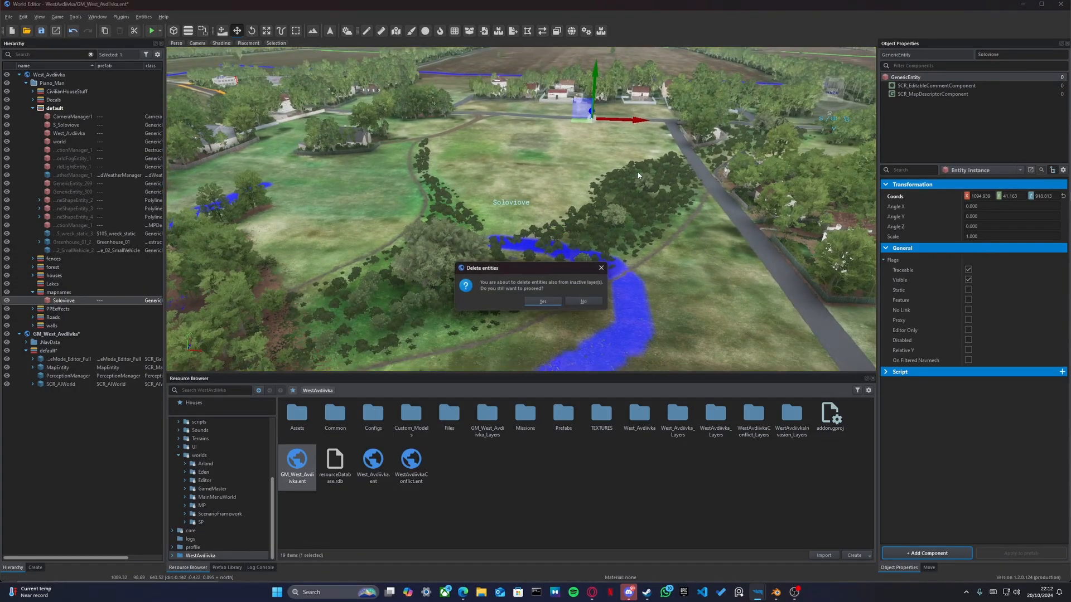
click(543, 302)
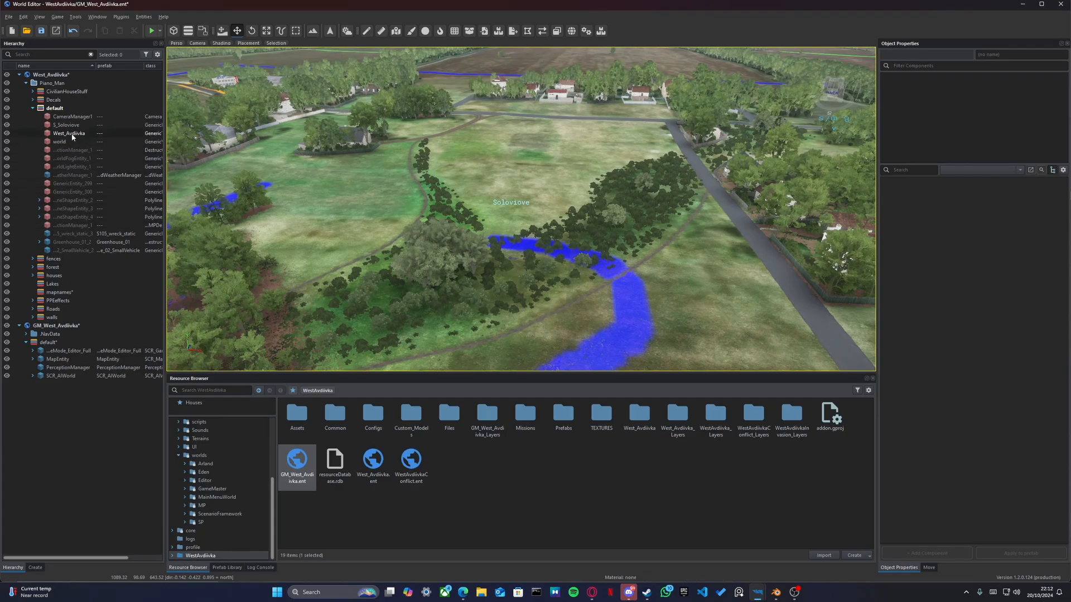
drag(67, 125, 59, 296)
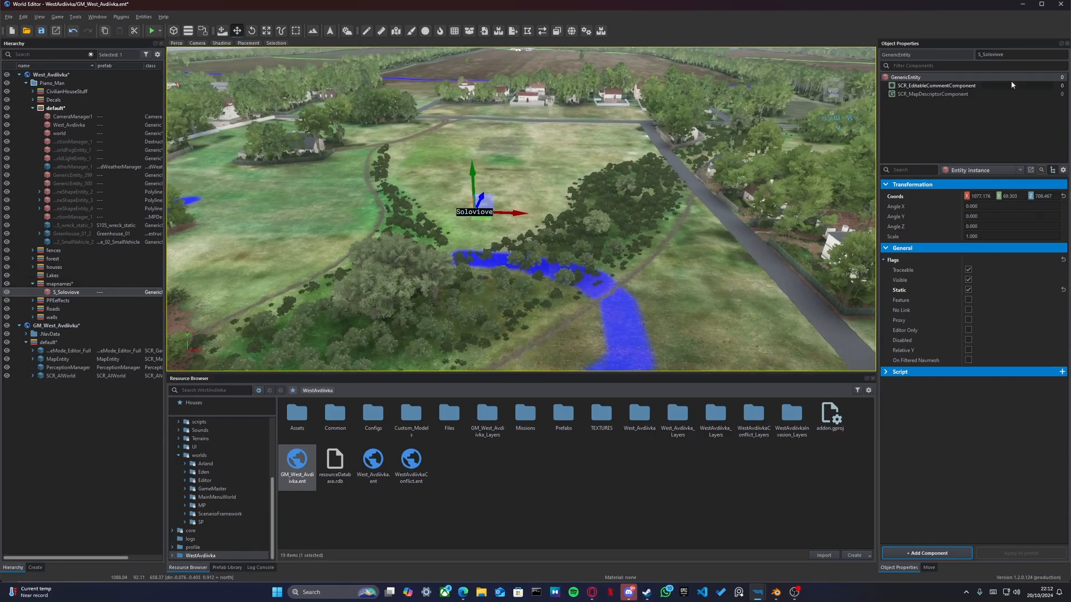
Step: Set the display name to Soloviove and the scale to 0.2 in S_Soloviove's SCR_MapDescriptorComponent, and save the world
click(933, 93)
scroll(817, 255, up, 3)
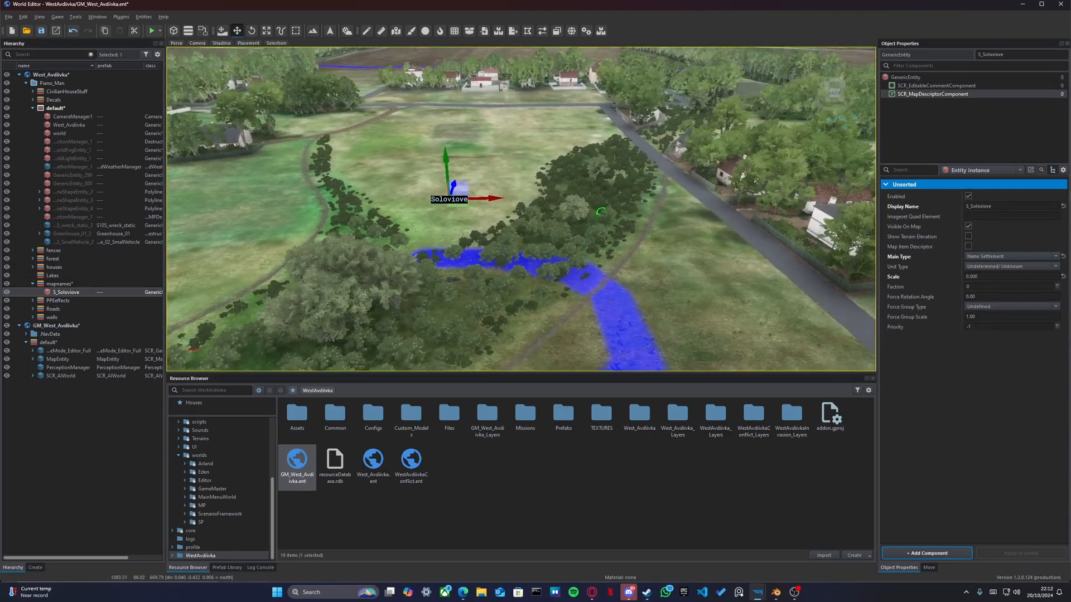
click(971, 206)
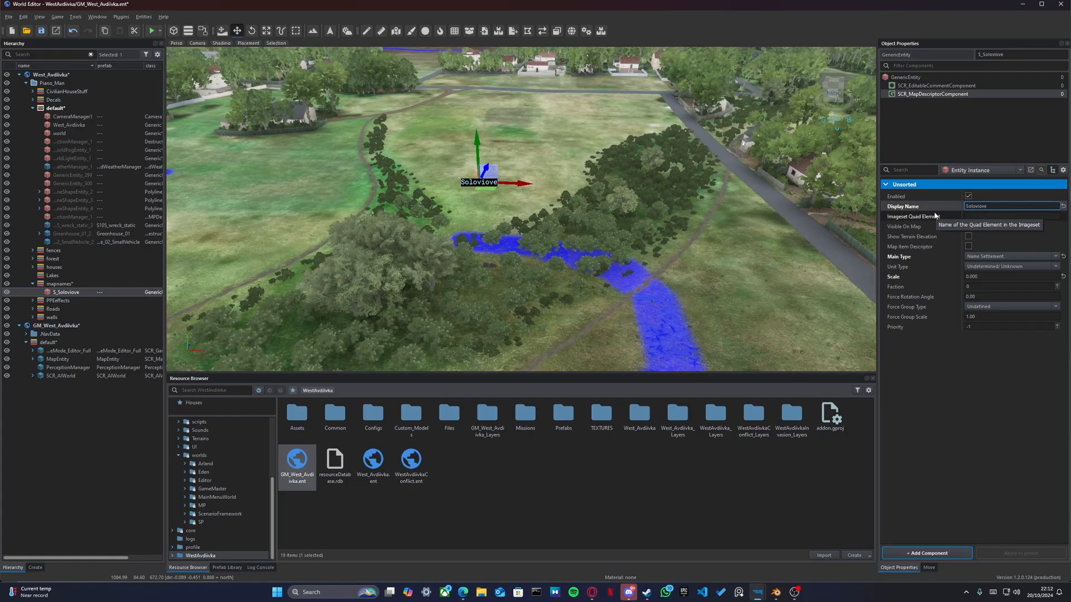
click(932, 226)
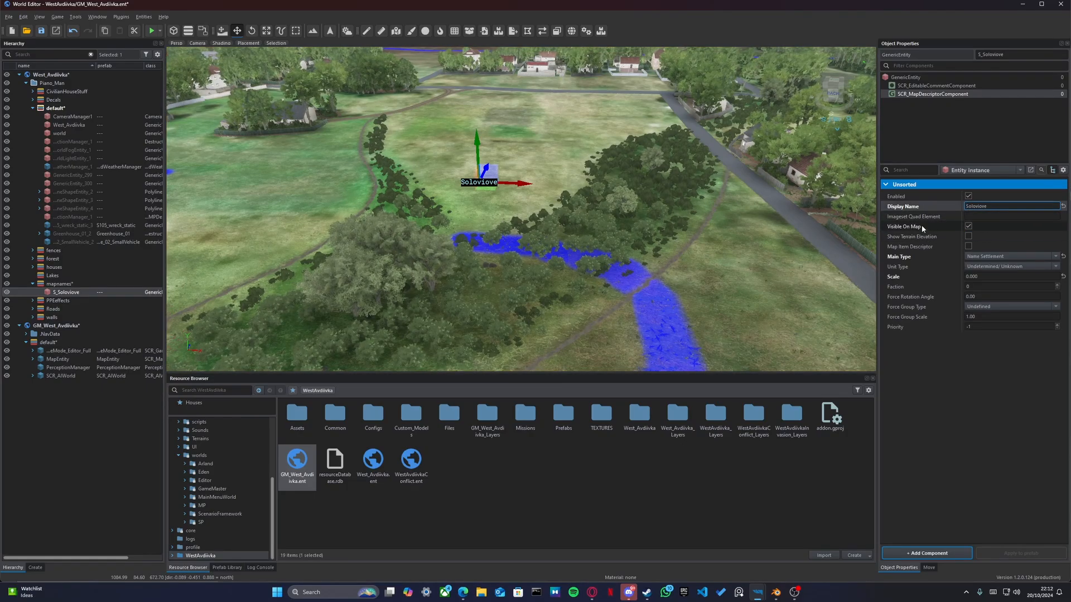
click(983, 276)
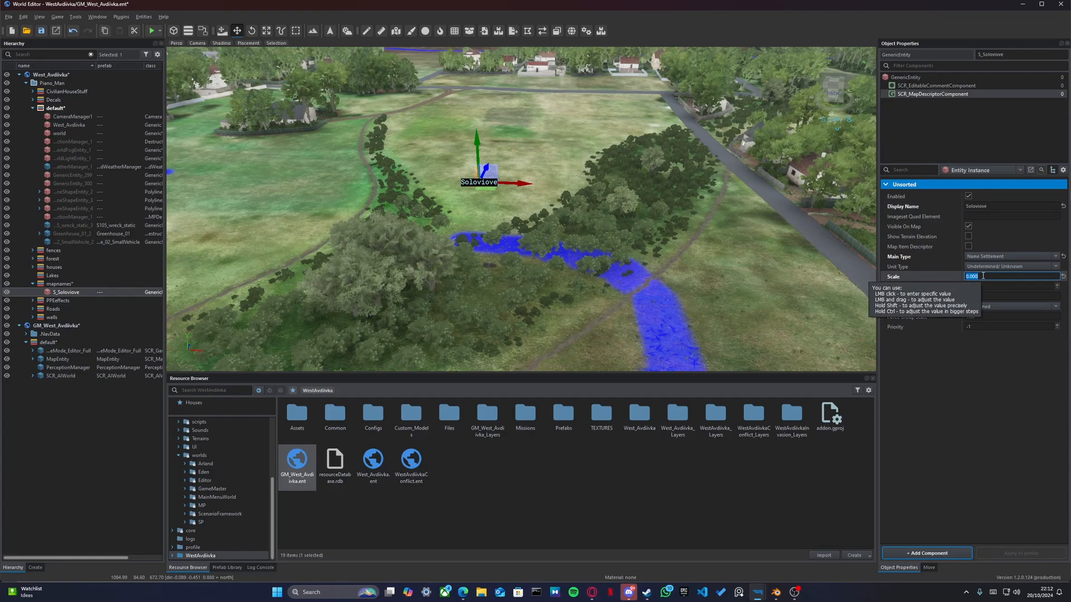
key(Return)
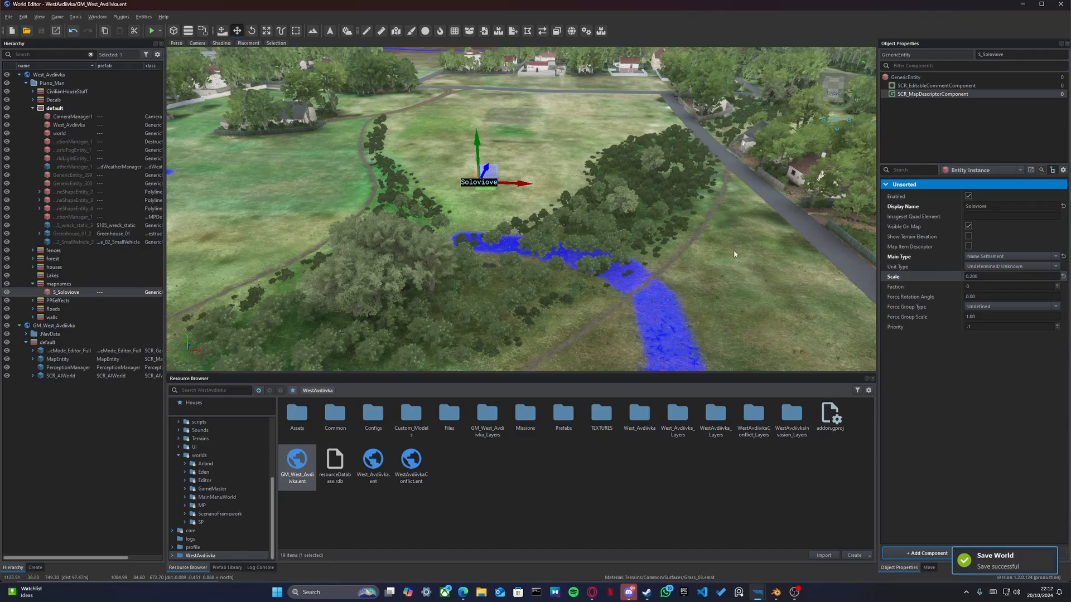
Step: Activate the Navmesh Tool over the village road and show its generation settings
drag(736, 260, 801, 328)
right_drag(801, 328, 548, 137)
key(s)
key(w)
key(w)
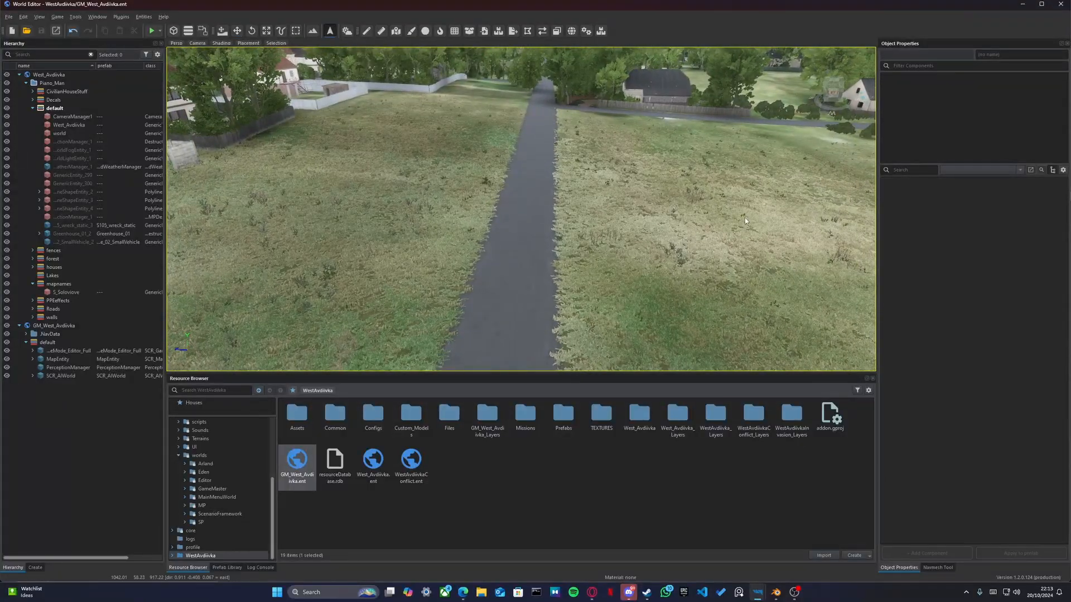
click(929, 567)
key(s)
right_drag(586, 239, 620, 259)
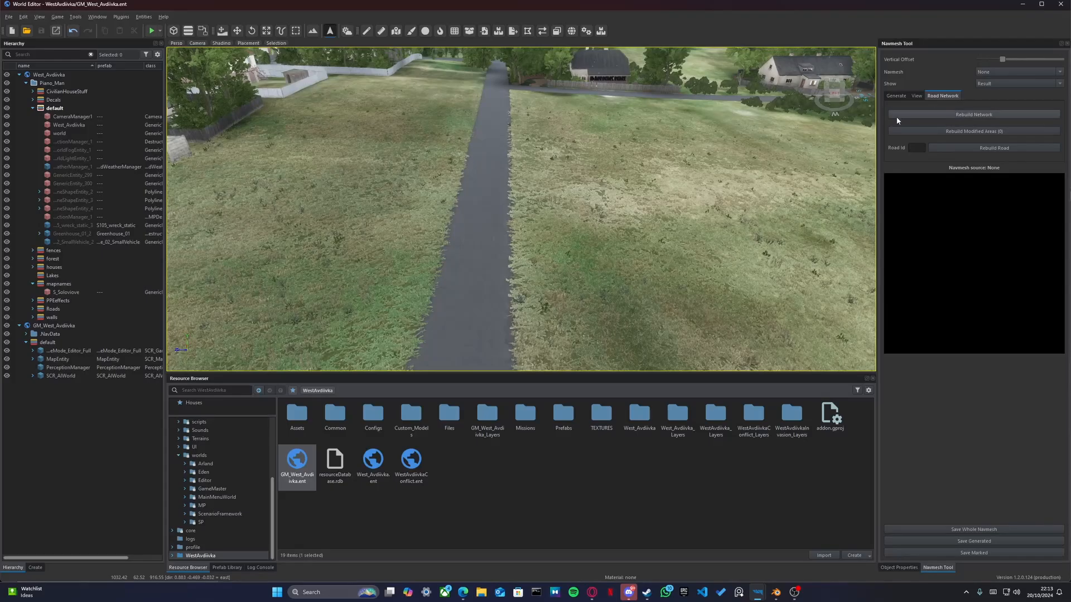
key(d)
mouse_move(803, 146)
right_down()
mouse_move(784, 156)
mouse_move(792, 159)
right_up()
key(a)
click(896, 96)
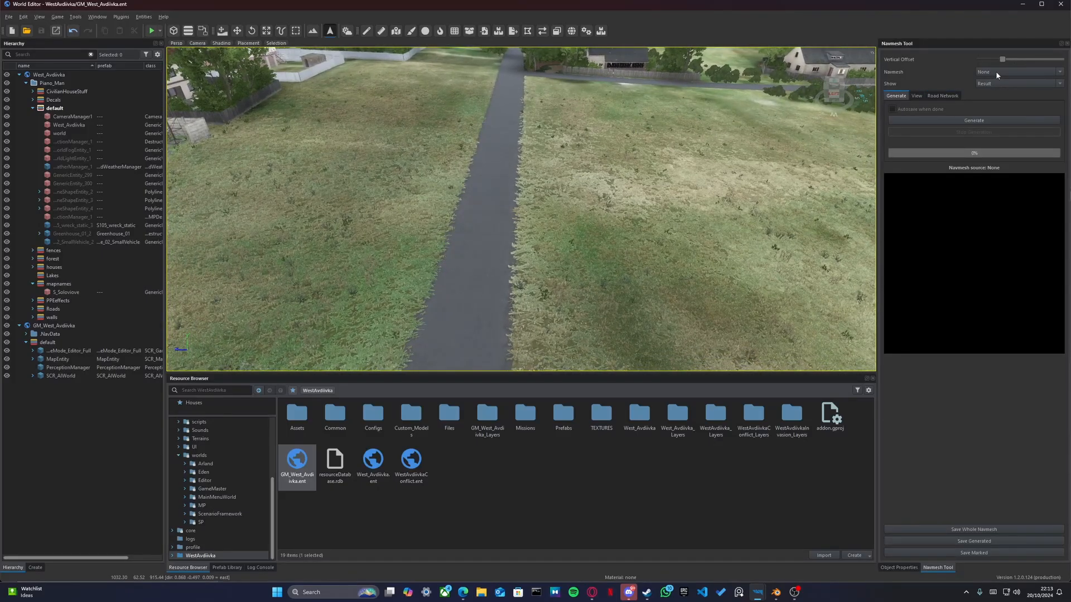
Step: Start generating the Soldiers navmesh for tiles 0 to 212 in both x and y
click(996, 72)
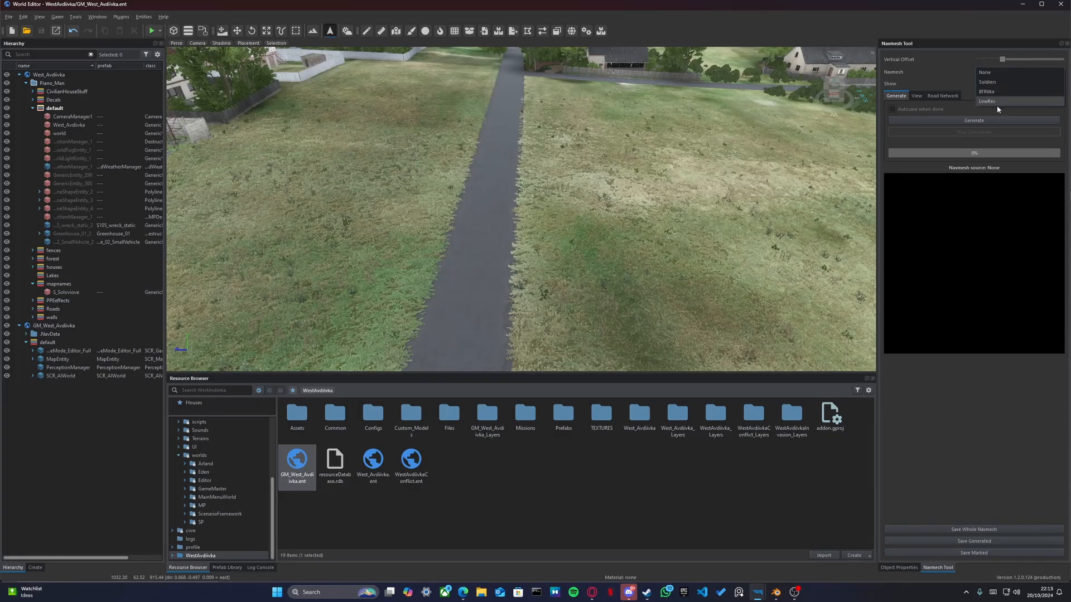
click(985, 72)
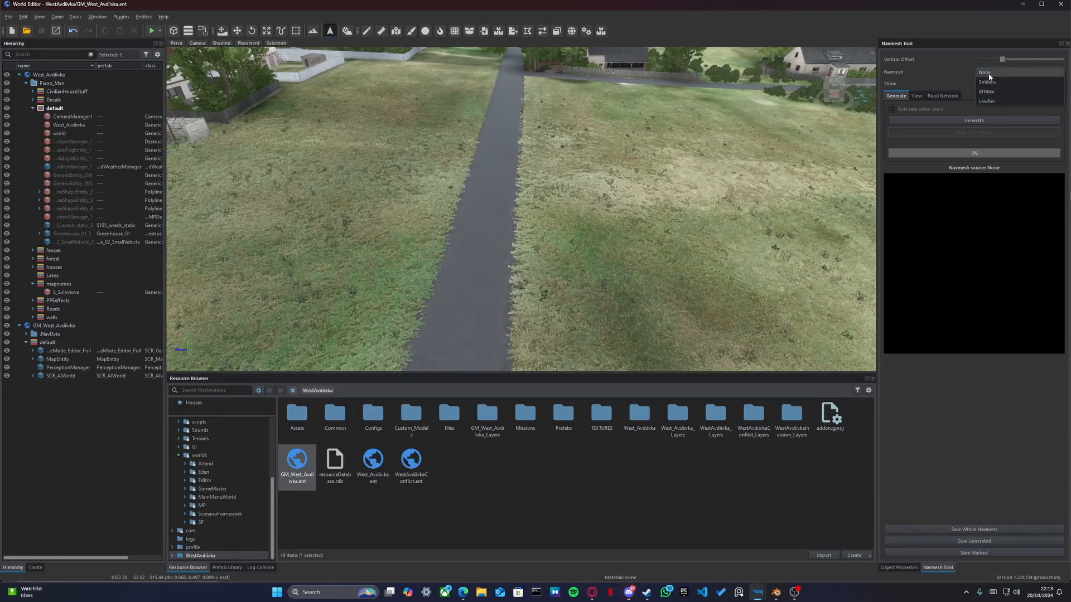
click(970, 121)
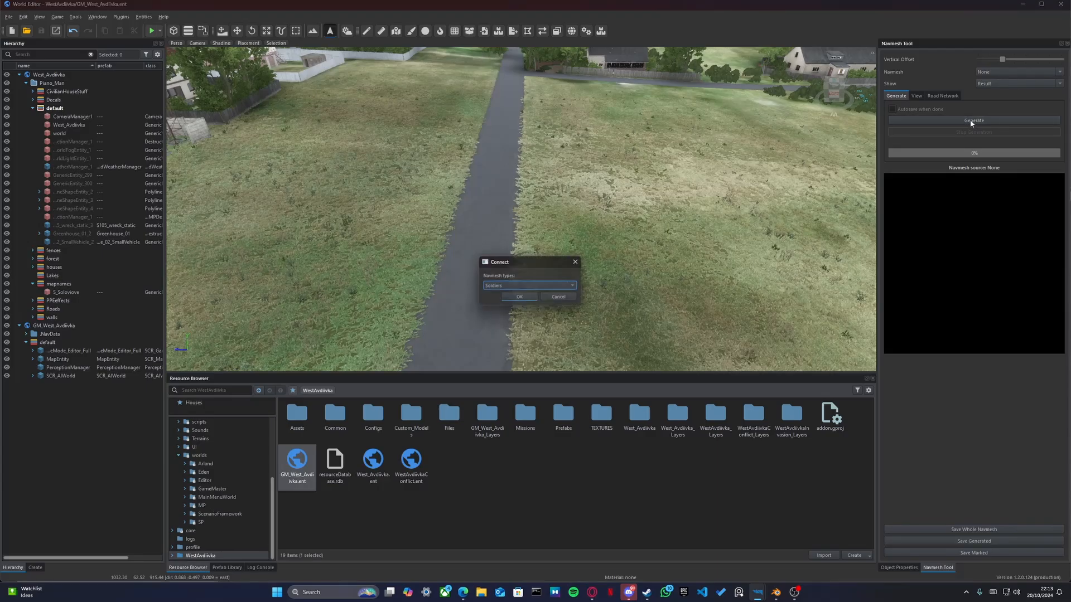
click(520, 299)
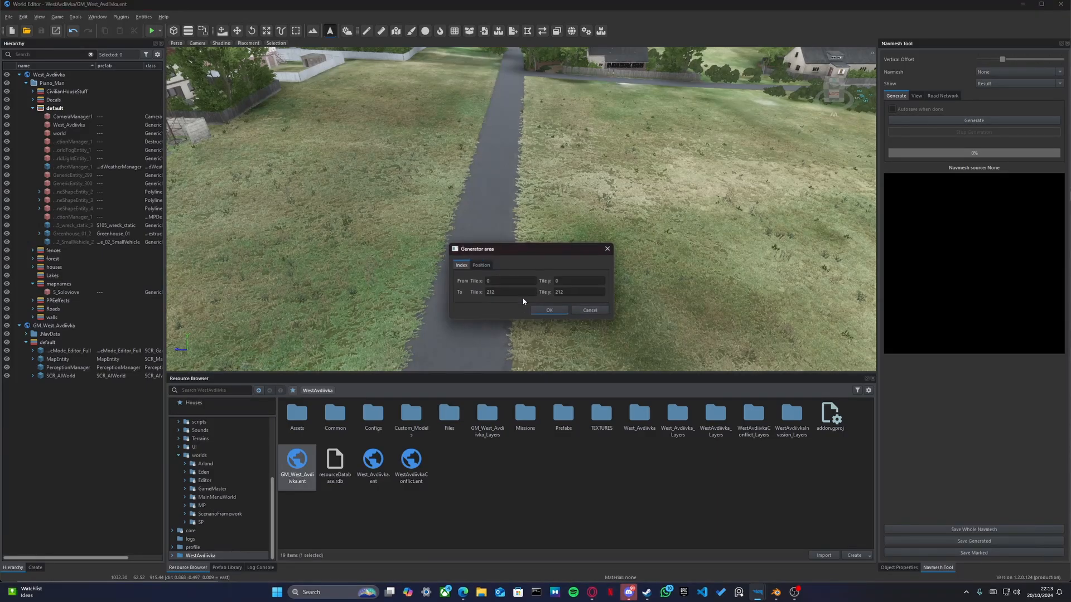
click(532, 311)
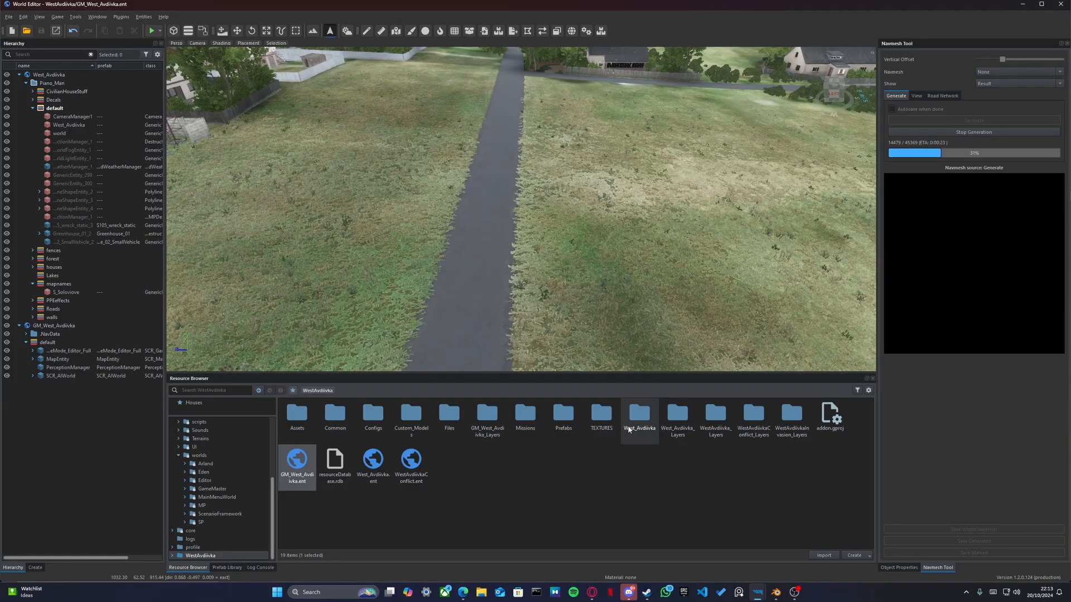
Step: Look through the project's folders and locate the BTRlike, Lowres and soldiers .nmn navmesh files in West_Avdiivka
double_click(685, 428)
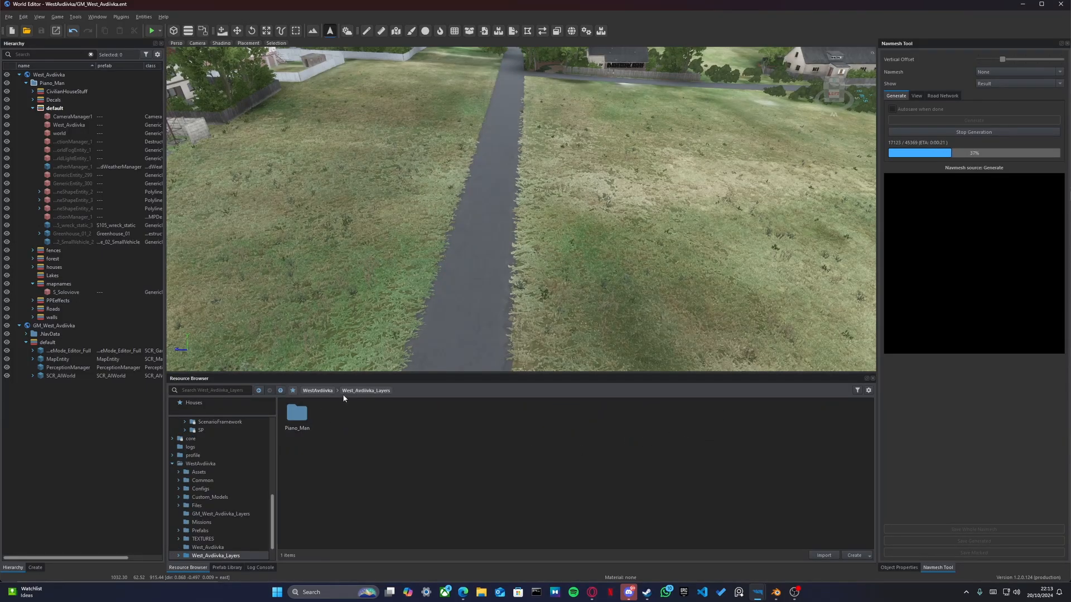
click(317, 391)
double_click(715, 419)
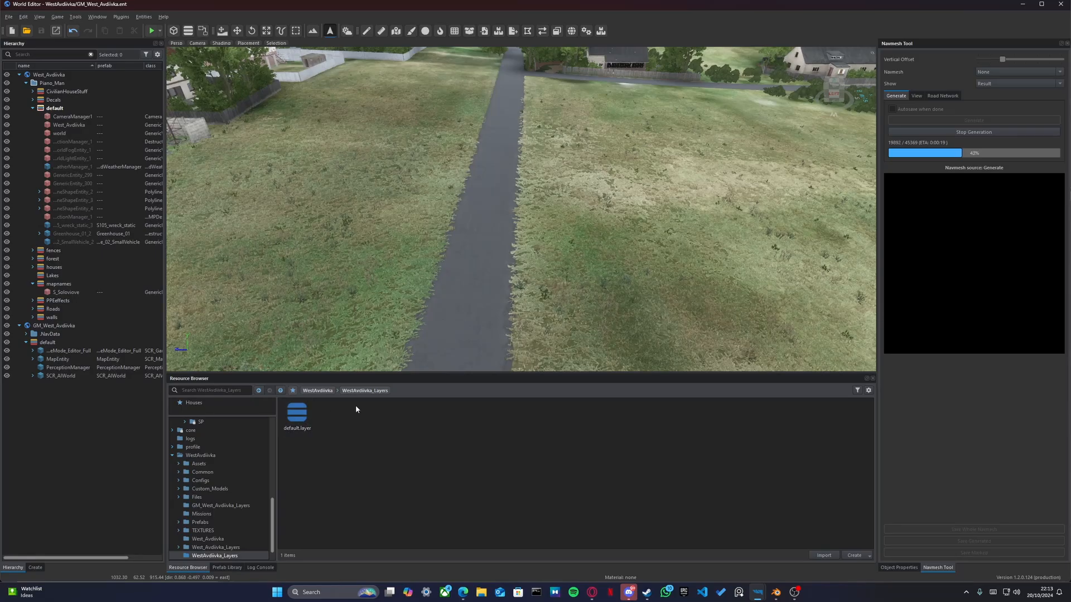
click(317, 391)
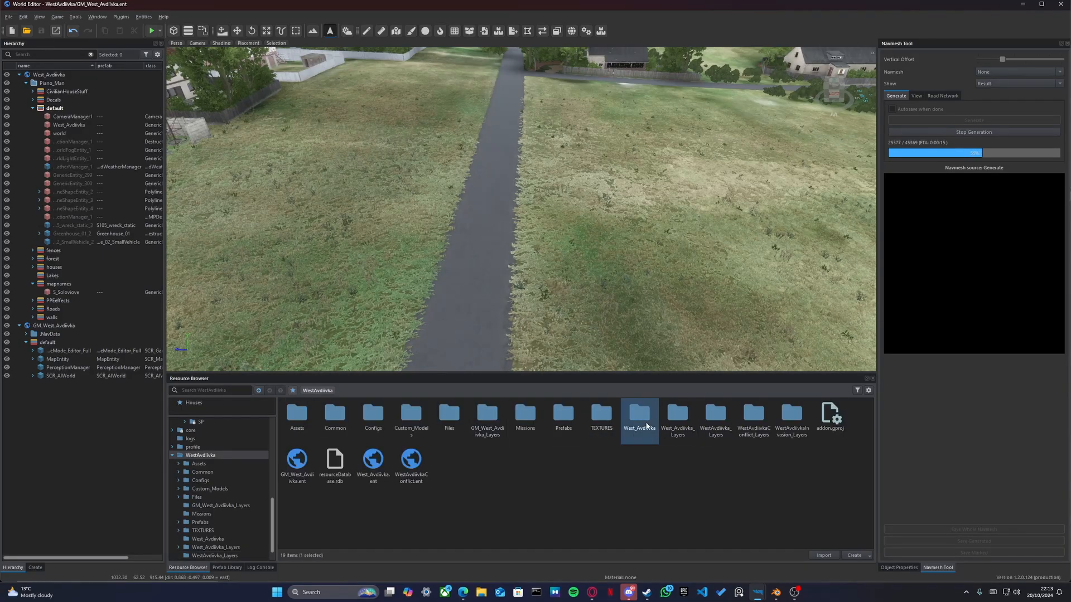
double_click(641, 421)
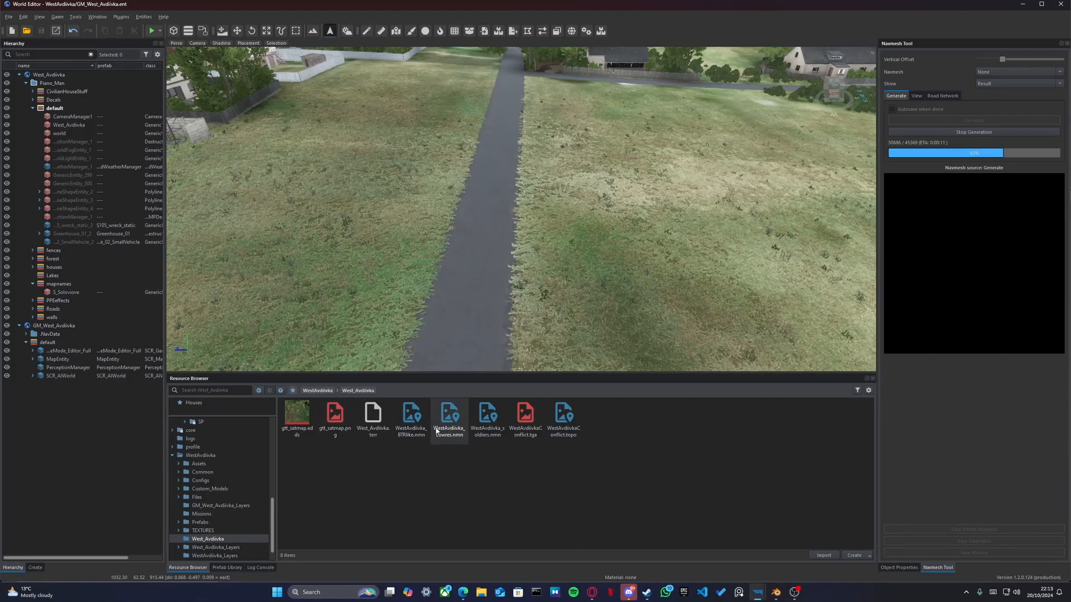
click(450, 418)
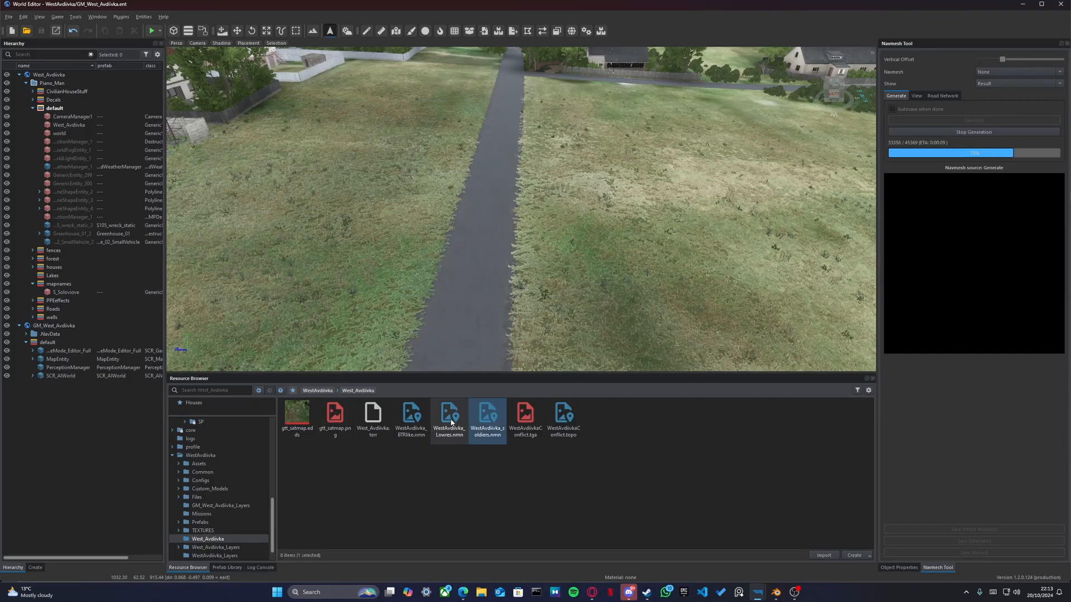
click(410, 422)
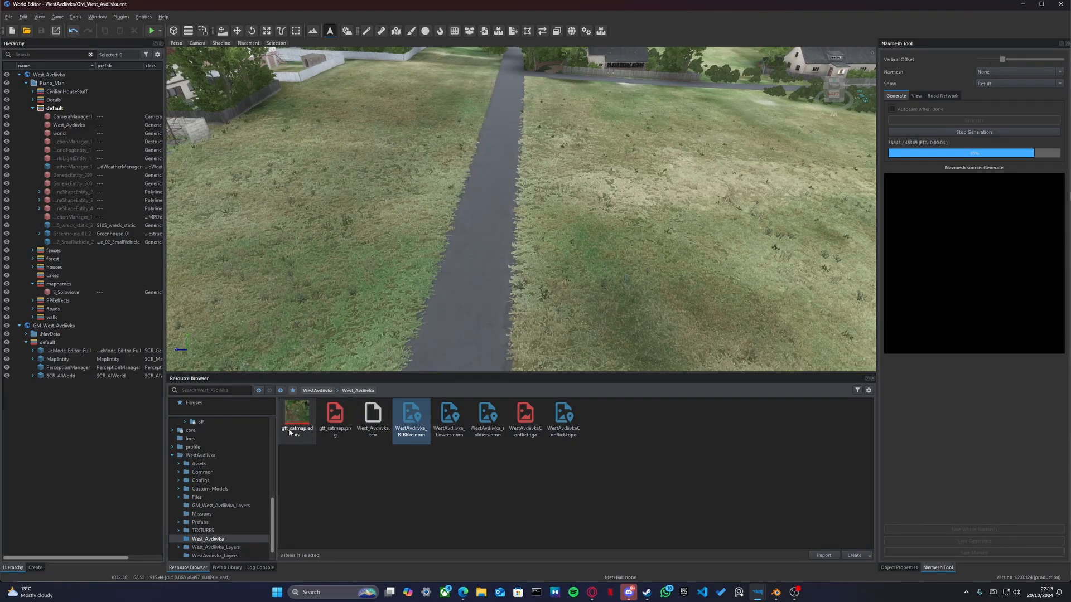
click(569, 421)
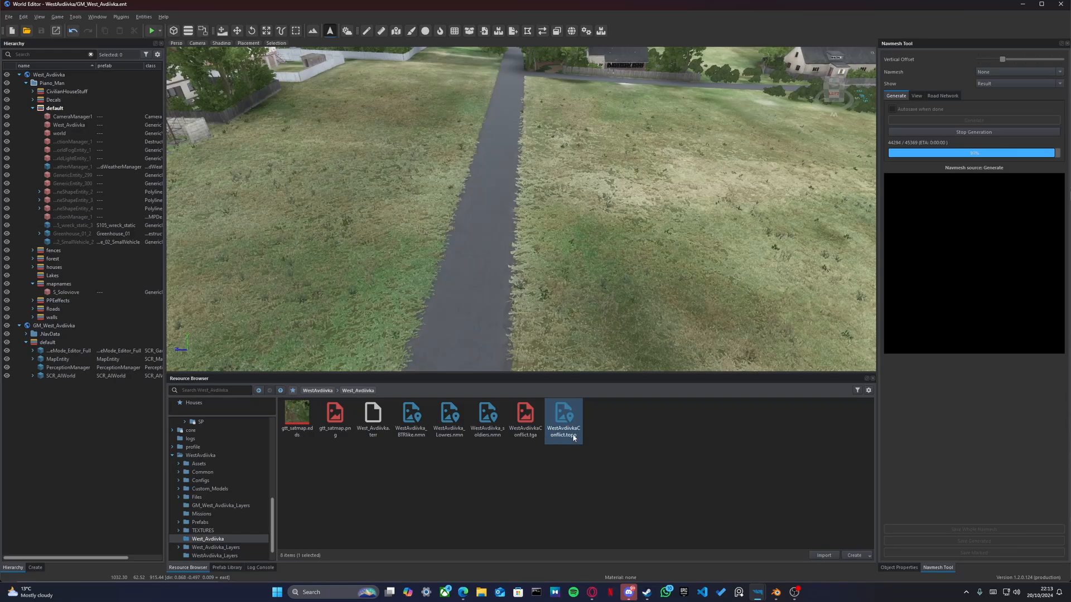
click(289, 427)
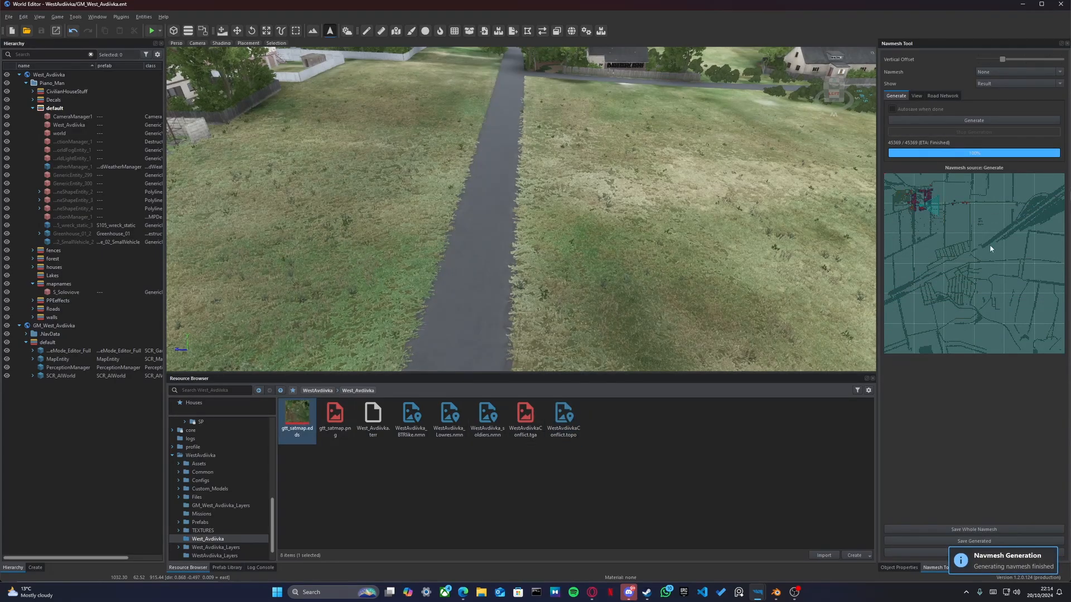
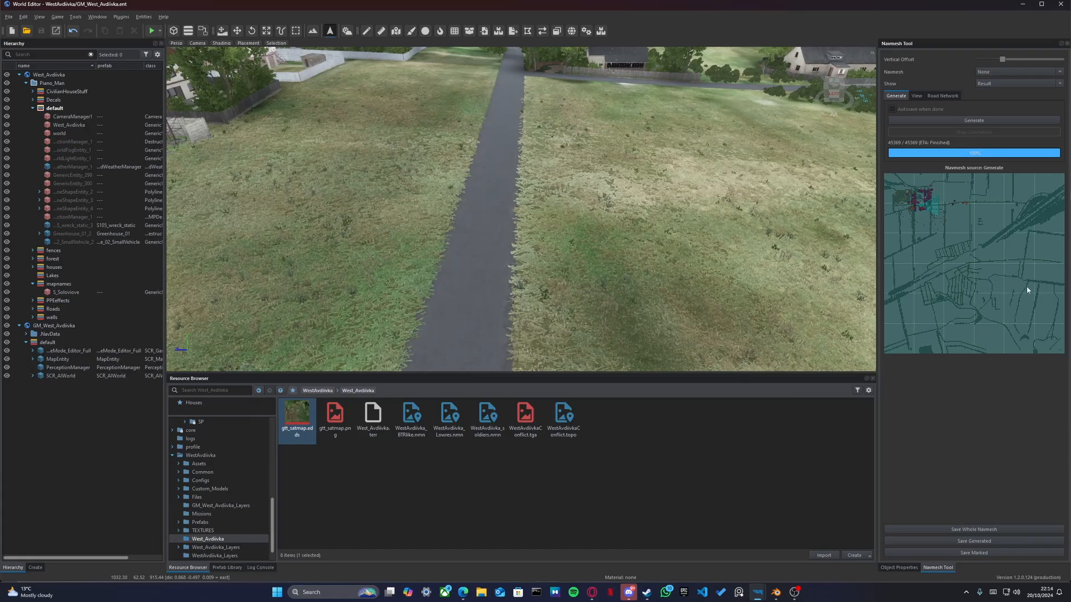
right_drag(471, 194, 476, 286)
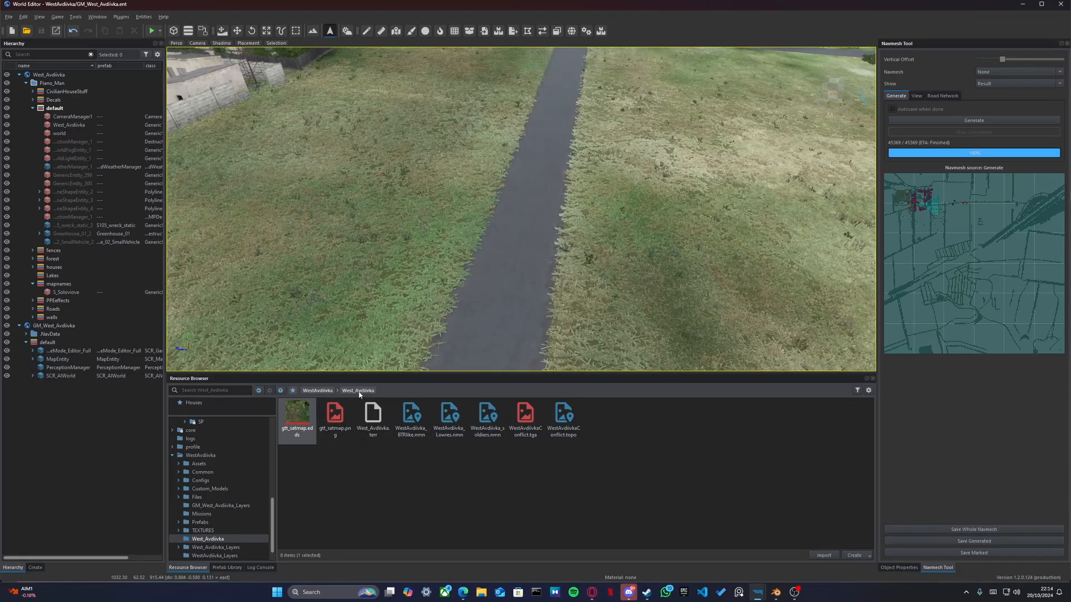
click(943, 530)
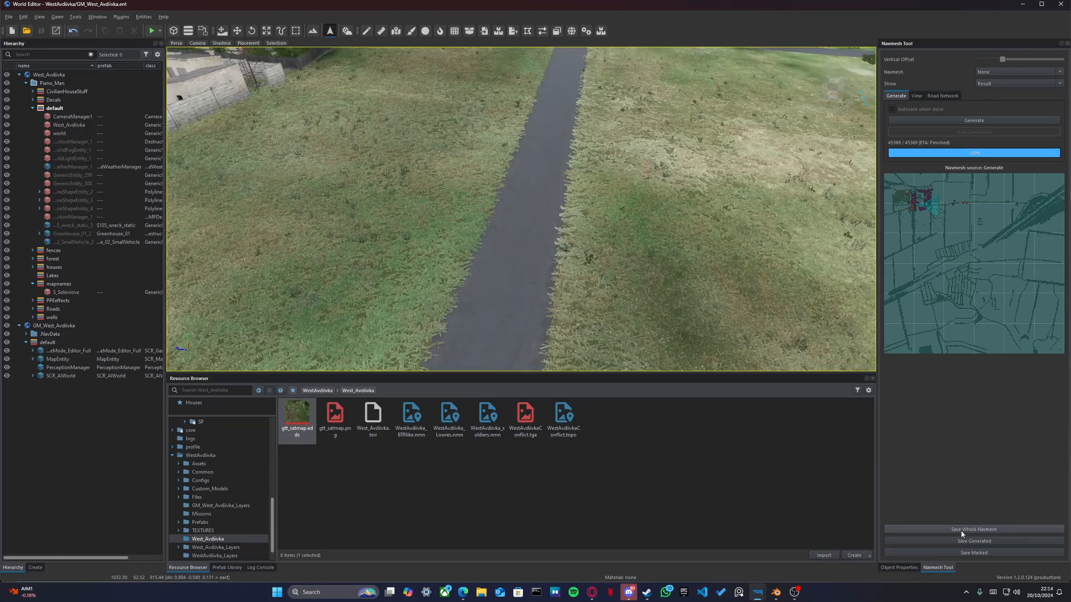
click(961, 530)
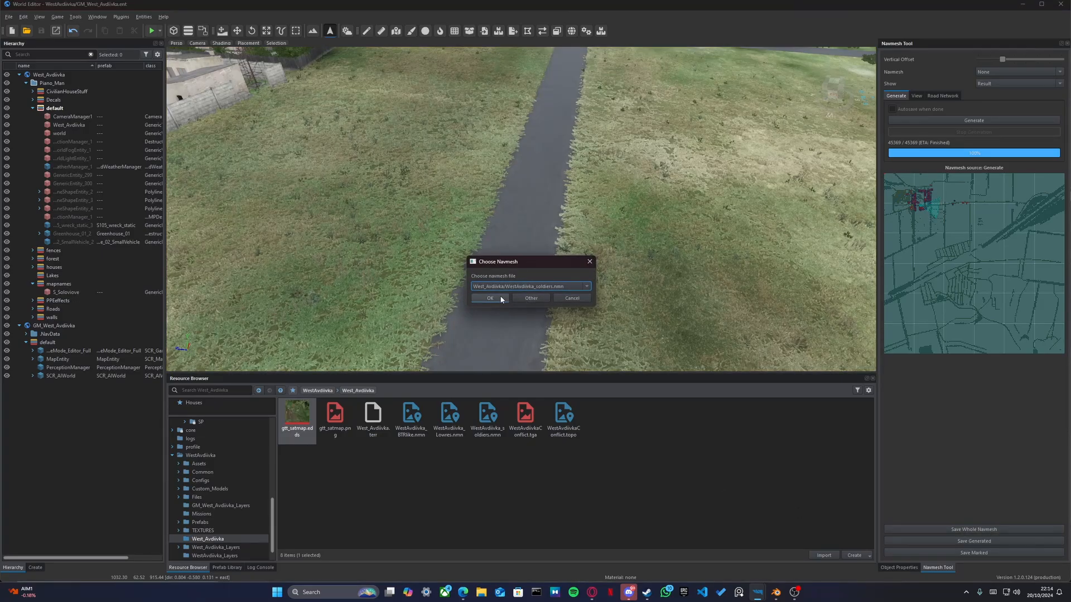
click(524, 298)
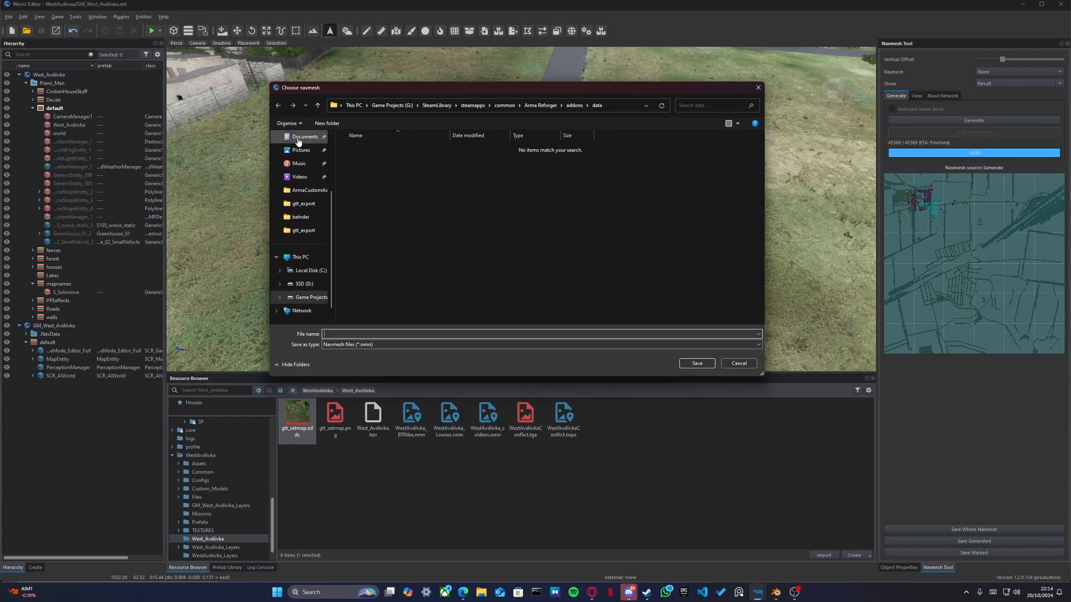
double_click(364, 252)
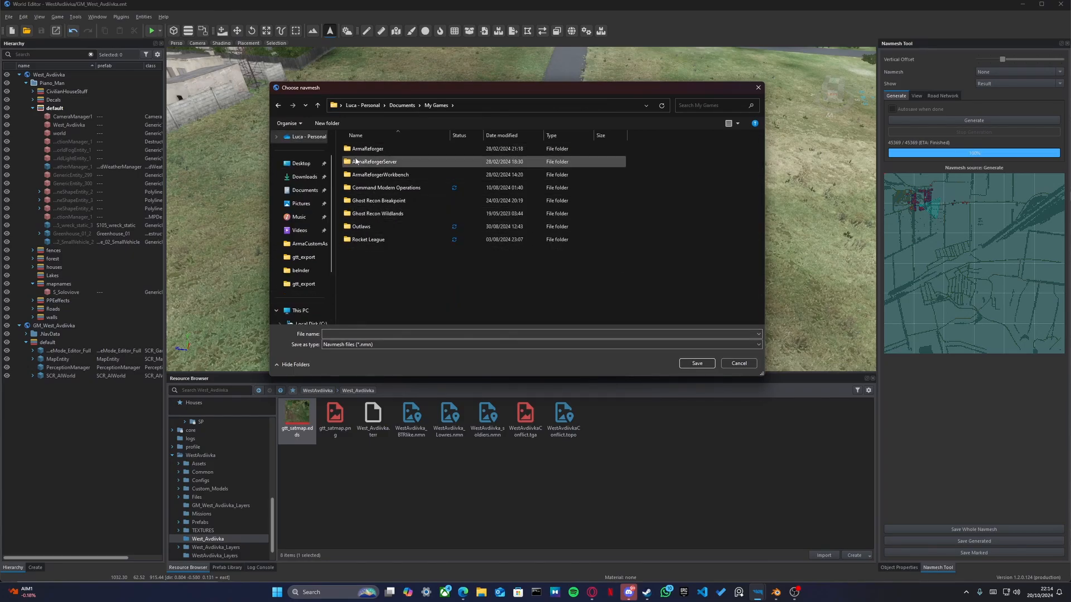
double_click(366, 177)
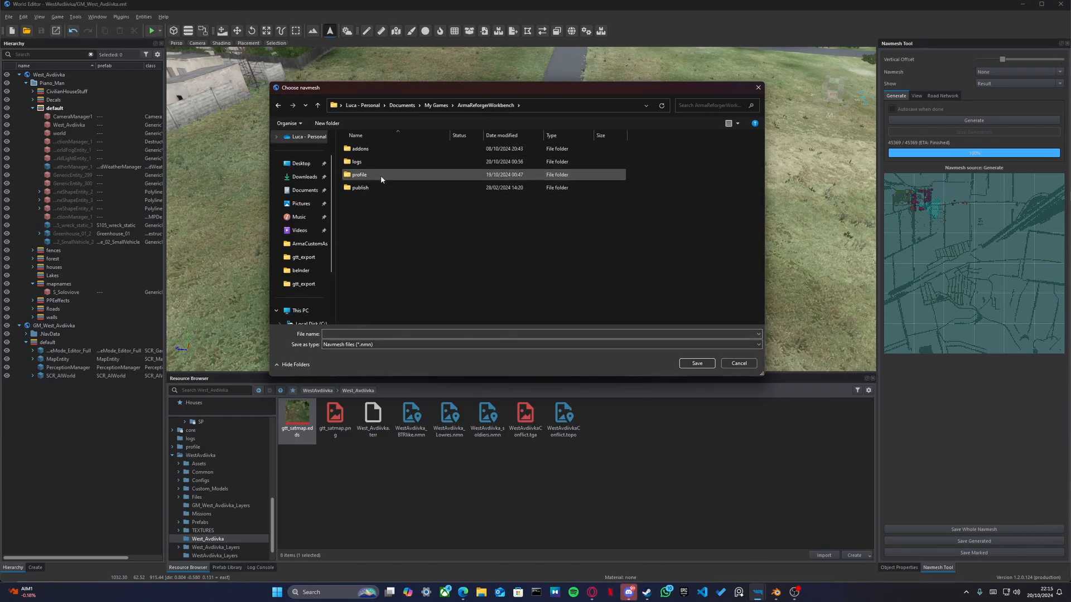
double_click(367, 149)
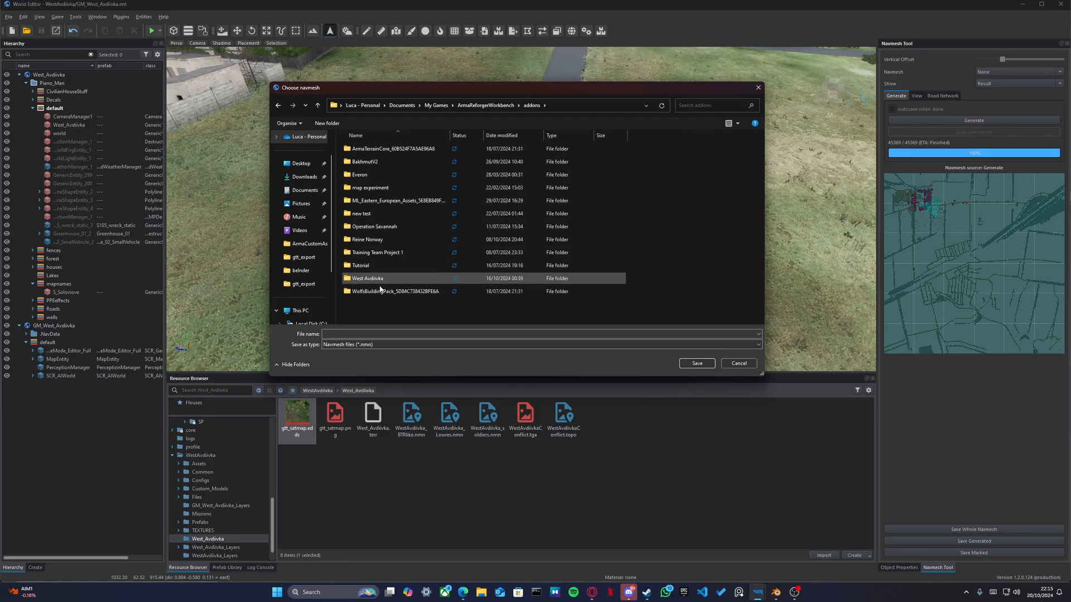
double_click(368, 277)
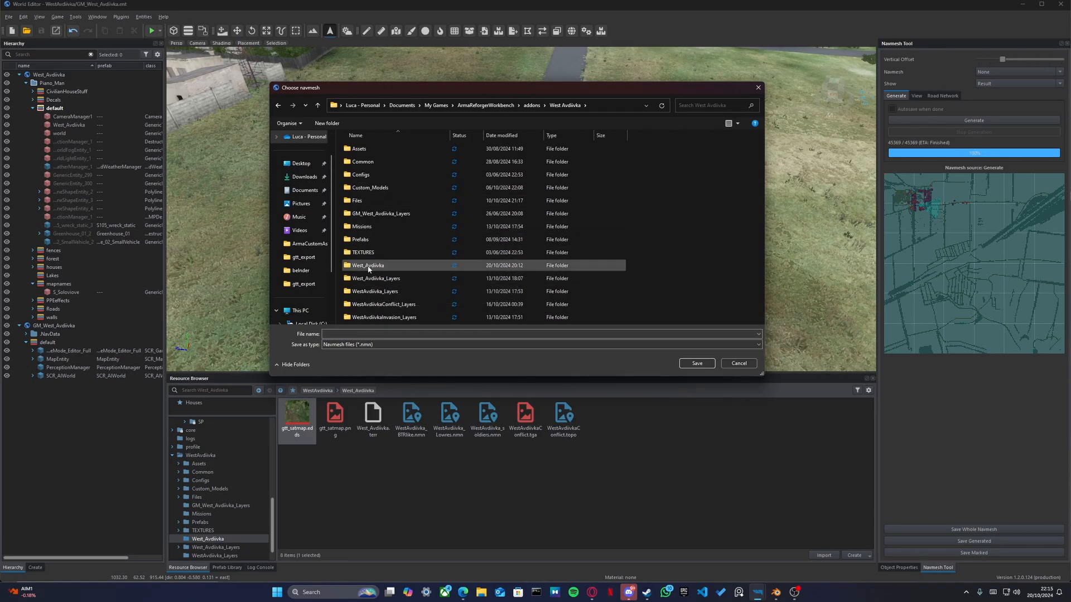
double_click(377, 266)
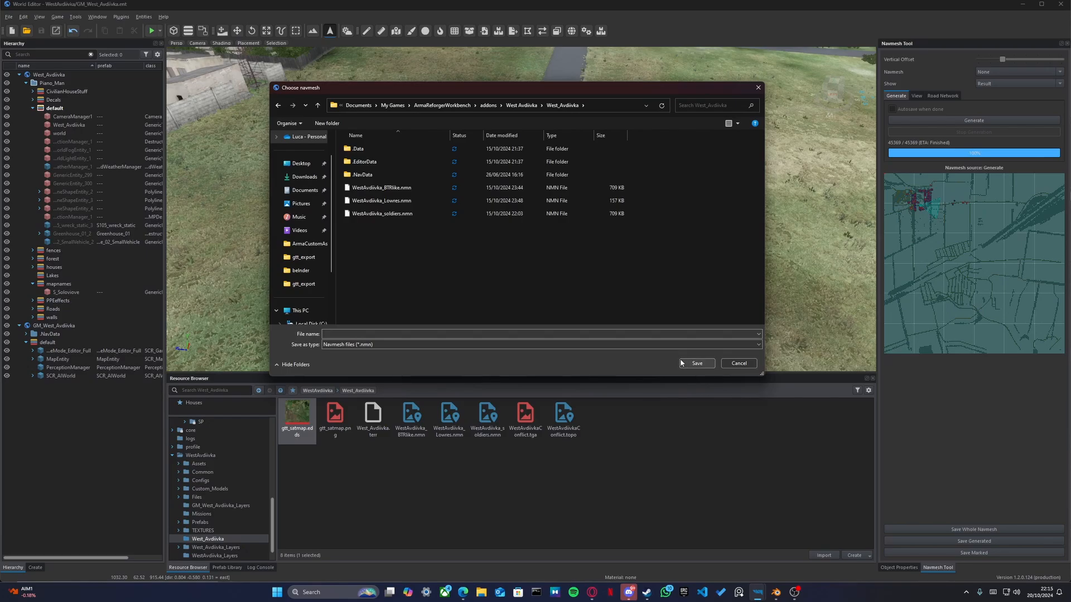
click(758, 88)
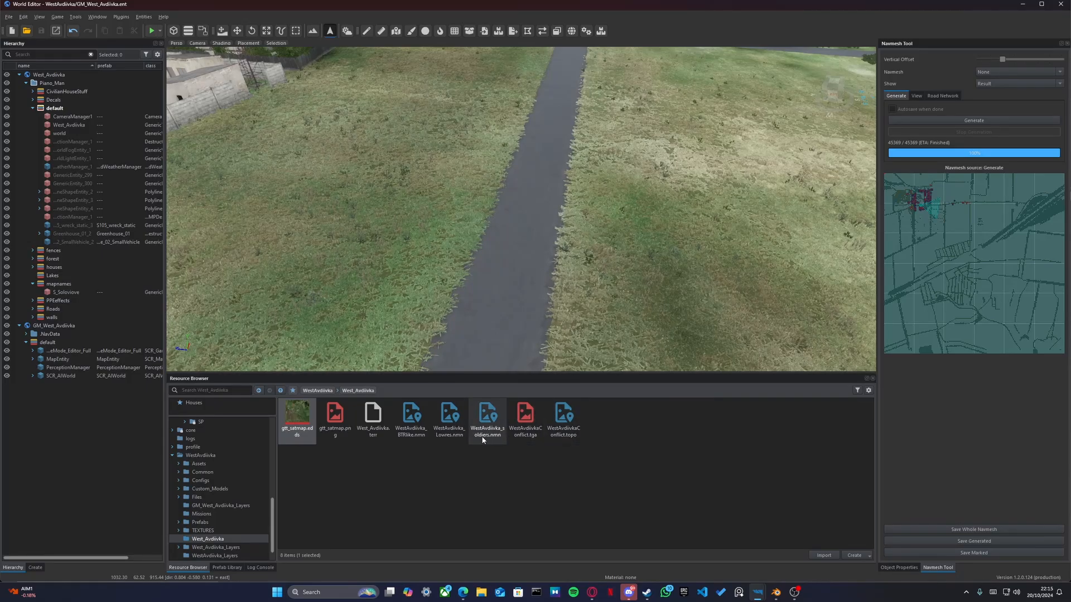
Step: Save the whole generated Soldiers navmesh to West_Avdiivka/WestAvdiivka_soldiers.nmn
click(974, 530)
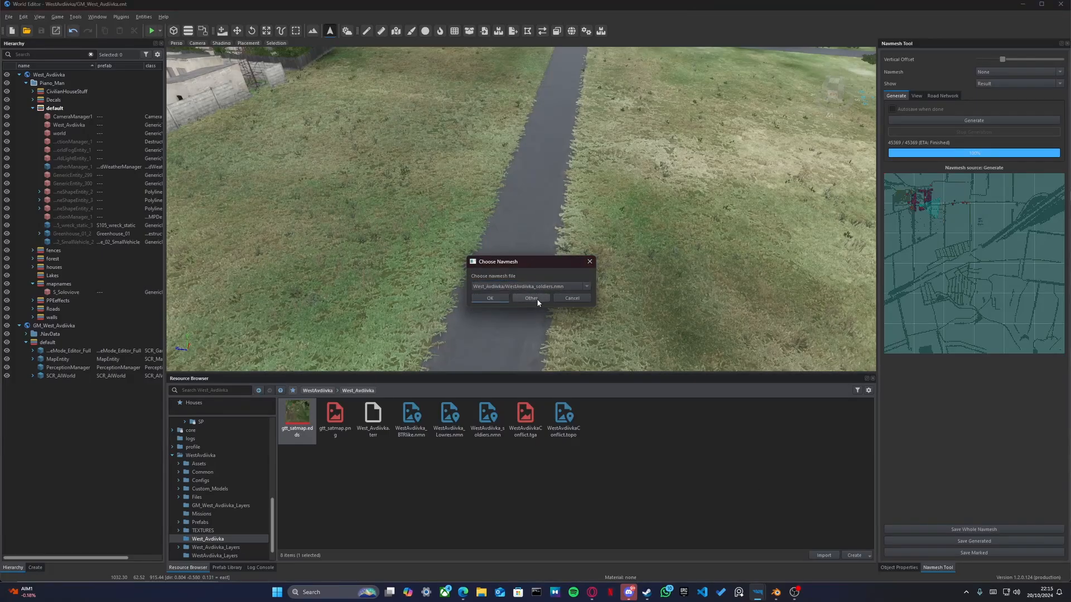
click(491, 299)
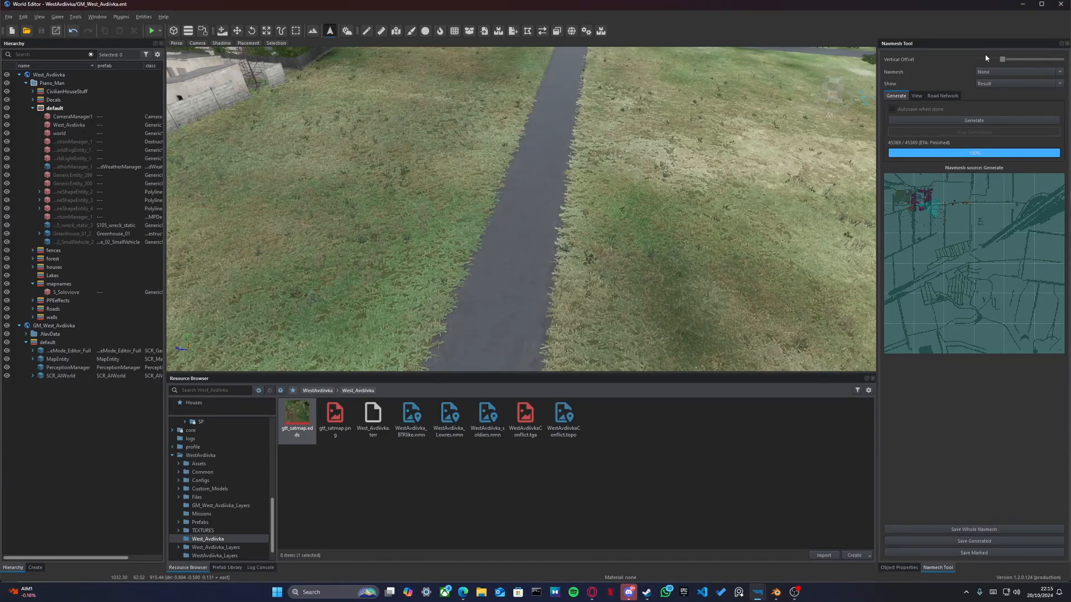
Step: Start generating the BTRlike navmesh for the world
click(971, 120)
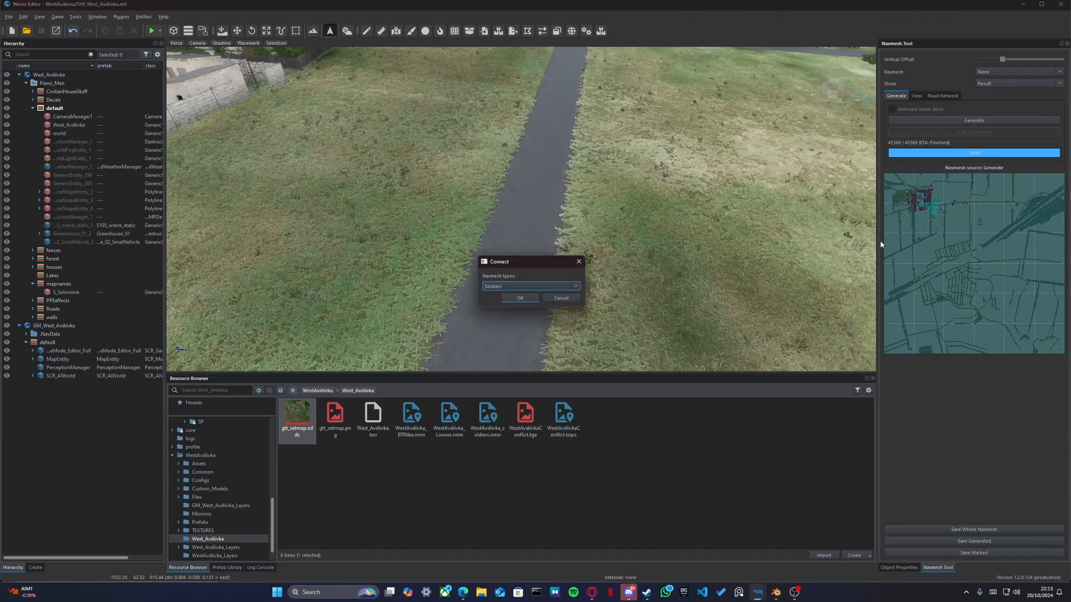
click(507, 288)
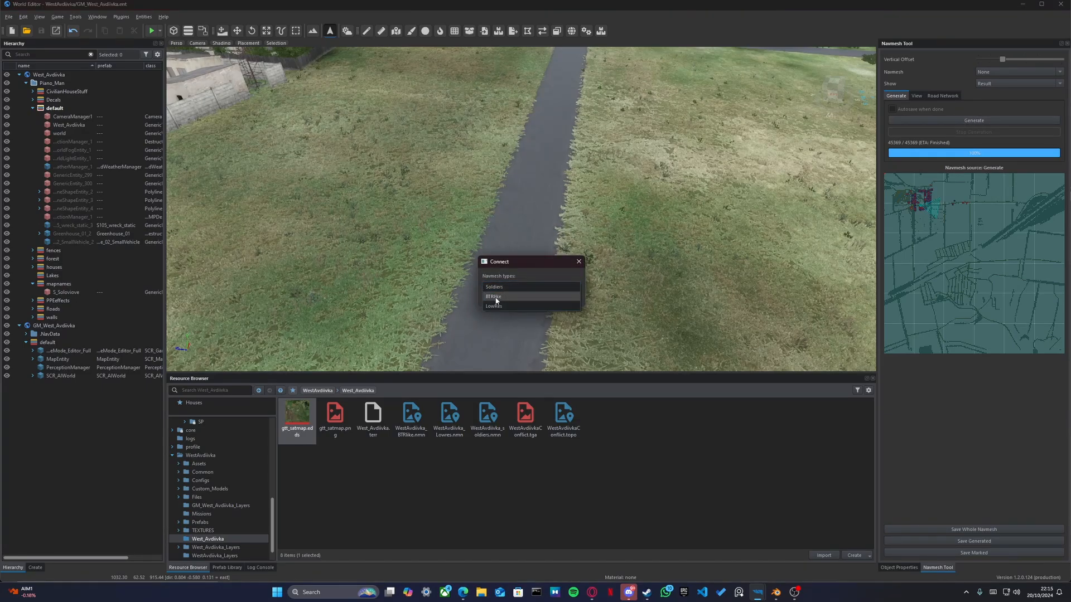
click(491, 297)
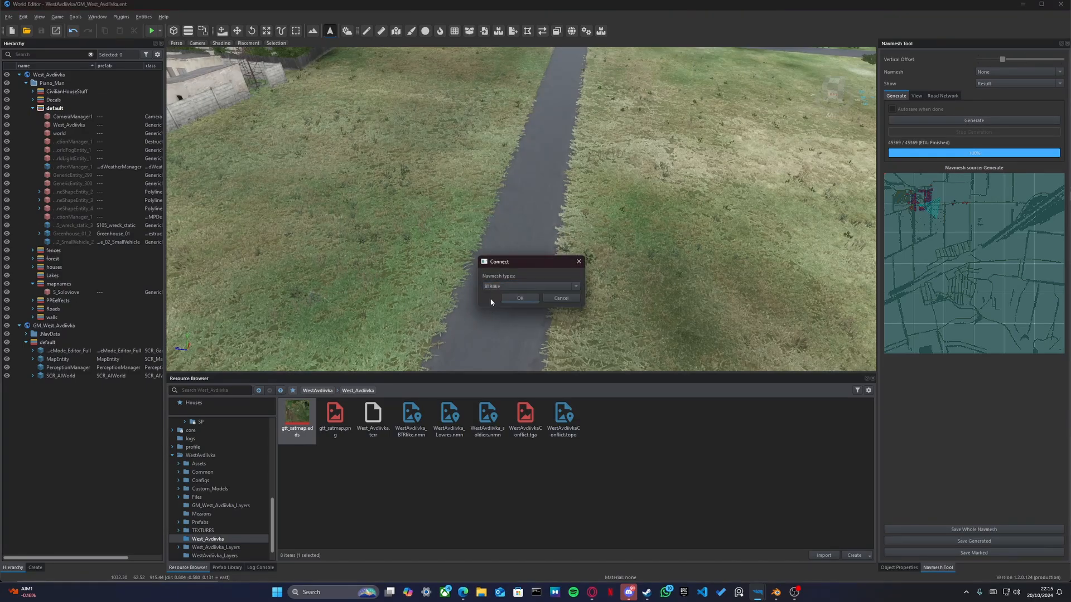
click(521, 297)
click(549, 311)
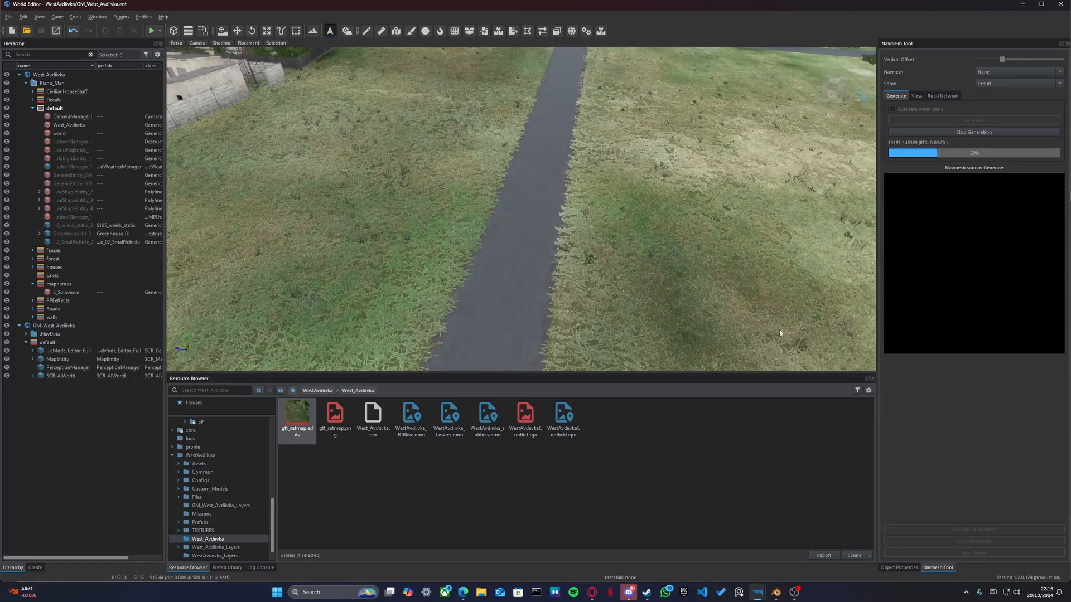
Step: Save the whole generated BTRlike navmesh to West_Avdiivka/WestAvdiivka_BTRlike.nmn
right_drag(780, 333, 494, 118)
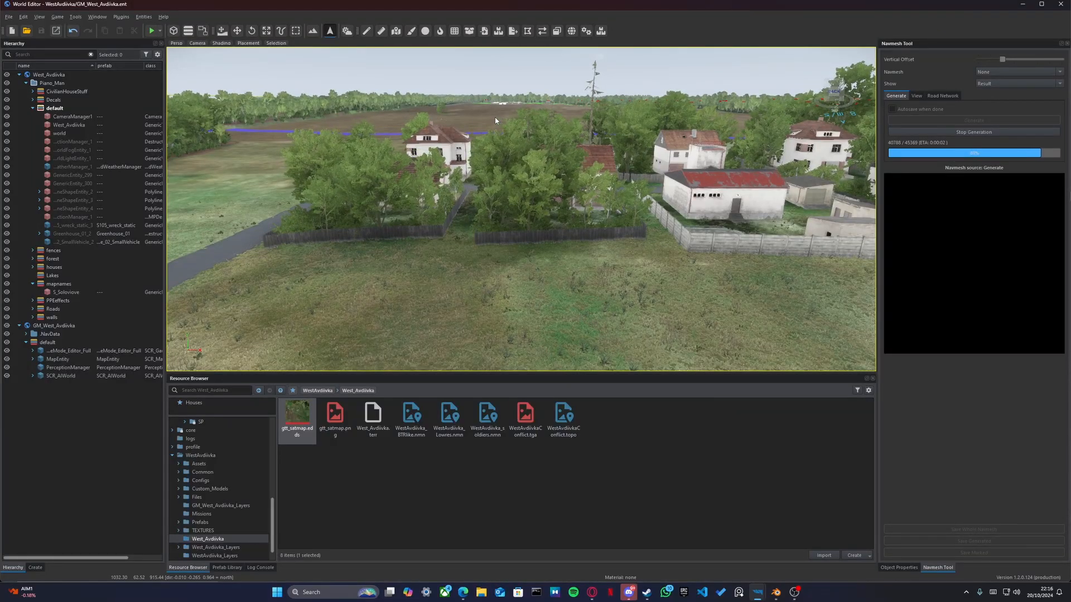
right_drag(495, 118, 661, 223)
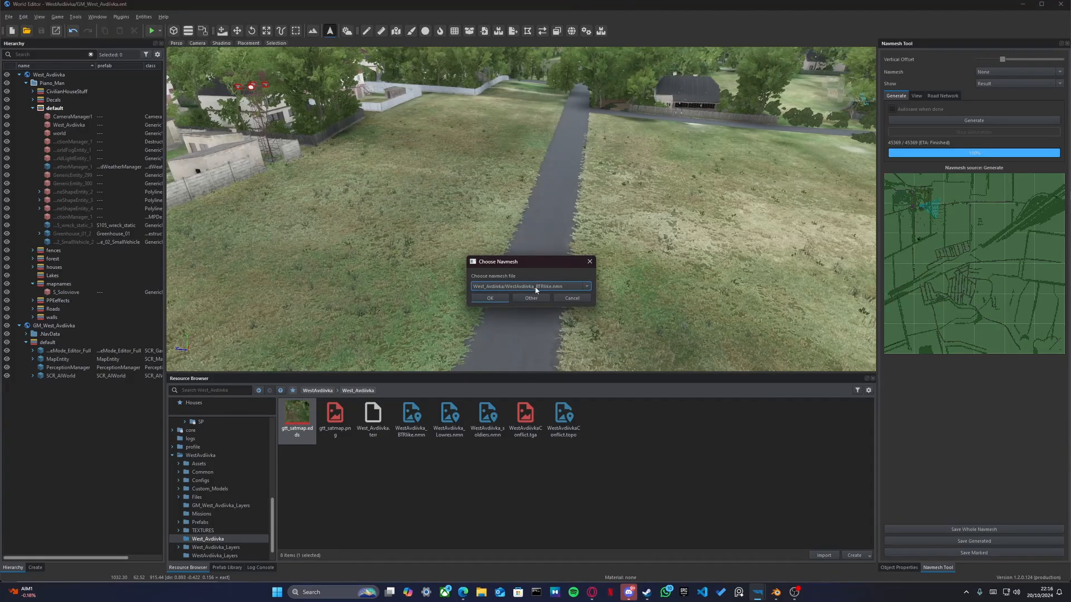
click(498, 298)
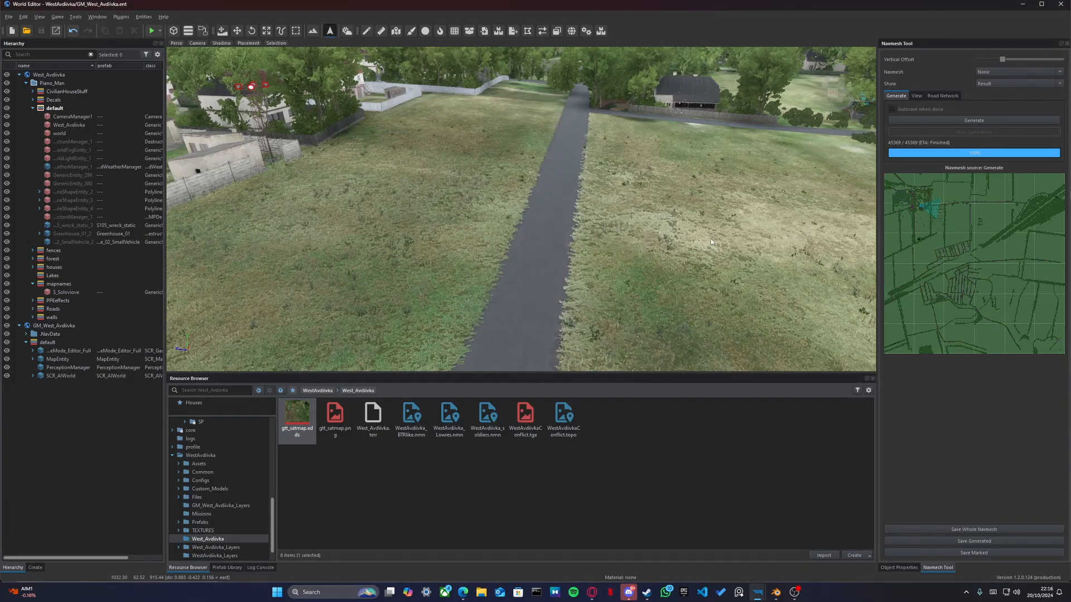
Step: Start generating the LowRes navmesh for the world
click(974, 121)
click(577, 288)
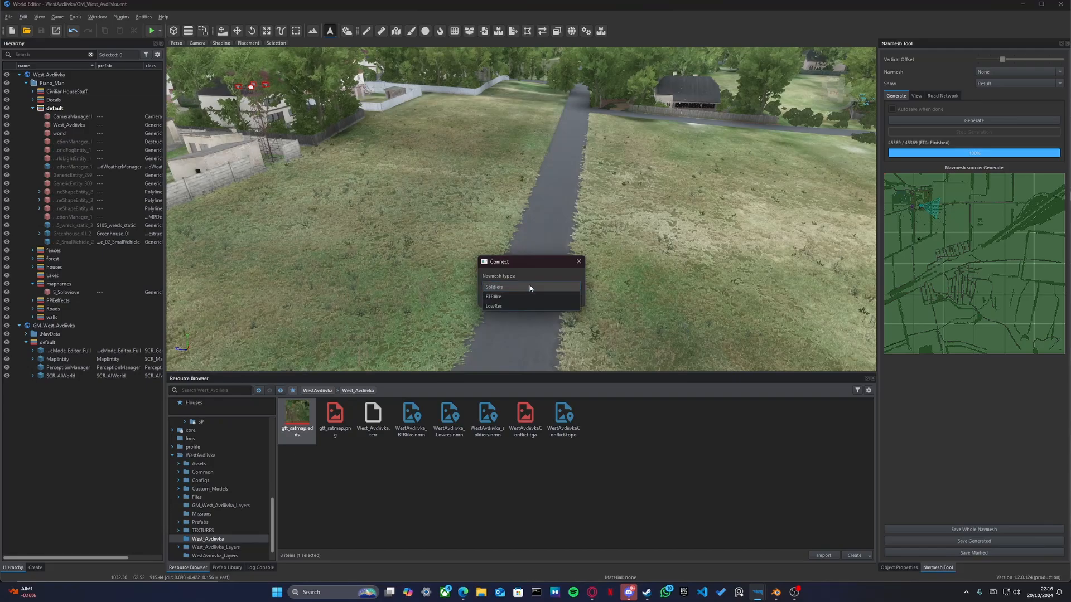
click(502, 309)
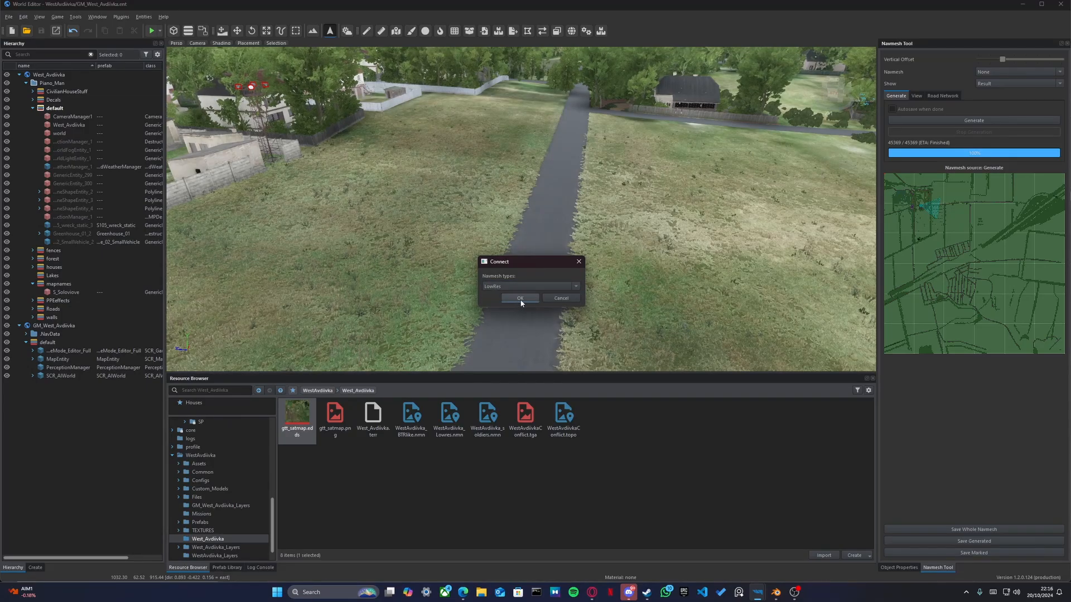
click(521, 300)
click(544, 309)
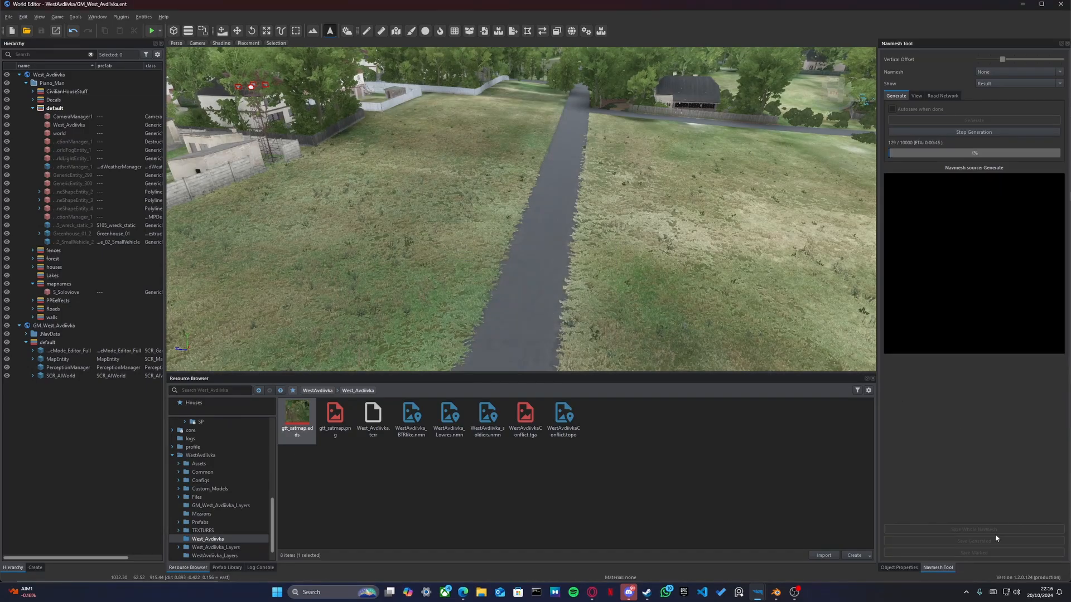
Step: Examine the Navmesh Tool's road network rebuild options and check the progress of the LowRes generation
click(945, 96)
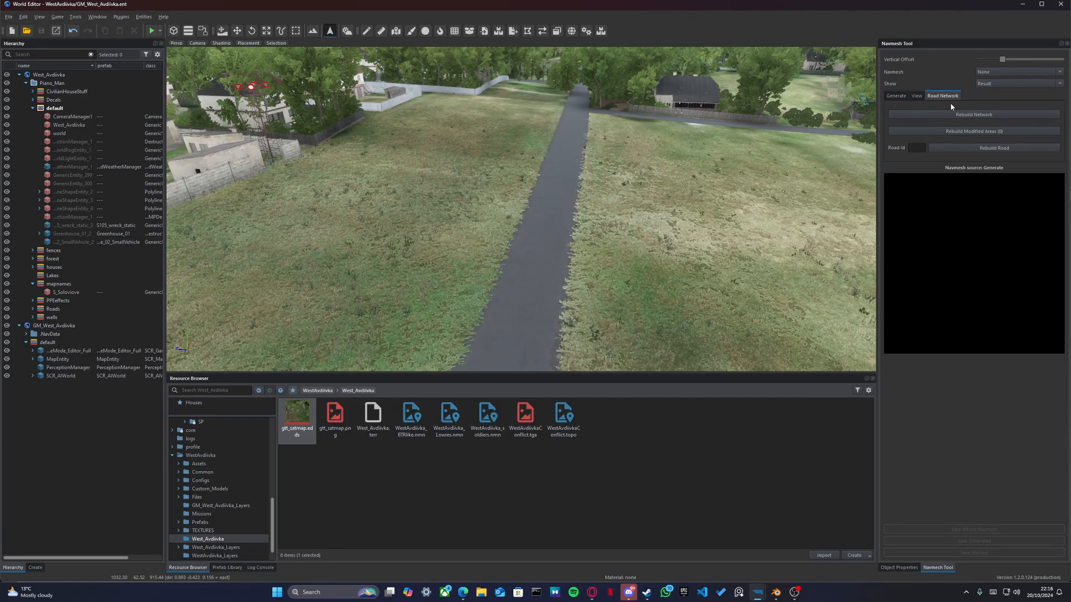
click(897, 96)
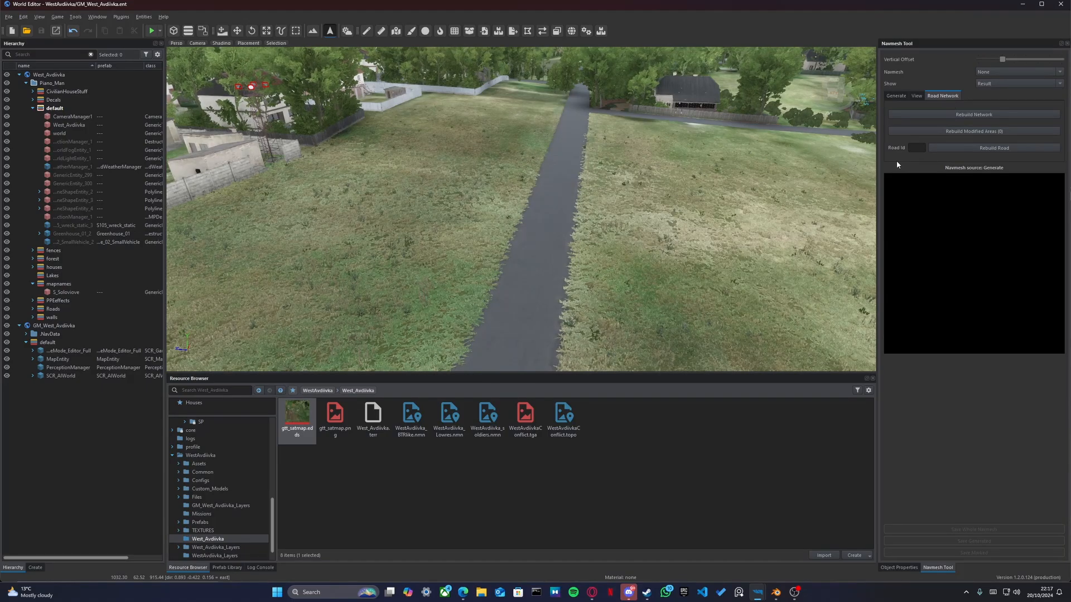
click(974, 120)
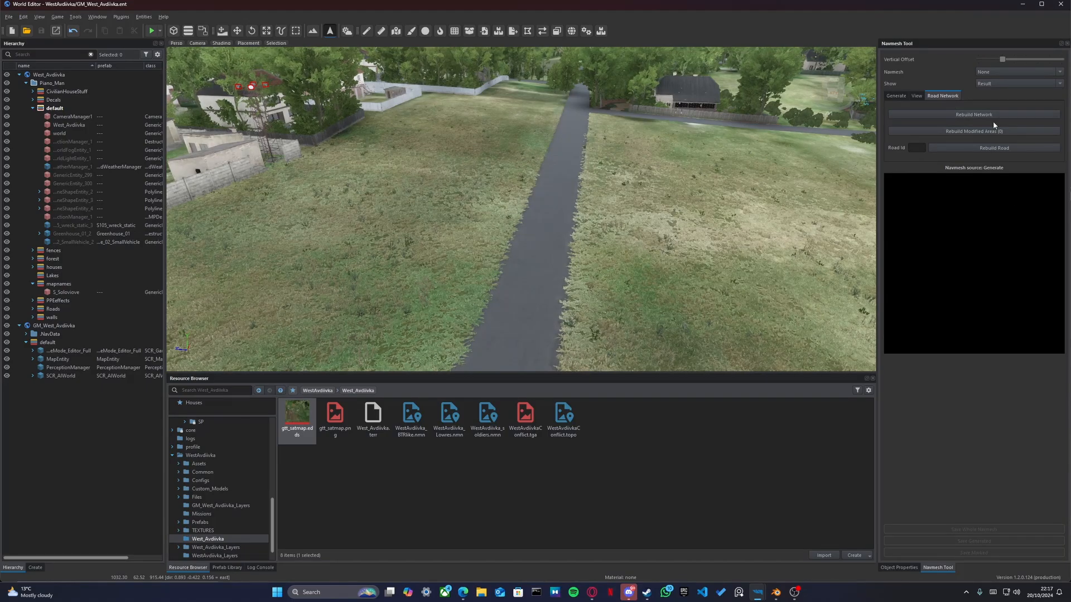
click(951, 97)
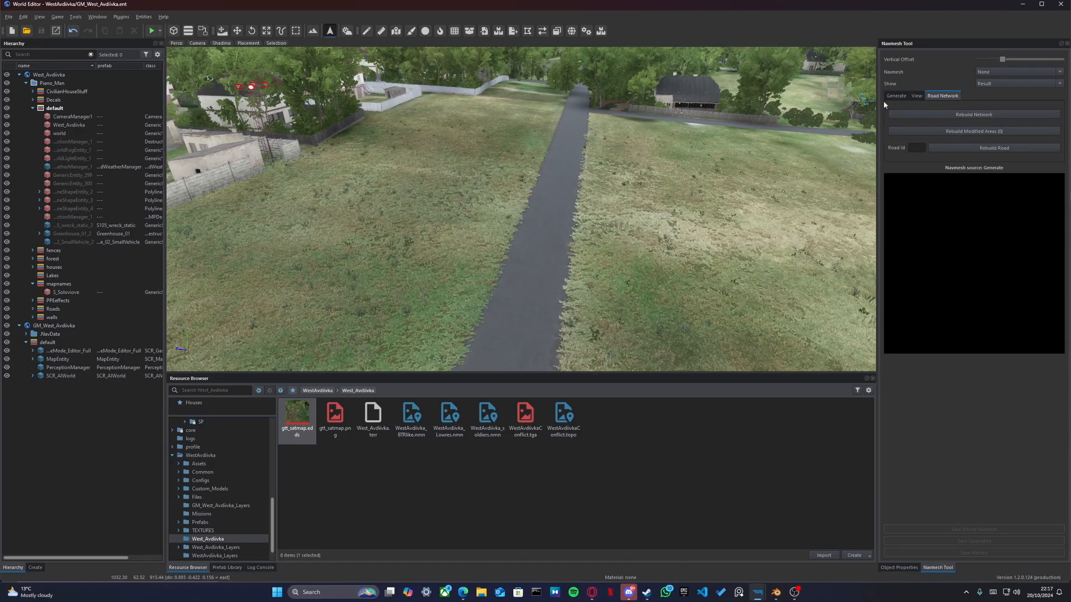
click(955, 133)
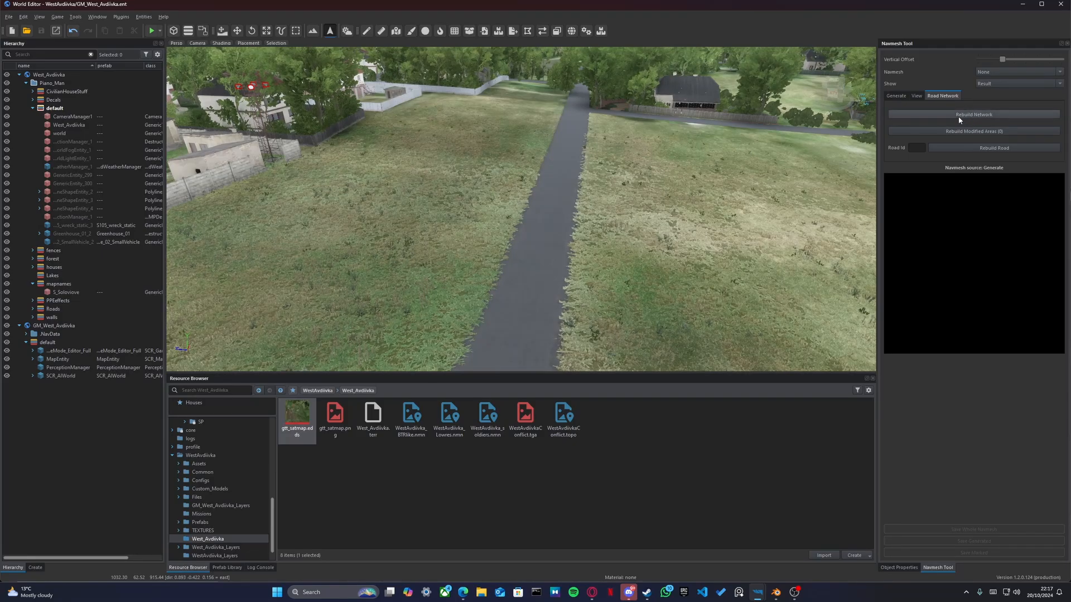
click(898, 96)
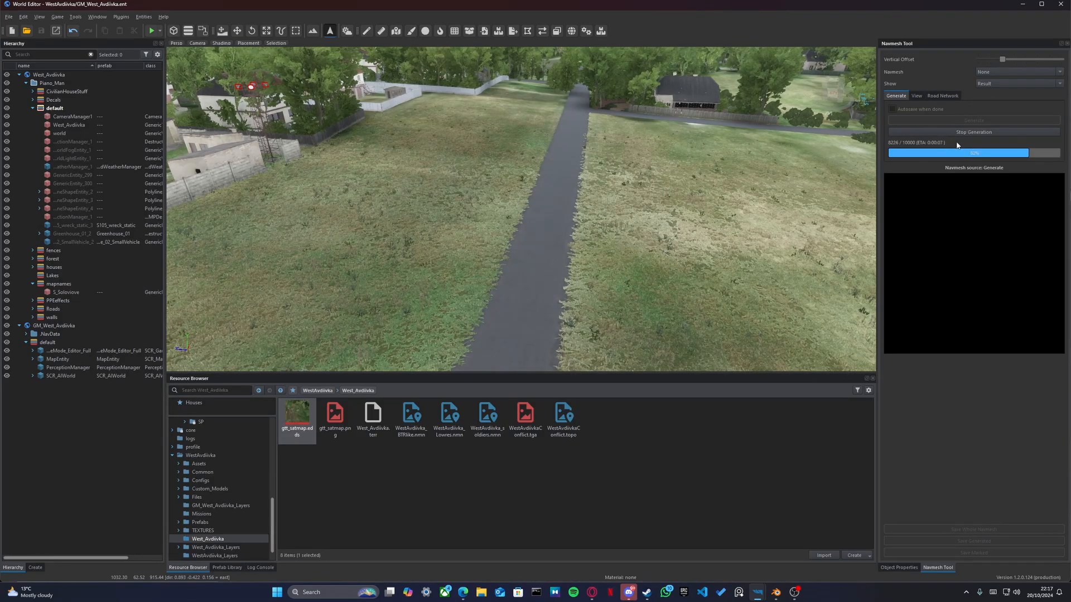
click(942, 96)
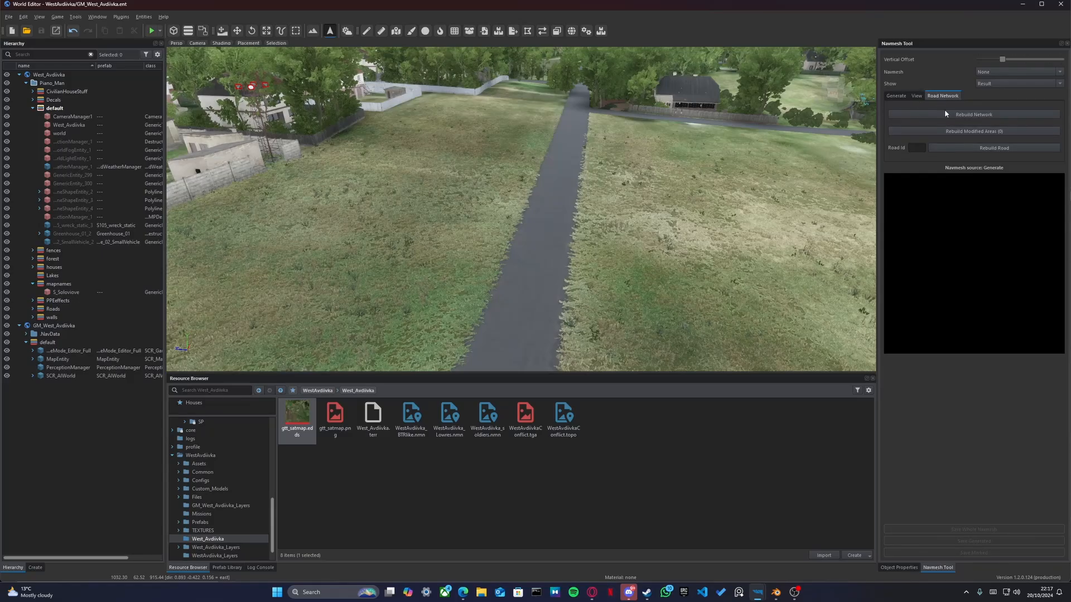
click(987, 116)
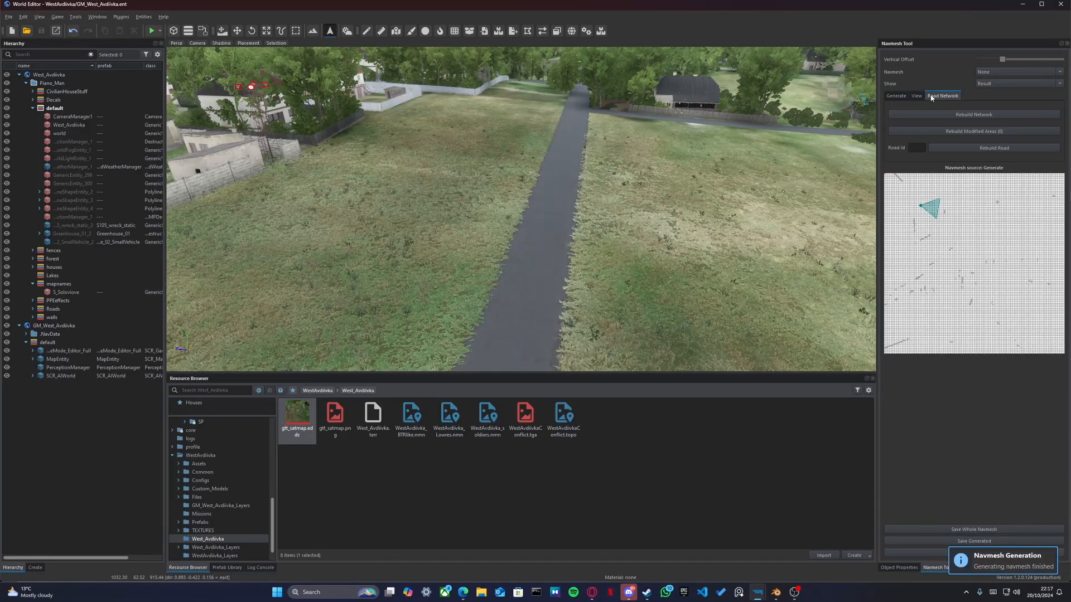
Step: Save the whole generated LowRes navmesh to West_Avdiivka/WestAvdiivka_Lowres.nmn
click(896, 95)
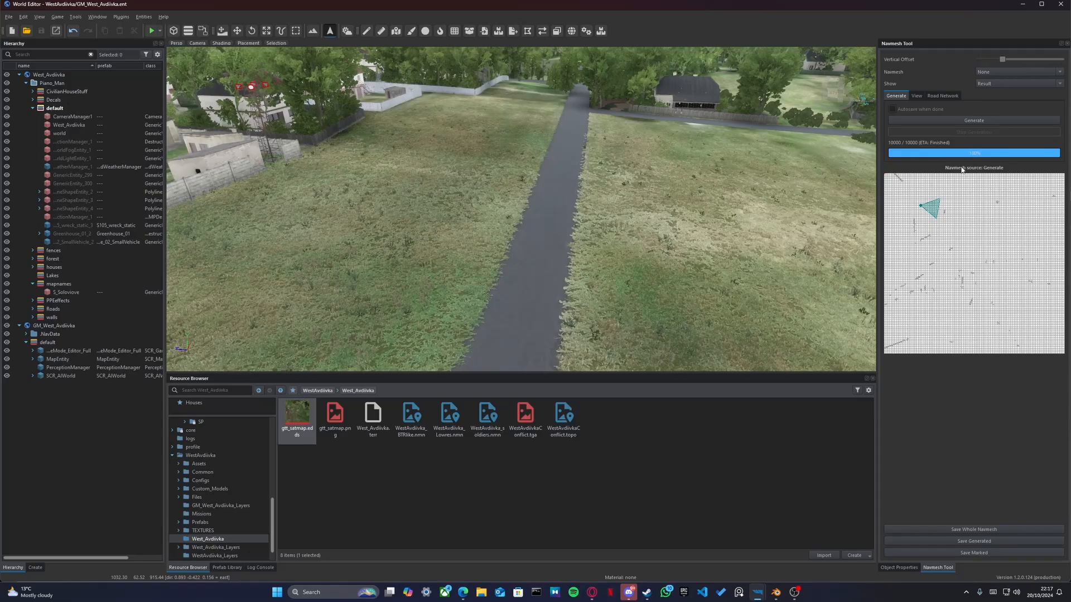
click(941, 530)
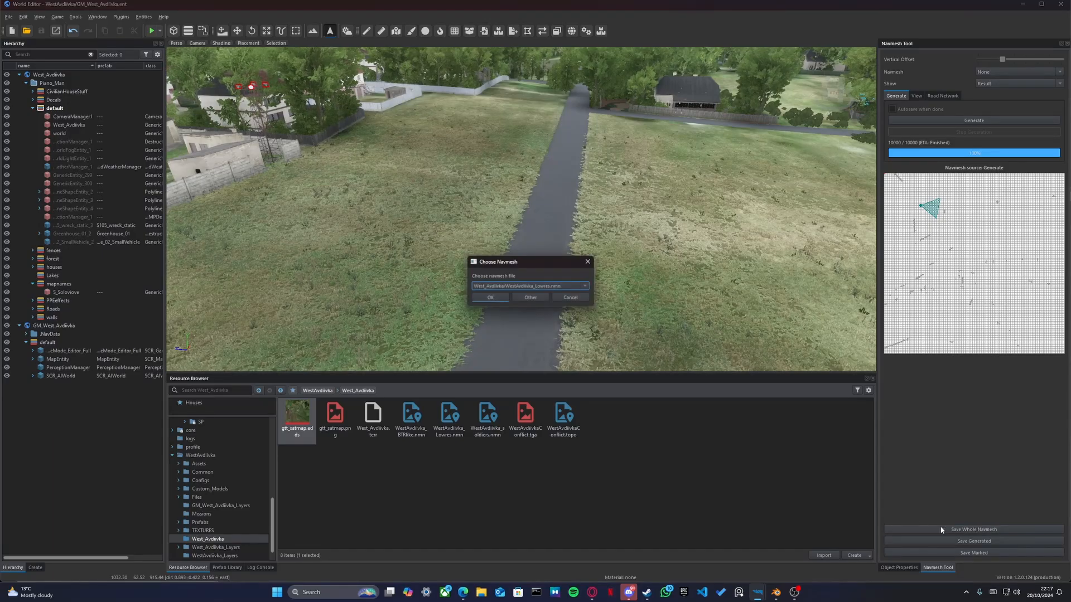
click(493, 297)
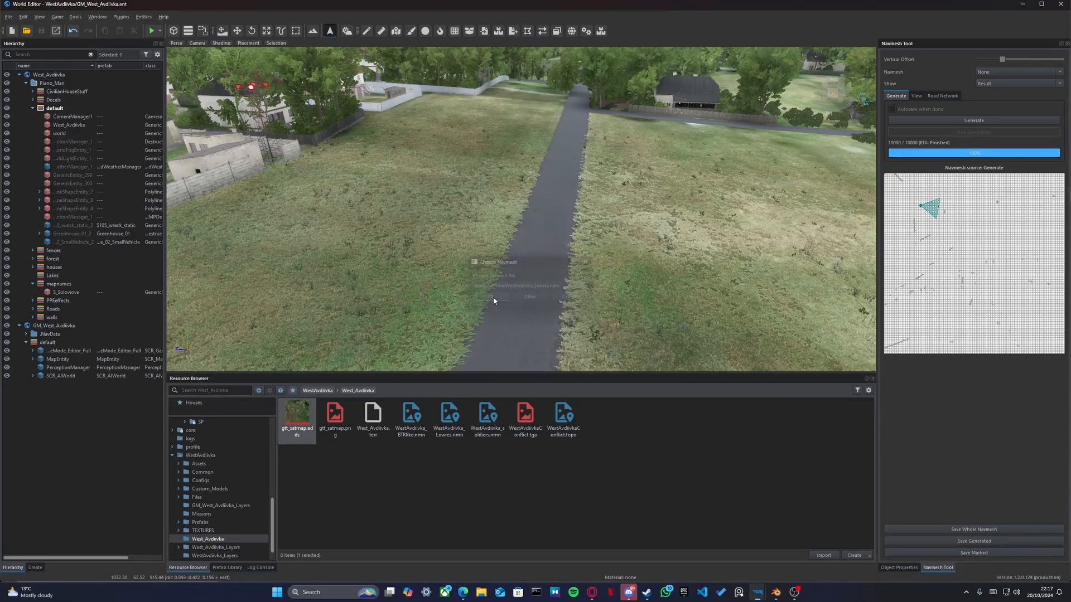
Step: Examine the navmesh settings in the SCR_AIWorld entity's NavmeshWorldComponents, ending on the first one for Soldiers
right_drag(502, 210, 501, 218)
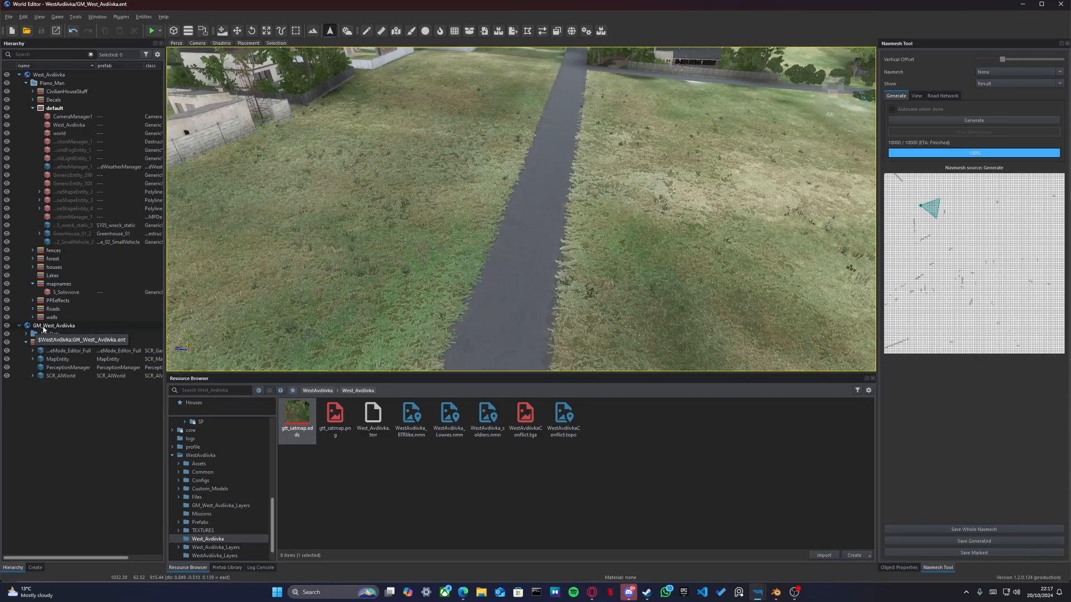
click(59, 376)
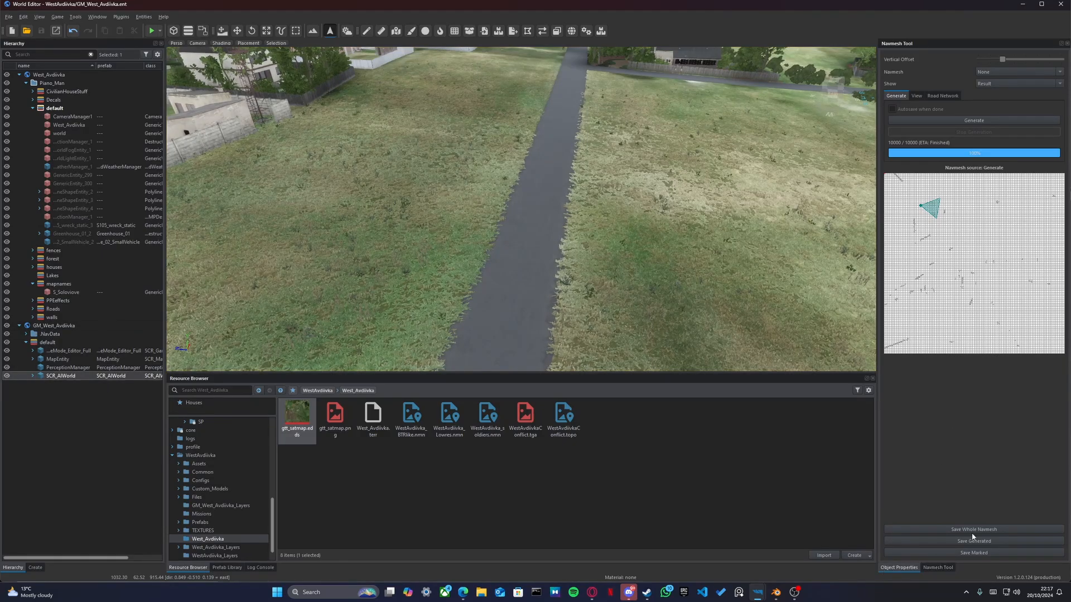
click(899, 567)
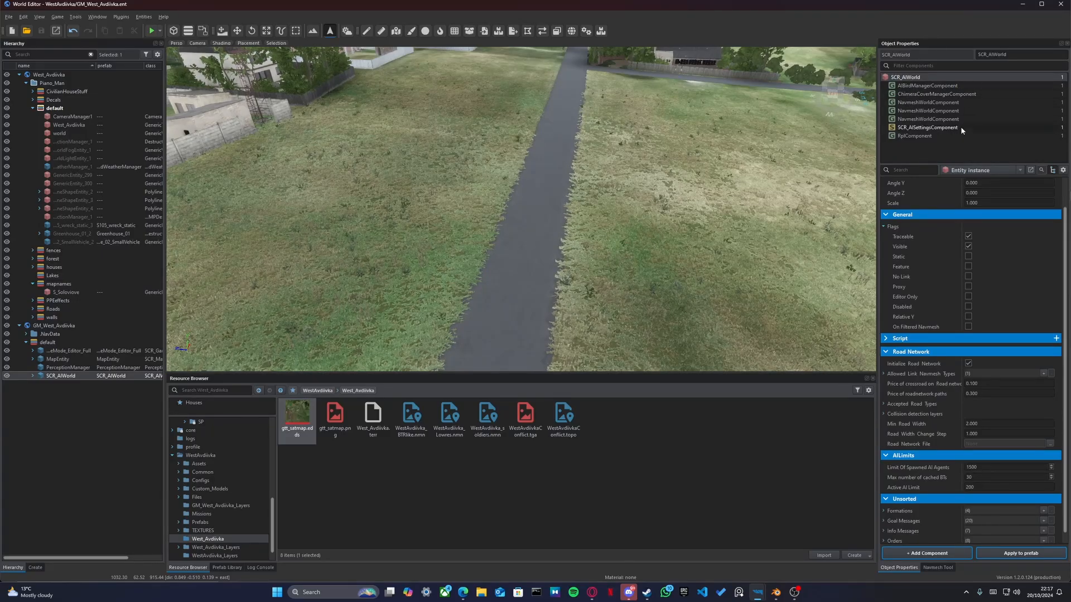
click(907, 103)
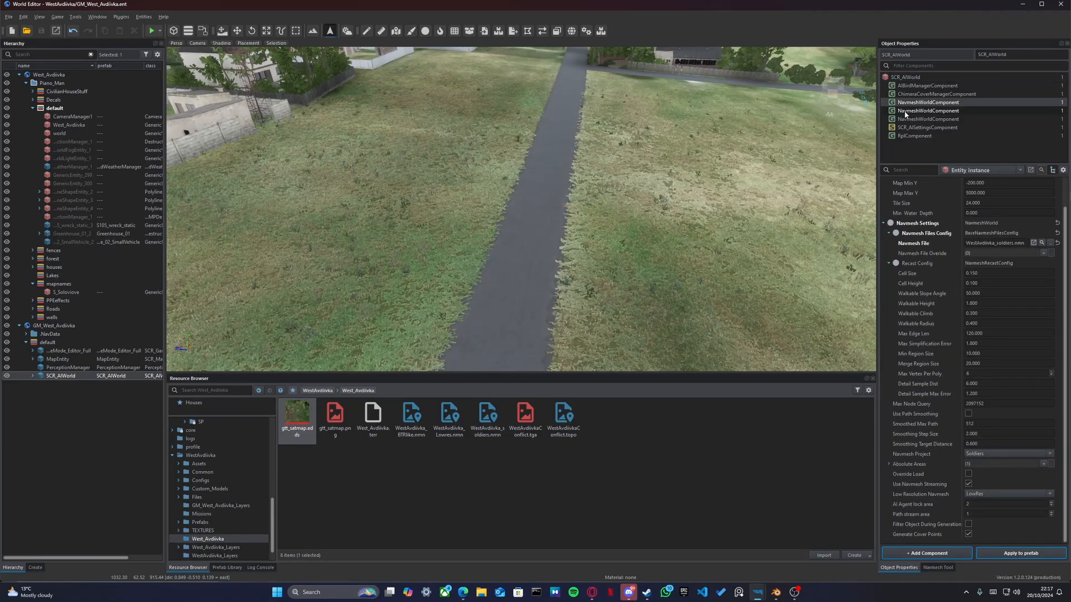
click(909, 118)
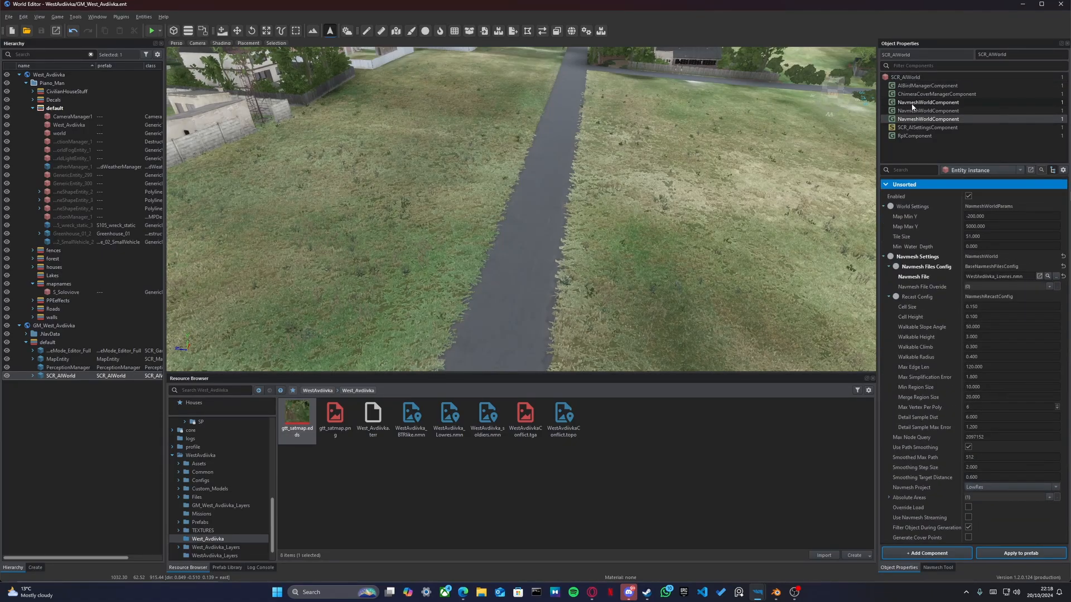
click(913, 103)
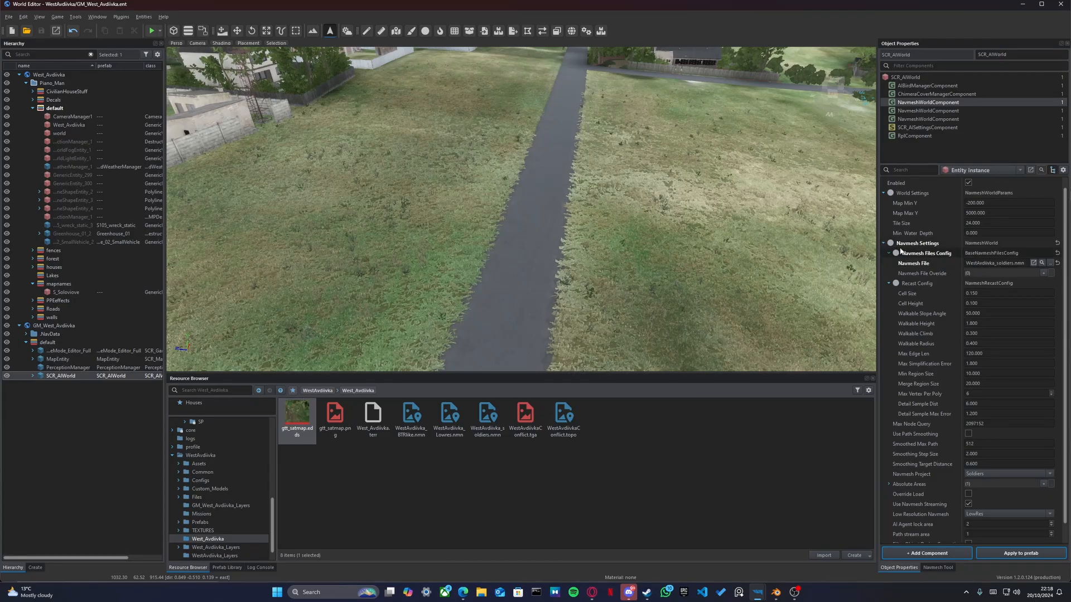
click(1057, 243)
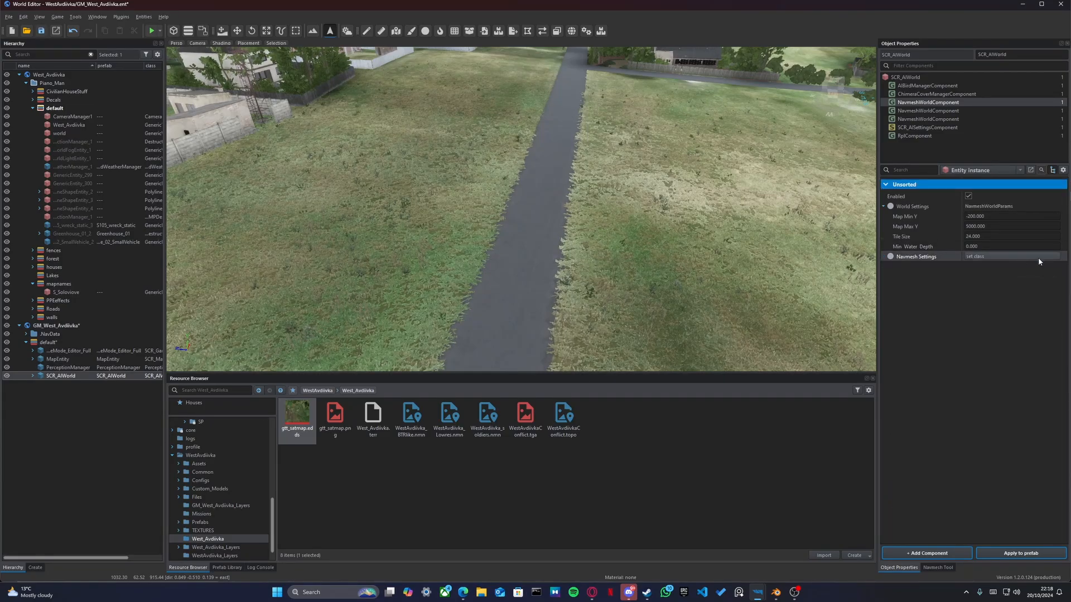
click(984, 256)
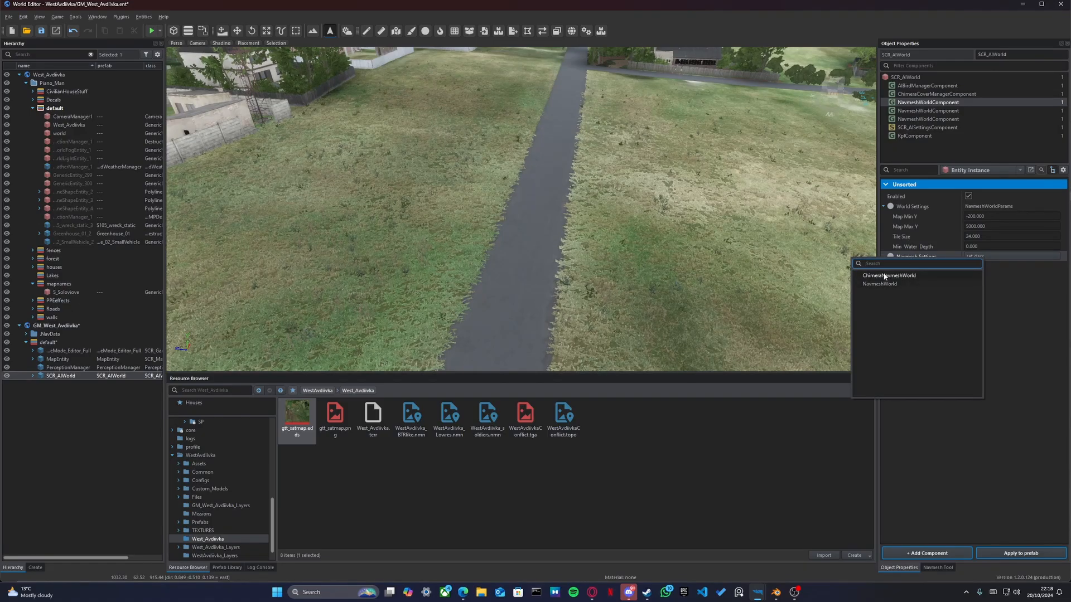
click(1052, 291)
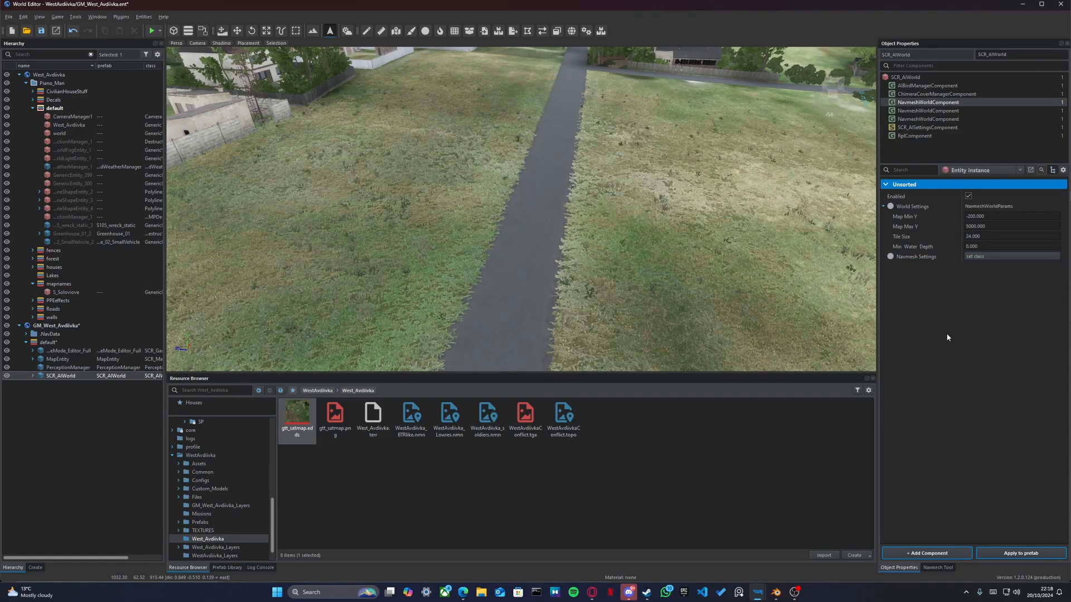
key(ctrl+z)
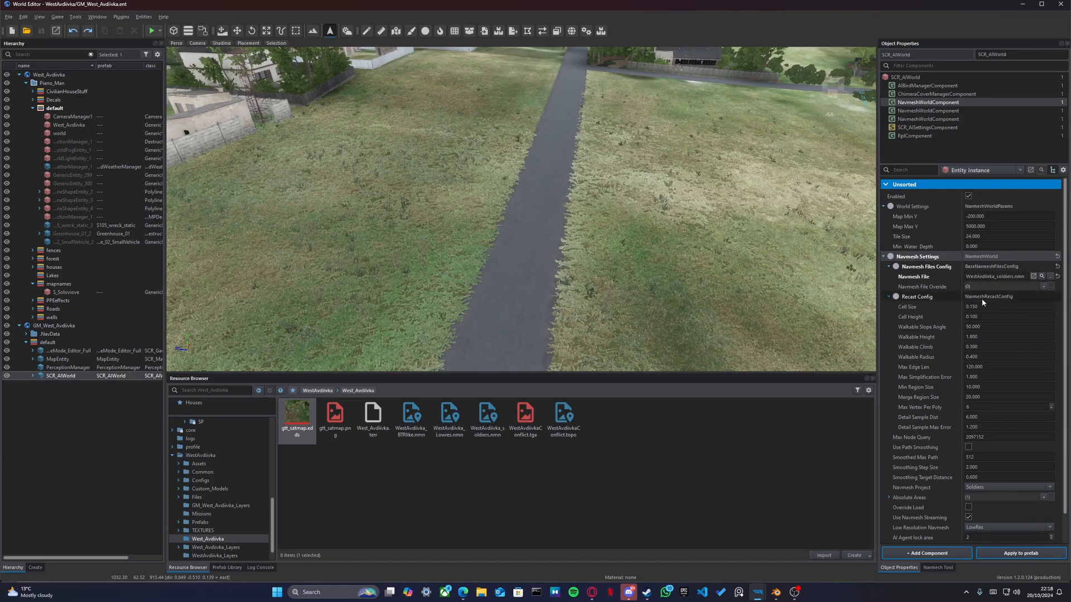
Step: Reset the Soldiers component's Navmesh Files Config, recreate it as BaseNavmeshFilesConfig and assign West_Avdiivka/WestAvdiivka_soldiers.nmn as its navmesh file
click(1057, 266)
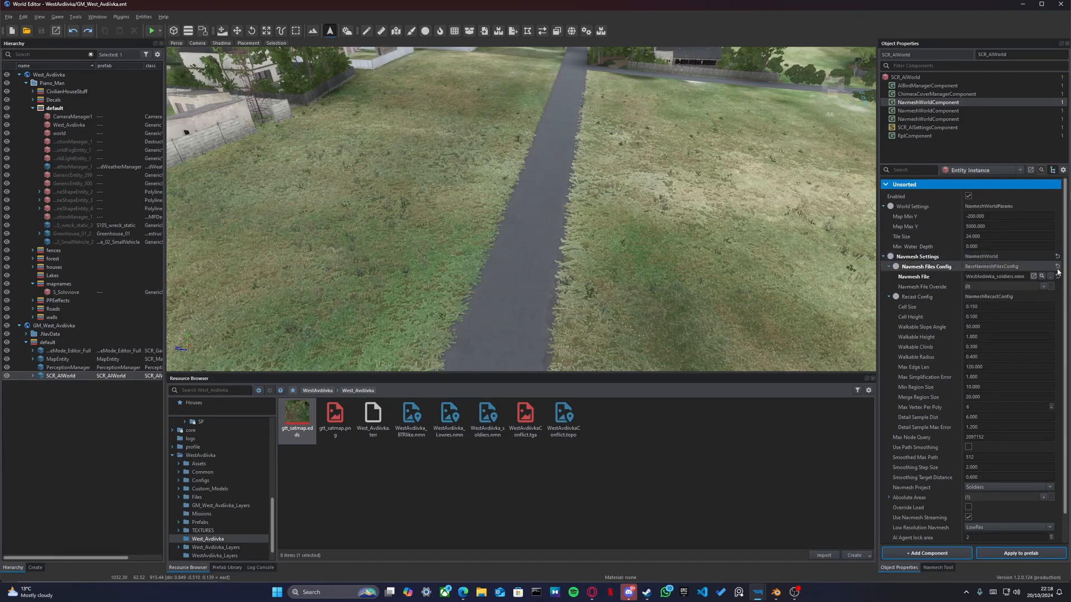
click(973, 266)
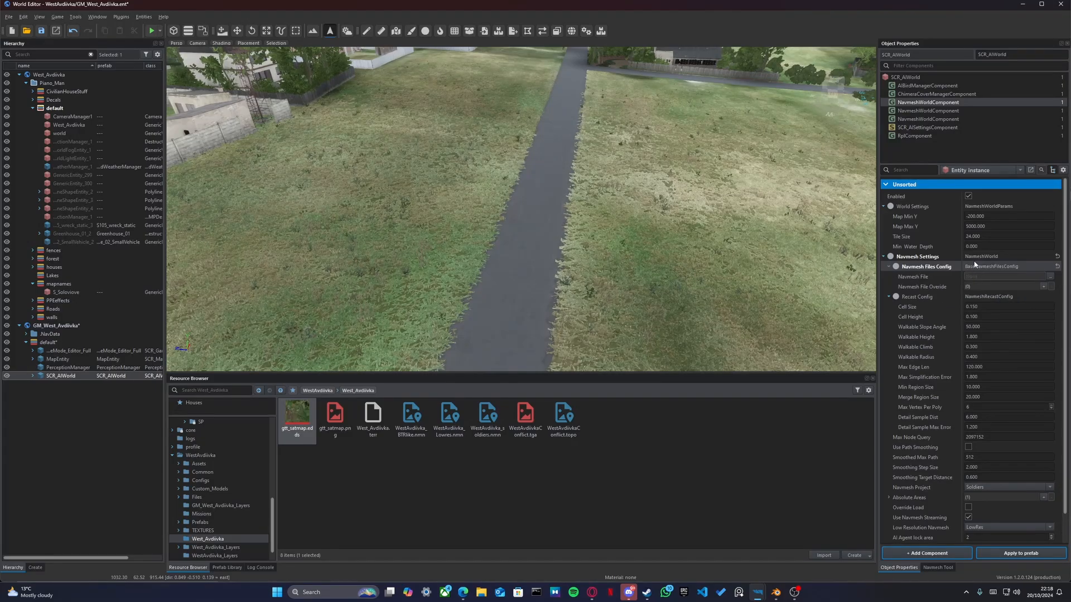
click(1051, 277)
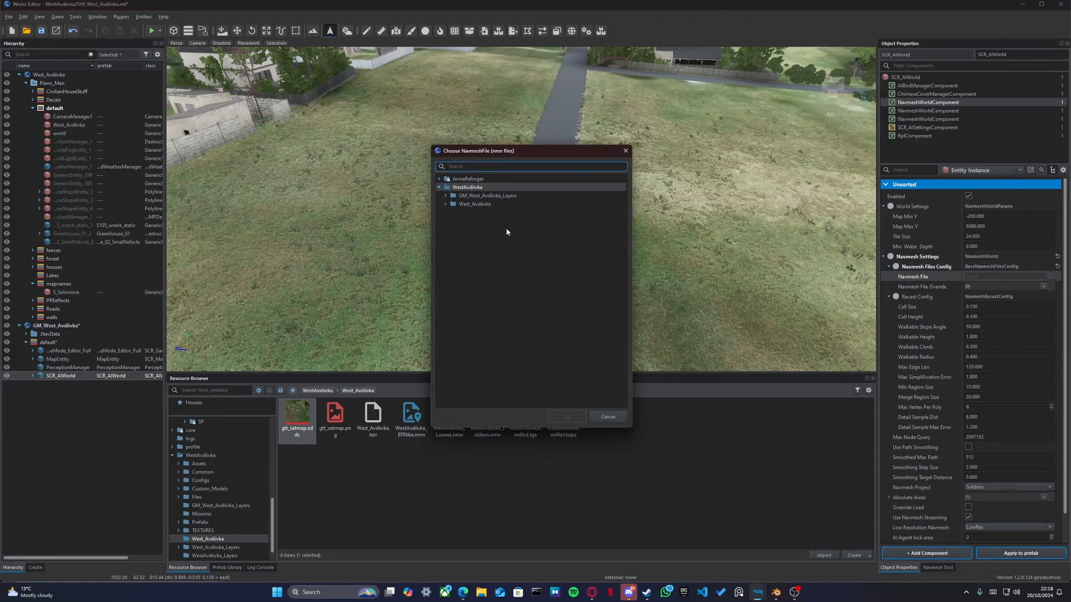
click(444, 204)
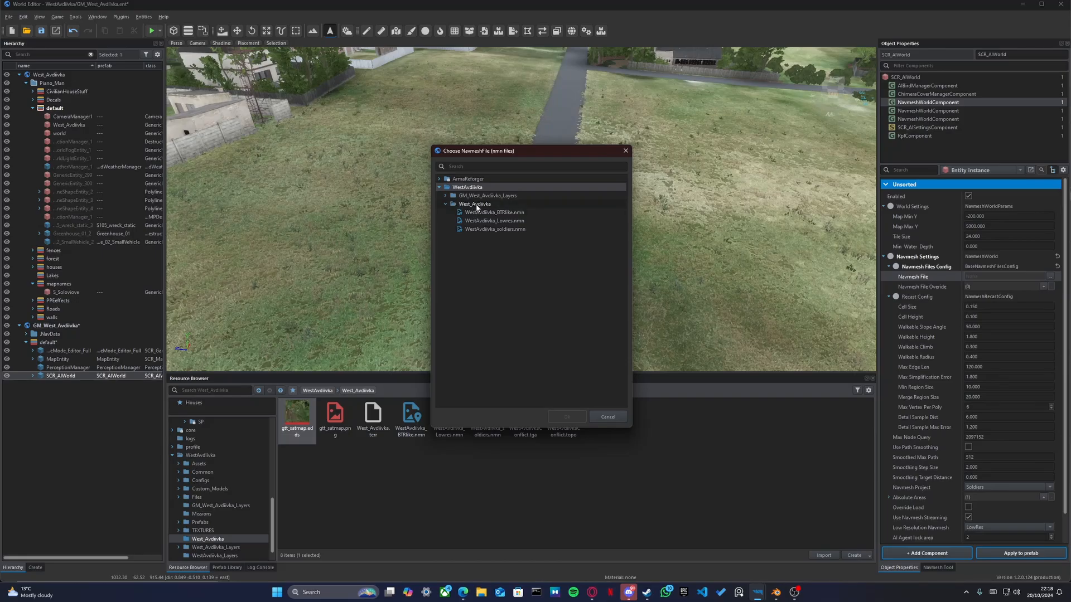
click(500, 230)
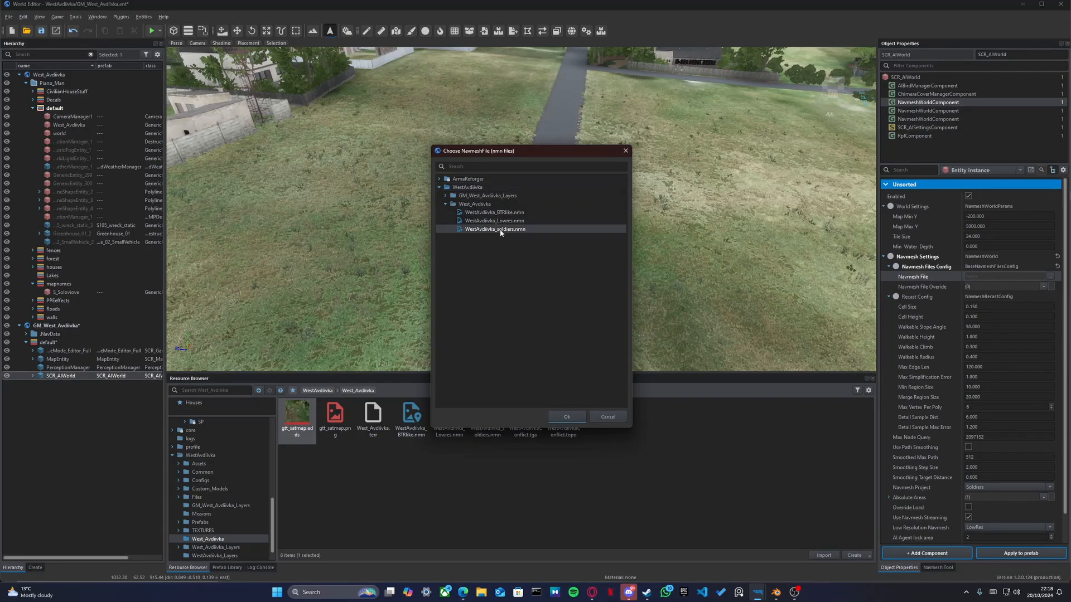
click(566, 417)
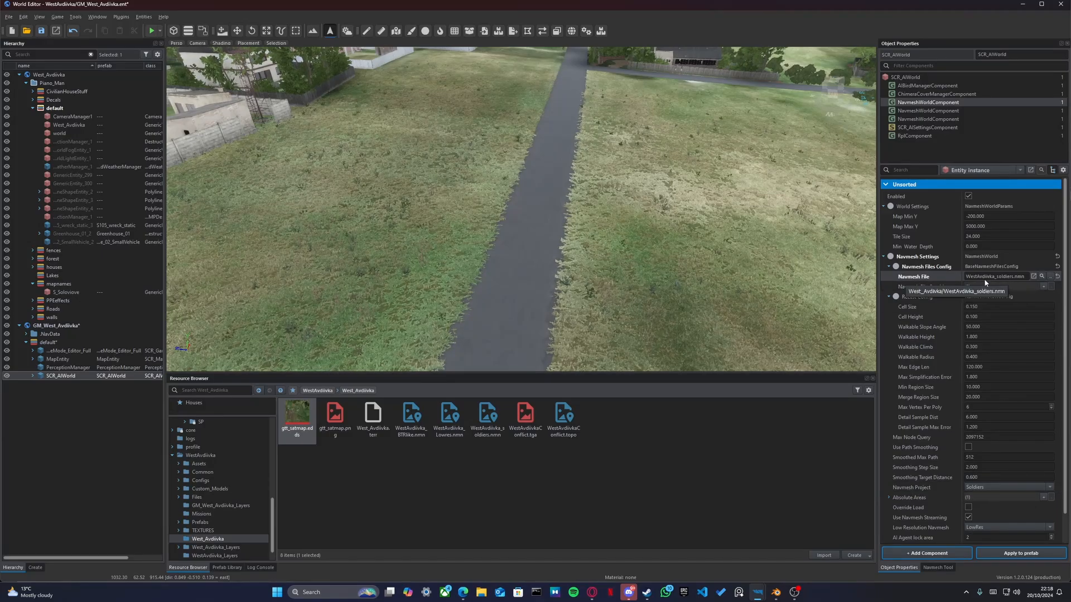
Step: Recreate the Navmesh Files Config of the second NavmeshWorldComponent, for BTRlike, and assign WestAvdiivka_BTRlike.nmn as its navmesh file
click(914, 111)
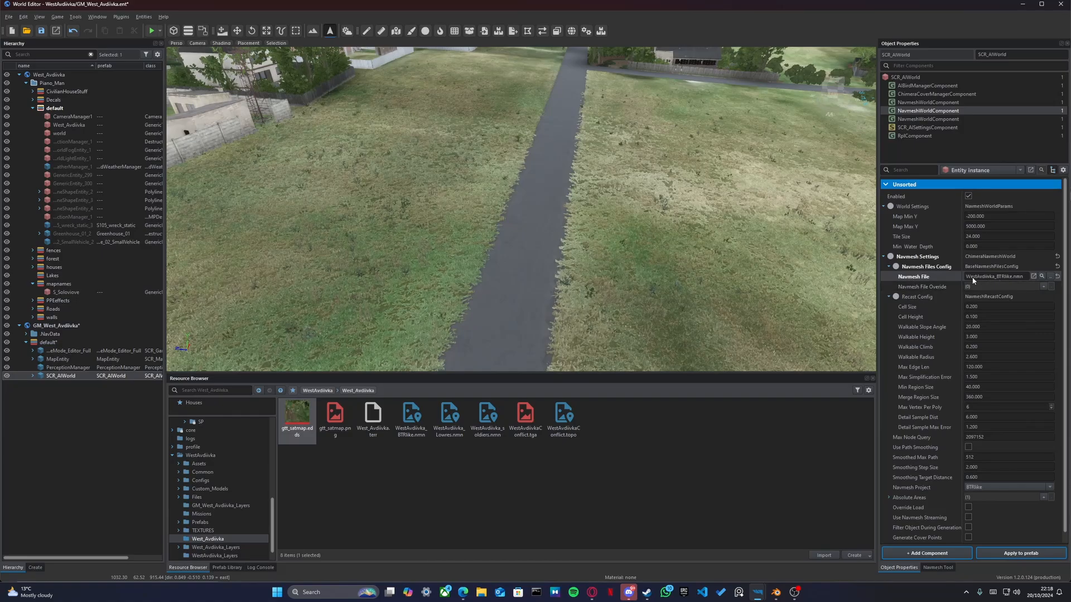
click(1058, 266)
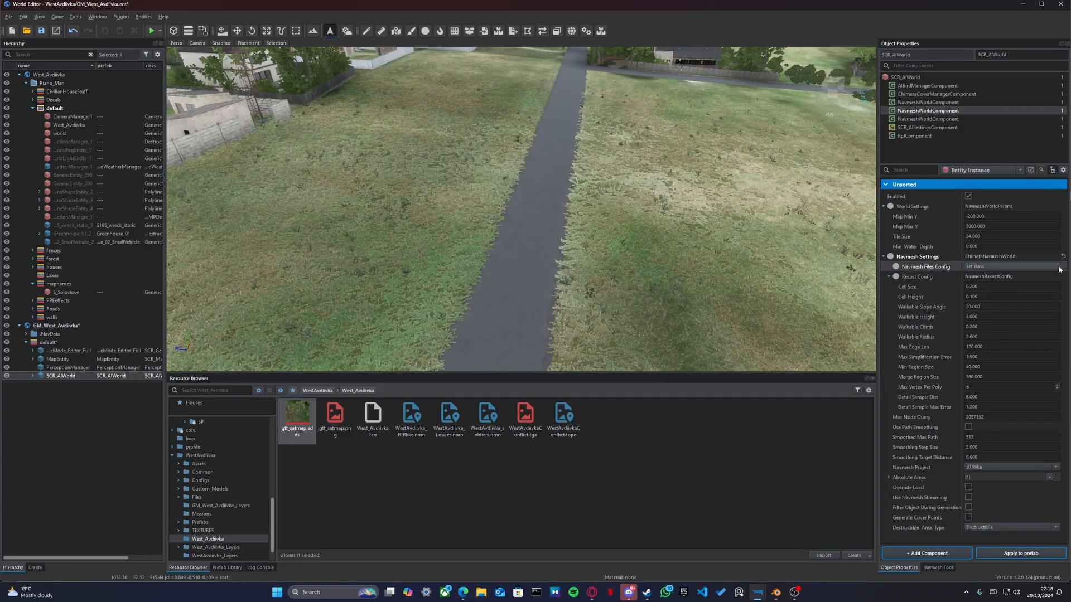
click(977, 267)
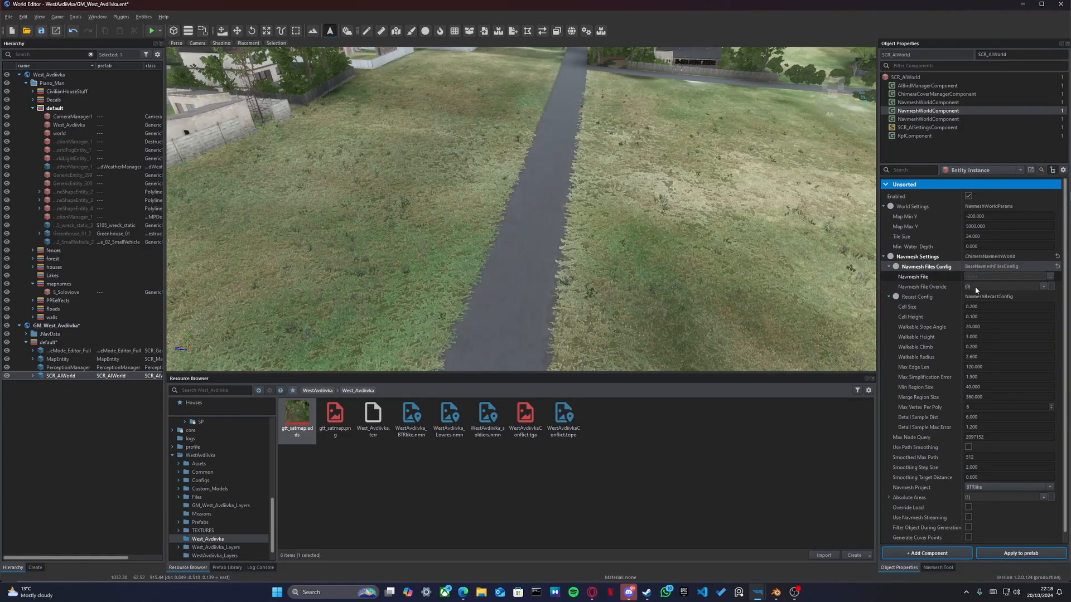
click(1051, 277)
click(444, 204)
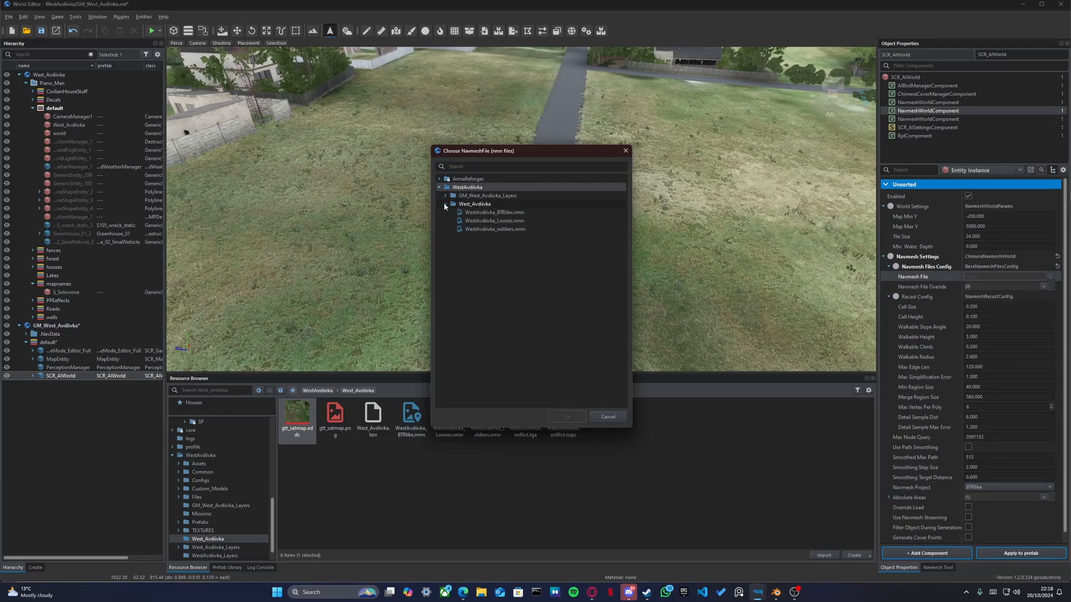
click(486, 215)
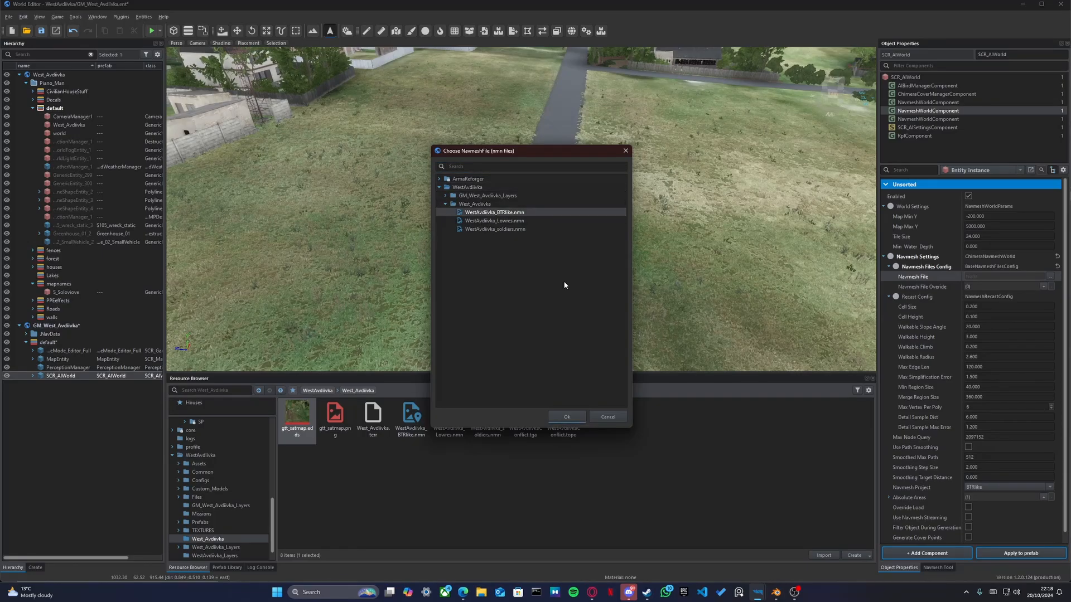
click(568, 417)
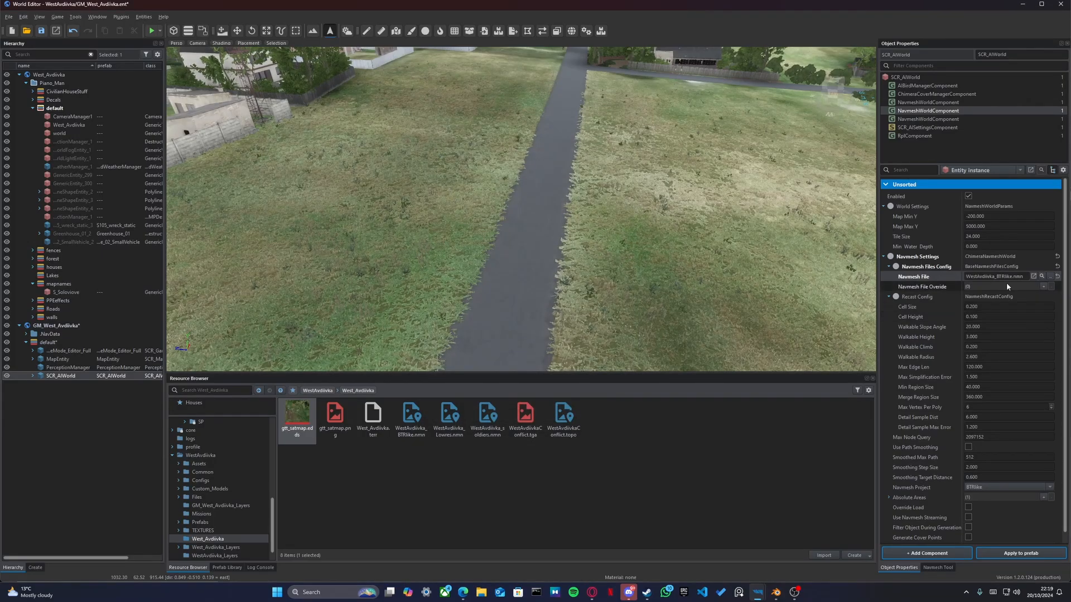
Step: Check the LowRes component's navmesh file and review the settings of SCR_AIWorld's other components
click(924, 119)
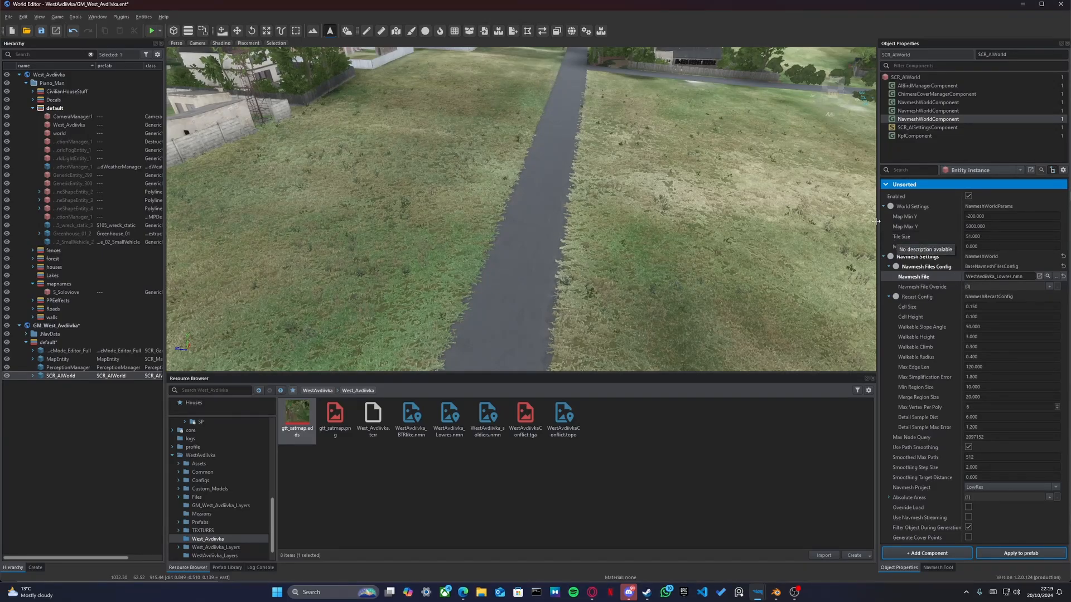
click(954, 128)
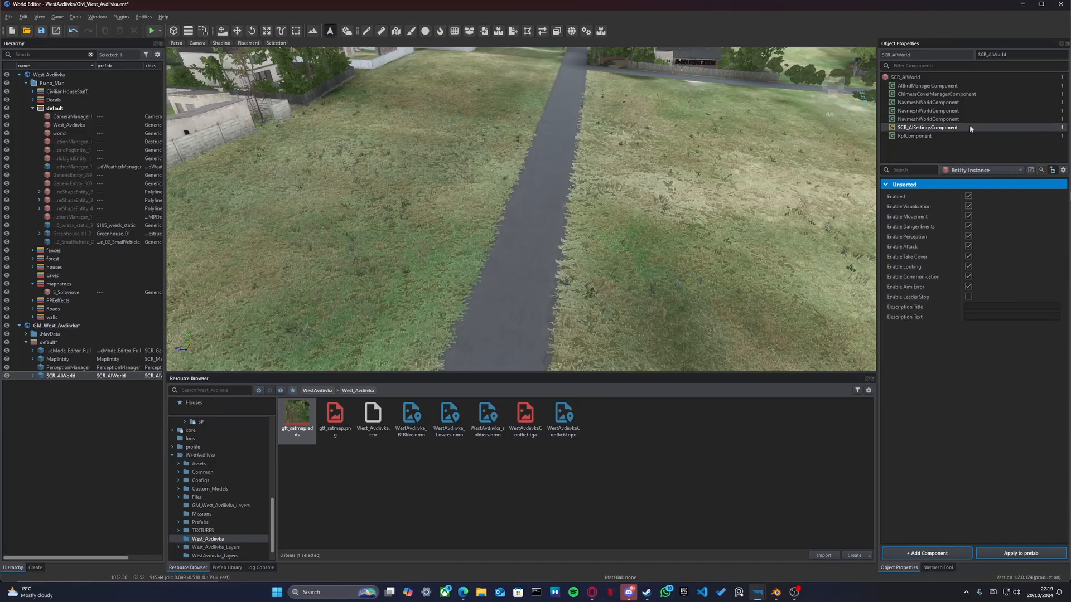
click(935, 137)
click(933, 128)
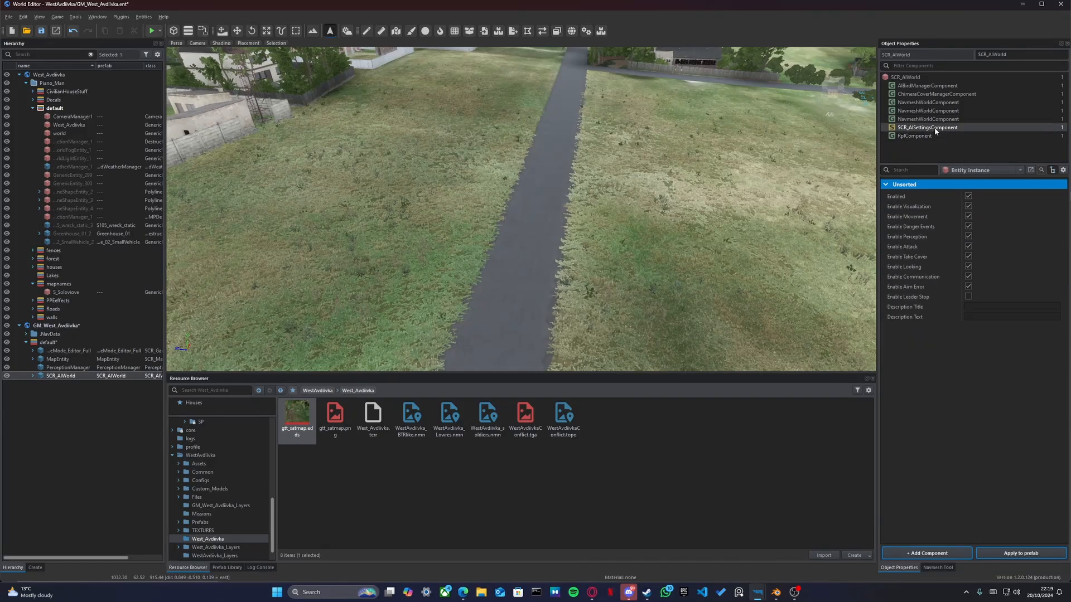
click(918, 86)
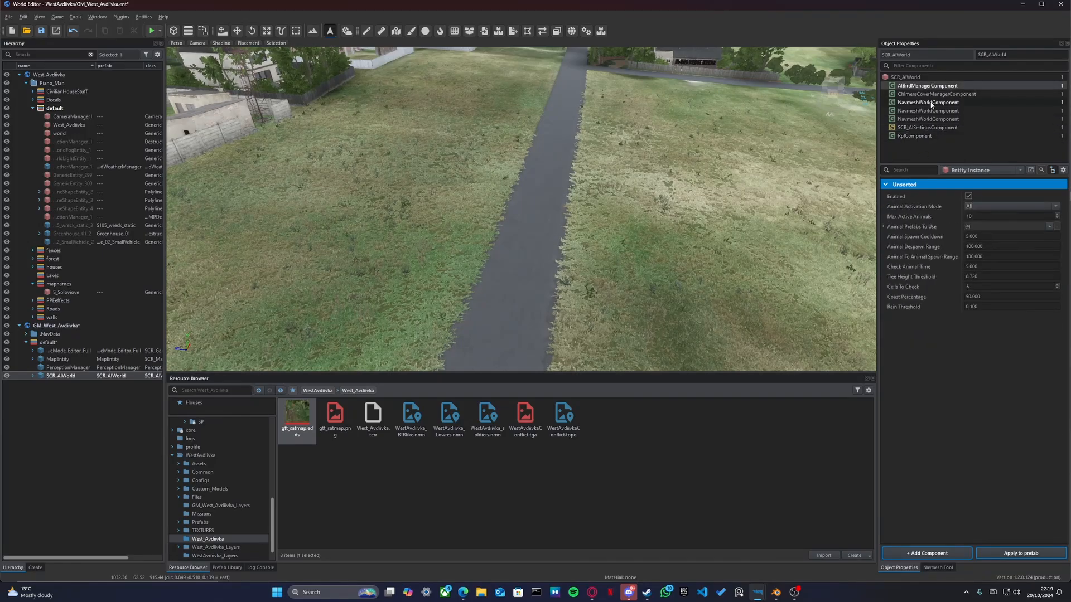
click(927, 102)
click(927, 111)
click(928, 120)
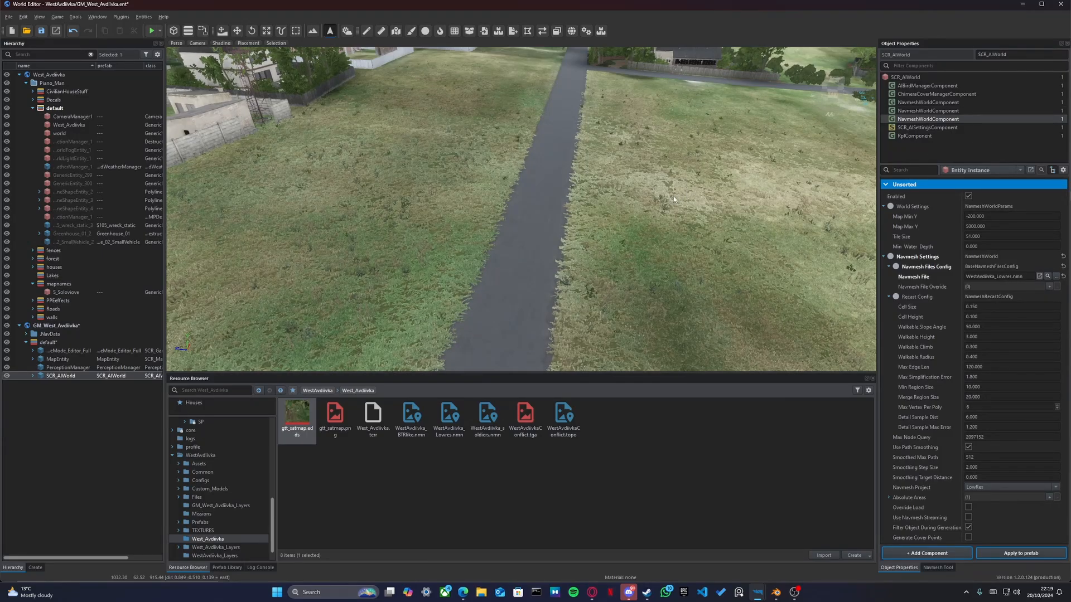
Step: Save the GM_West_Avdiivka world and start it in play mode
key(ctrl+s)
click(151, 31)
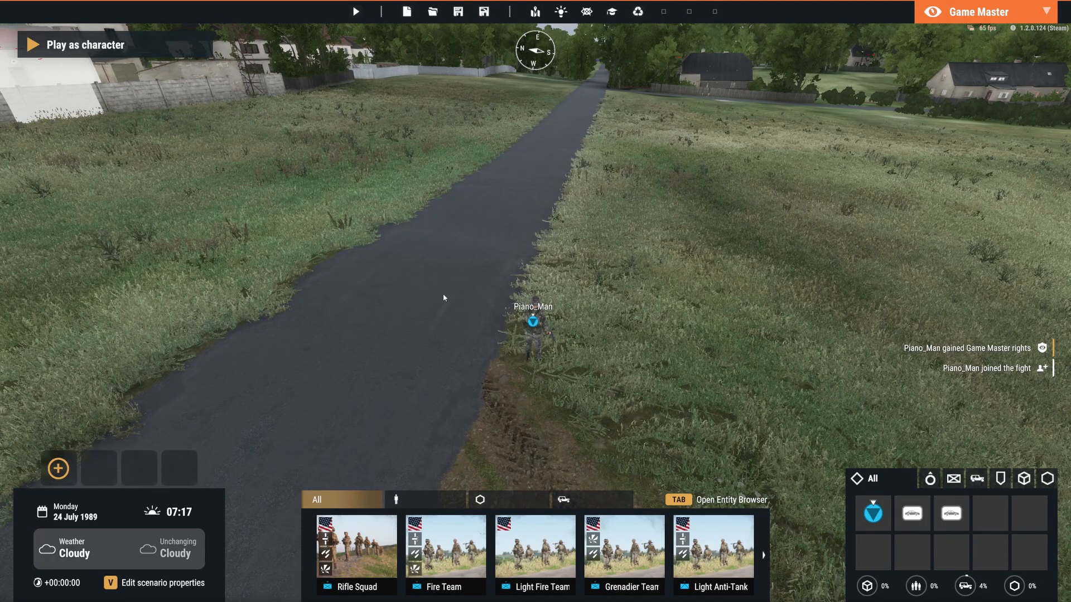
Step: Place a US Rifle Squad on the road beside the player character in the Game Master view
mouse_move(499, 270)
right_down()
mouse_move(574, 277)
mouse_move(392, 306)
mouse_move(464, 297)
mouse_move(502, 256)
right_up()
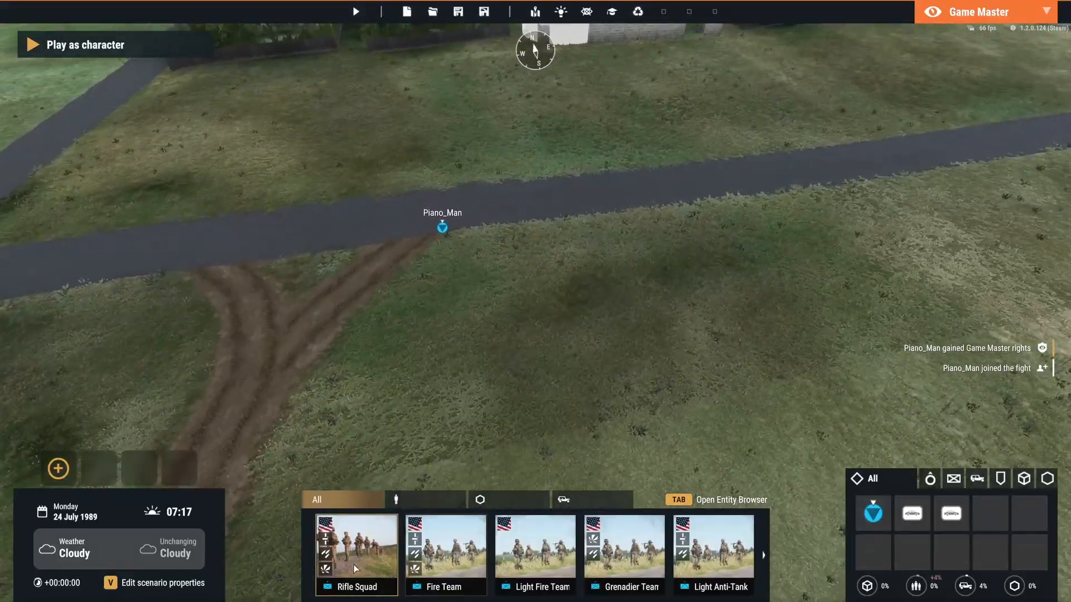
click(357, 546)
click(552, 216)
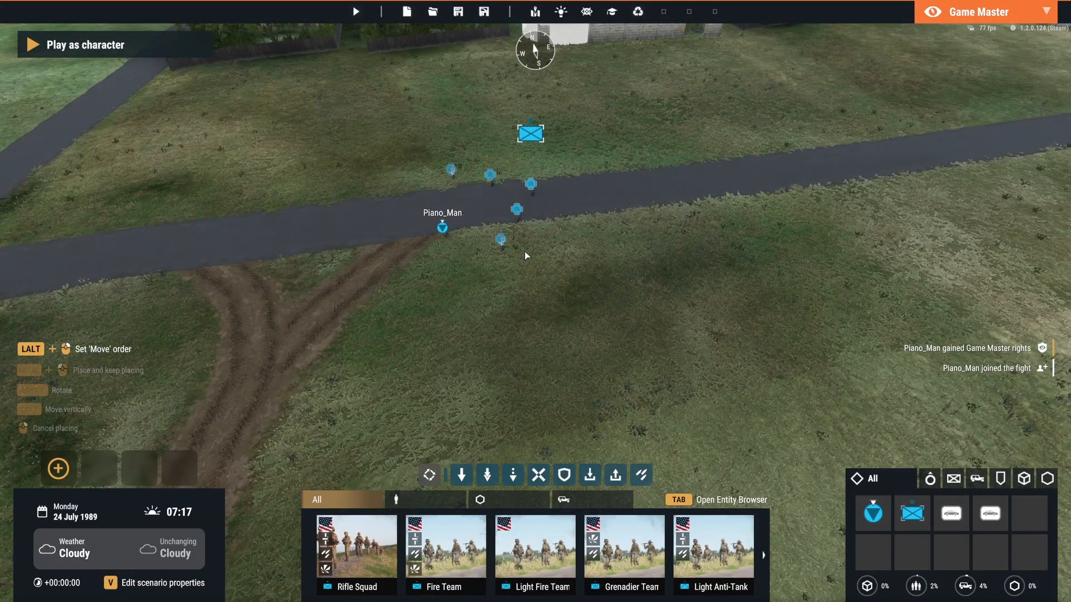
right_drag(551, 216, 518, 266)
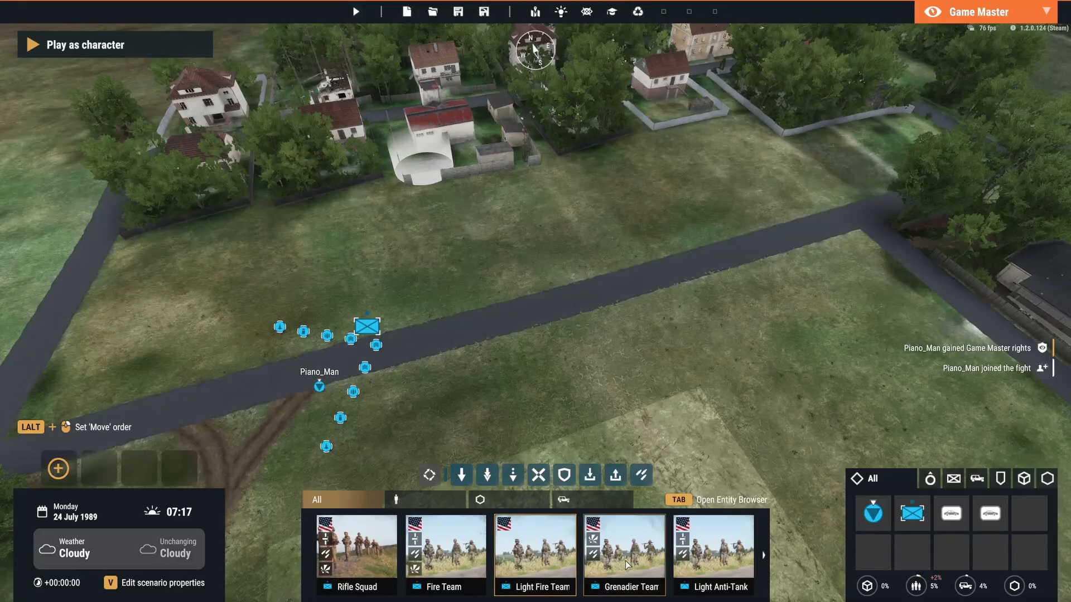
scroll(601, 540, down, 5)
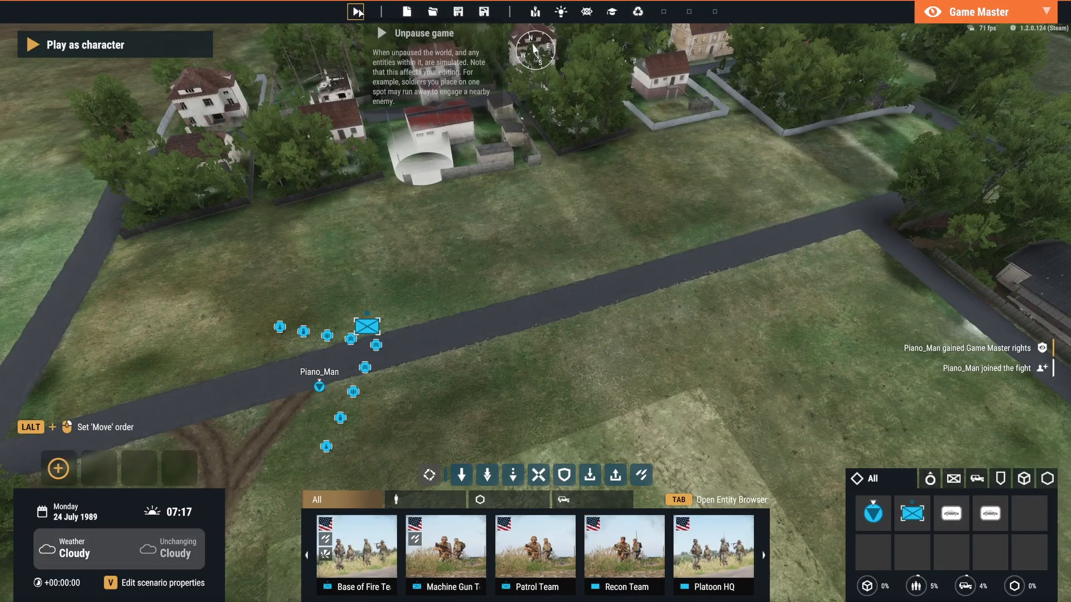
Step: Unpause the game and place a chain of Move waypoints for the rifle squad along the road and past the shrubs near Soloviove
click(356, 12)
click(535, 546)
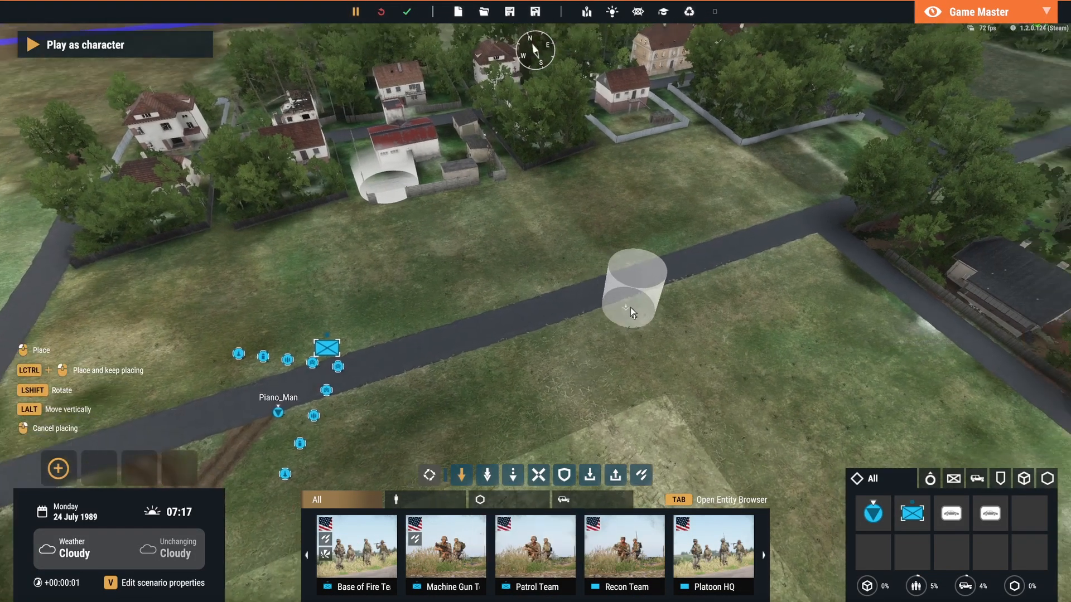
ctrl+click(665, 210)
right_drag(886, 344, 936, 270)
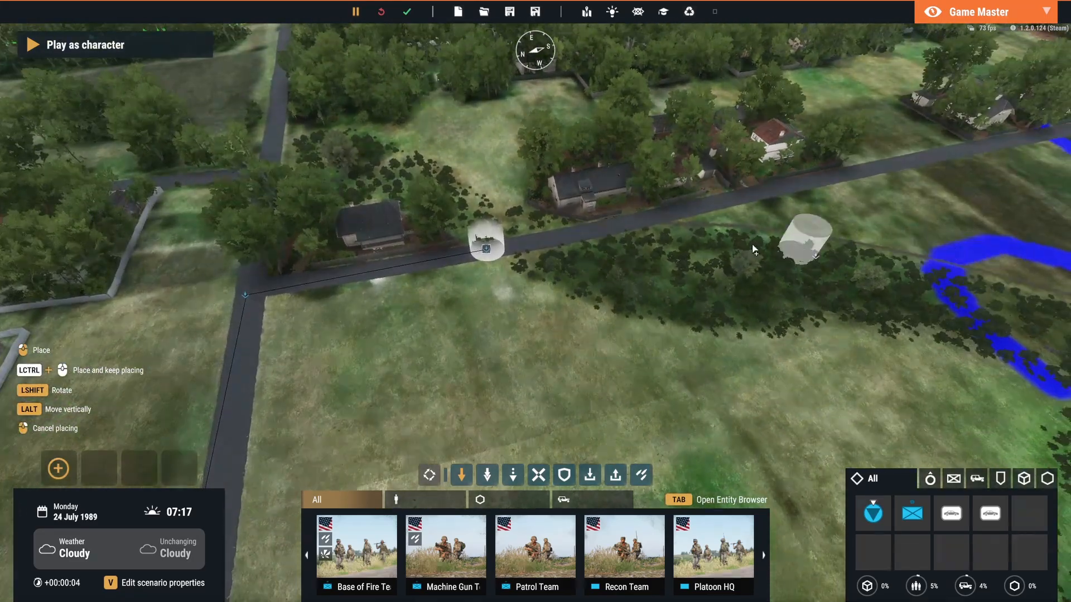
ctrl+click(668, 221)
ctrl+click(875, 243)
ctrl+right_drag(929, 272, 936, 238)
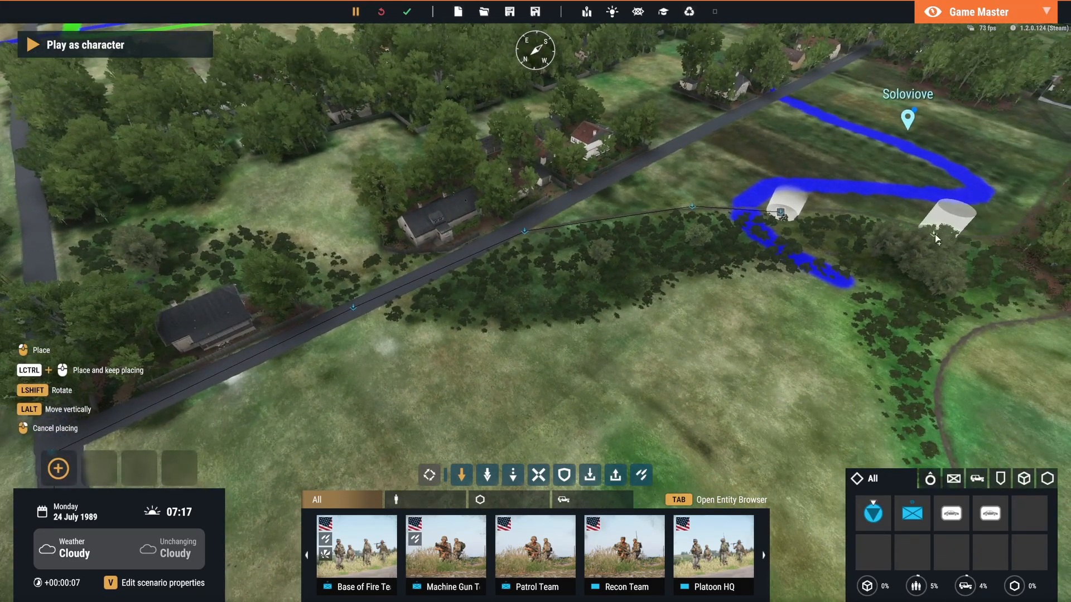
ctrl+click(974, 240)
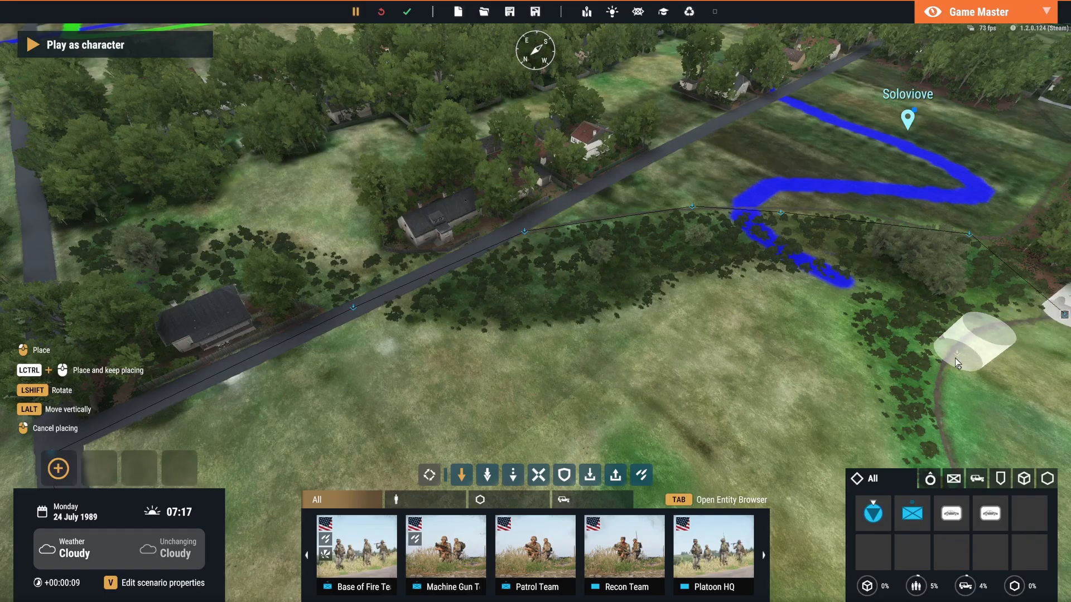
right_click(970, 410)
Step: Examine how the rifle squad moves along the road and follows its waypoint route
right_drag(969, 410, 441, 345)
key(w)
scroll(715, 240, up, 6)
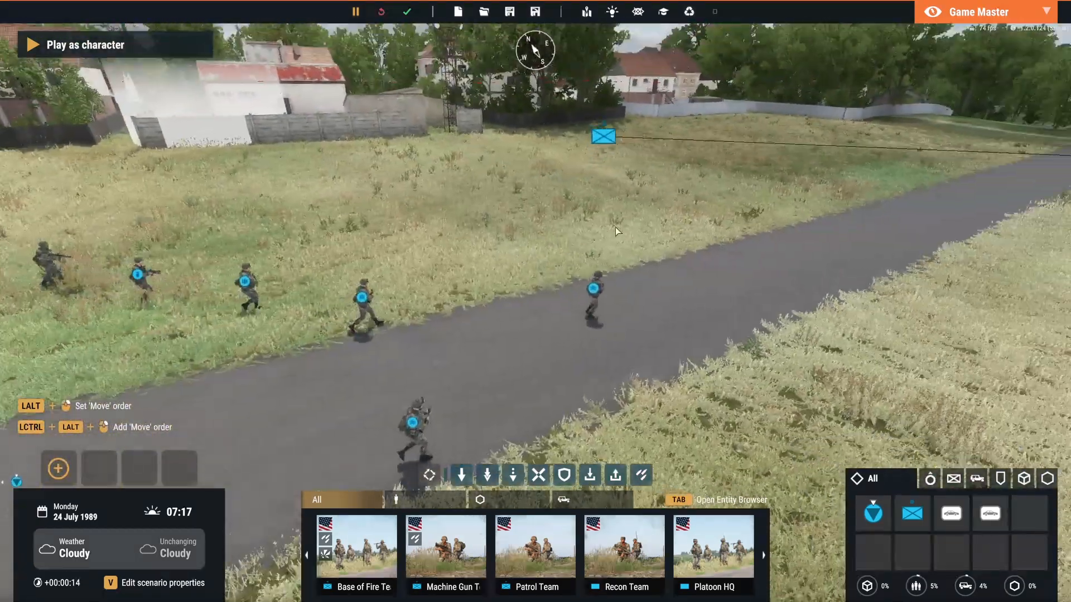
right_drag(615, 226, 727, 274)
key(s)
key(a)
key(a)
key(s)
scroll(772, 231, down, 4)
key(a)
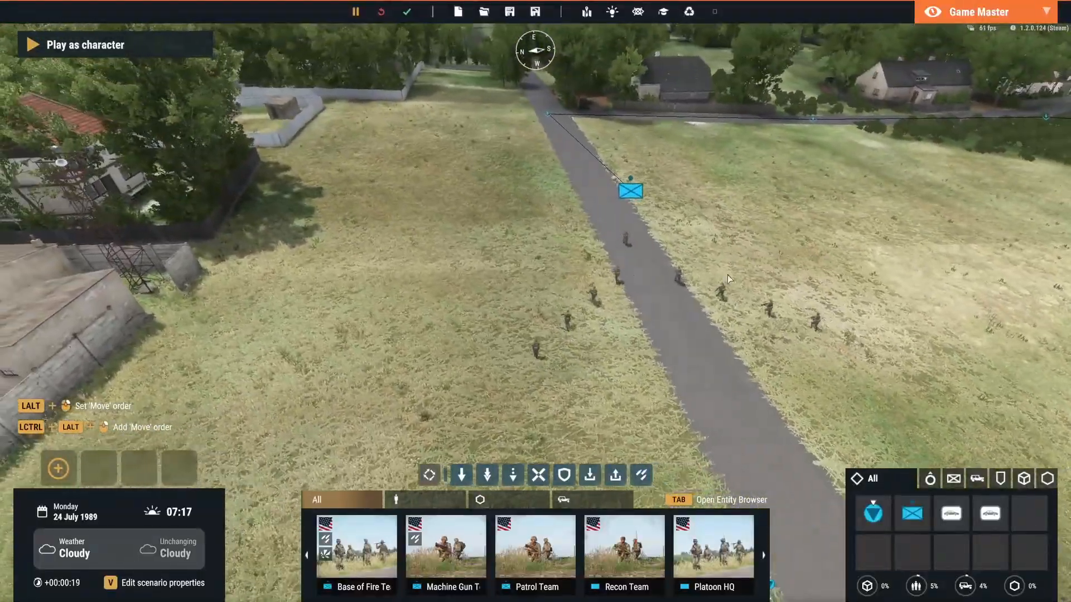
key(a)
mouse_move(552, 115)
right_down()
mouse_move(622, 139)
mouse_move(756, 136)
mouse_move(871, 154)
right_up()
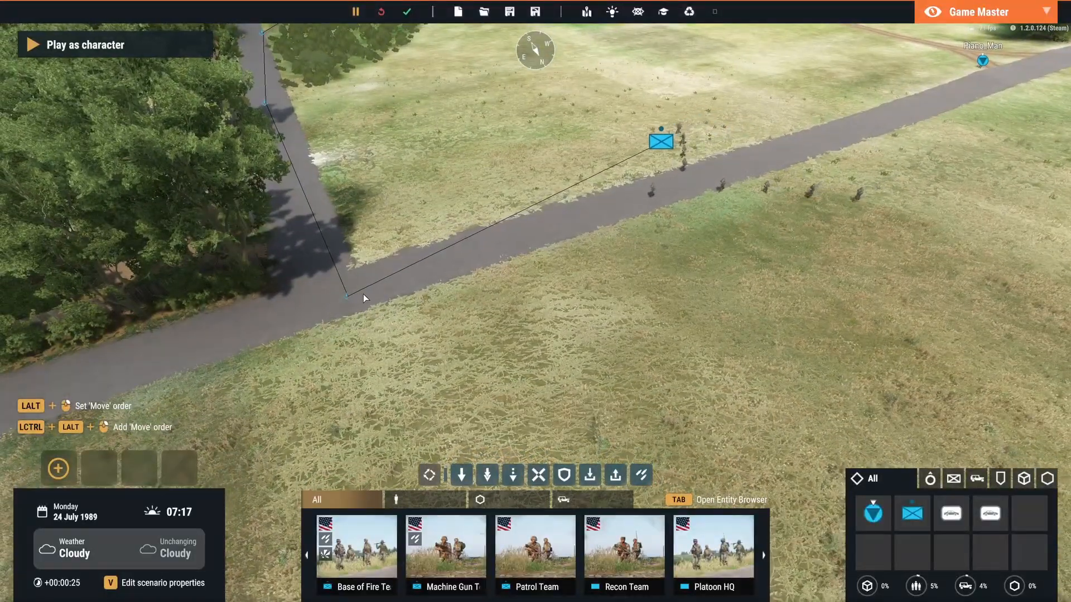
mouse_move(363, 293)
right_down()
mouse_move(382, 263)
mouse_move(357, 262)
right_up()
scroll(357, 262, up, 5)
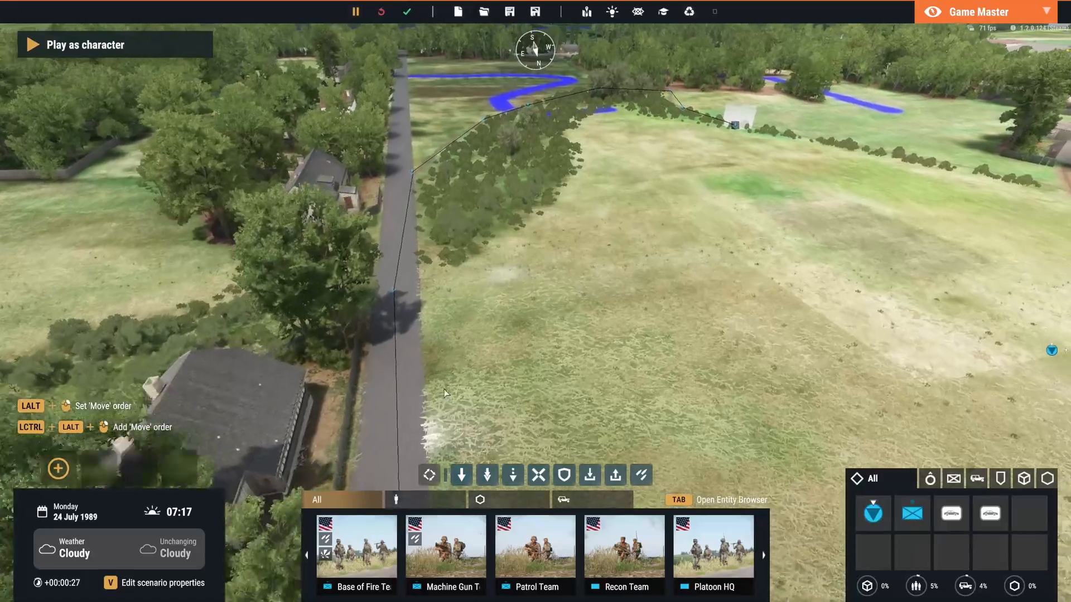
Step: Place an FIA ammunition team from the entity list on the squad's route between the road and the shrubs
scroll(660, 576, down, 3)
scroll(659, 576, down, 5)
key(w)
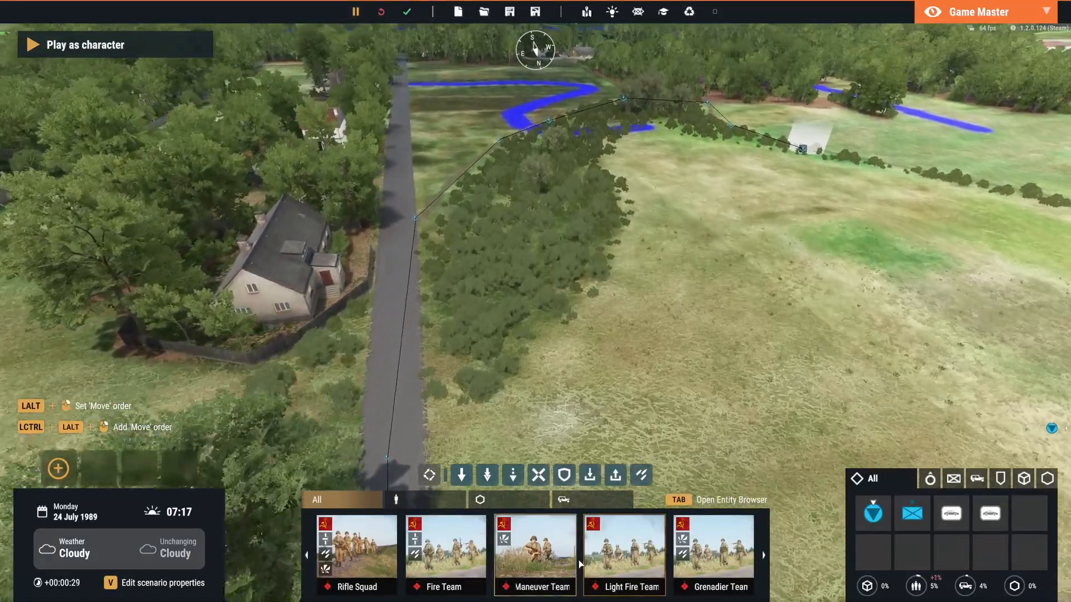
scroll(570, 560, down, 5)
scroll(570, 560, up, 3)
scroll(571, 561, down, 5)
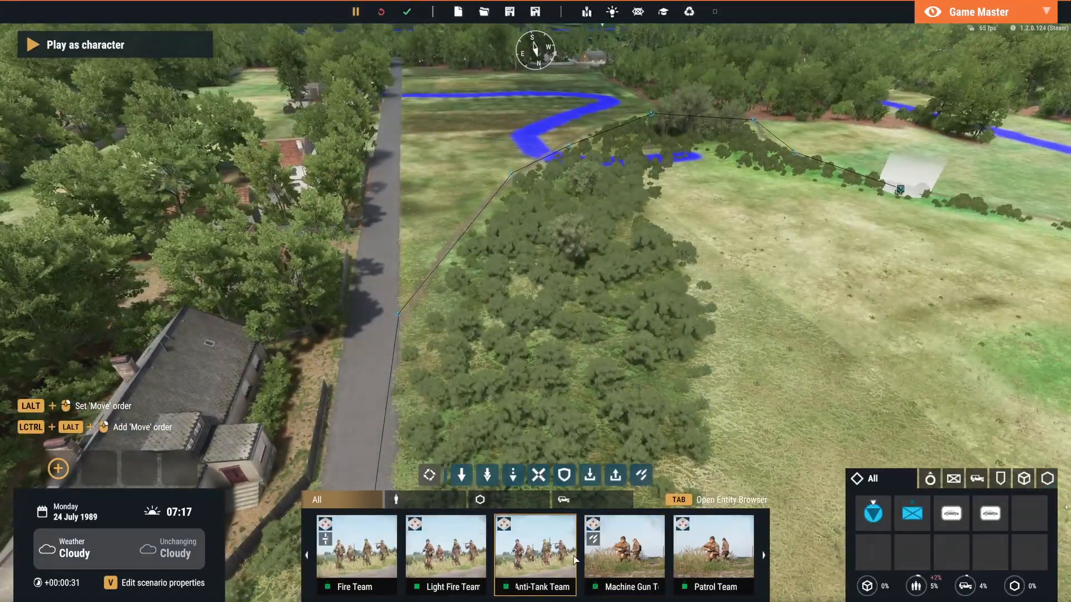
scroll(648, 560, down, 5)
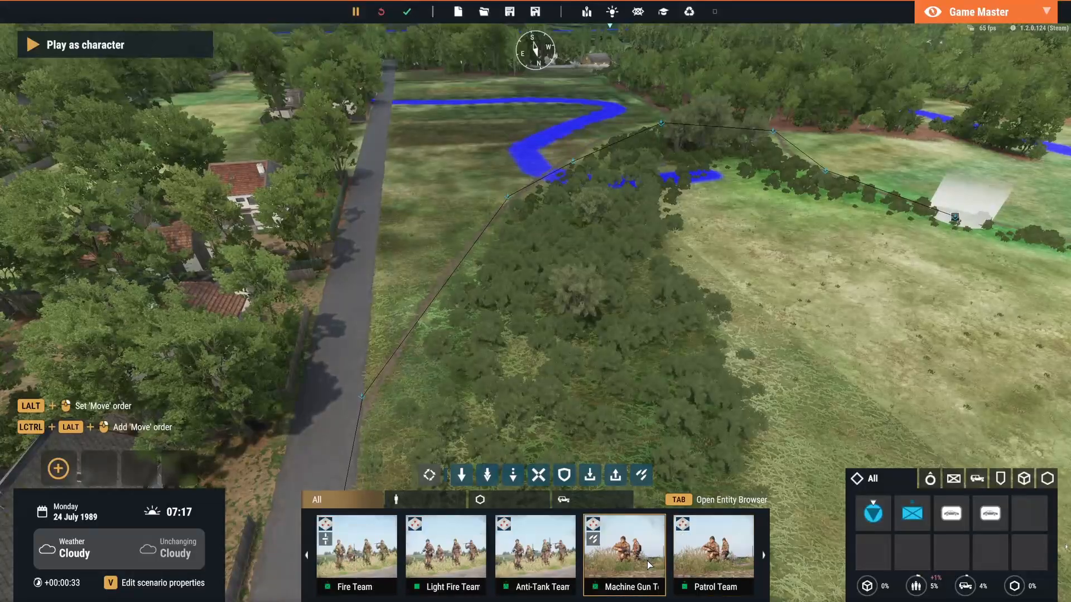
scroll(648, 560, up, 1)
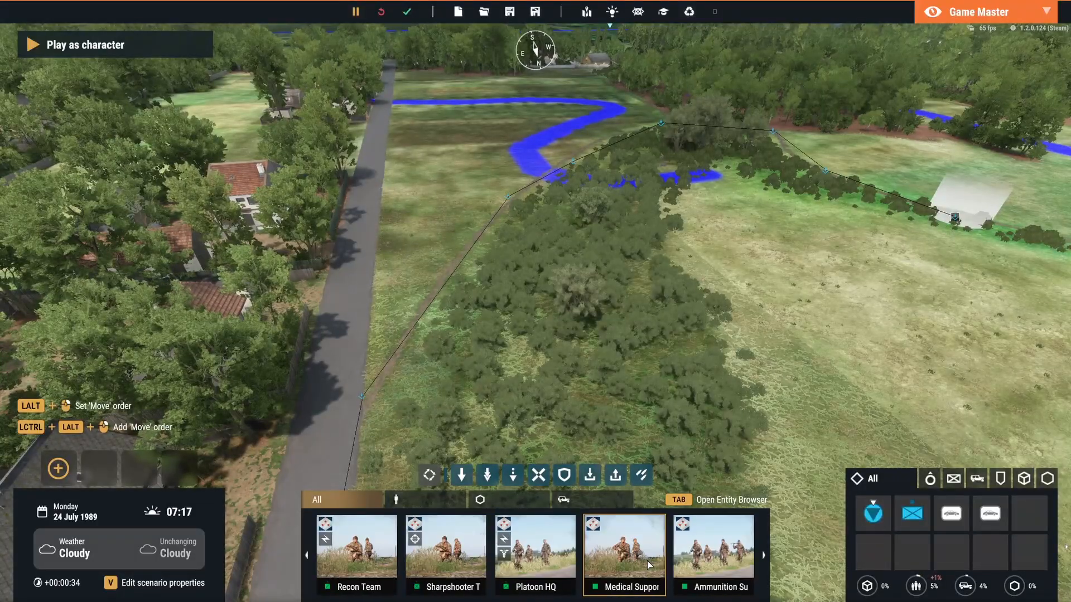
click(704, 557)
key(w)
key(a)
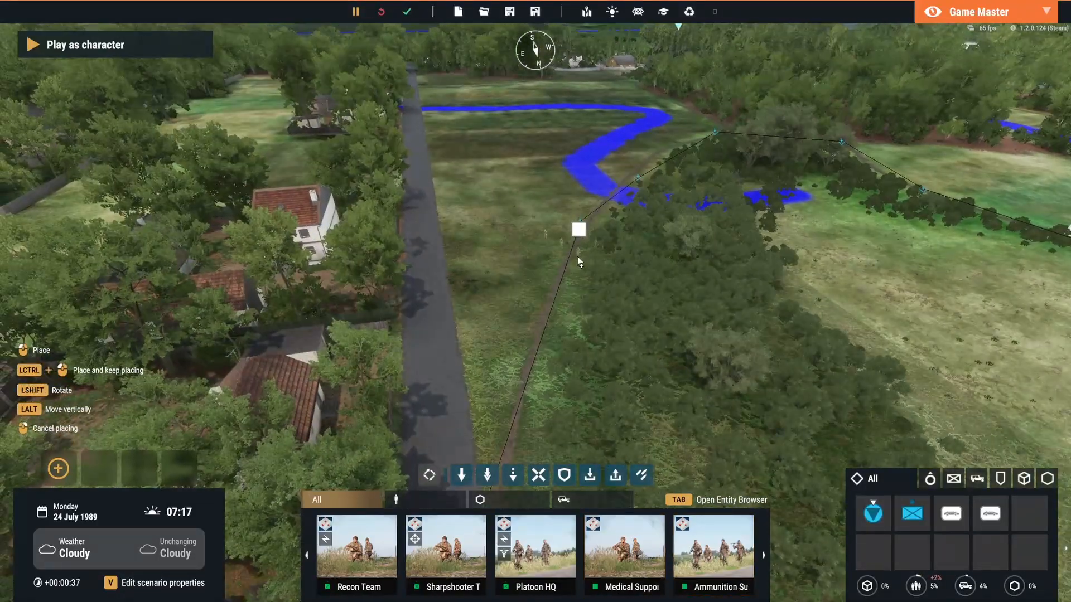
click(569, 270)
Step: Give the FIA team a waypoint inside the shrubs beside the road
key(q)
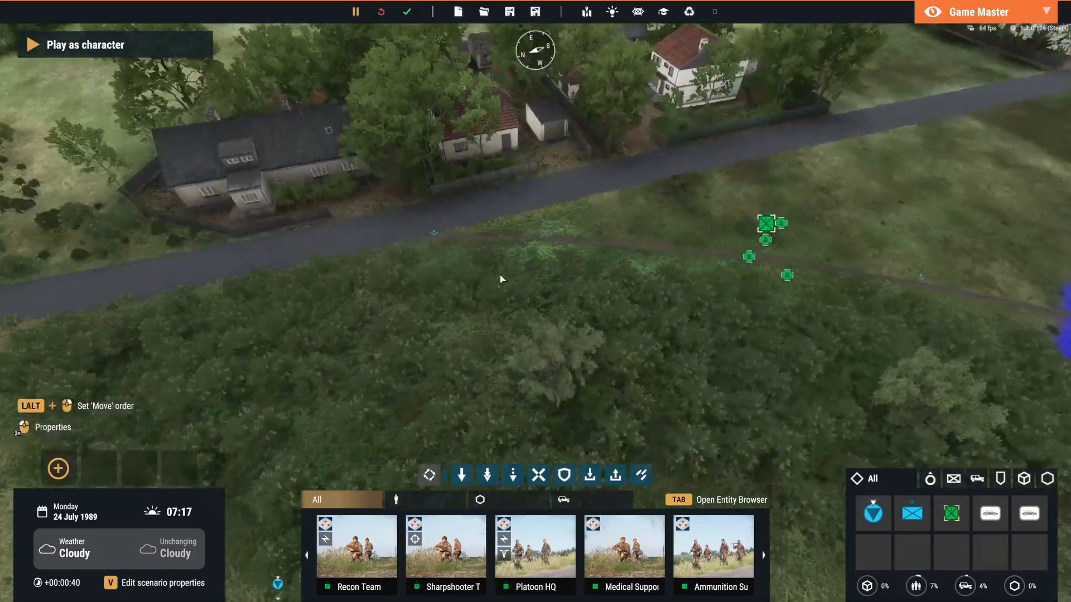
right_click(501, 279)
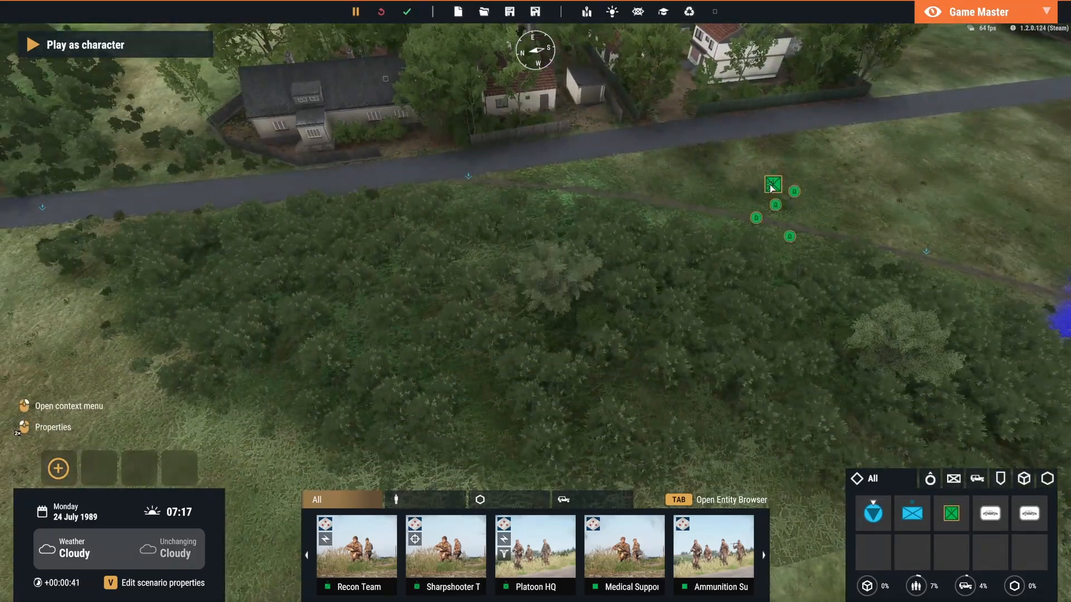
click(490, 377)
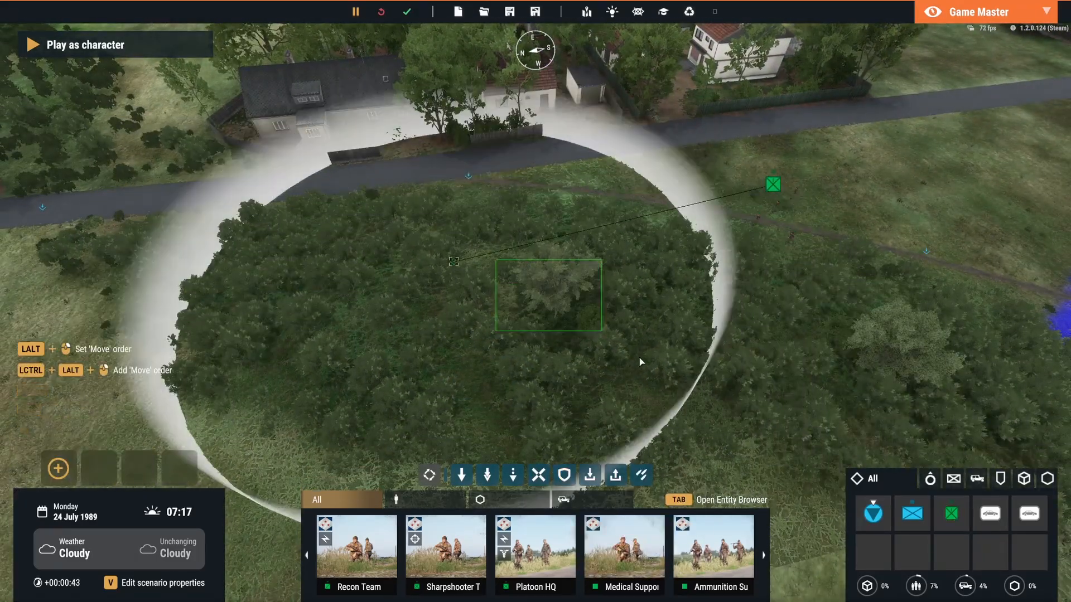
Step: Watch how the rifle squad and the FIA team move and react to each other around the road and shrubs
scroll(470, 308, up, 5)
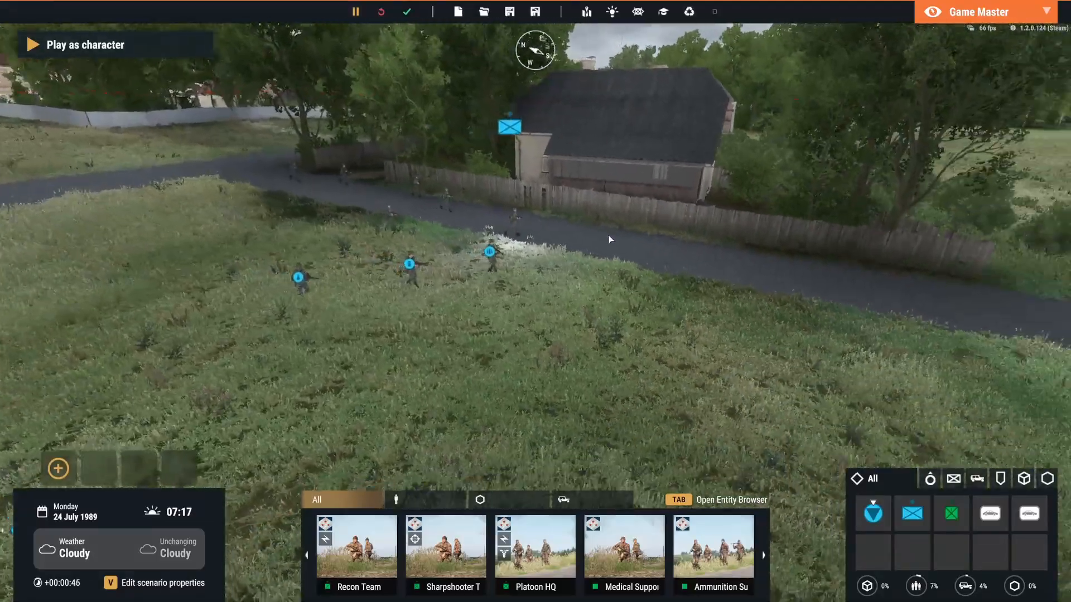
right_drag(609, 240, 515, 190)
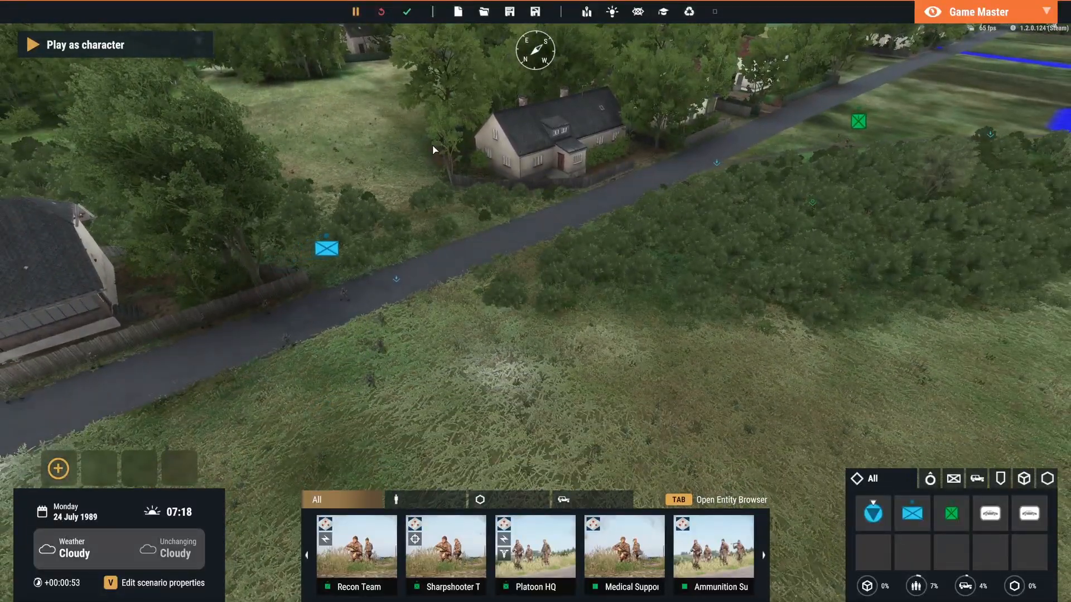
scroll(608, 185, up, 3)
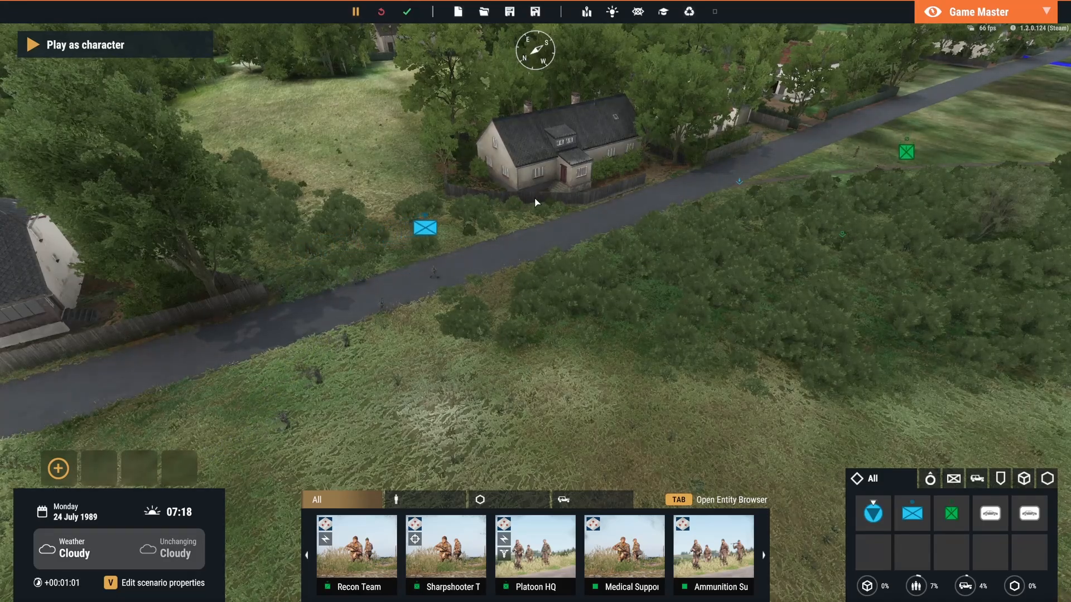
key(d)
click(800, 165)
key(a)
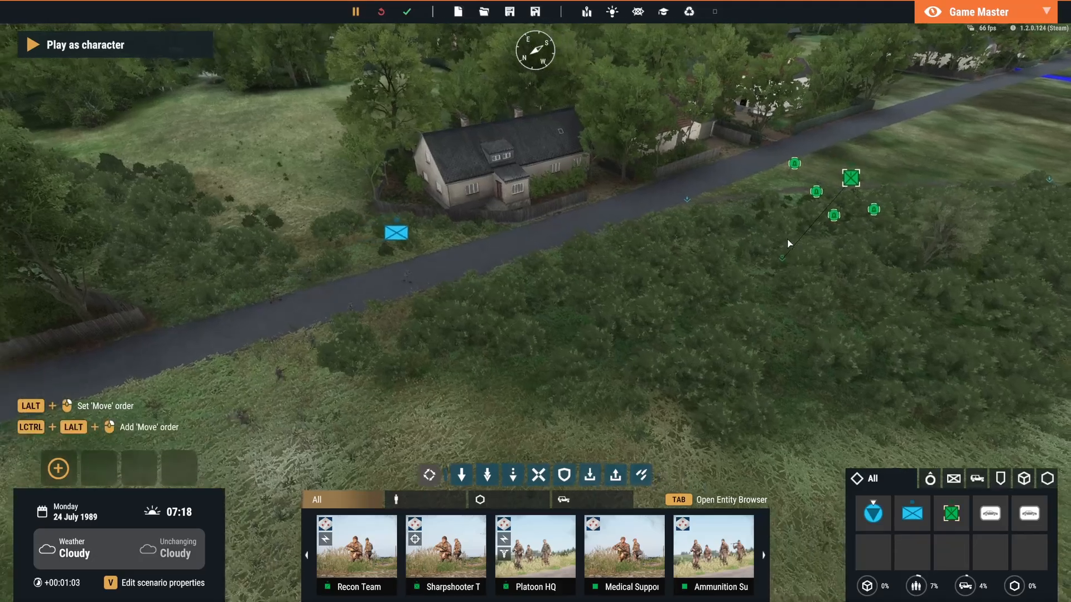
click(686, 552)
right_click(558, 318)
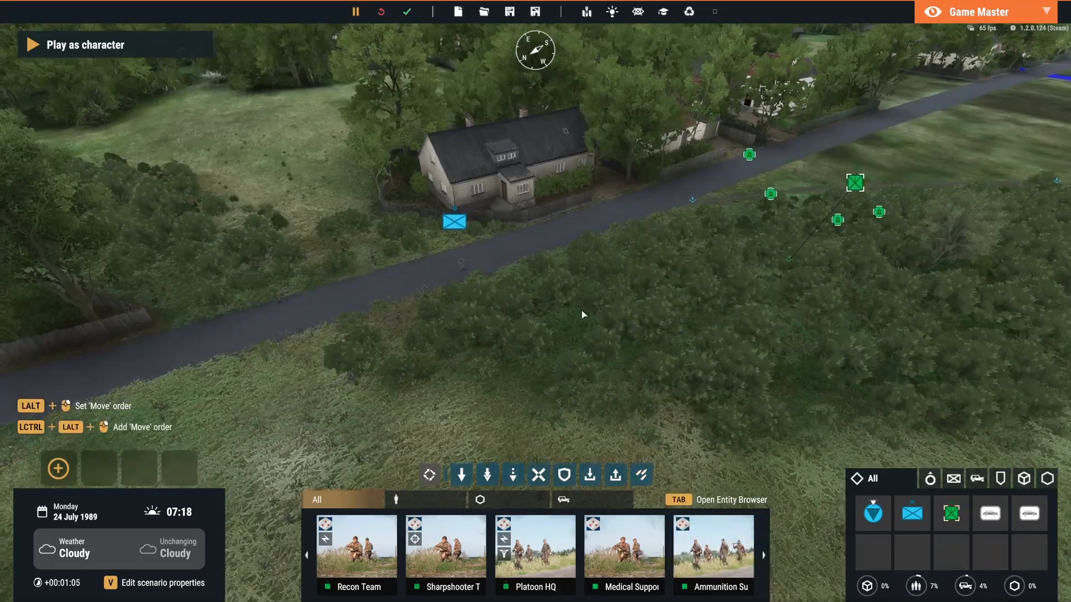
key(s)
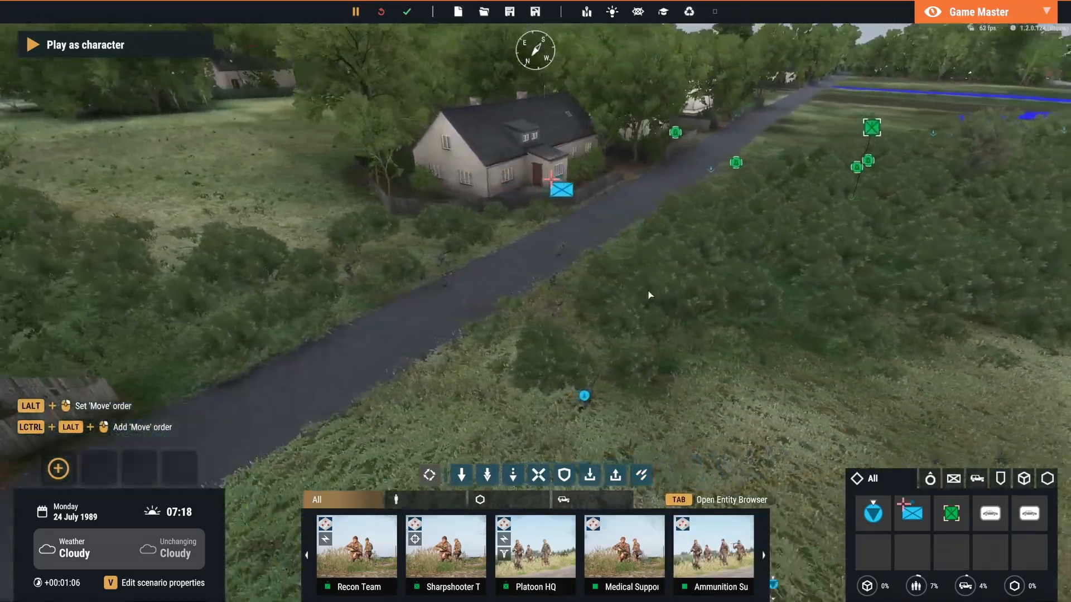
key(s)
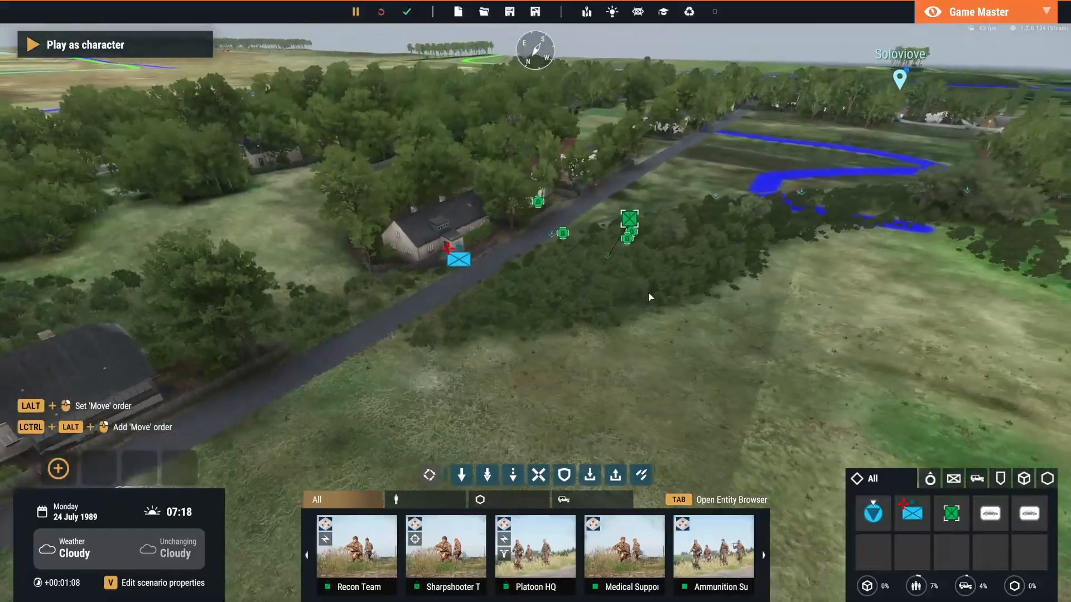
key(w)
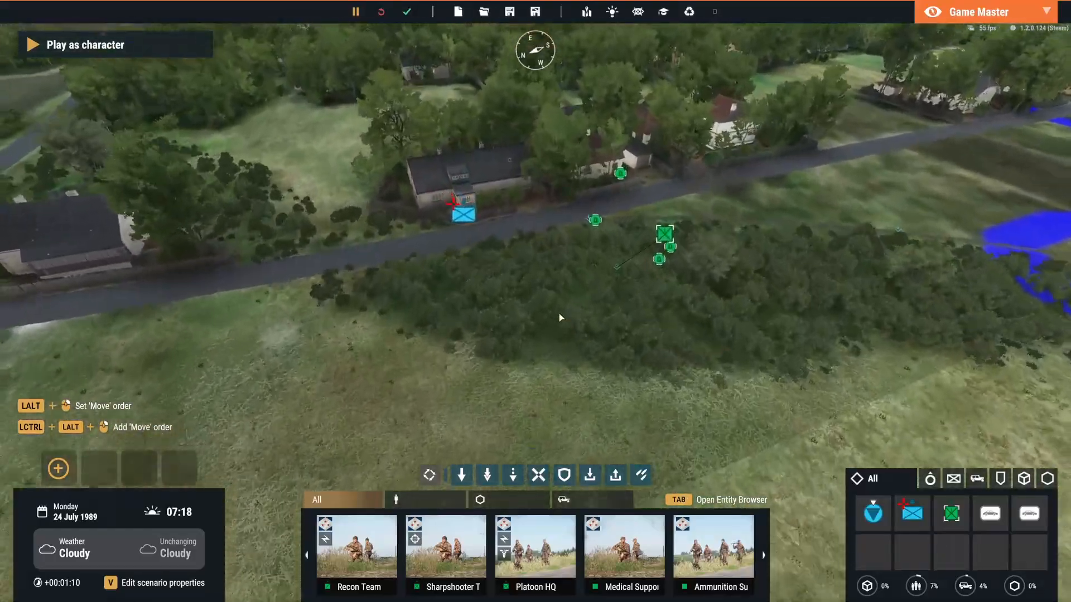
key(w)
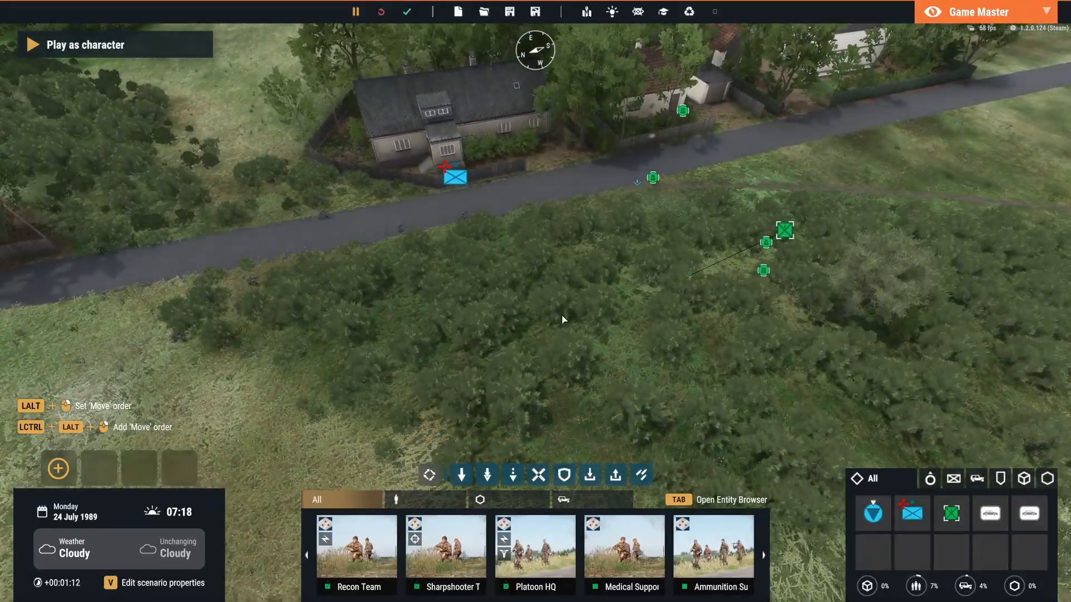
key(w)
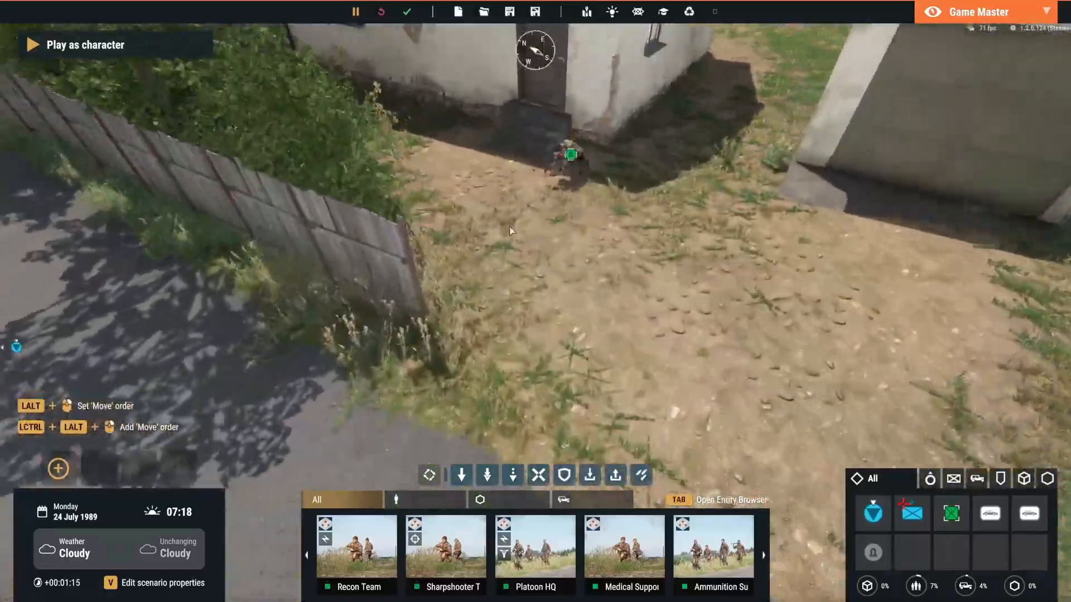
Step: Inspect the FIA soldier beside the roadside house and the squad's soldiers along the road and in the grass
right_drag(510, 230, 510, 200)
key(w)
key(s)
key(w)
key(w)
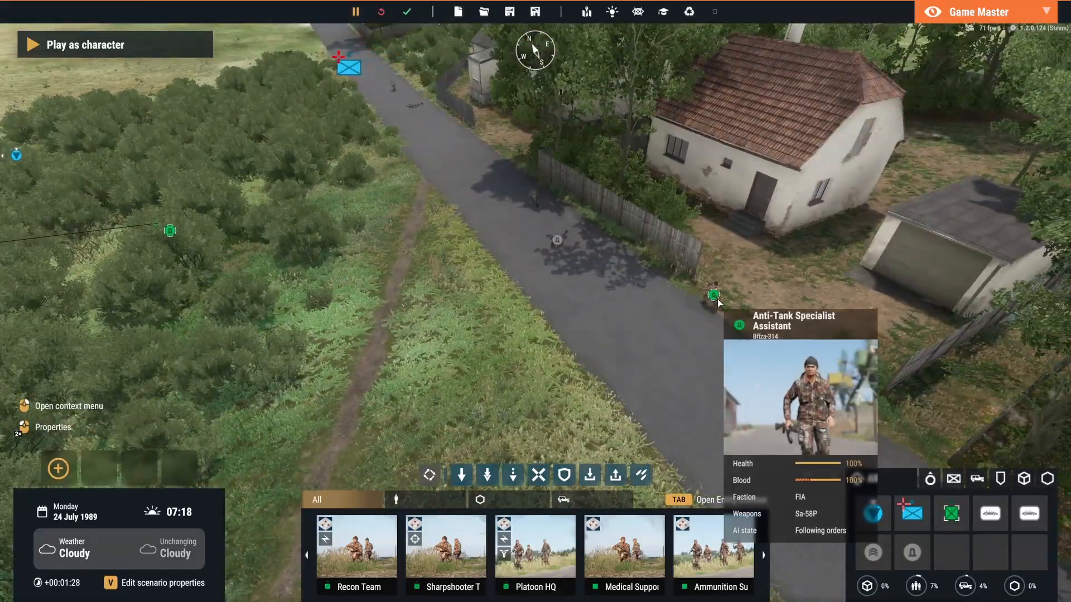
key(w)
key(w)
right_drag(710, 292, 705, 133)
key(s)
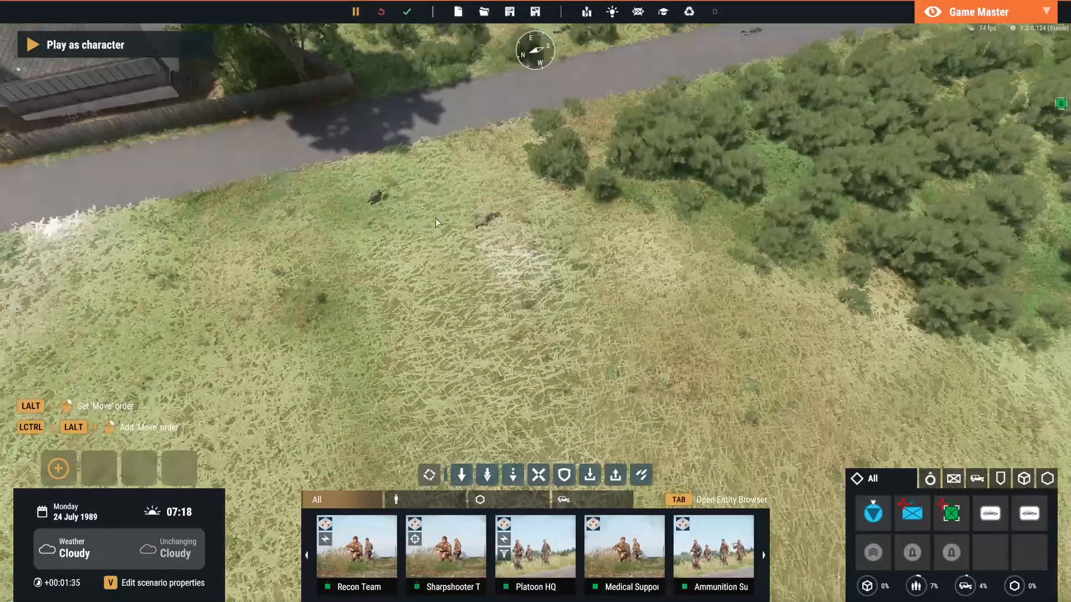
key(s)
right_drag(437, 218, 446, 214)
Step: End play mode and return to the world view of the road and shrubs near Soloviove
key(Escape)
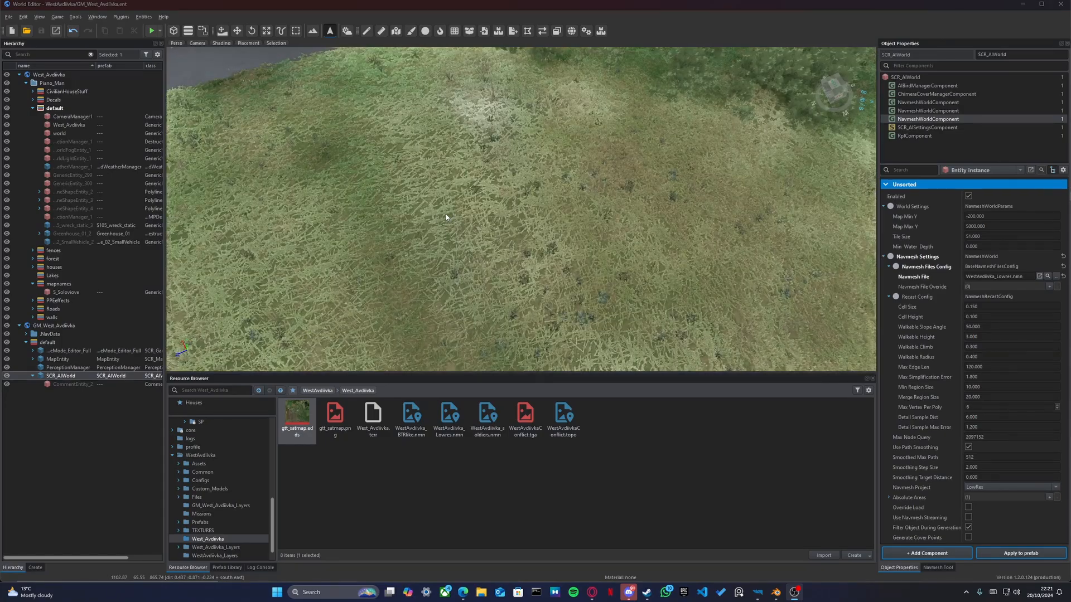
right_drag(446, 218, 480, 168)
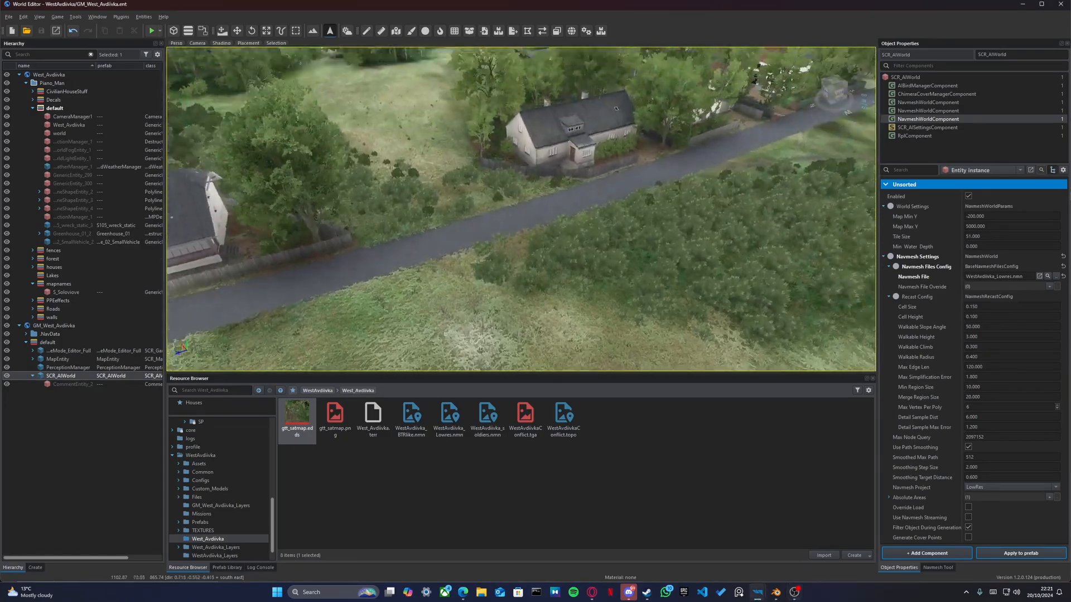
key(s)
right_drag(479, 212, 603, 237)
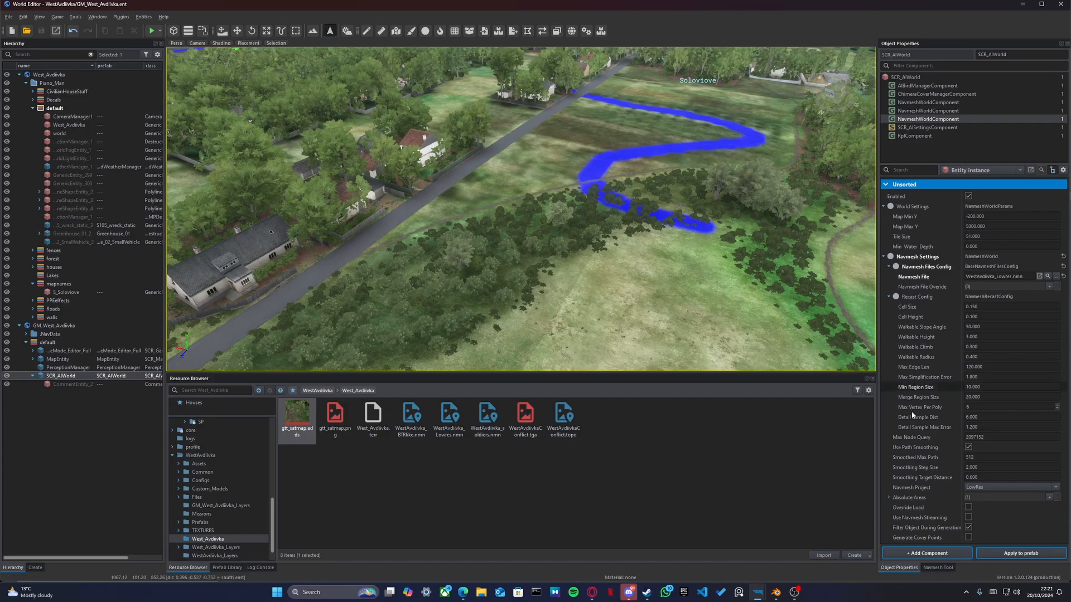
Step: Display the Soldiers navmesh in the Navmesh Tool and look at its road network rebuild options
click(329, 31)
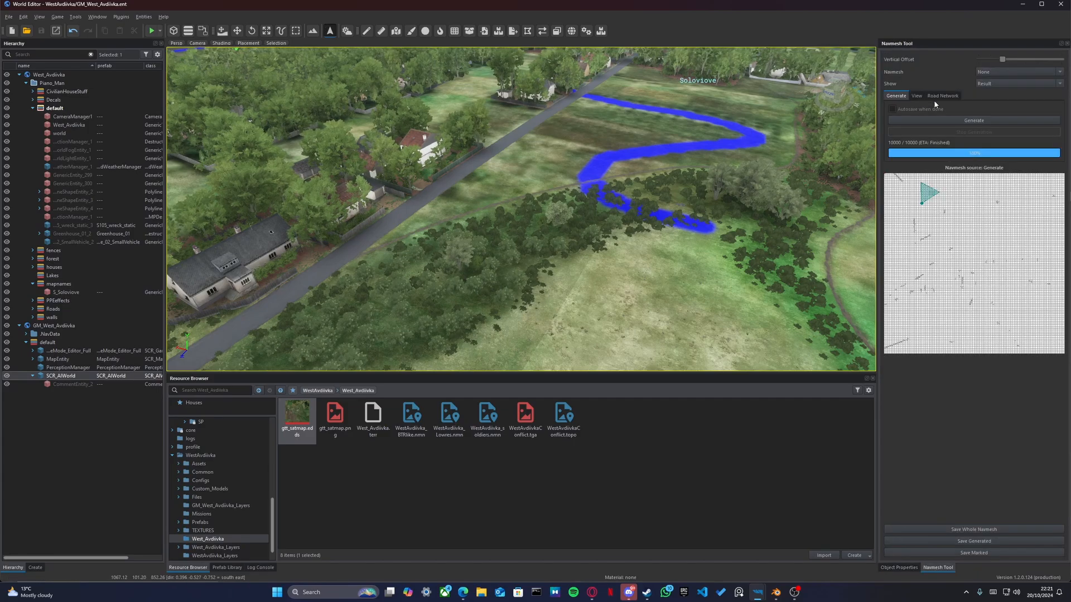
click(995, 73)
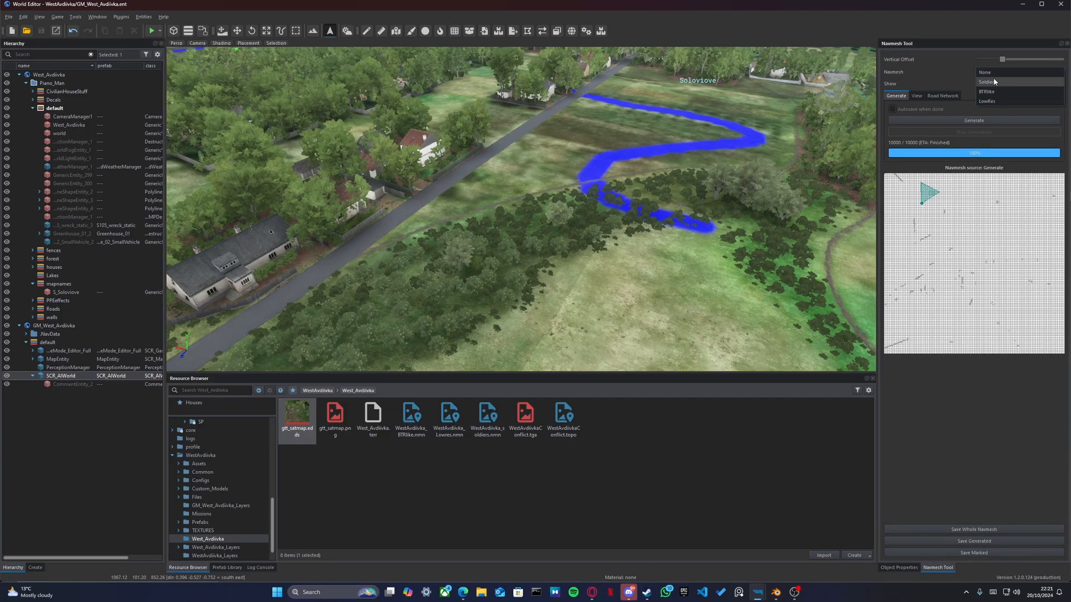
click(993, 86)
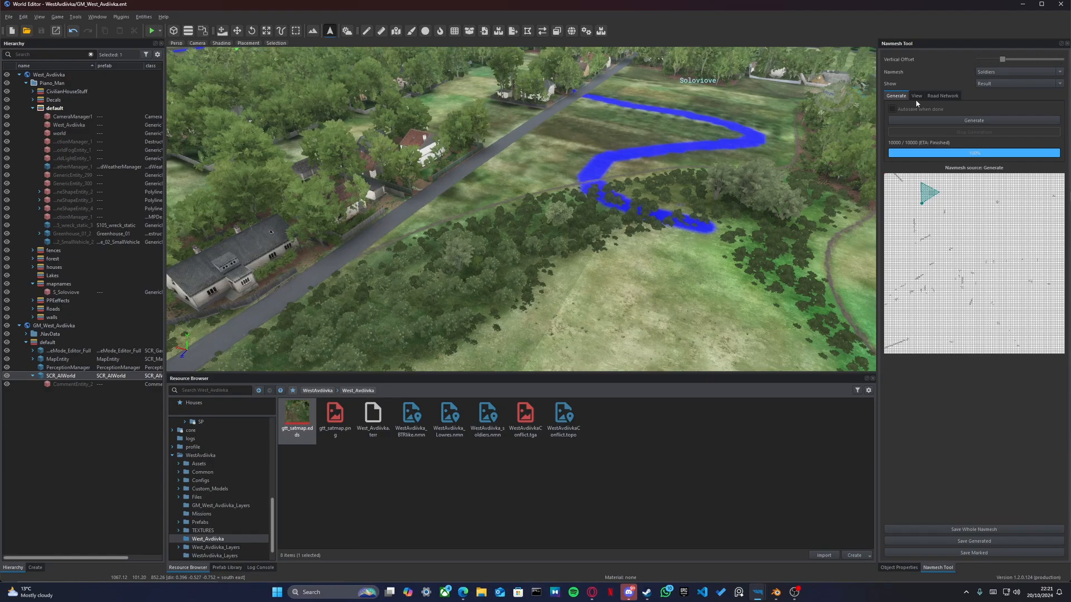
click(943, 96)
click(962, 115)
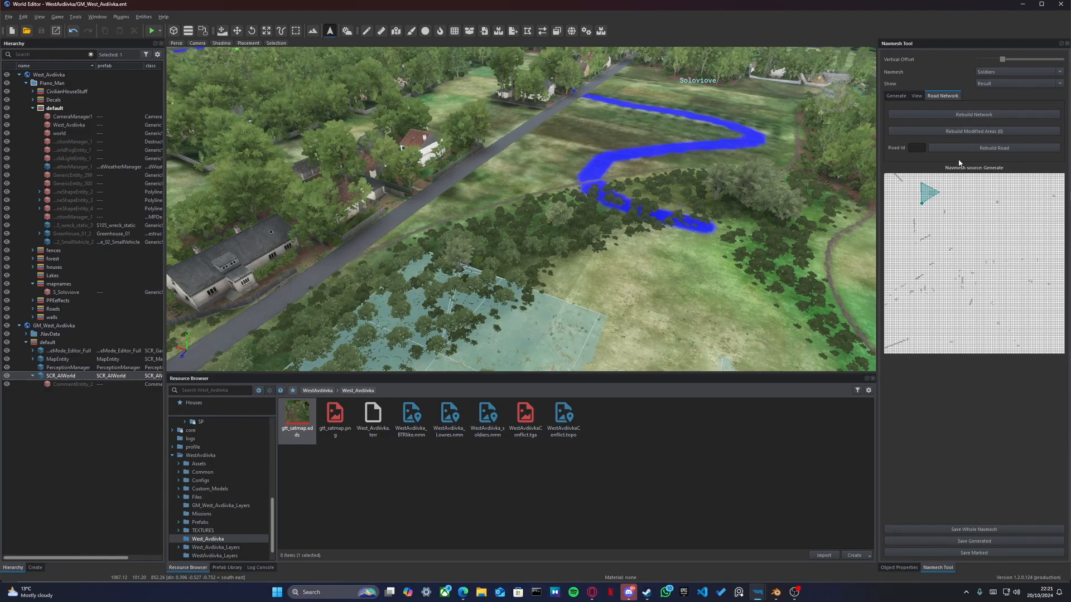
Step: Switch the Navmesh Tool to the BTRlike navmesh and review its road network and generation options
click(993, 72)
click(992, 80)
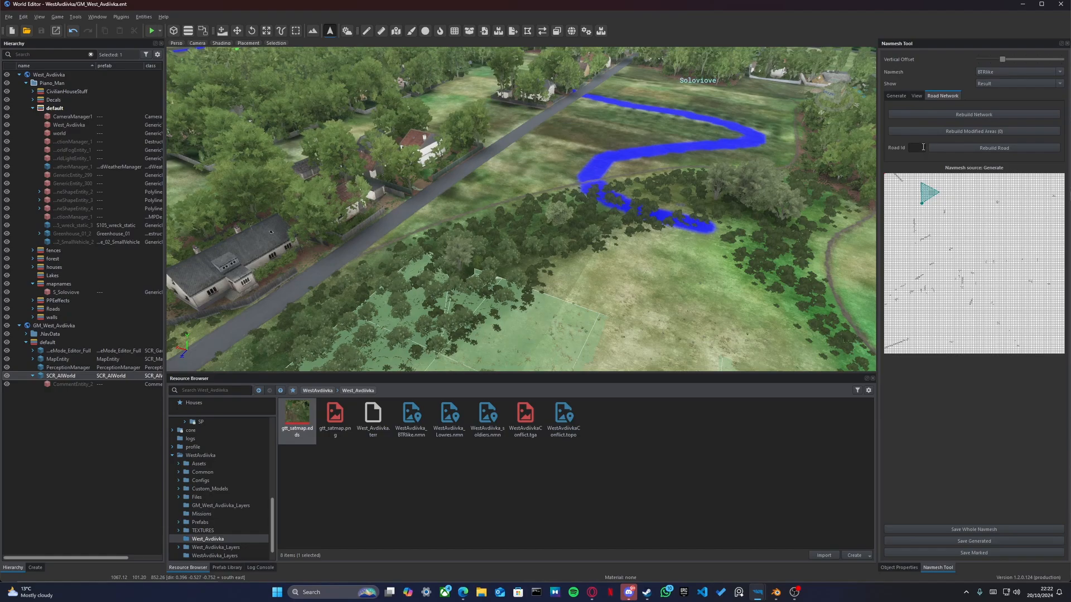
click(973, 115)
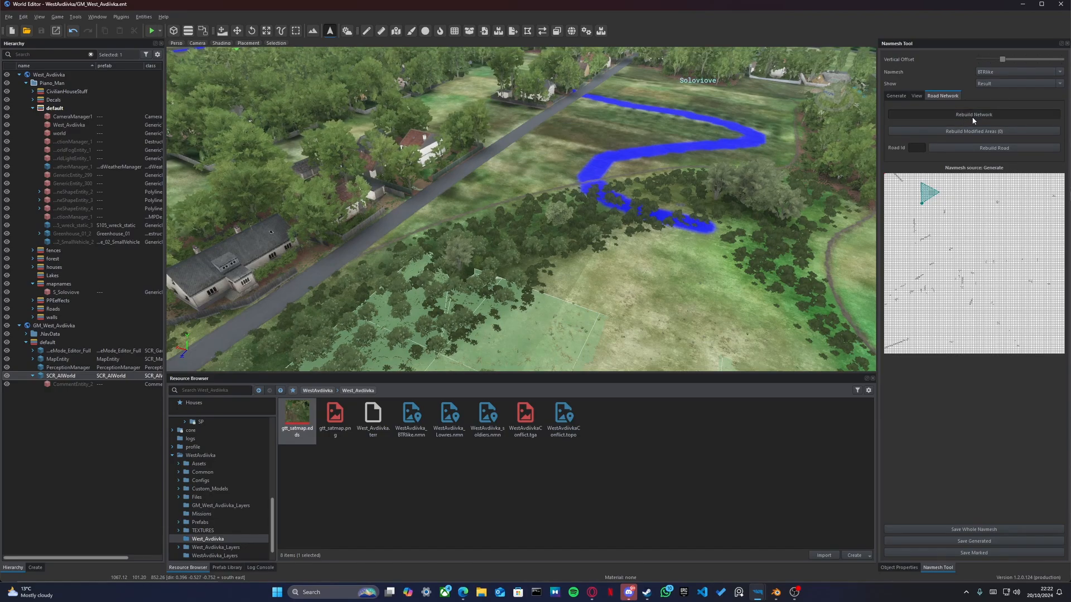
click(991, 150)
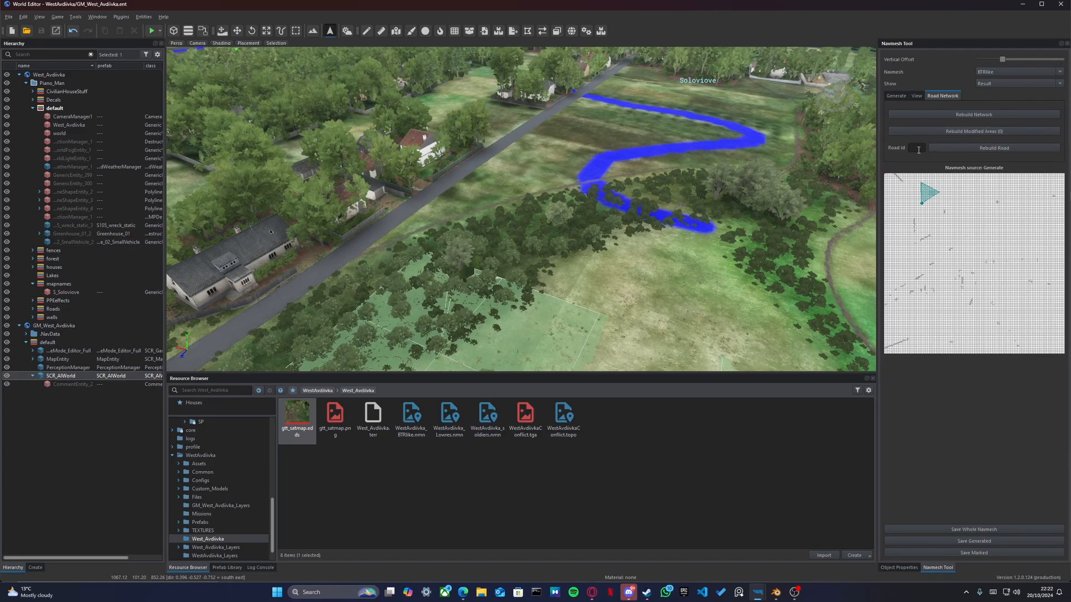
click(896, 96)
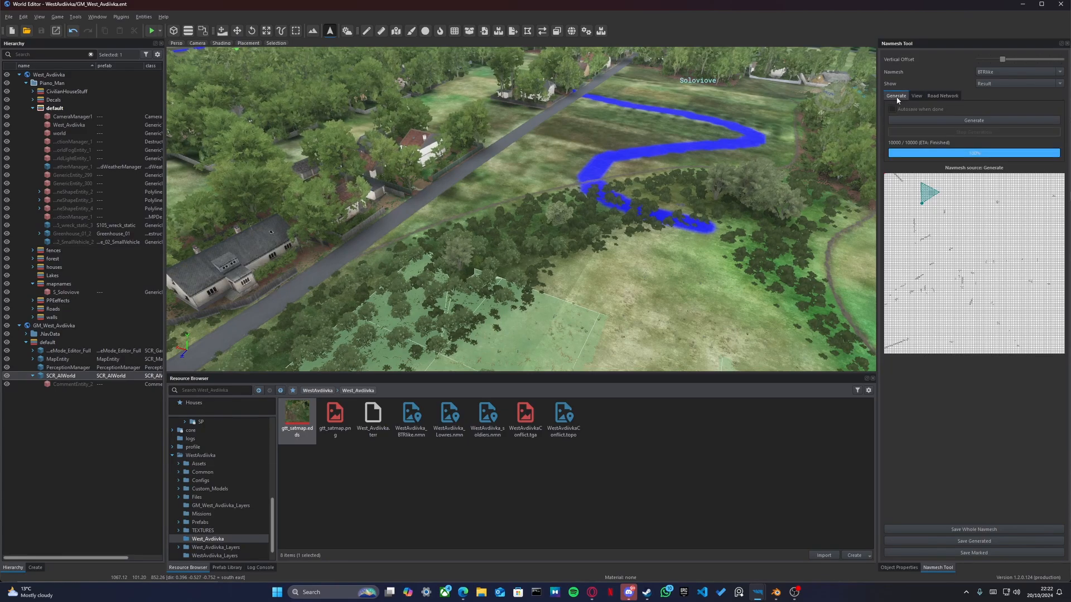
right_drag(636, 236, 816, 192)
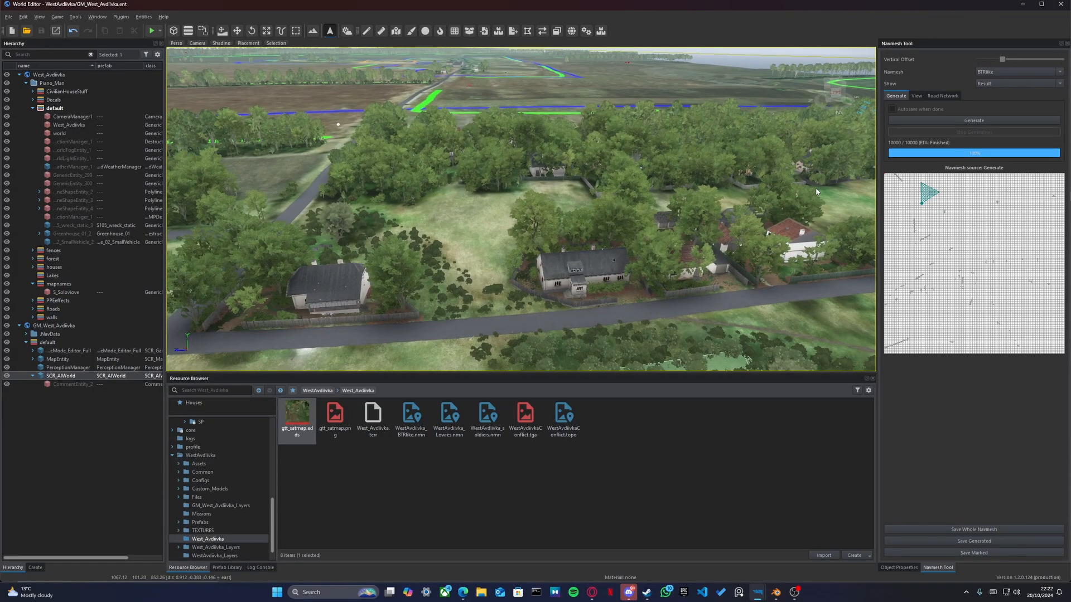